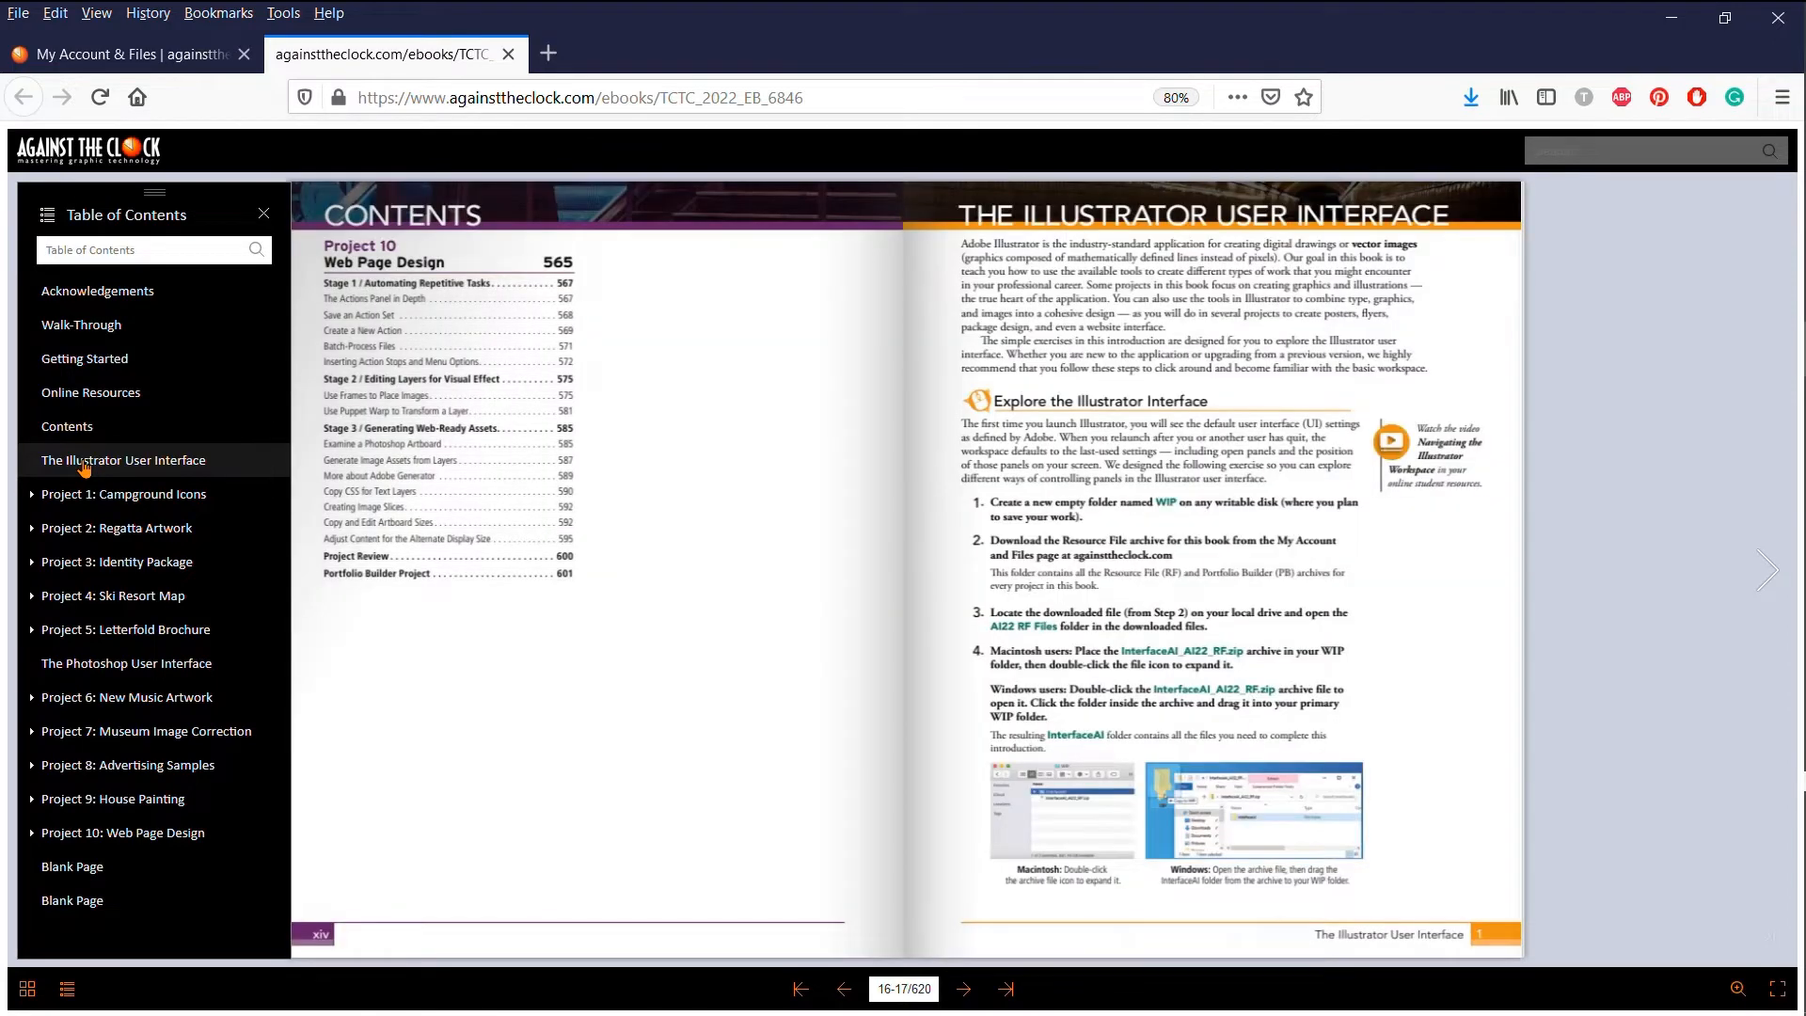
# - Page through the Illustrator User Interface chapter of the e-book, then go to Project 1: Campground Icons
pyautogui.click(959, 995)
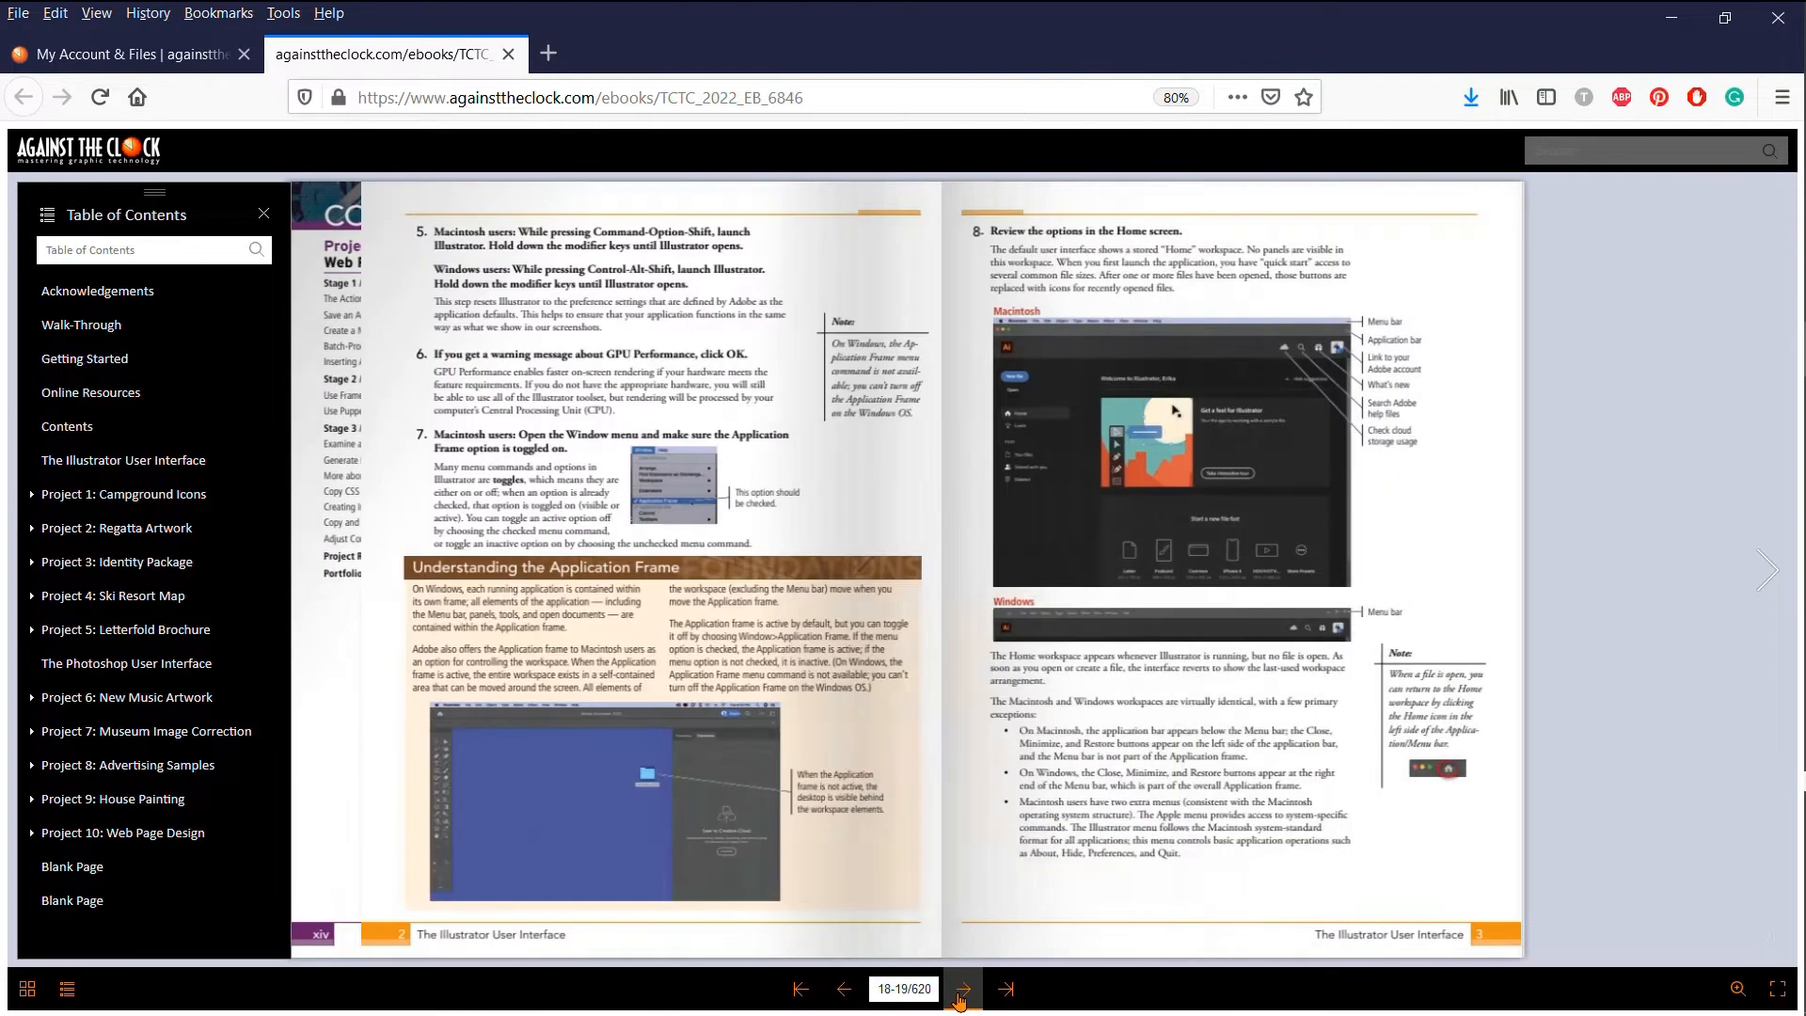
pyautogui.click(961, 989)
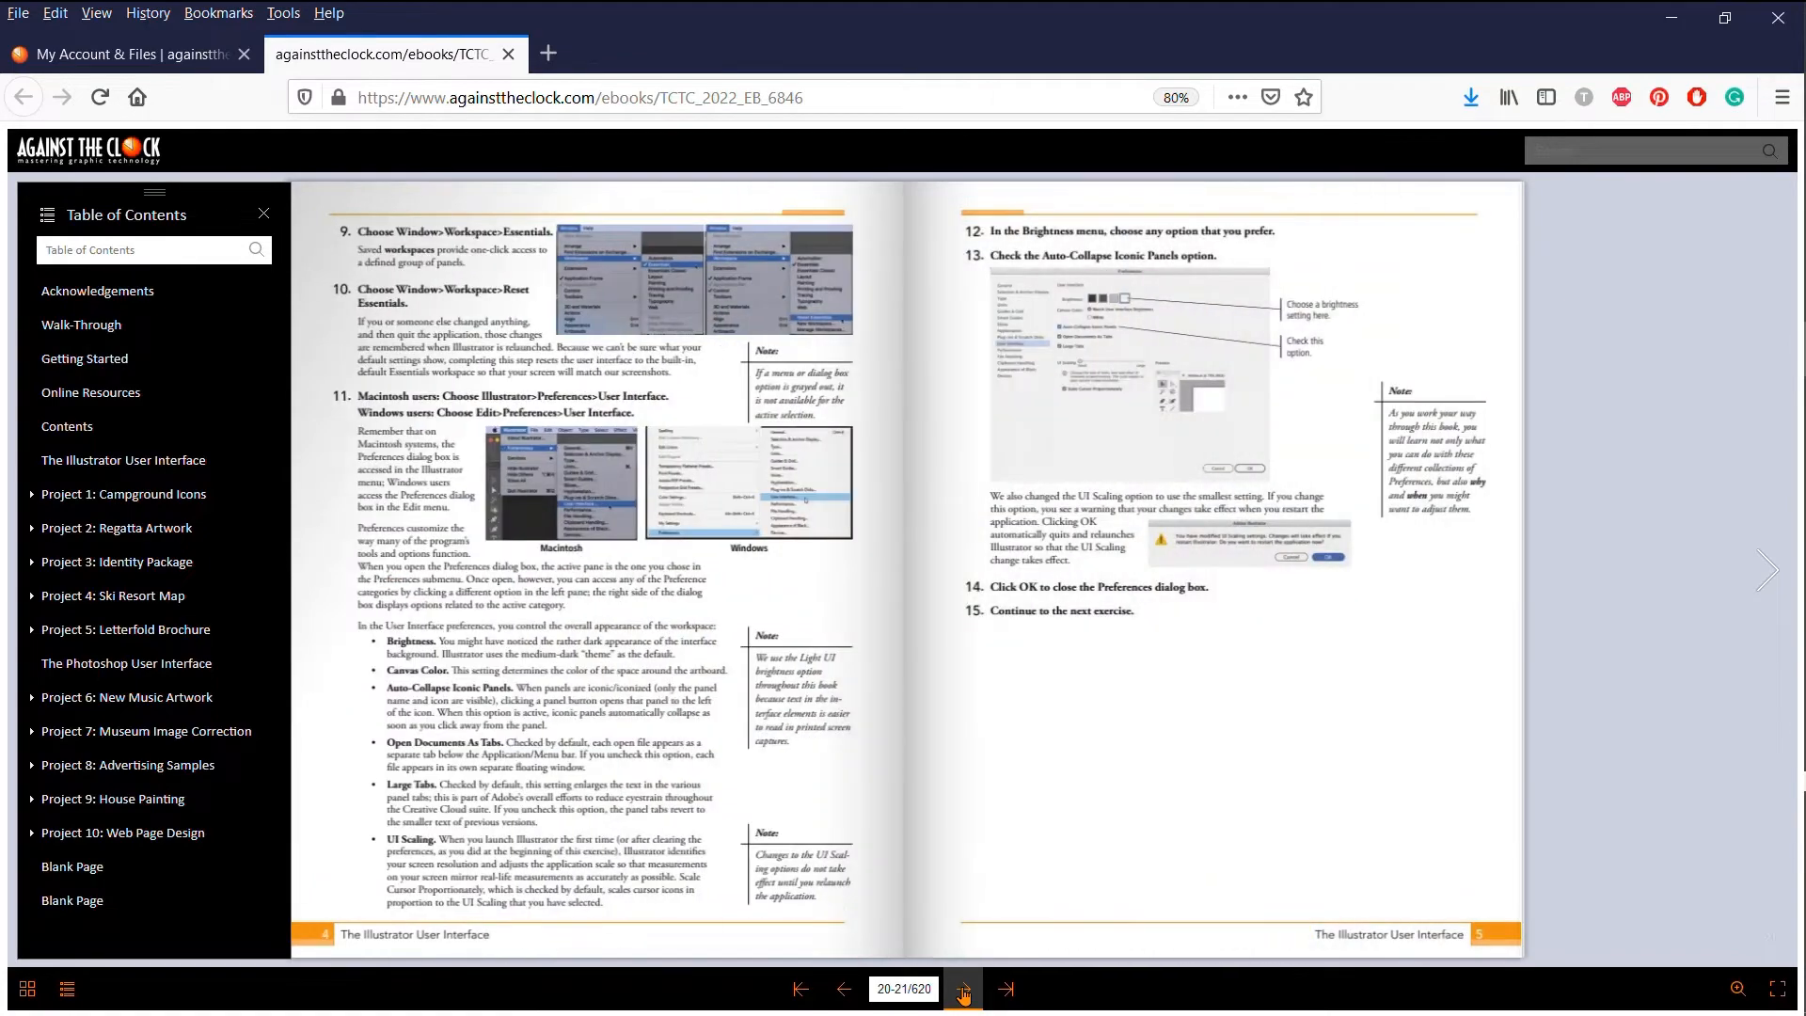
pyautogui.click(963, 990)
pyautogui.click(963, 990)
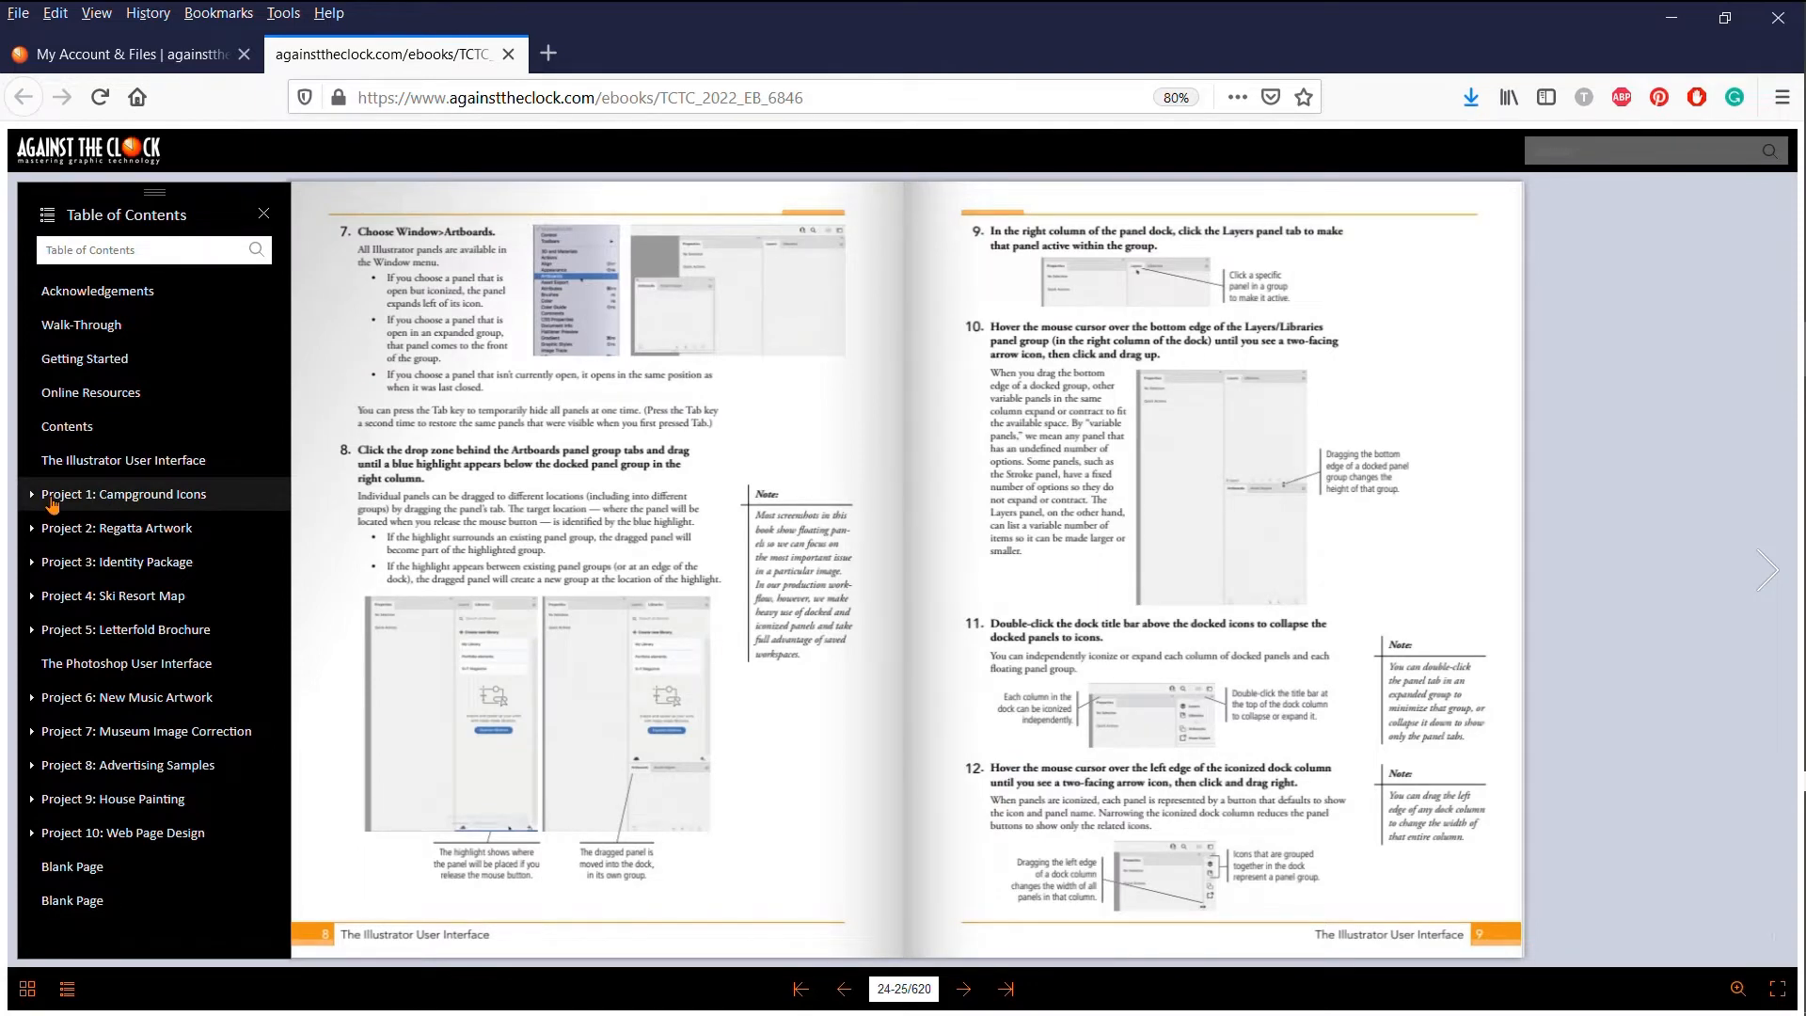
pyautogui.click(52, 505)
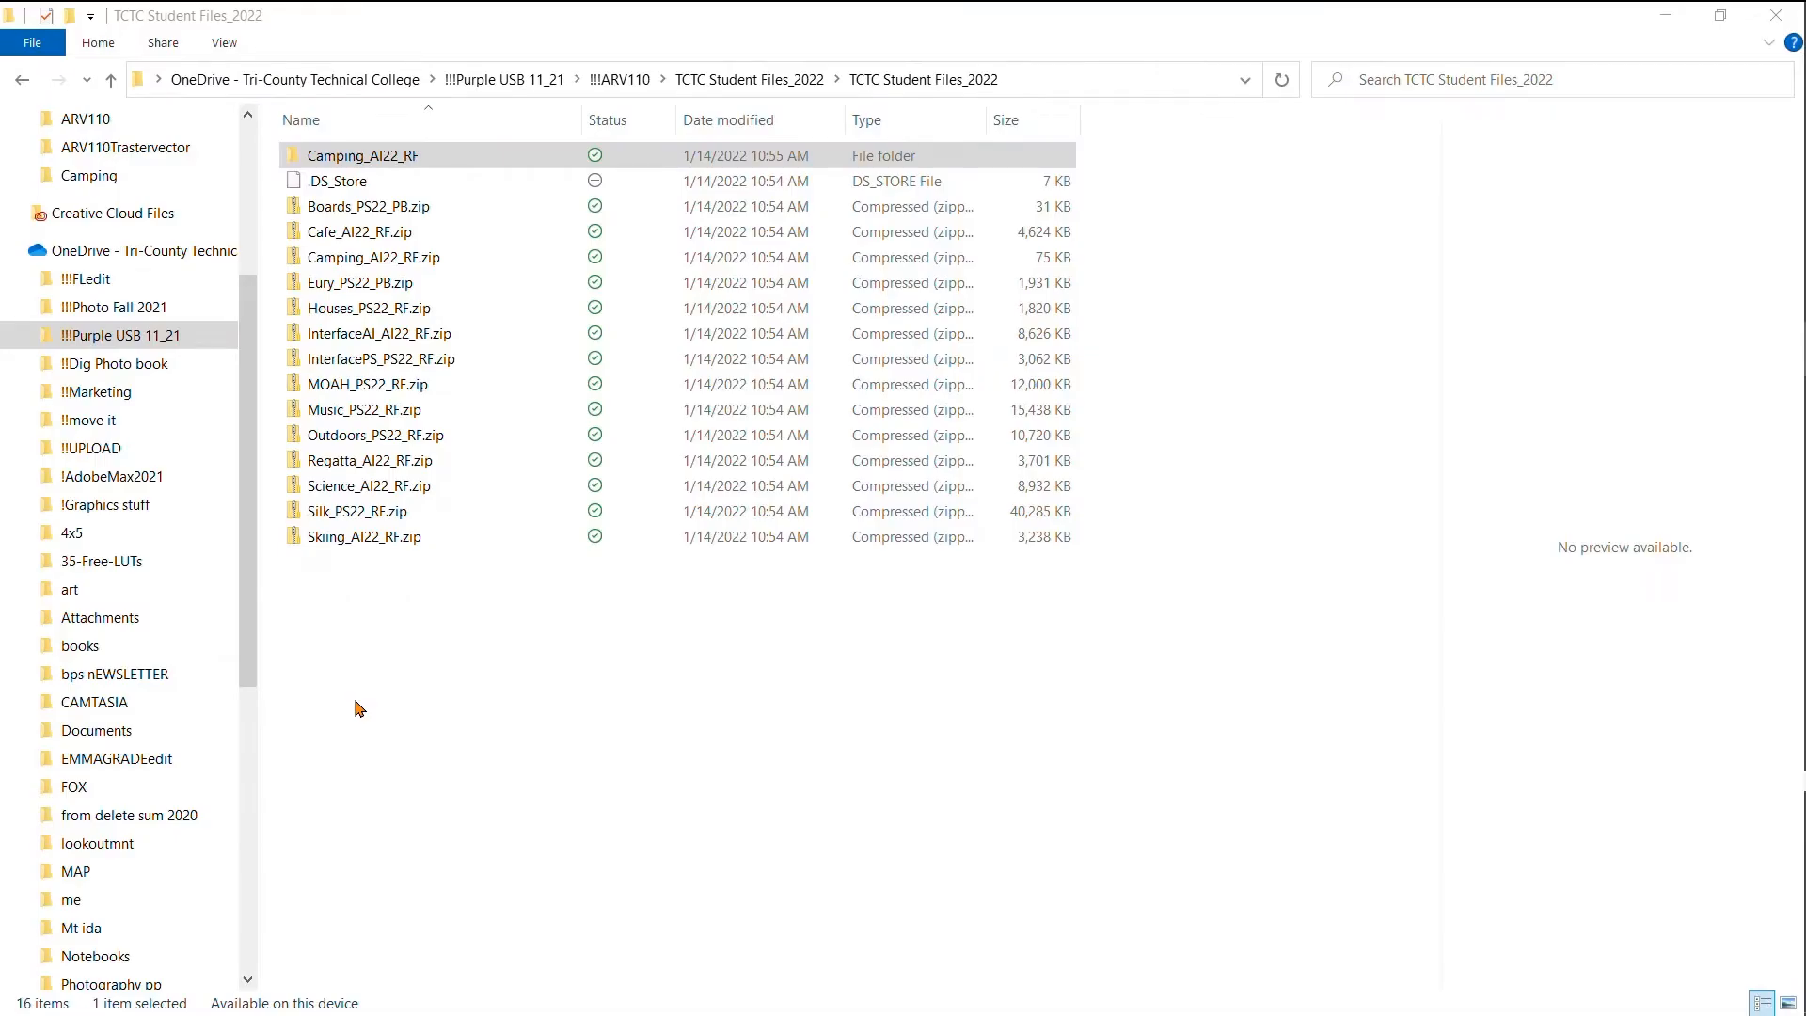
# - Open the Camping folder inside the extracted Camping_AI22_RF folder
pyautogui.click(344, 264)
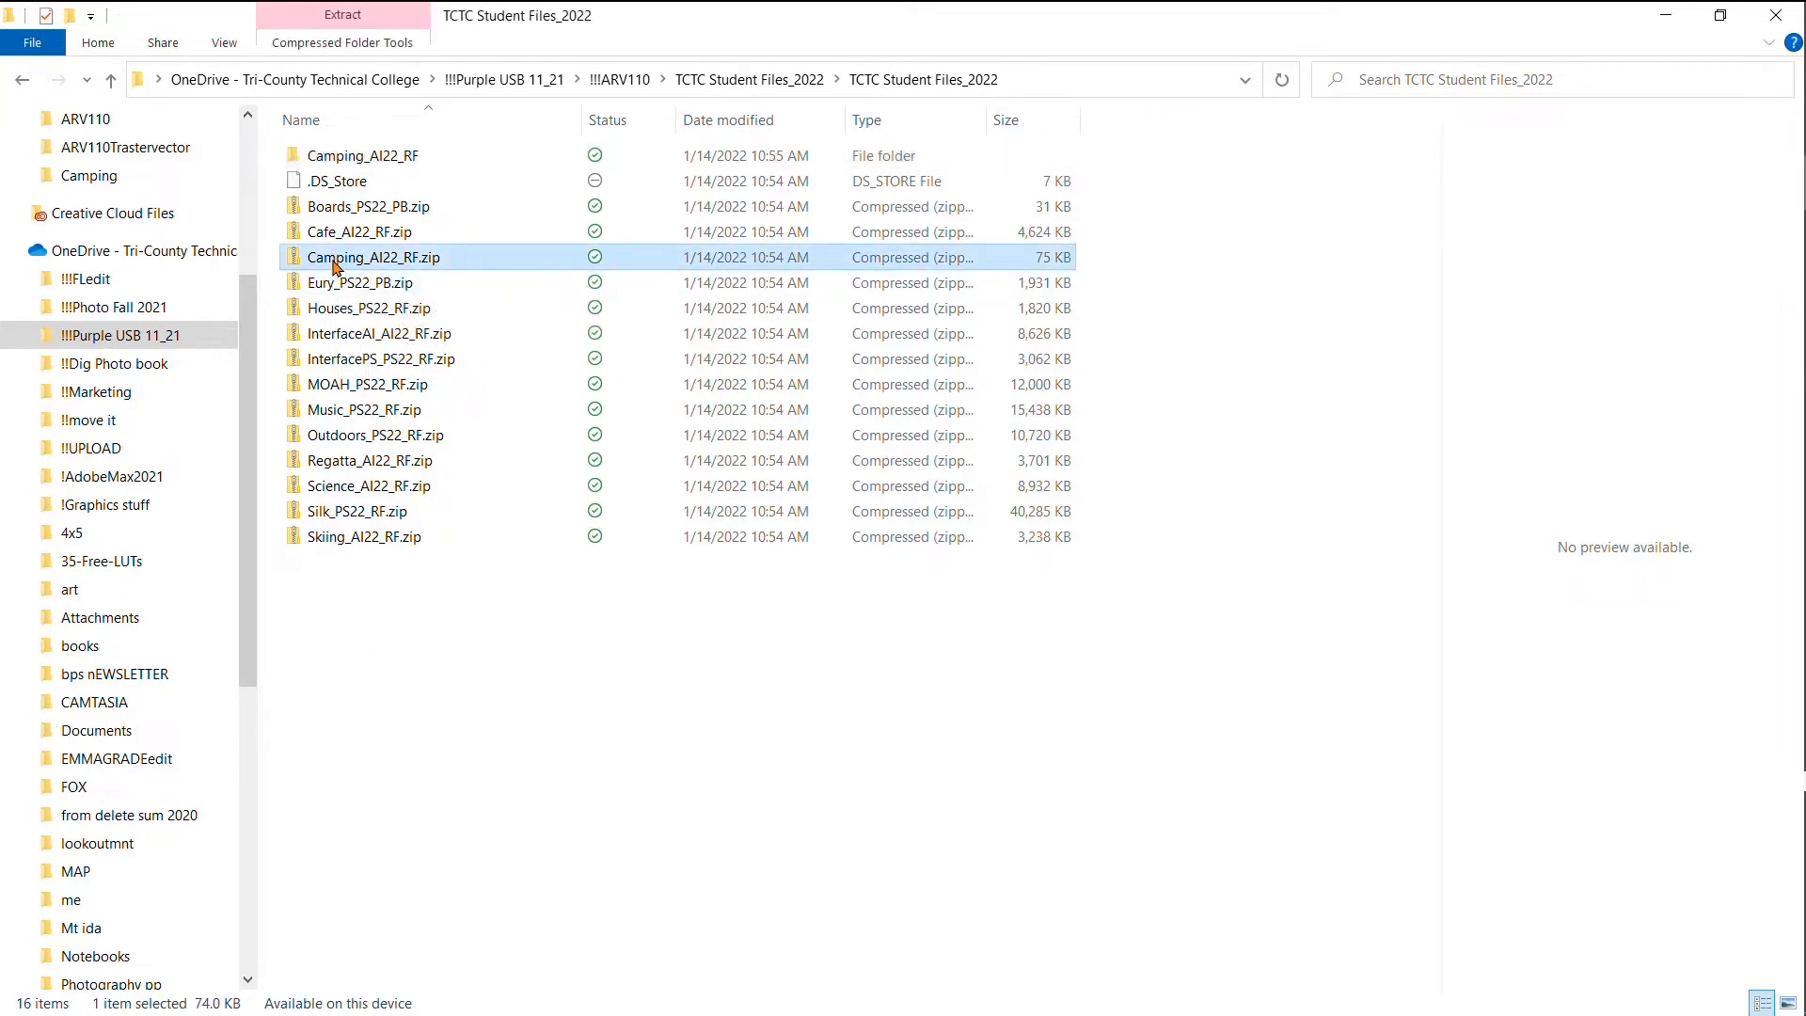
pyautogui.rightClick(334, 263)
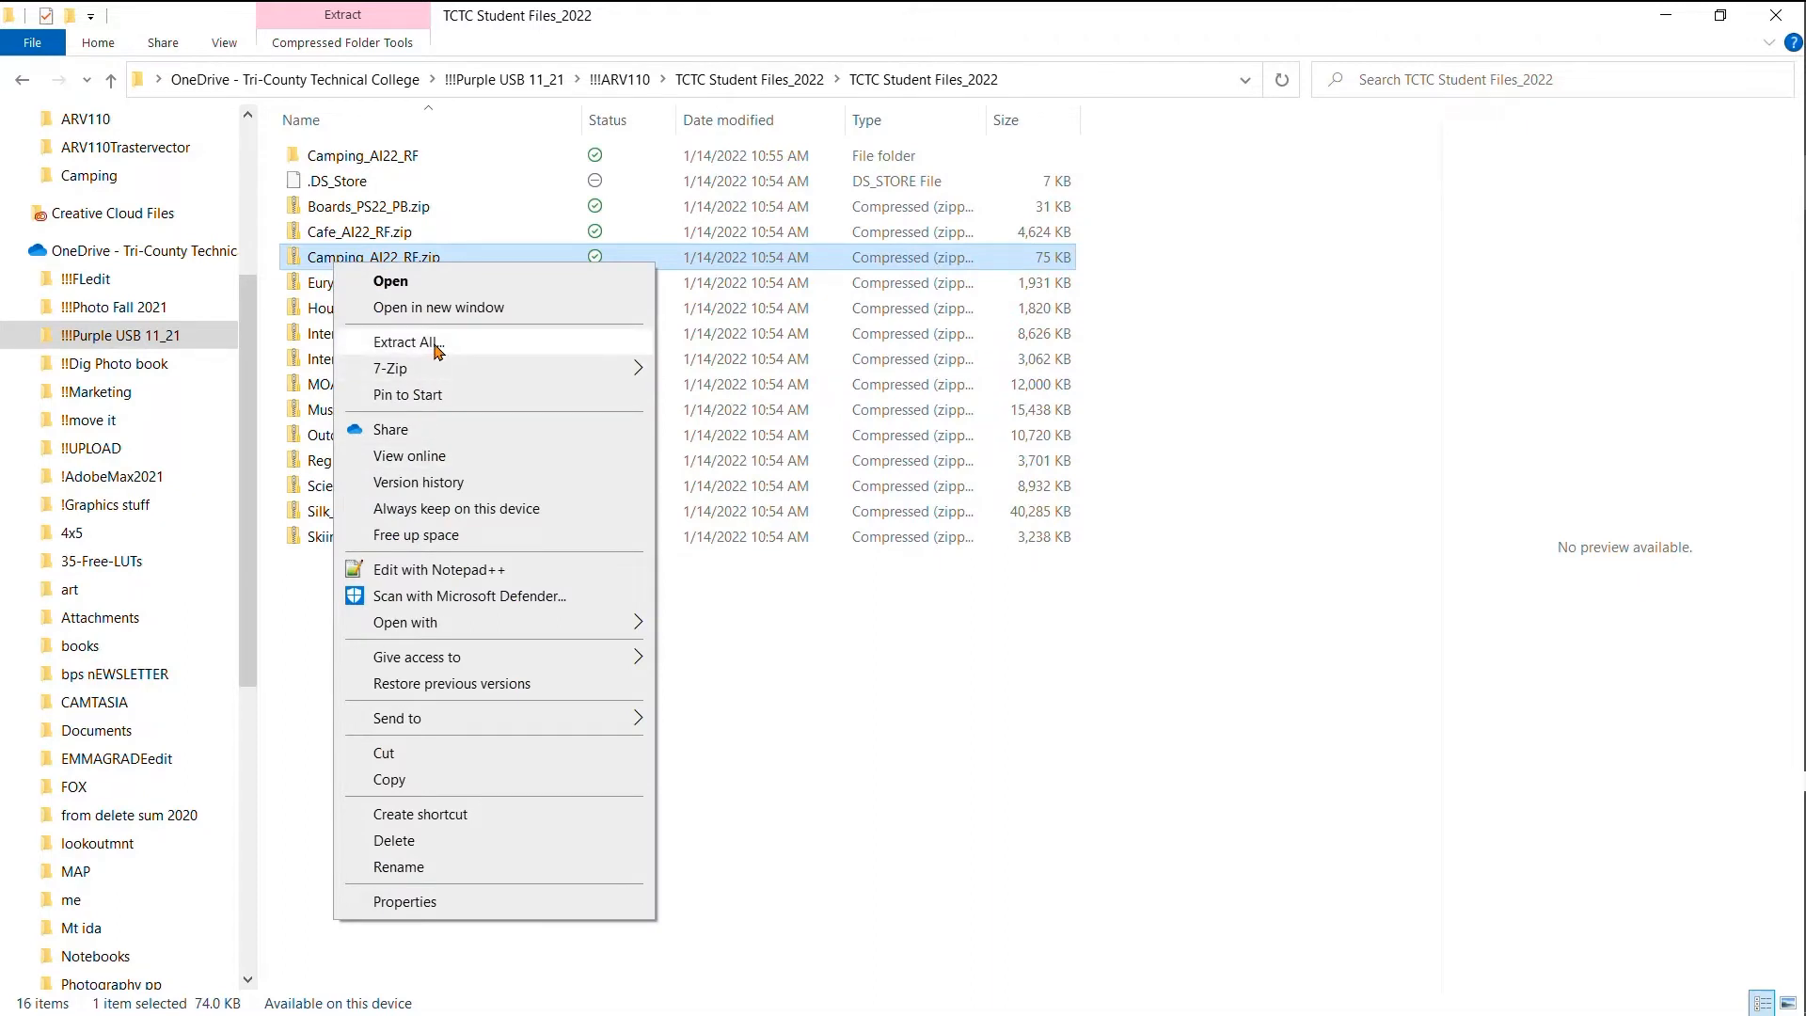
pyautogui.doubleClick(335, 155)
pyautogui.click(336, 158)
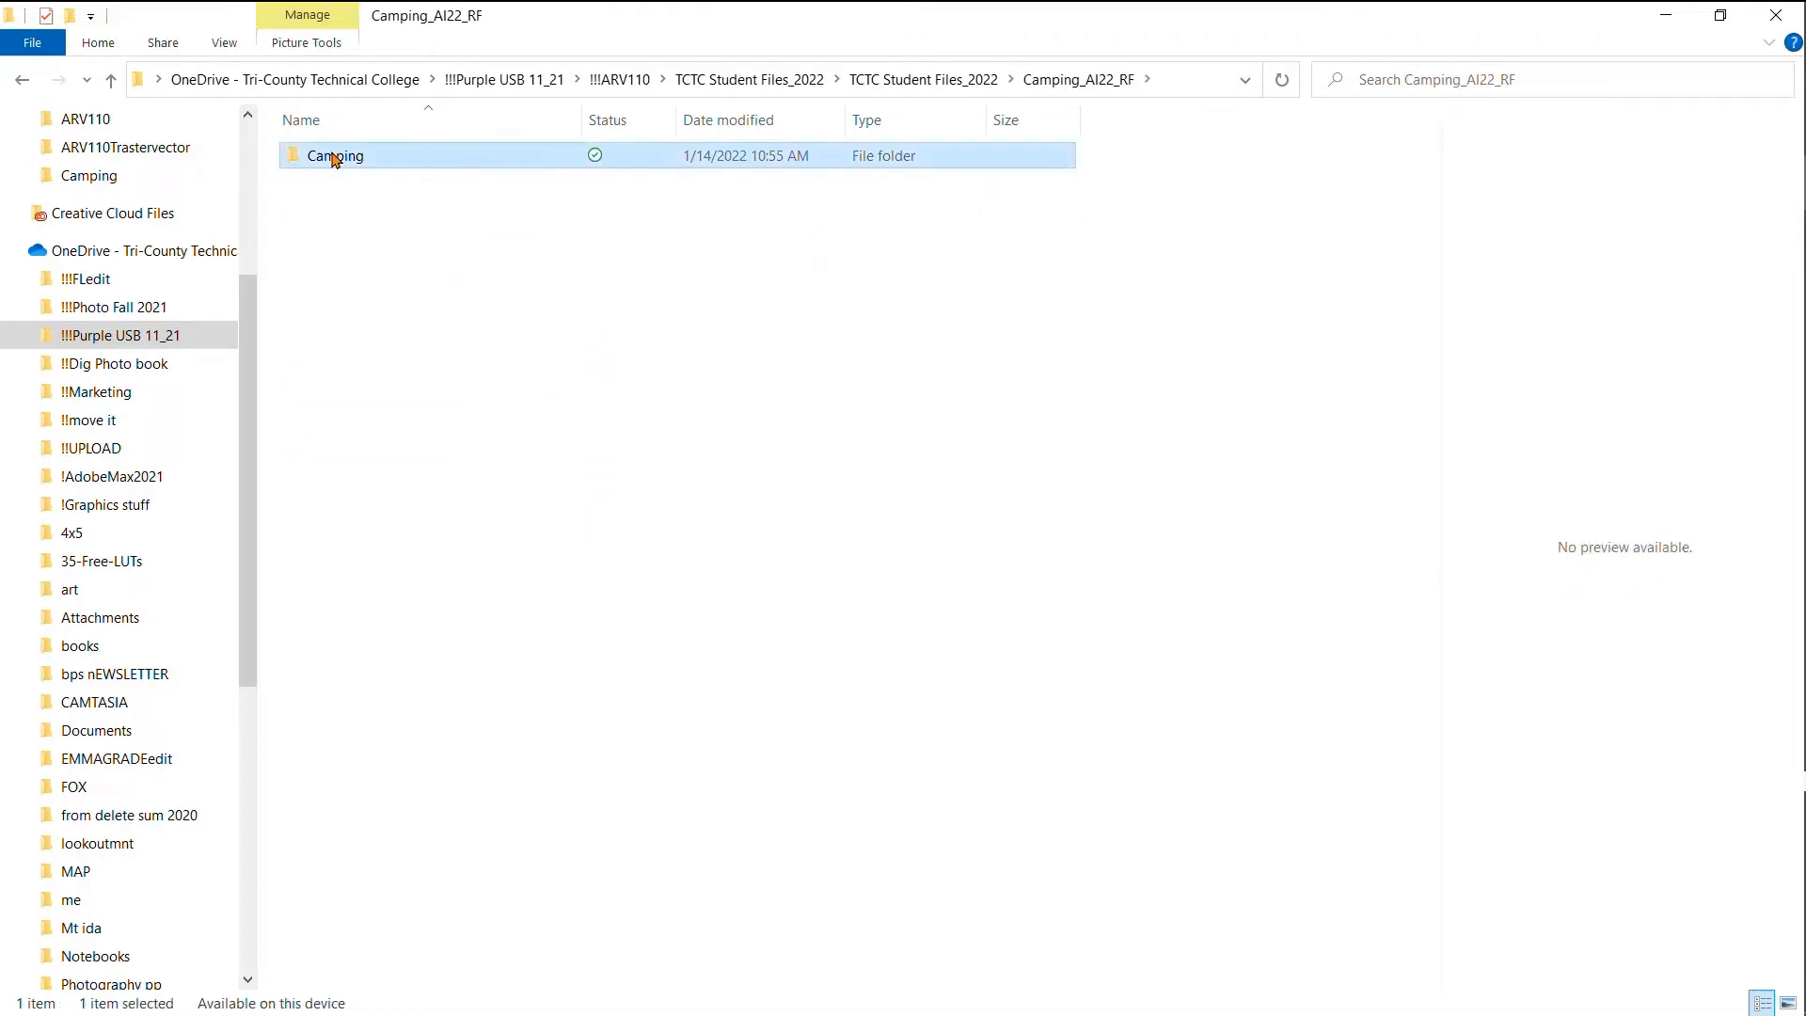
pyautogui.doubleClick(336, 155)
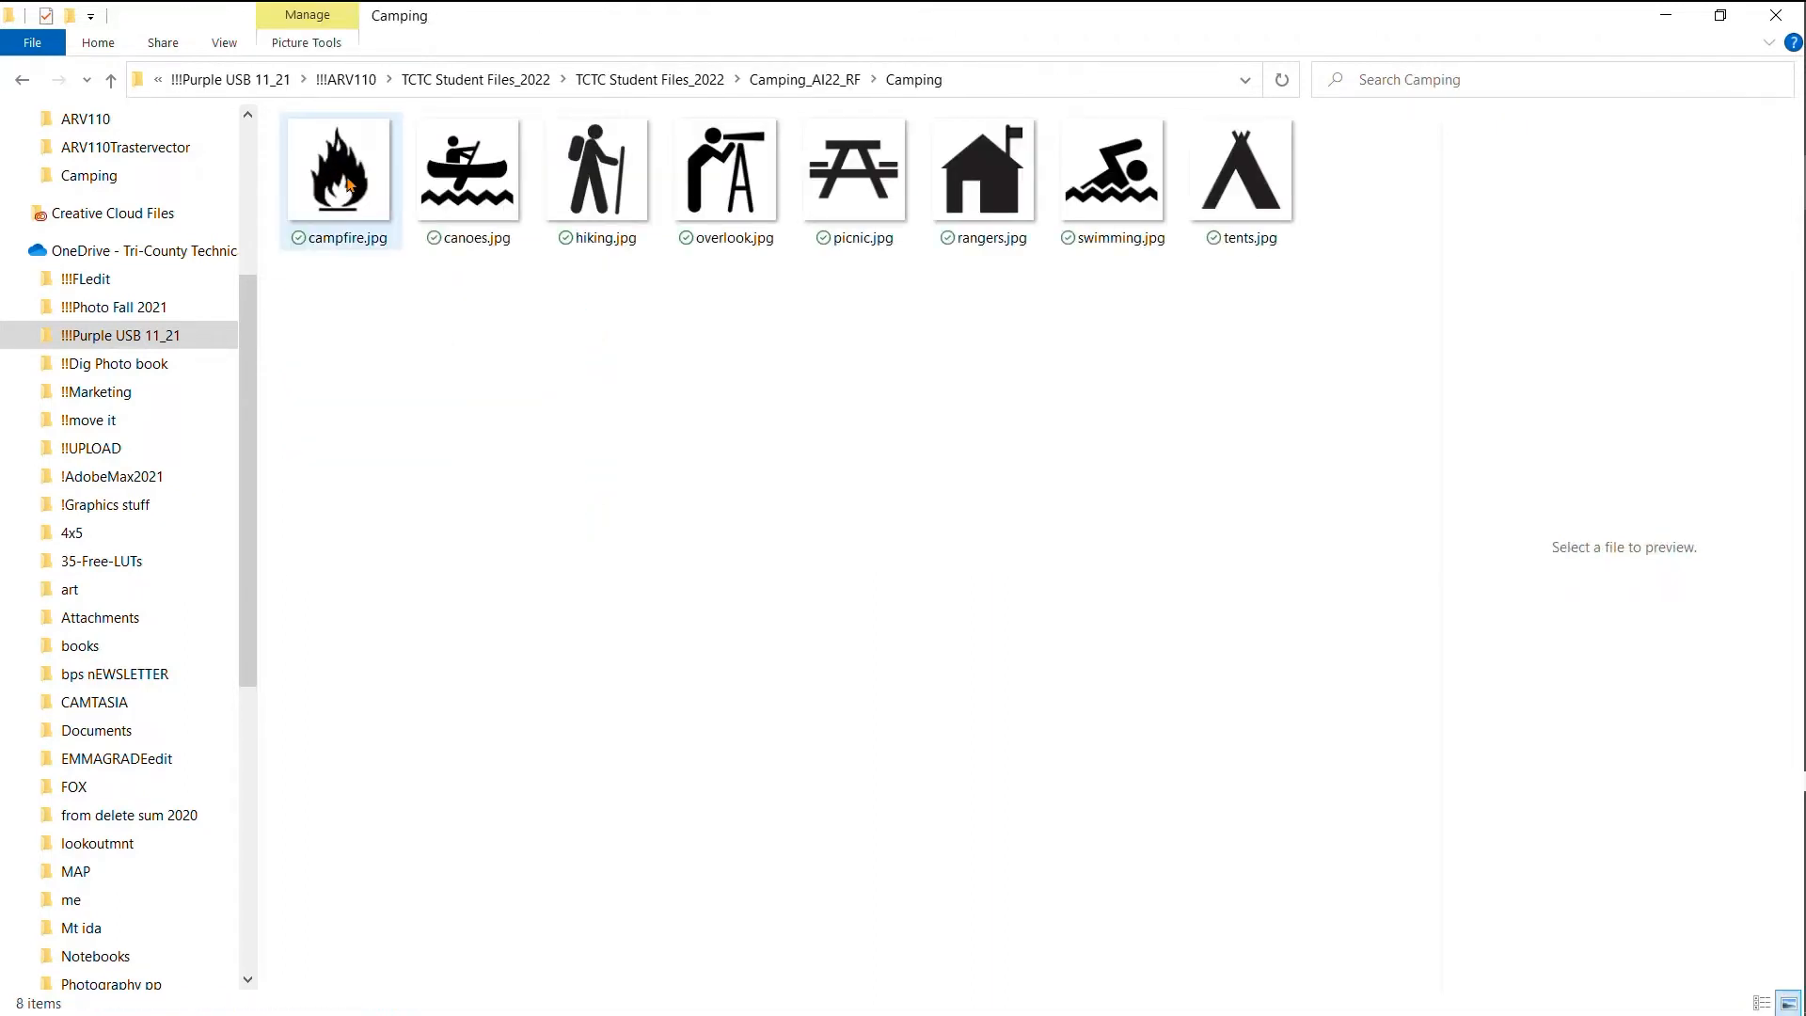
# - Open overlook.jpg from the Camping folder and magnify it to examine the image's quality
pyautogui.doubleClick(691, 184)
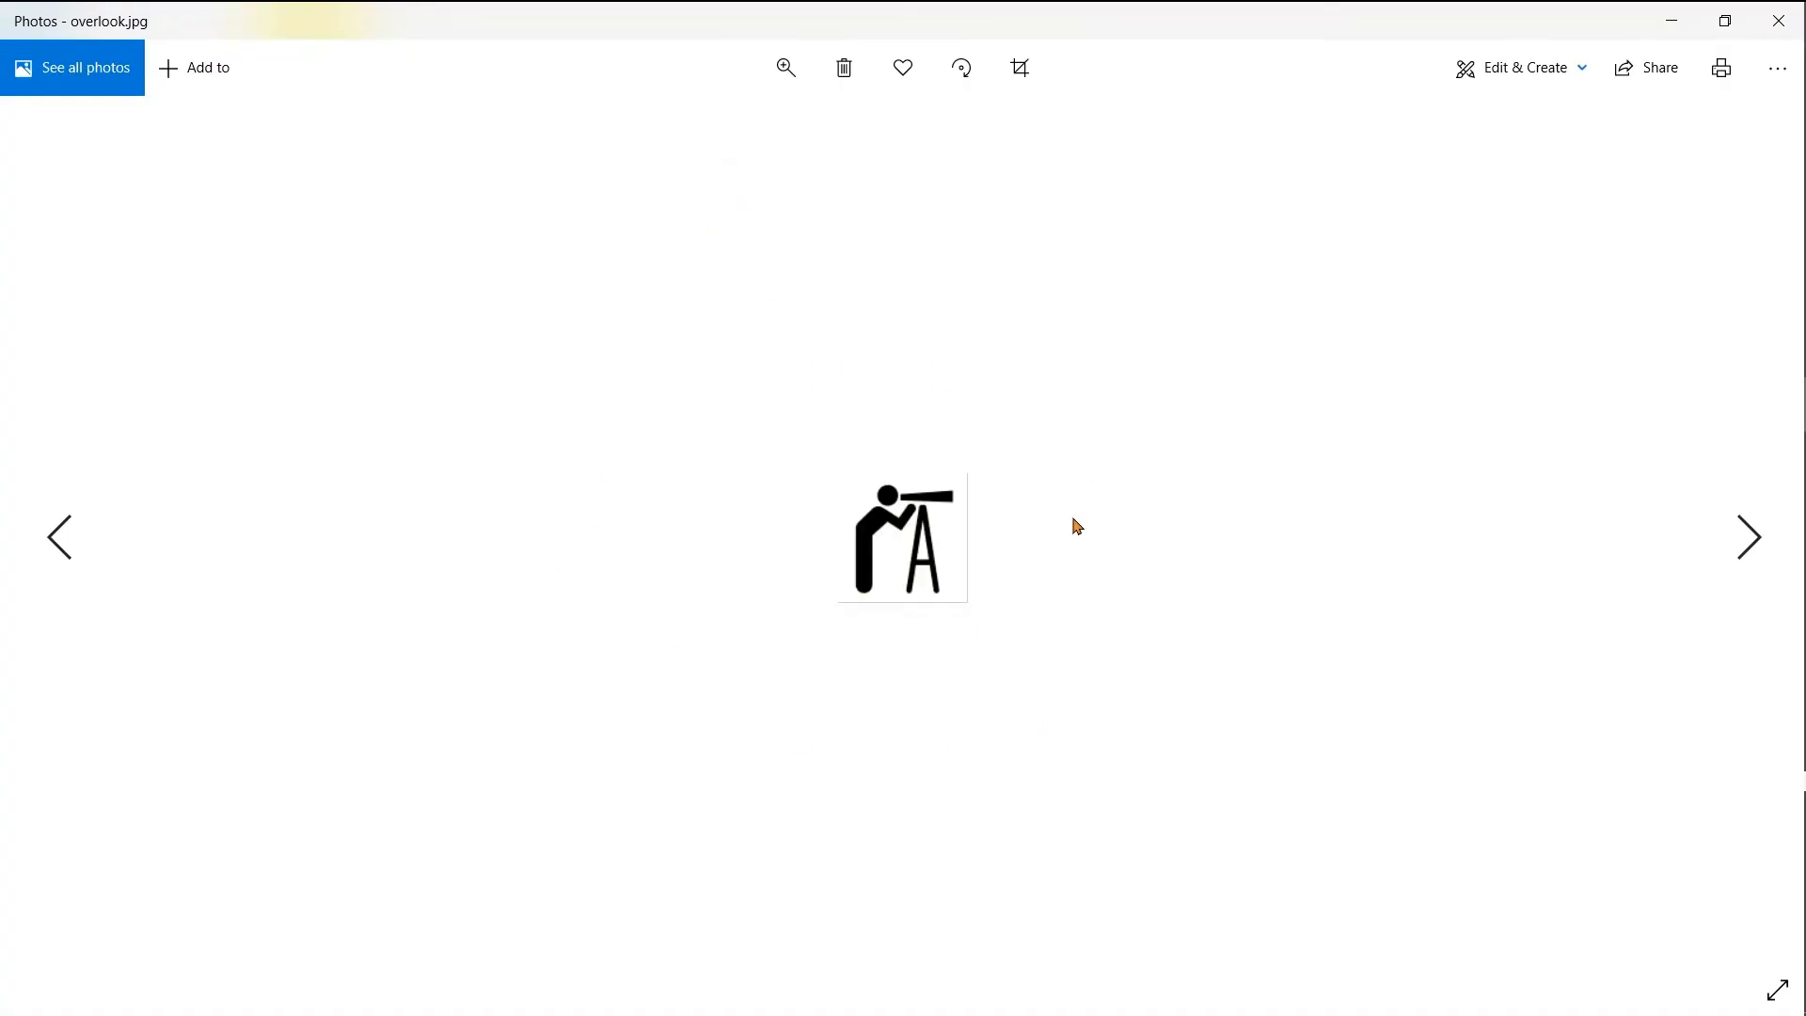
pyautogui.click(785, 68)
pyautogui.moveTo(675, 126); pyautogui.dragTo(1020, 129)
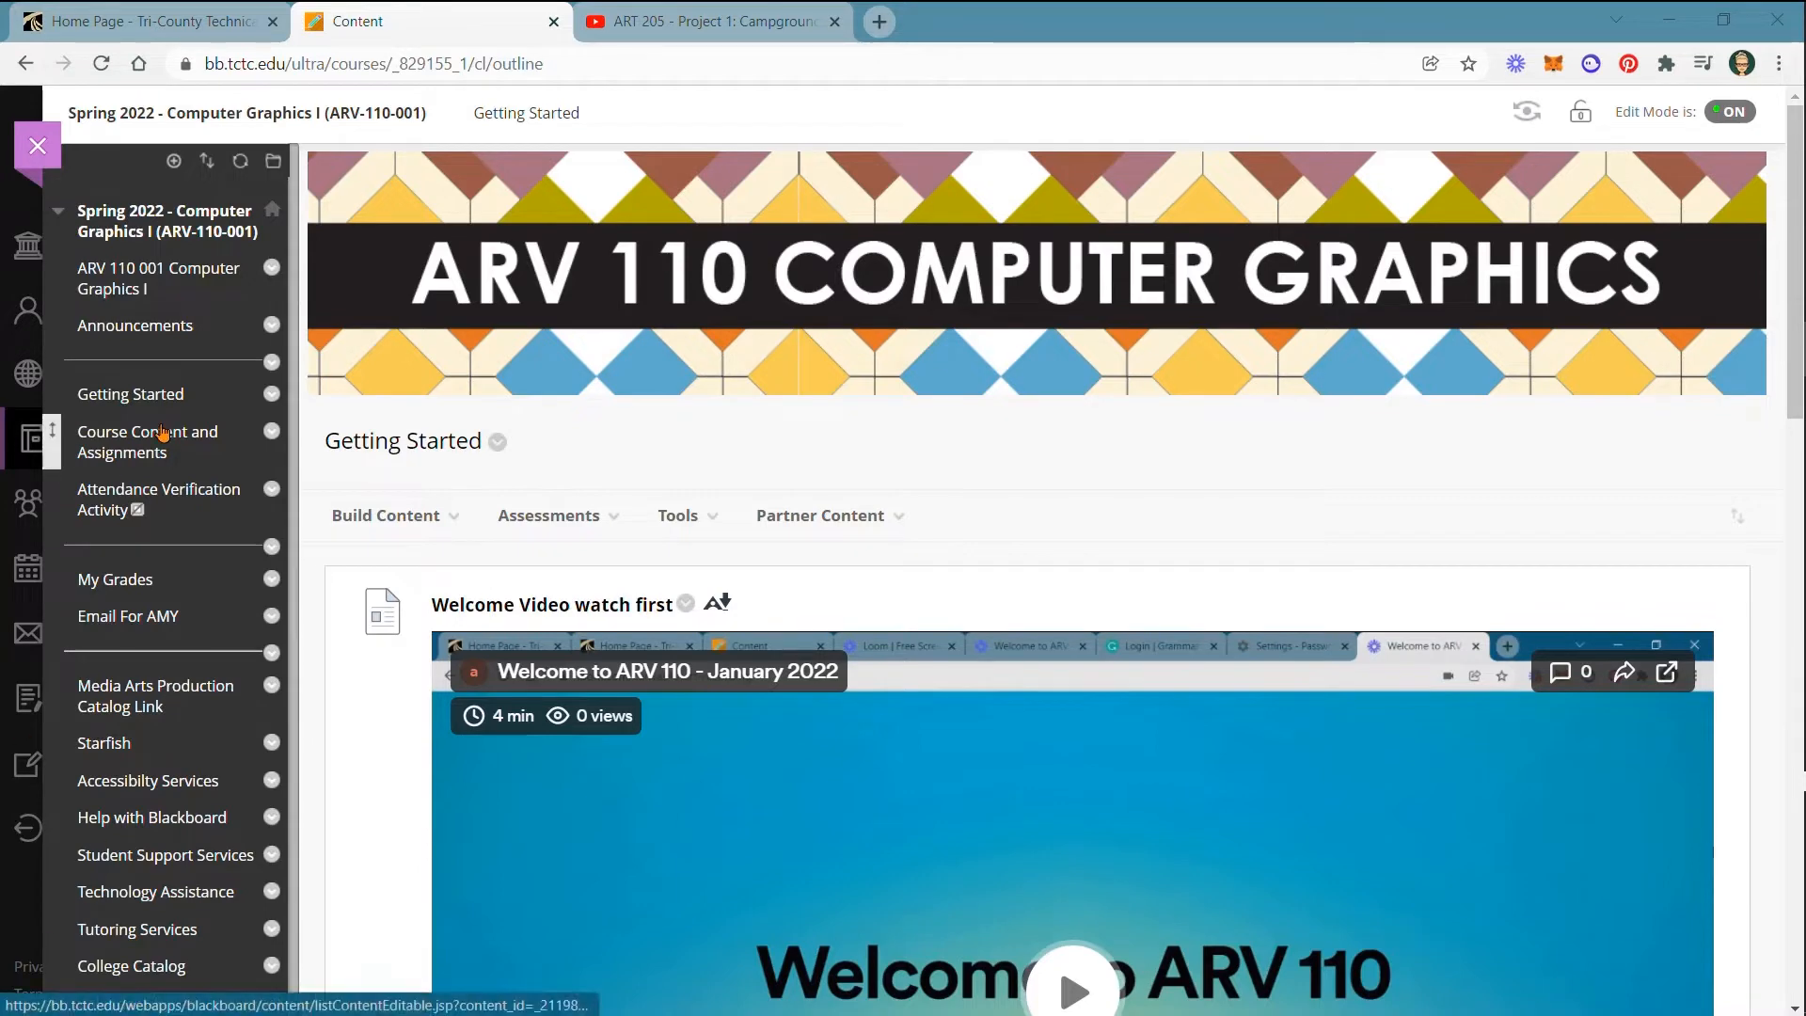
# - In the Computer Graphics I course, open the Chapter 1: Illustrator, Campground Icons folder from Course Content and Assignments
pyautogui.click(163, 432)
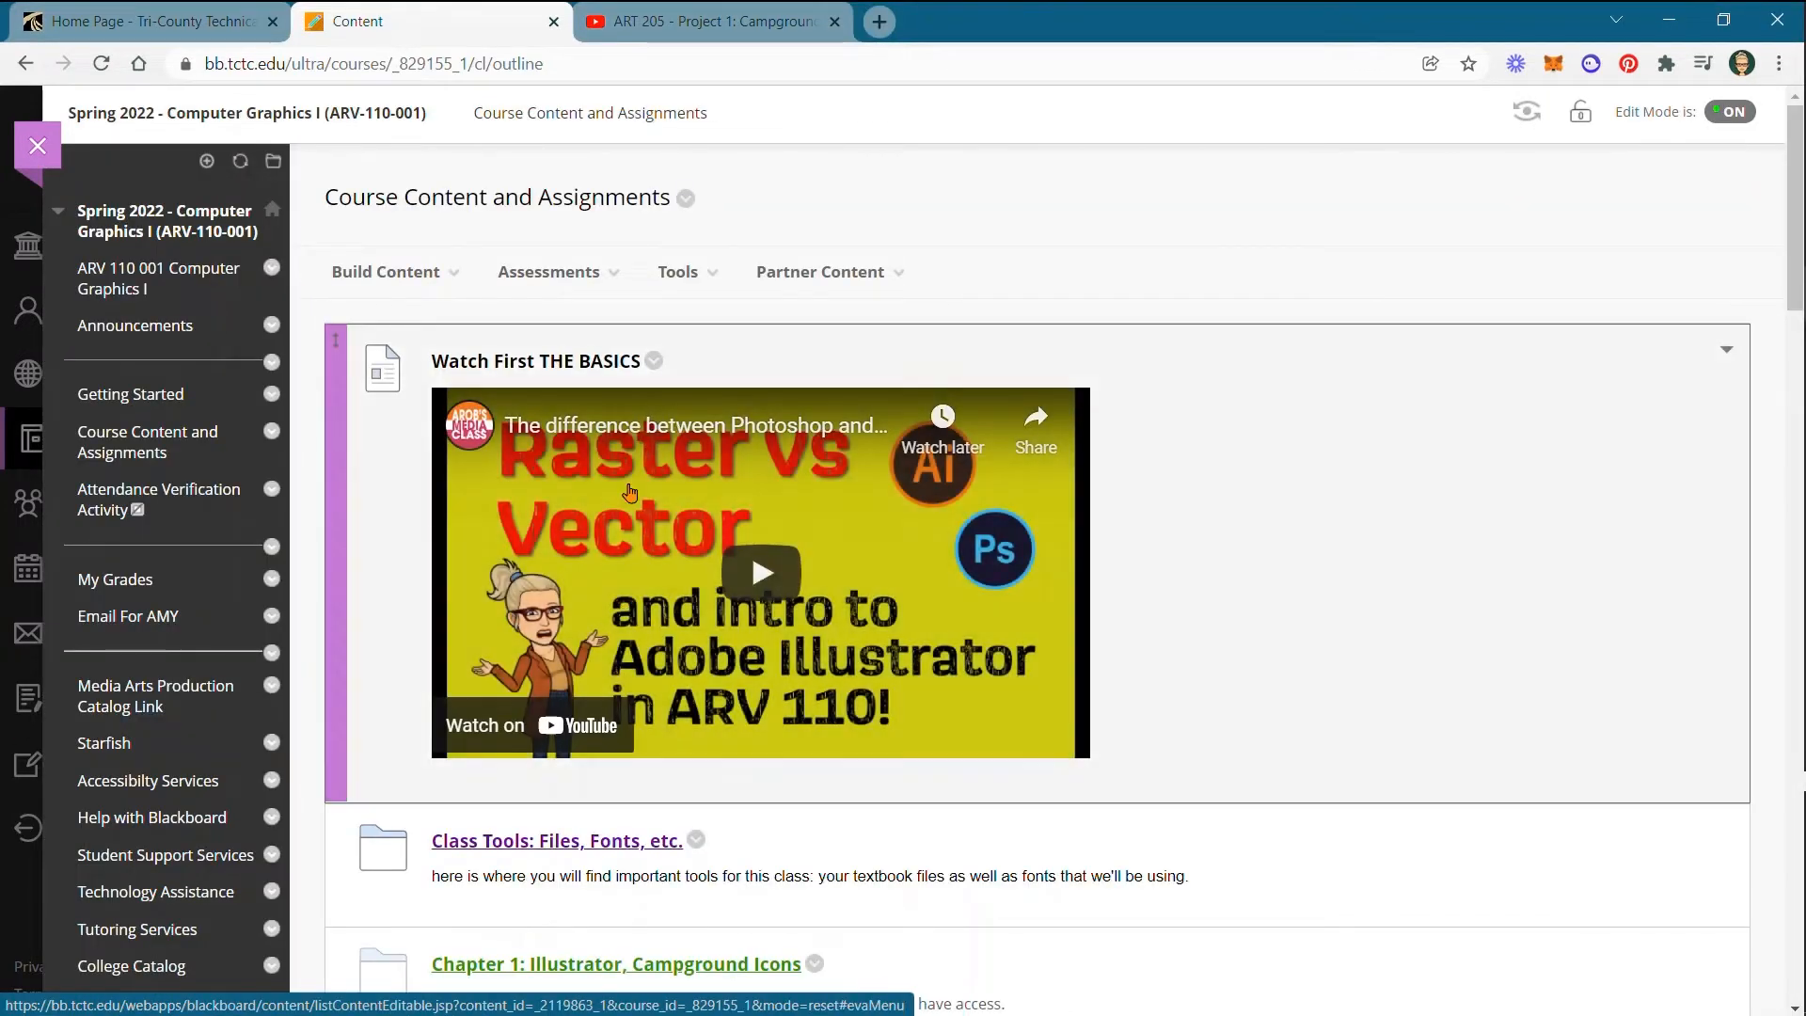
pyautogui.scroll(-3, 598, 681)
pyautogui.click(572, 626)
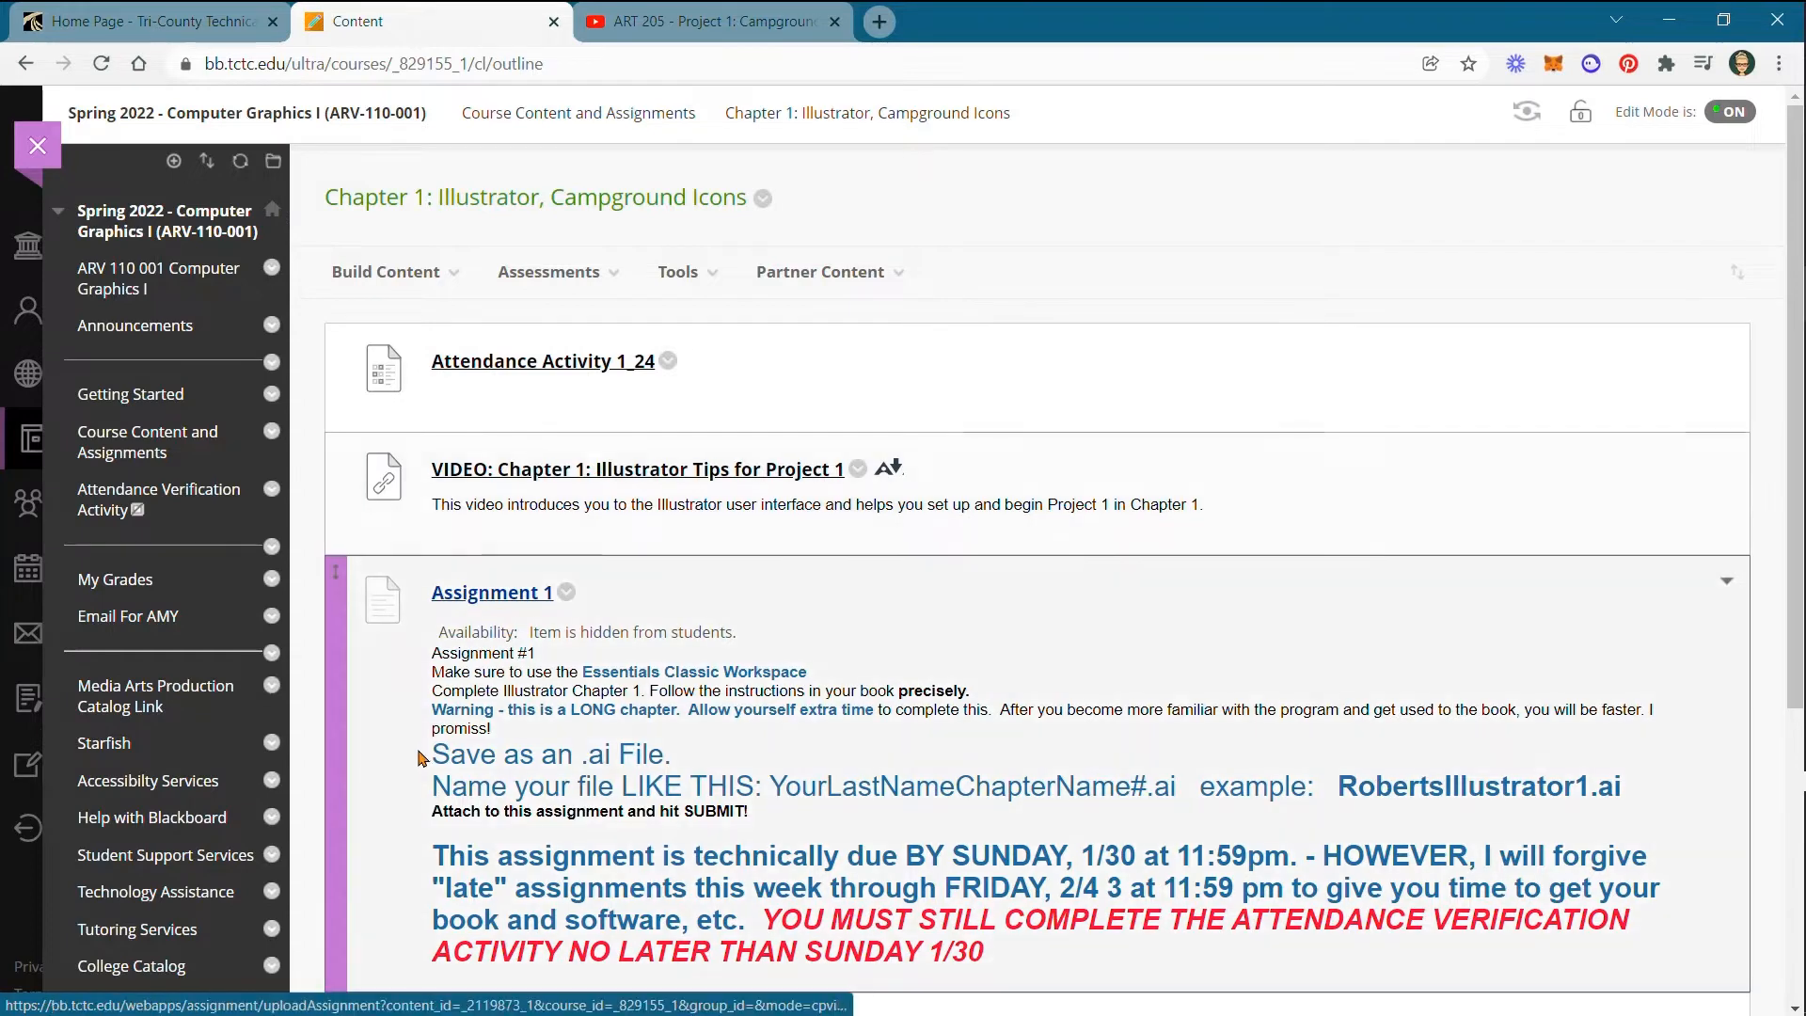
# - Review the required file format and the example file name in the Assignment 1 instructions
pyautogui.scroll(-2, 847, 470)
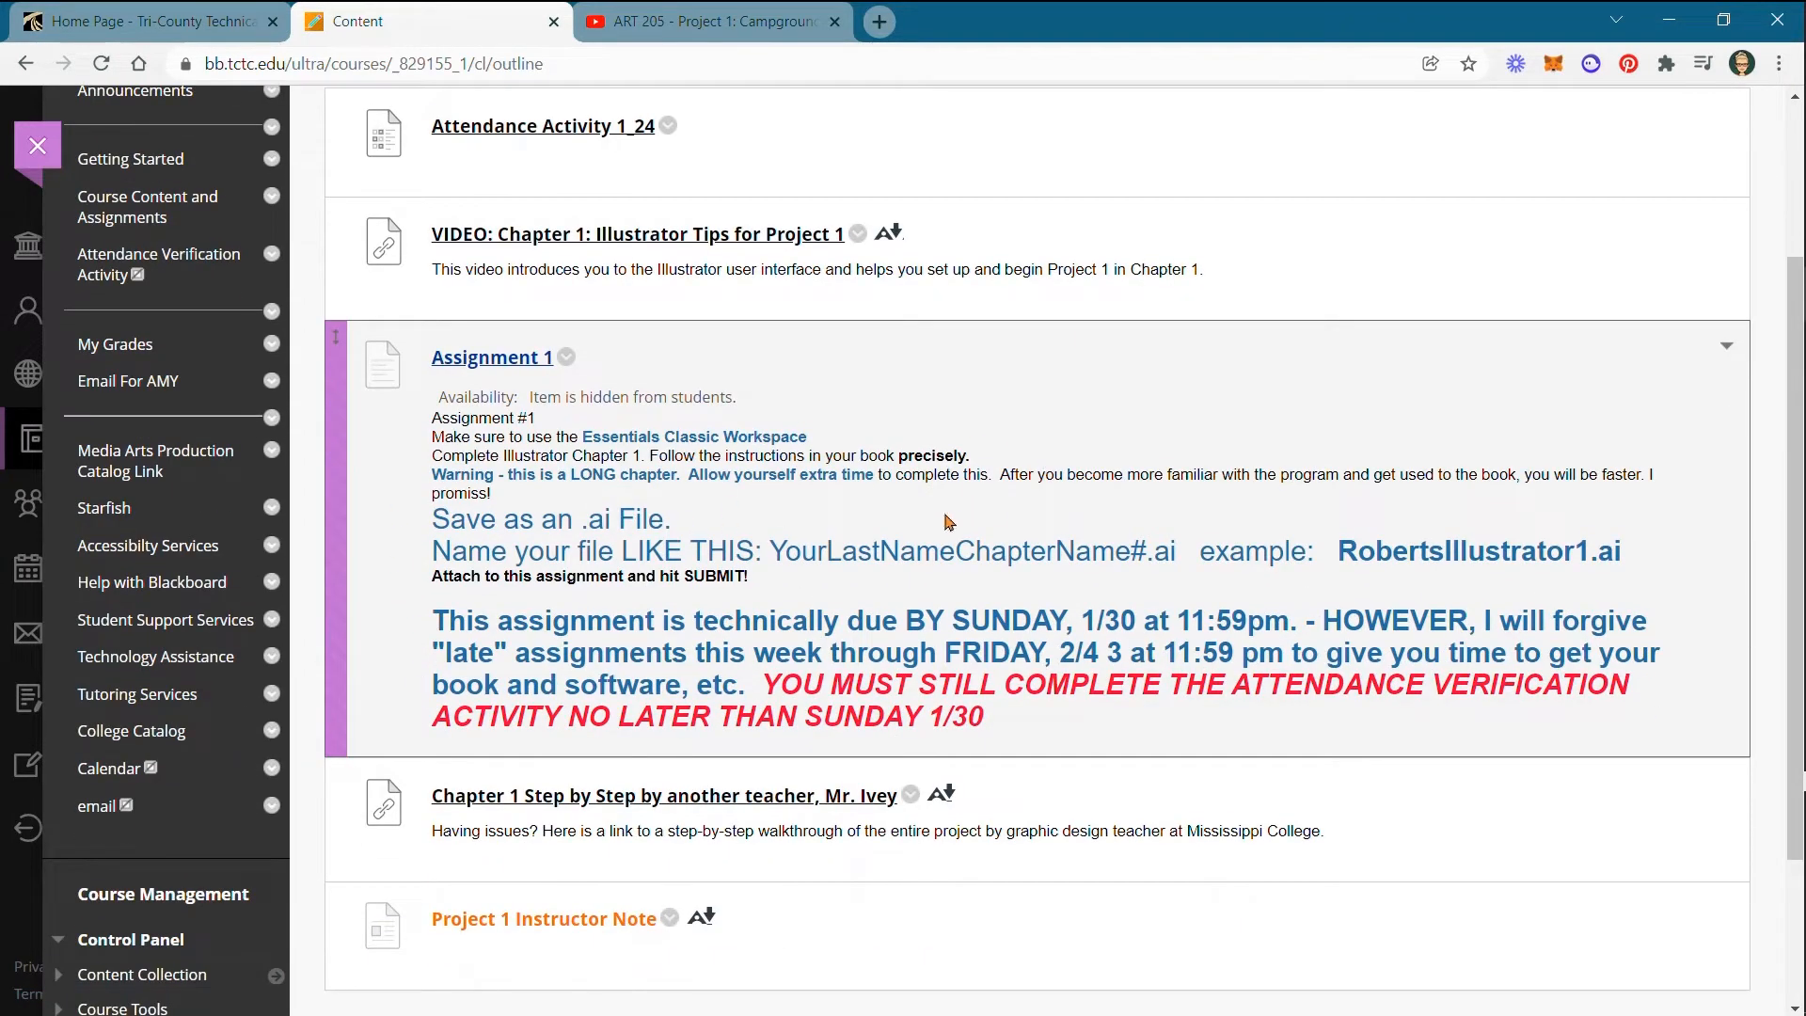
pyautogui.moveTo(579, 519); pyautogui.dragTo(613, 518)
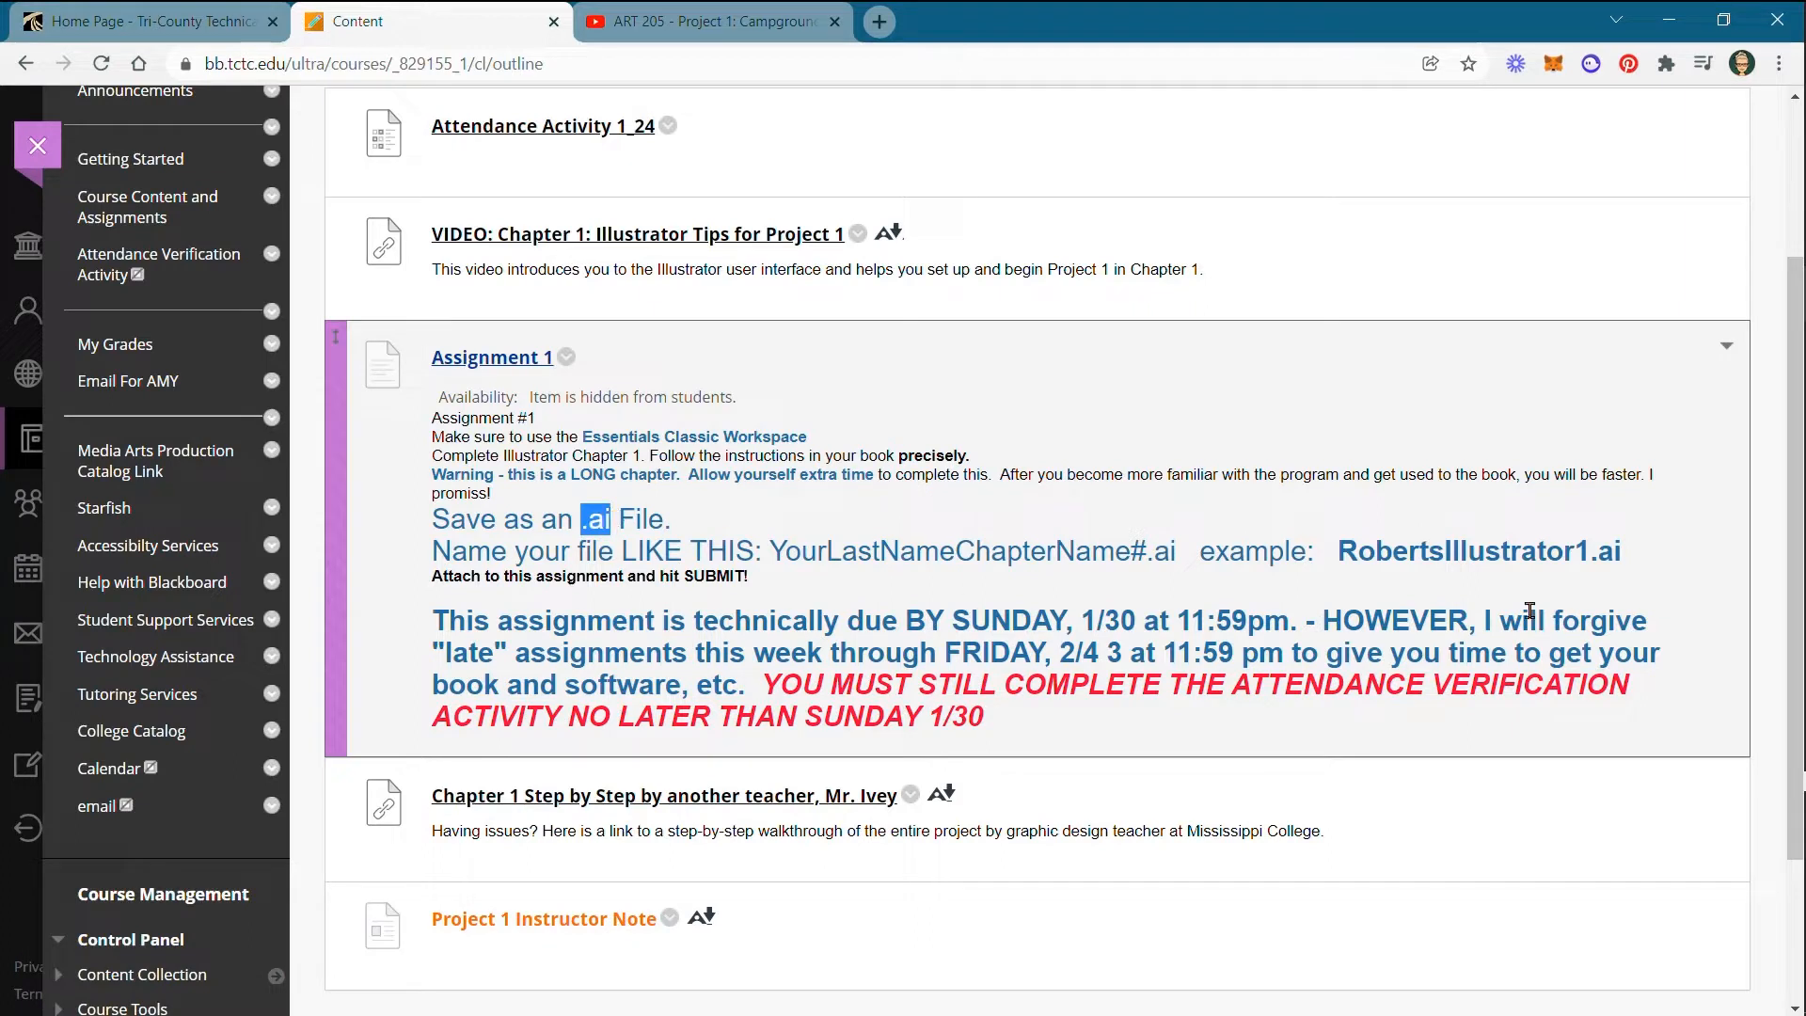
pyautogui.moveTo(1337, 551); pyautogui.dragTo(1590, 555)
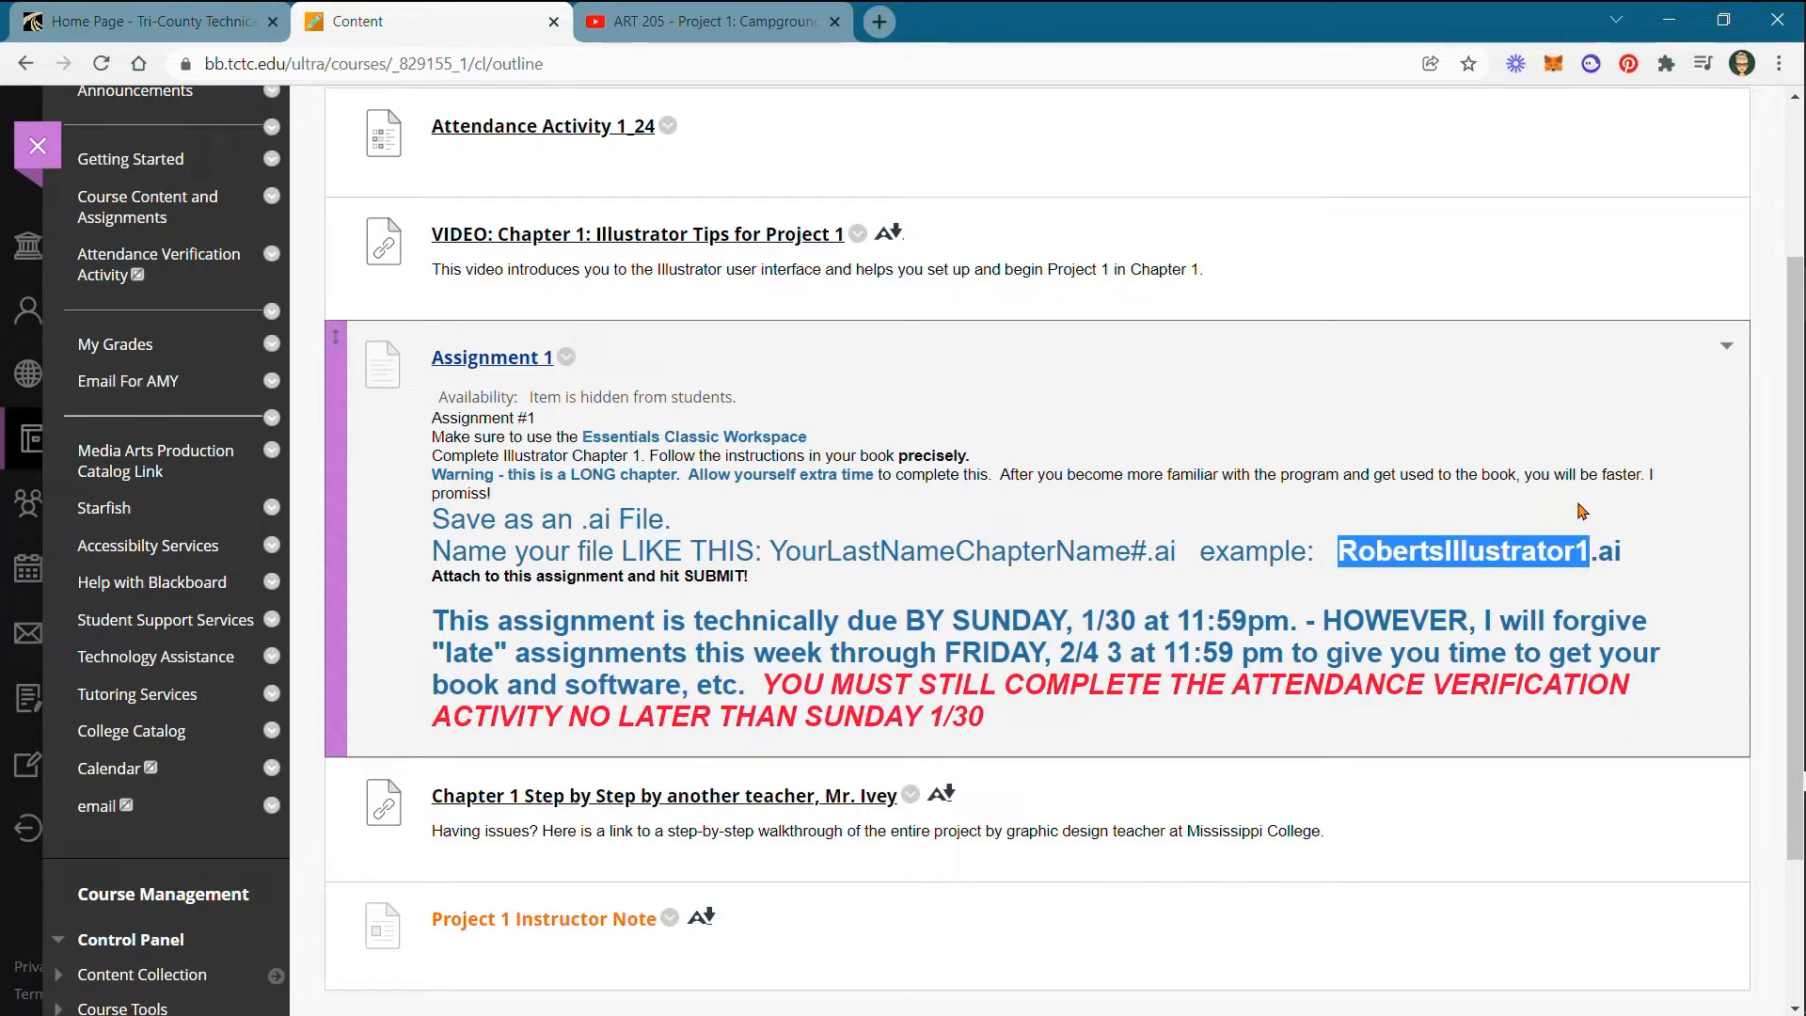
pyautogui.click(1422, 500)
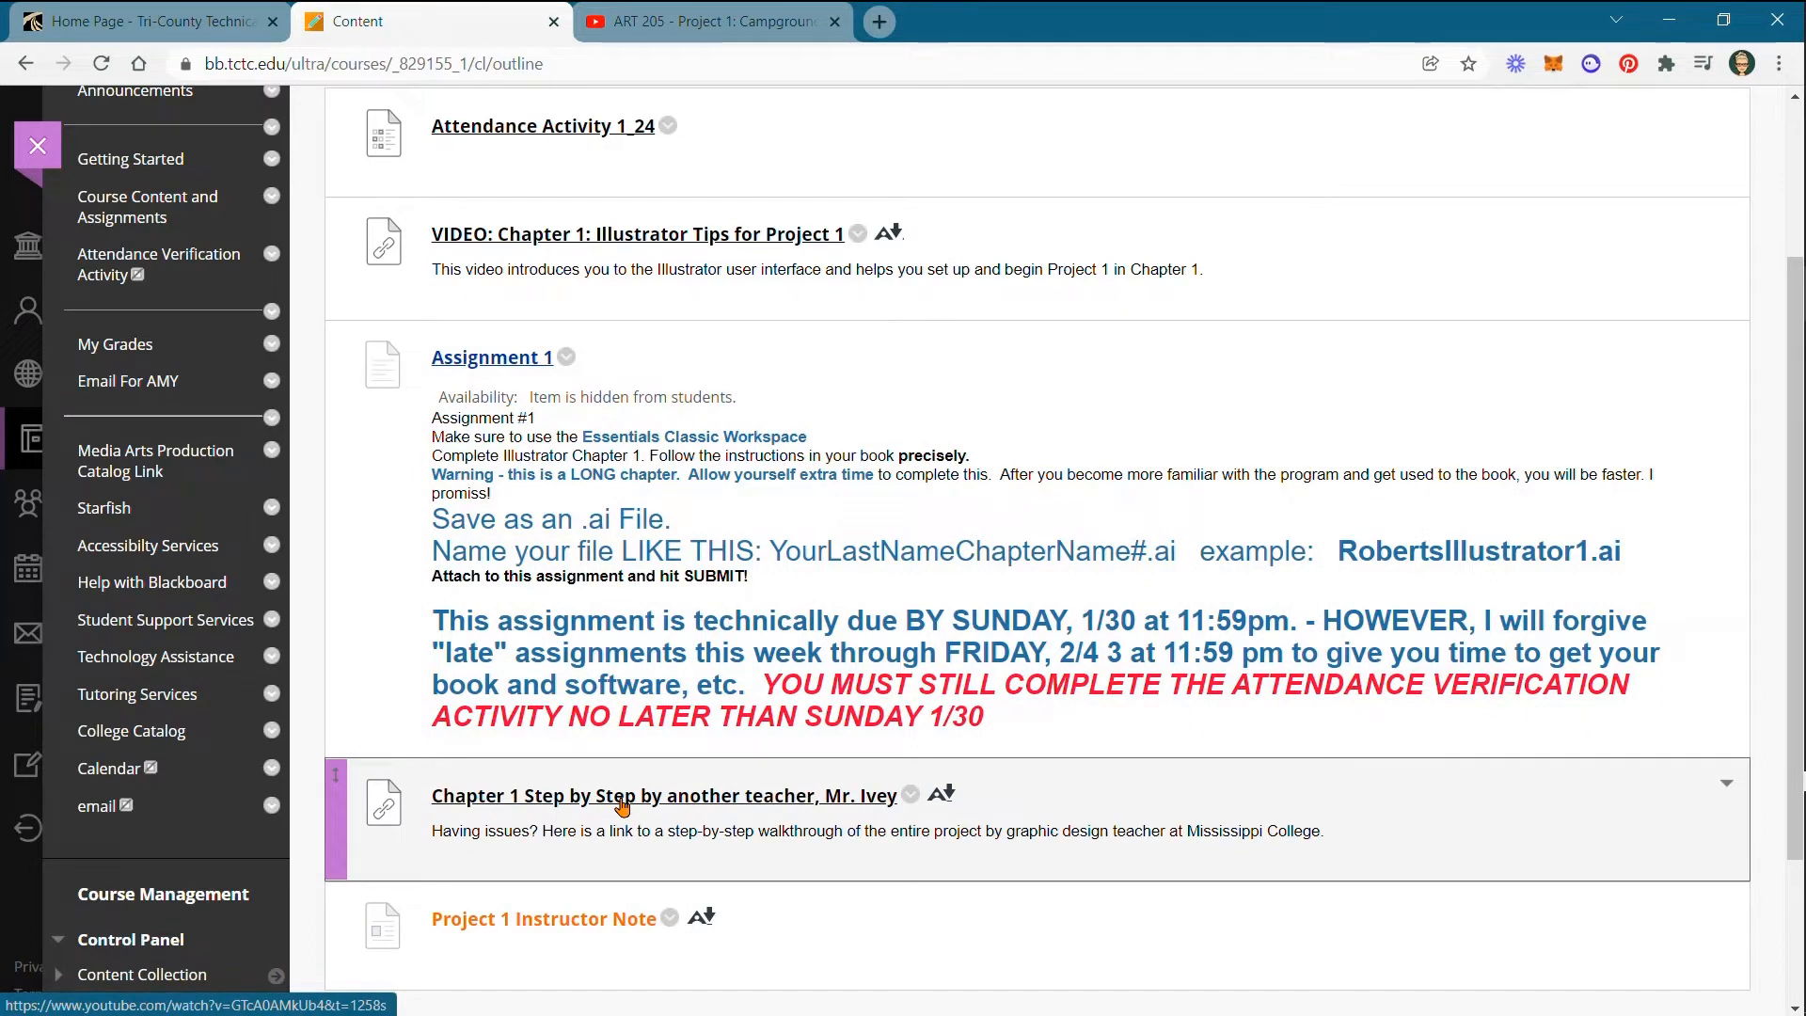
# - Preview the Campground Icons Stage 1 walkthrough video from the Getting Started section at about 0:31, then minimize the browser
pyautogui.click(723, 31)
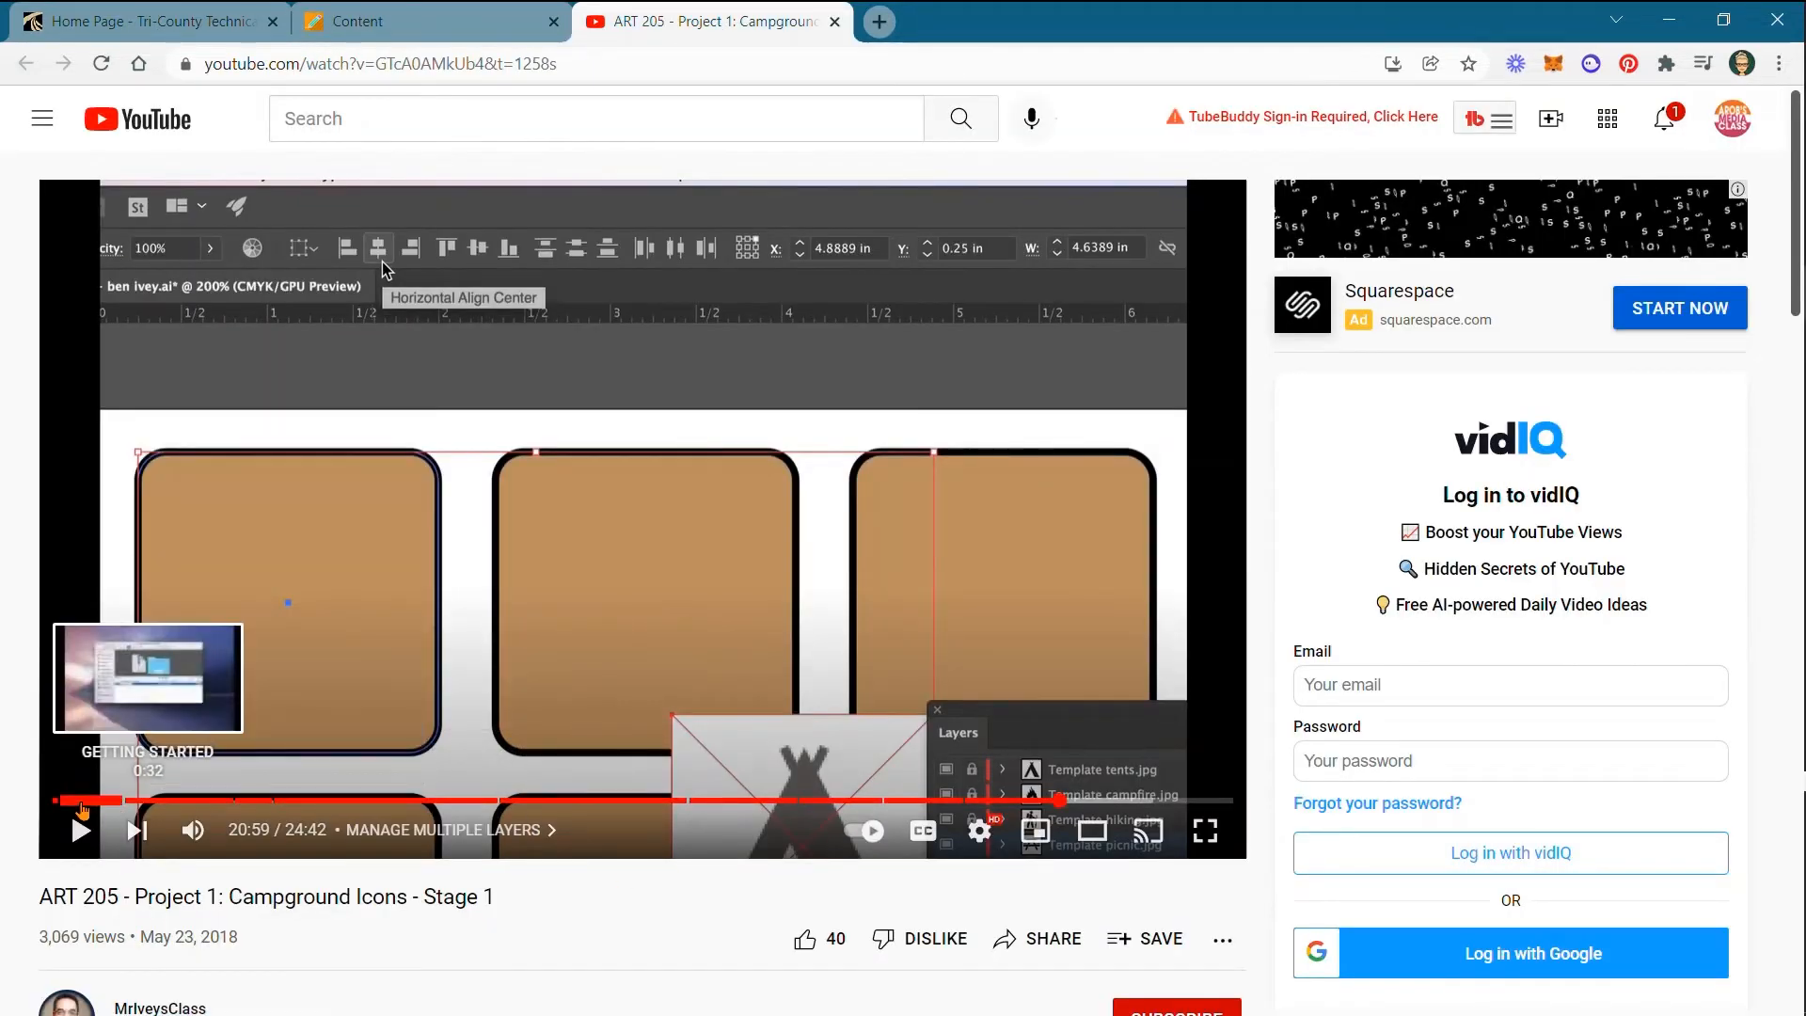
pyautogui.click(81, 801)
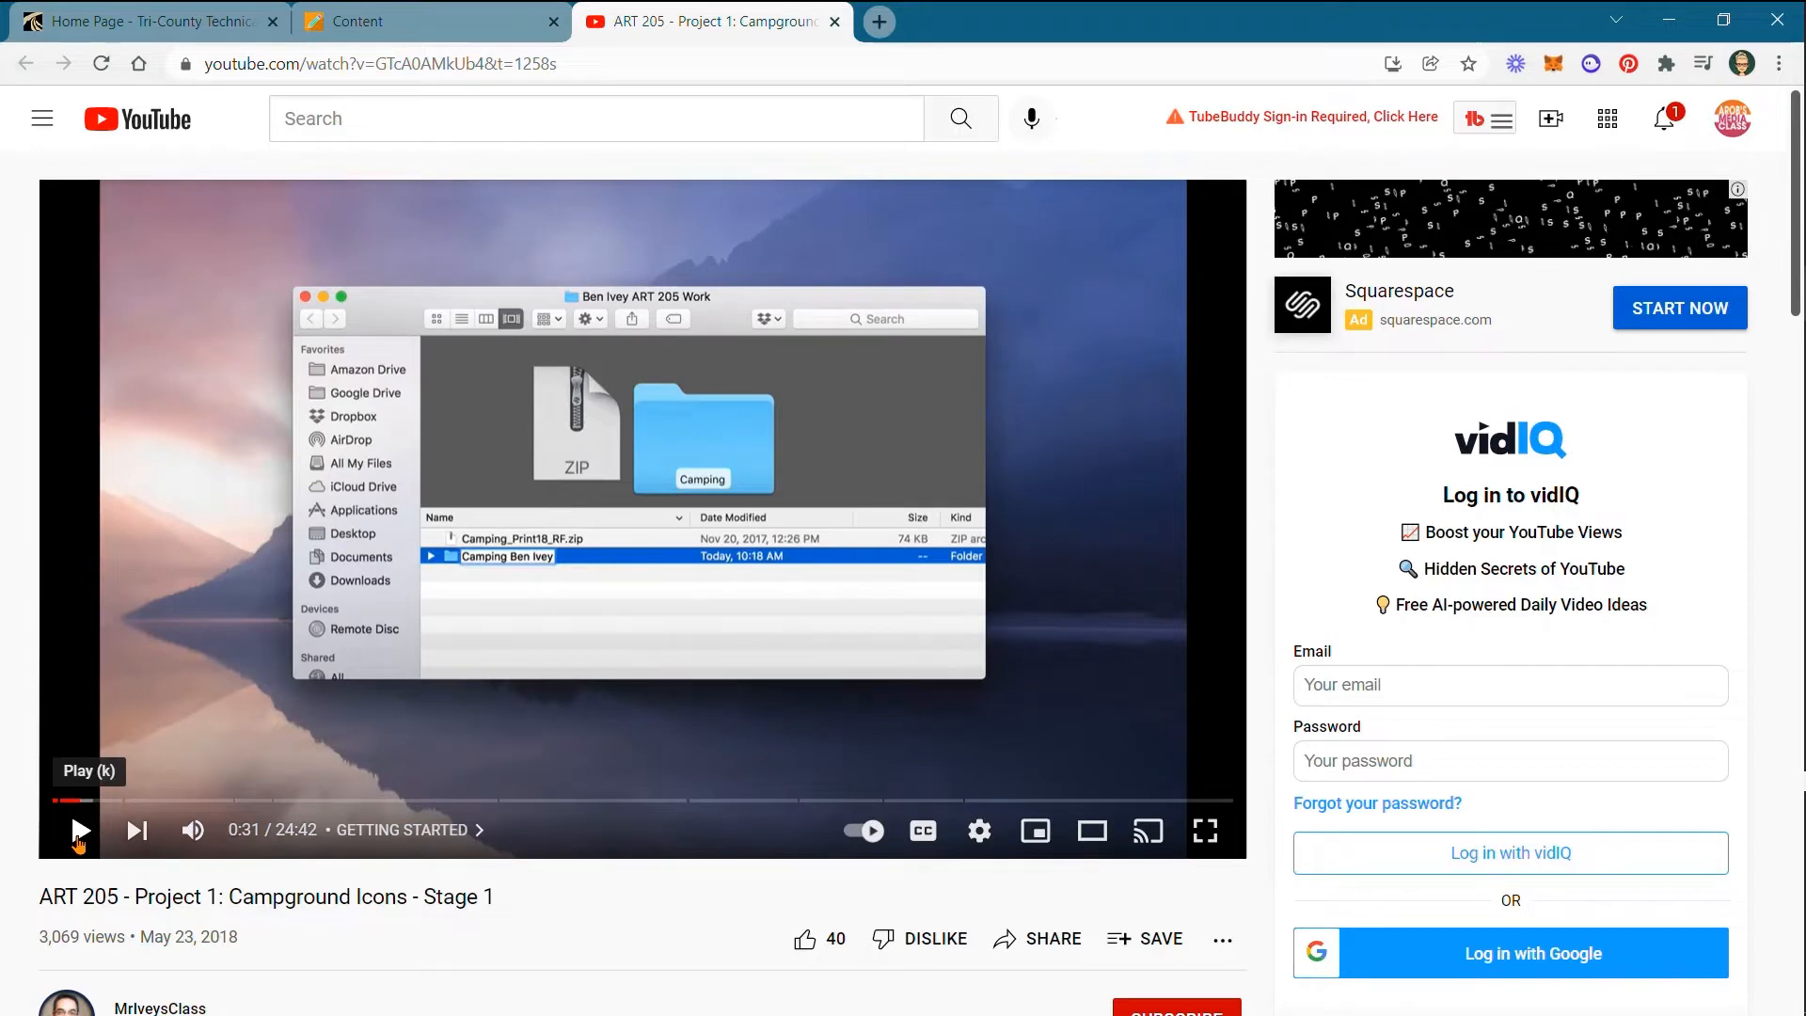
pyautogui.click(79, 841)
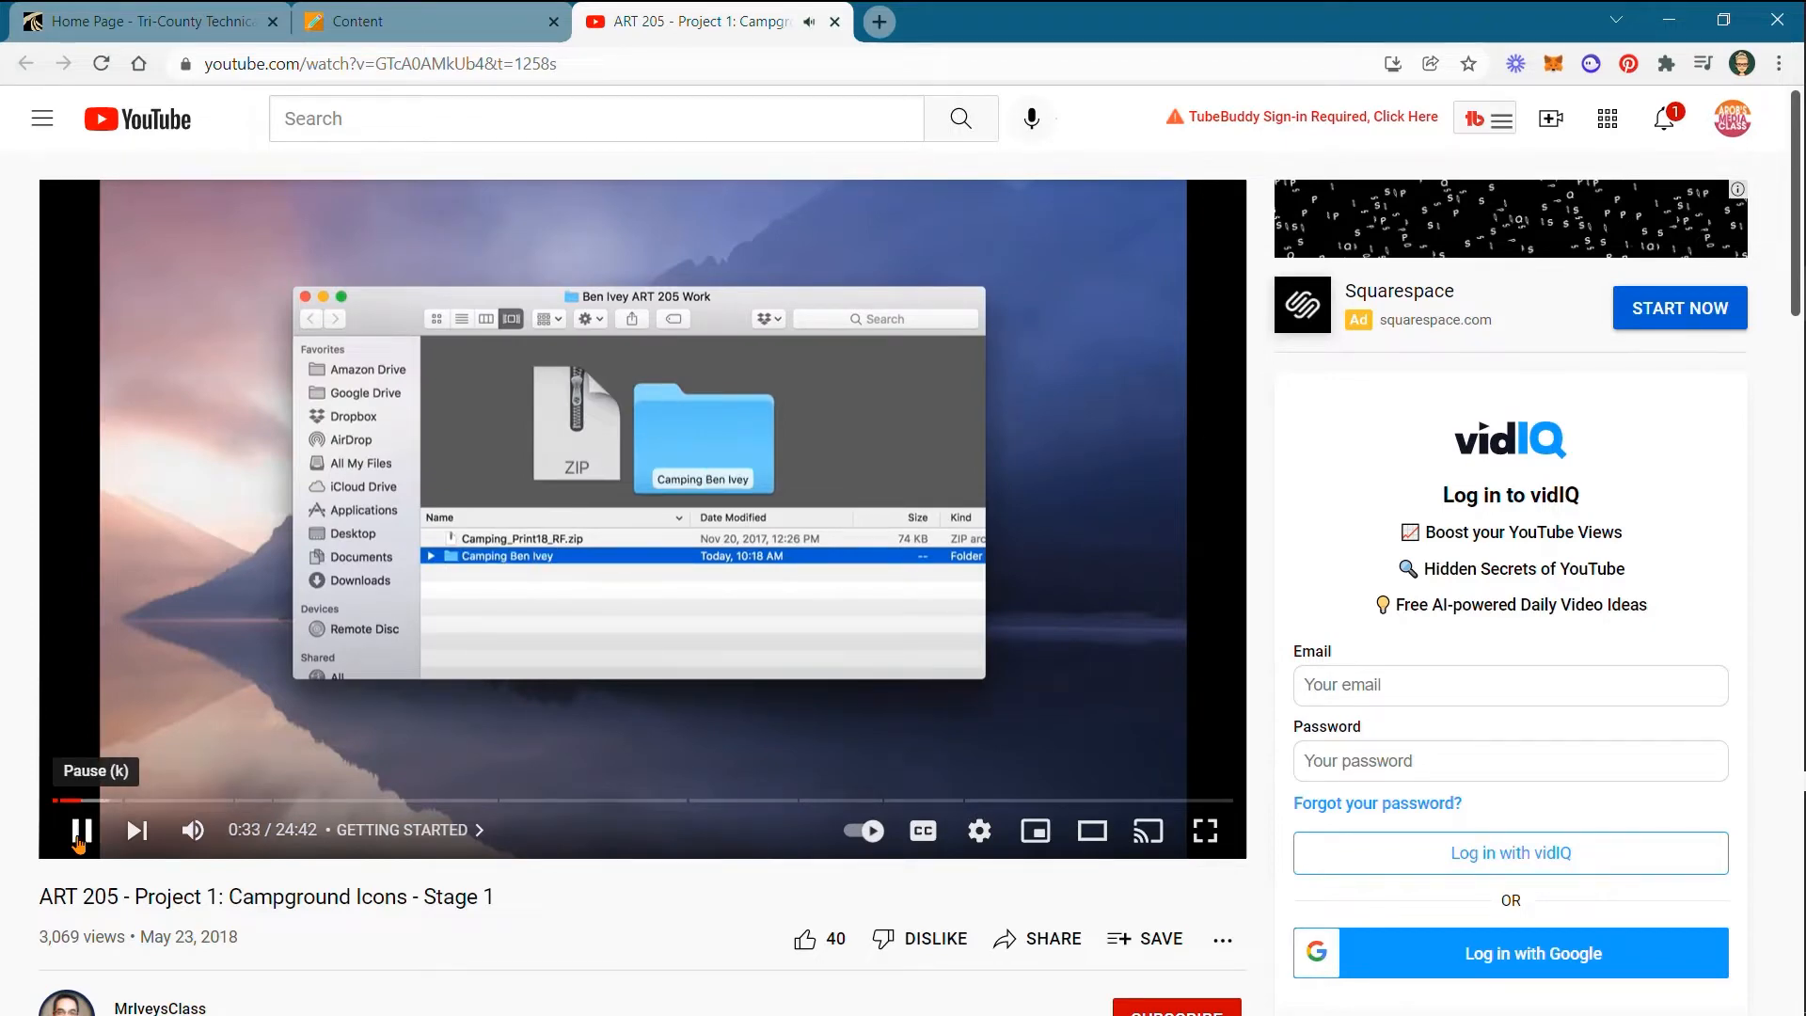
pyautogui.click(79, 840)
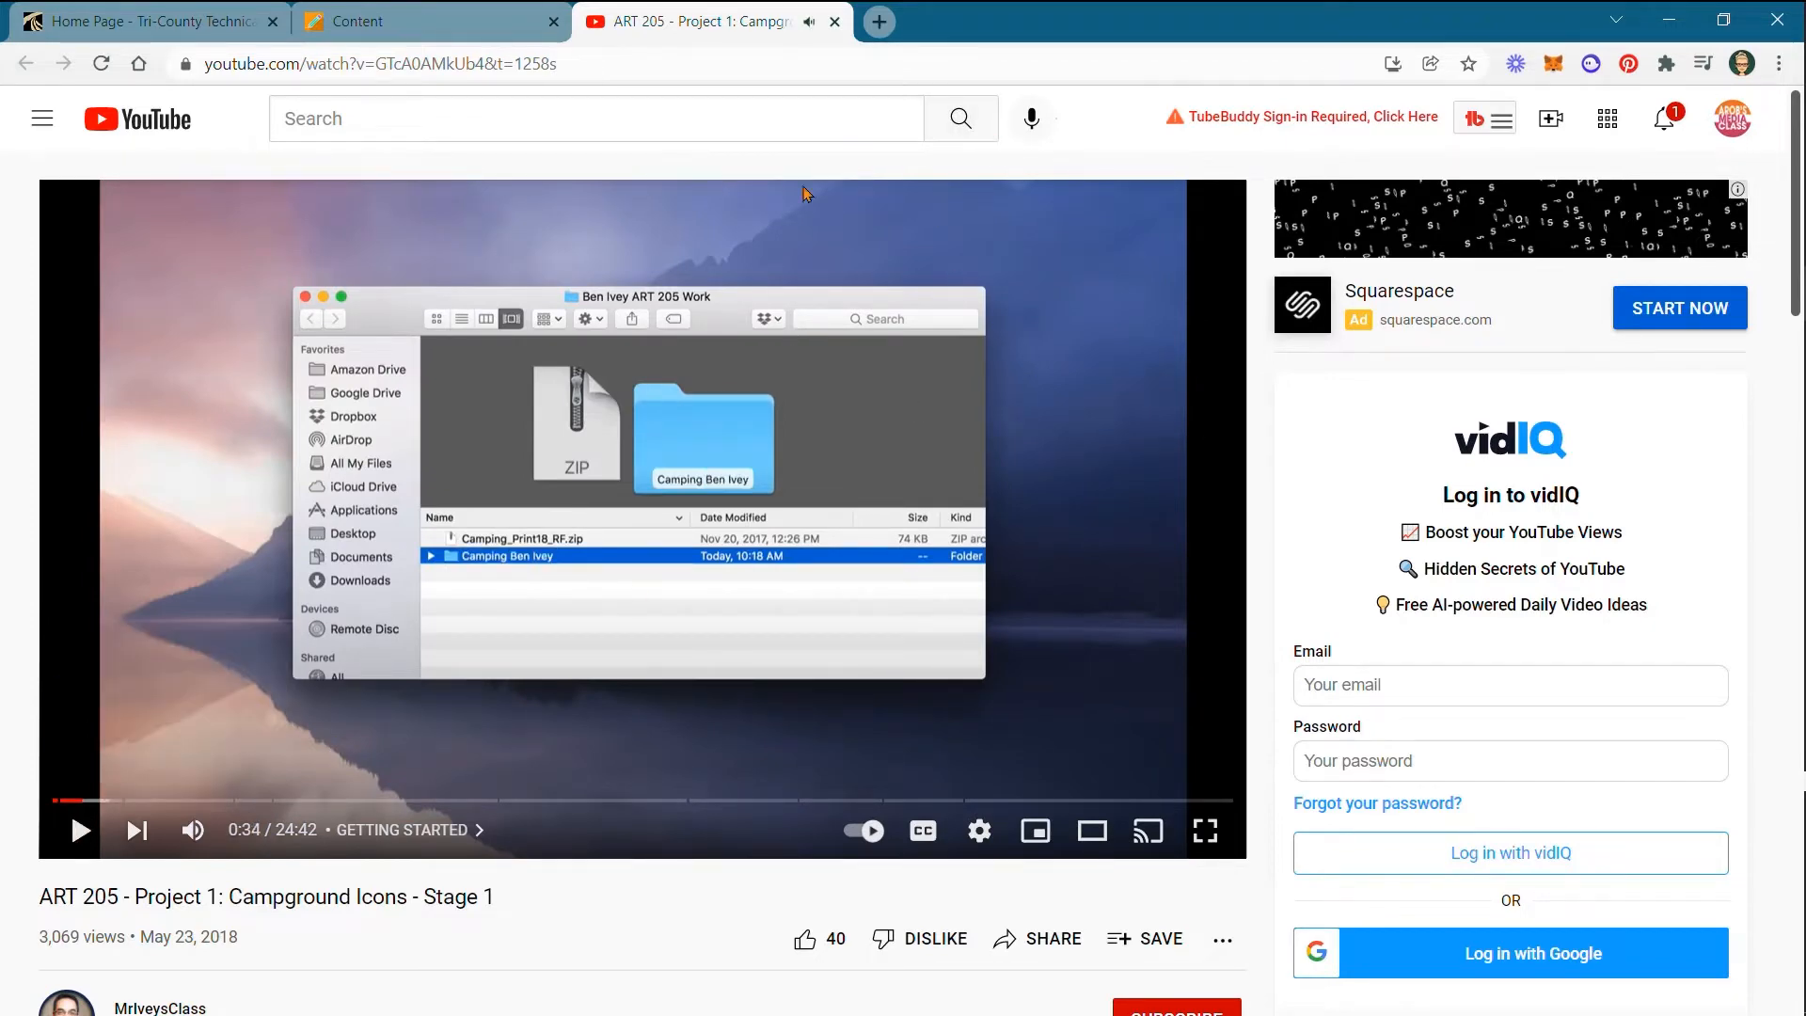
pyautogui.click(1665, 21)
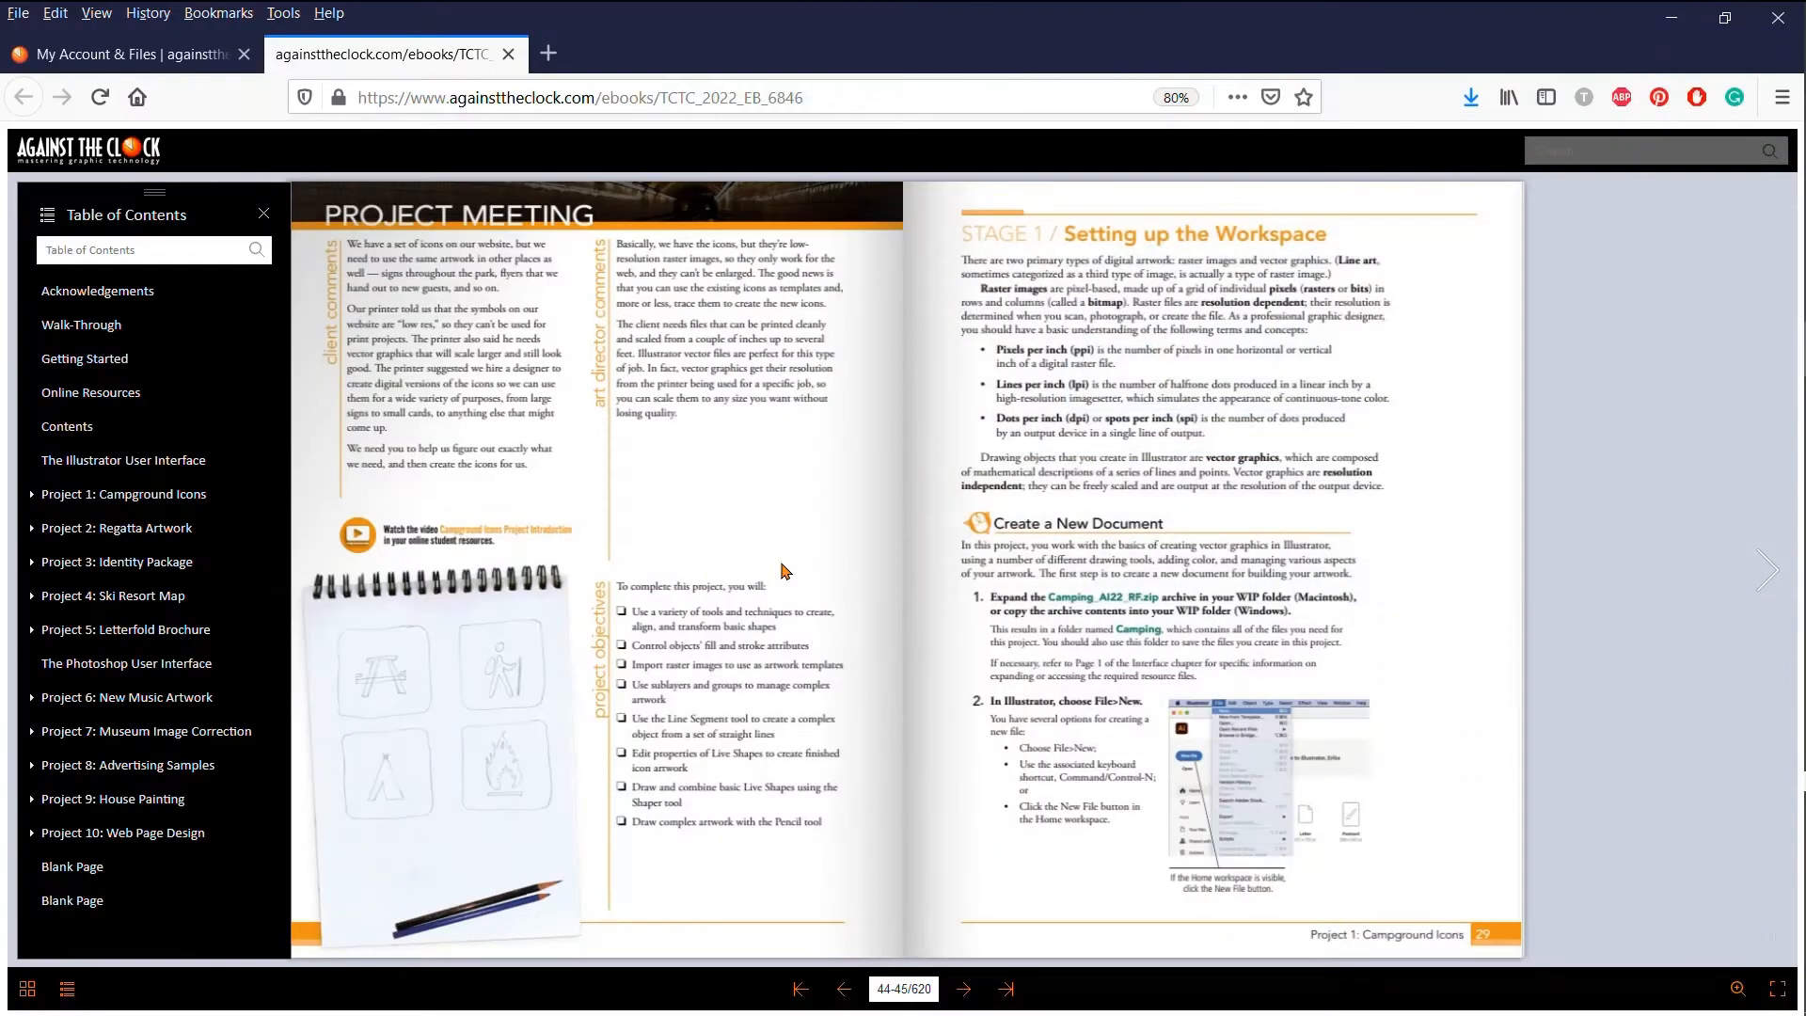
# - Switch to Illustrator and start a new document using the Letter preset for print
pyautogui.click(216, 987)
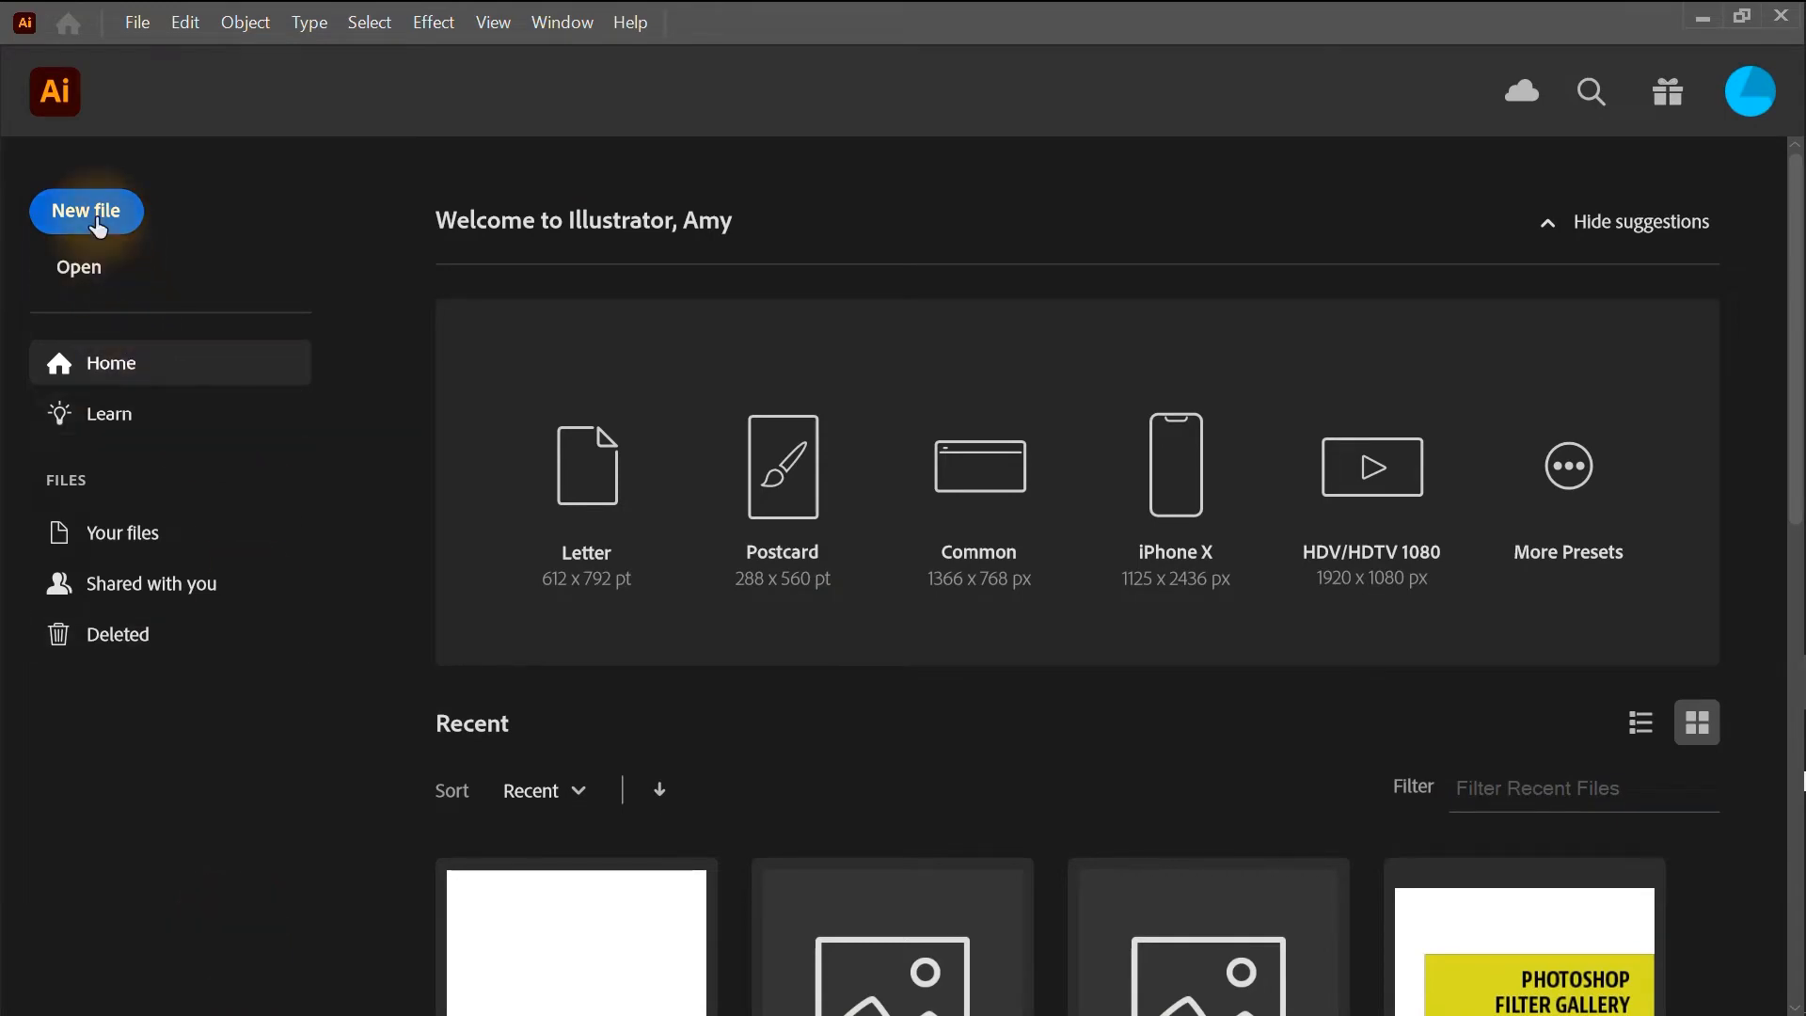
pyautogui.click(139, 23)
pyautogui.click(165, 49)
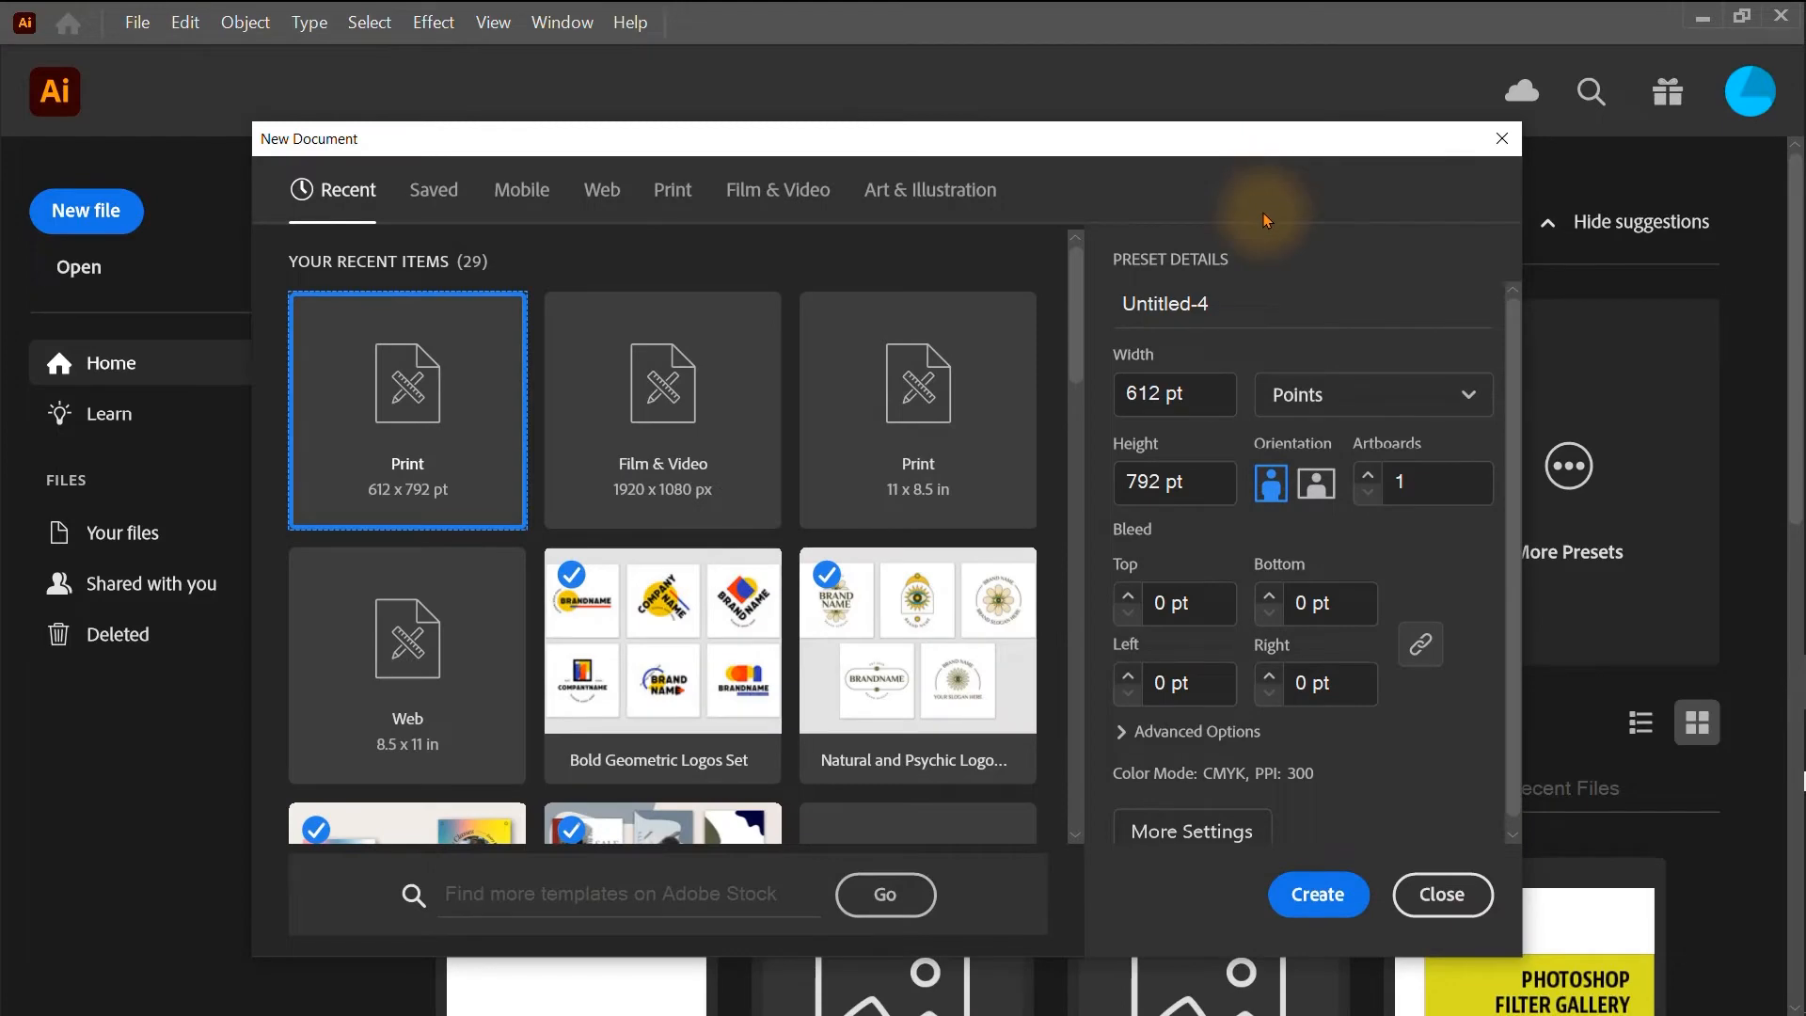
pyautogui.click(598, 195)
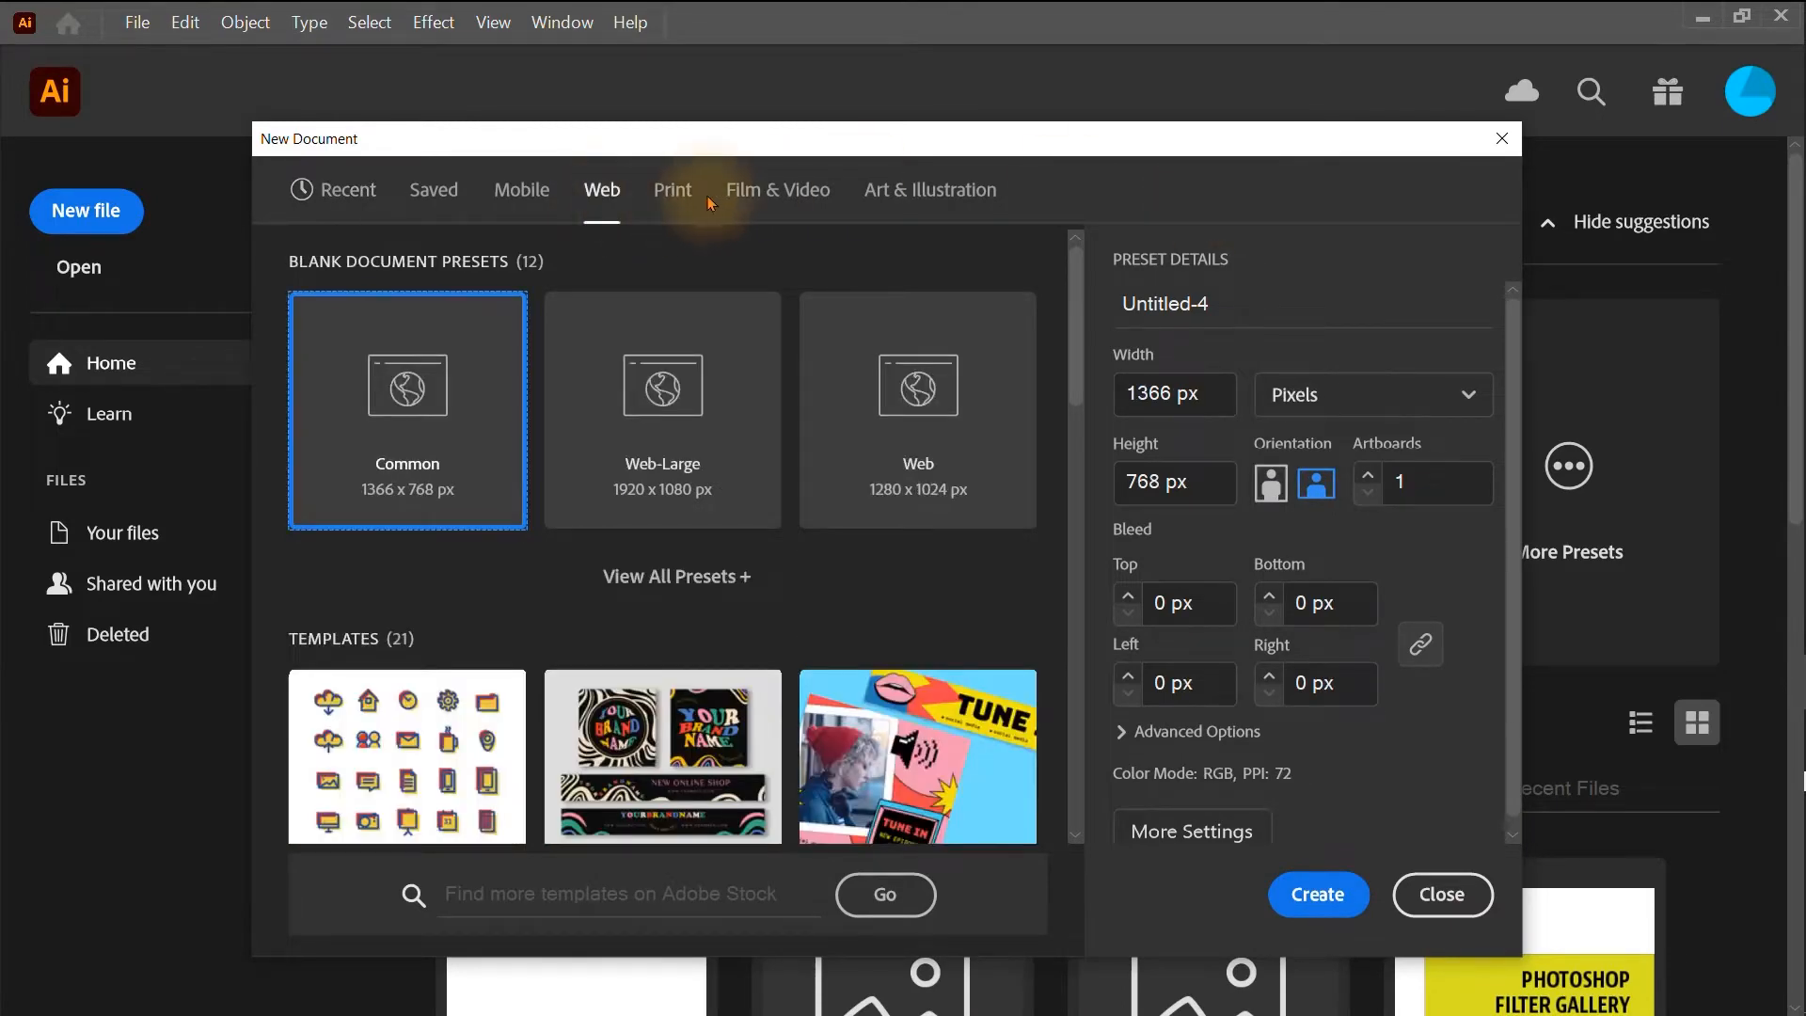
pyautogui.click(673, 193)
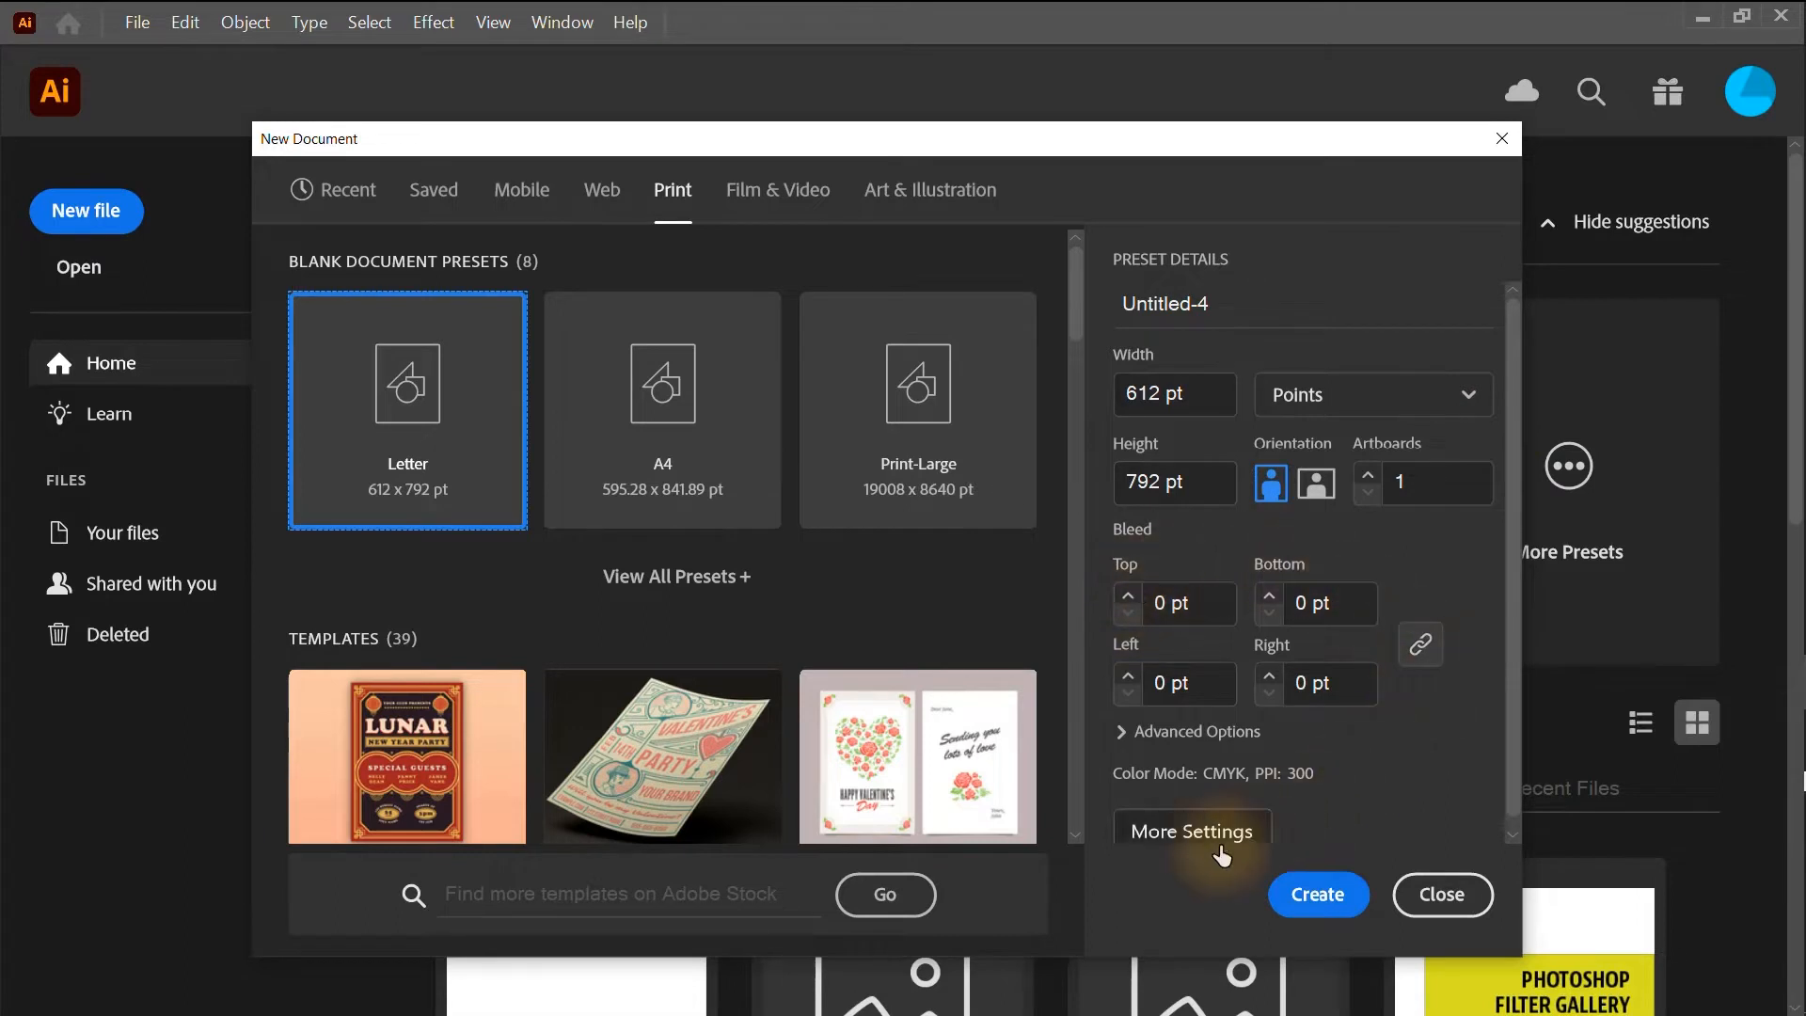
pyautogui.click(1218, 303)
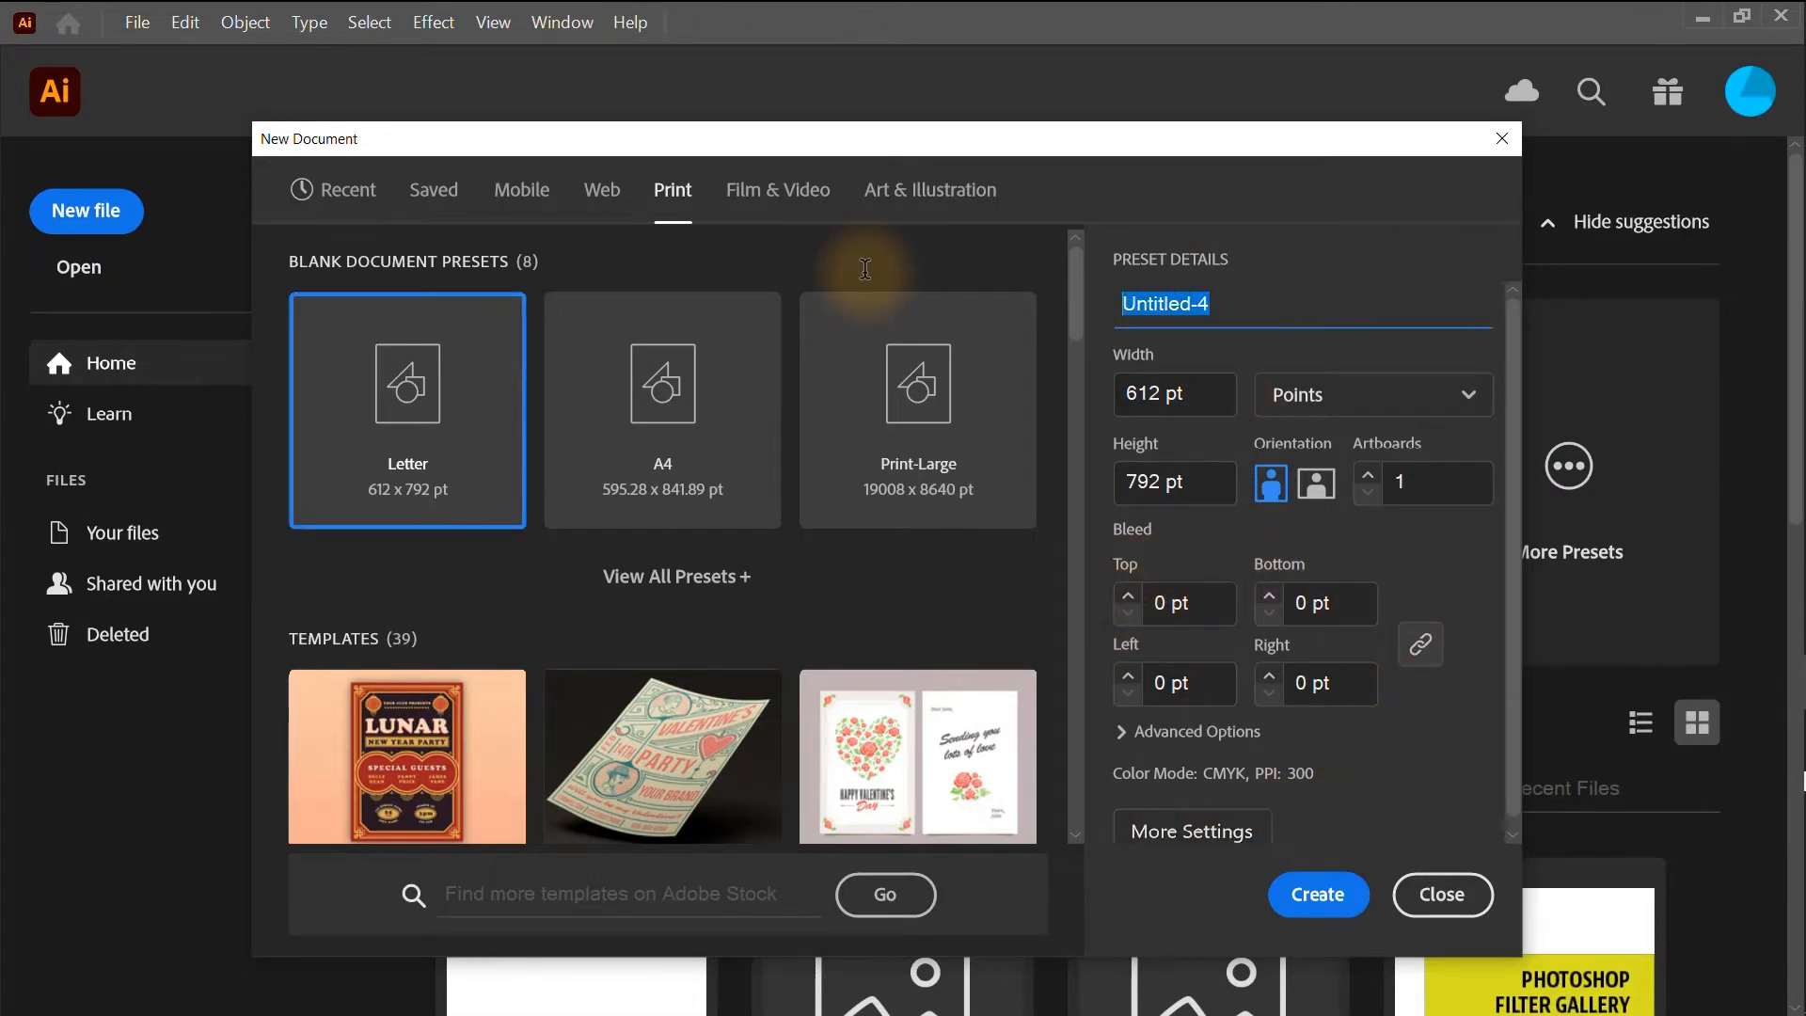
pyautogui.write('icons')
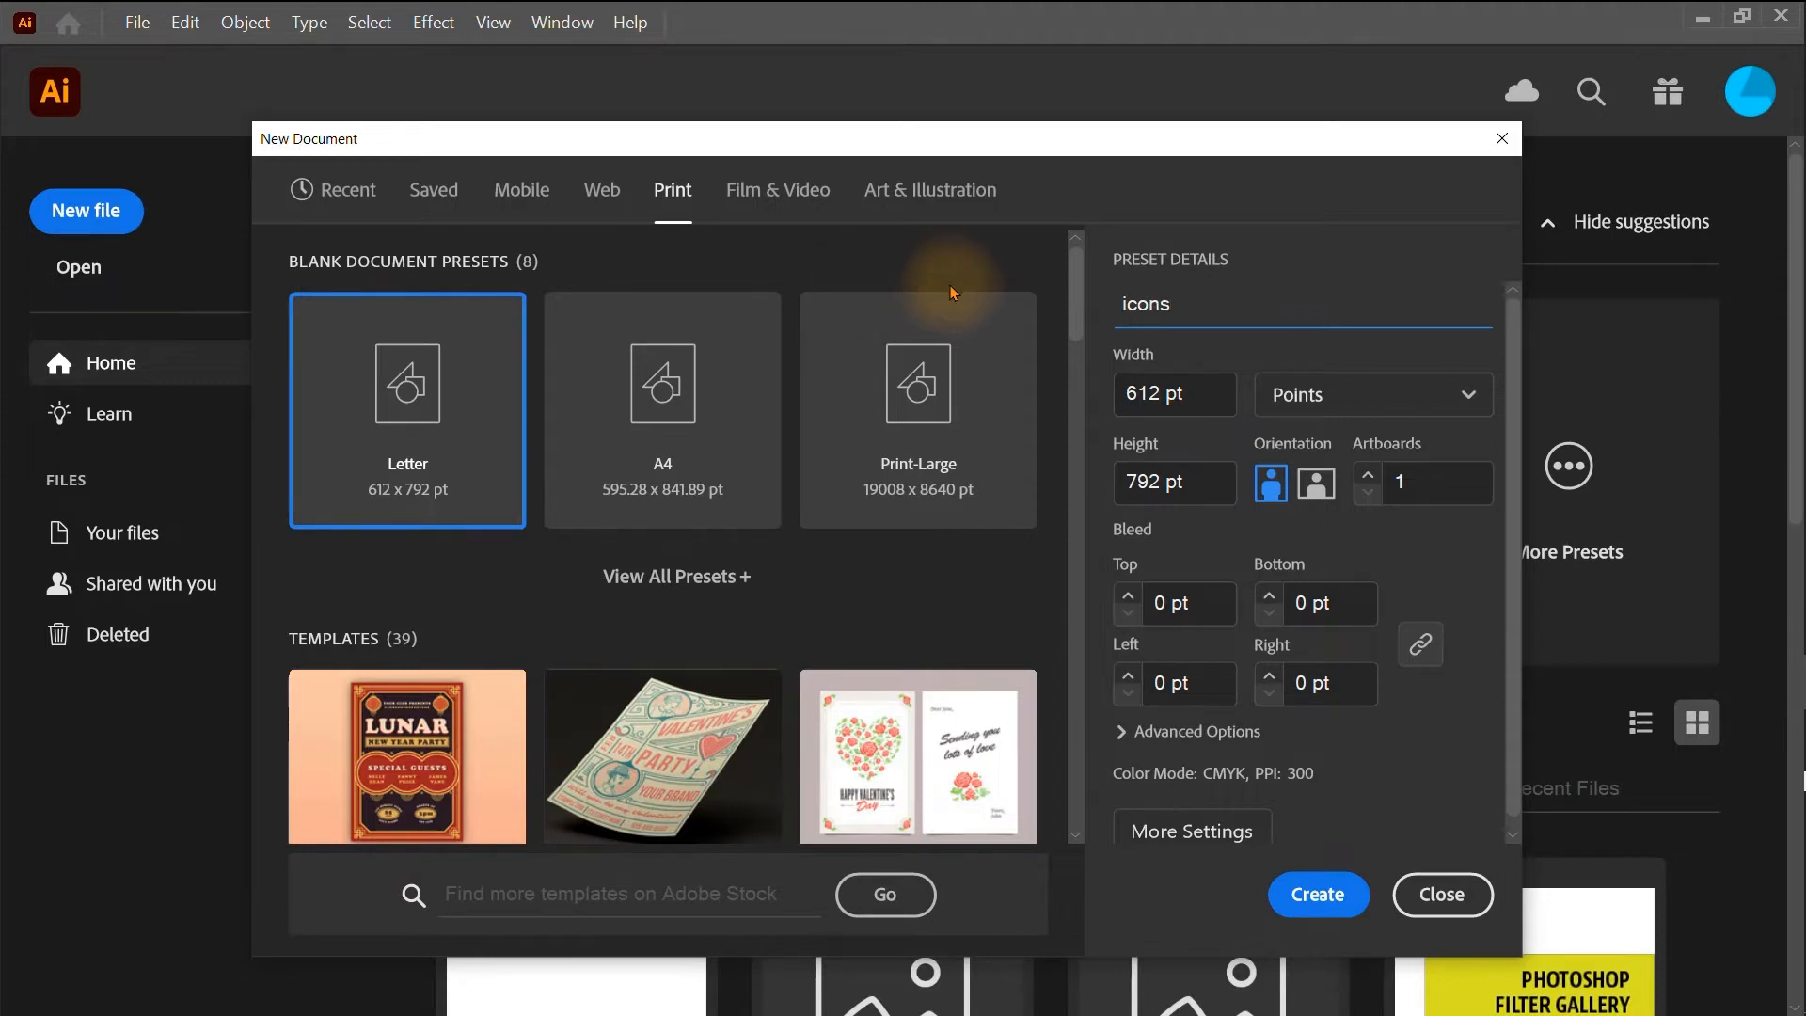
pyautogui.press('BackSpace')
pyautogui.press('BackSpace')
pyautogui.press('BackSpace')
pyautogui.press('BackSpace')
pyautogui.press('BackSpace')
# - Name the new document with the author's last name followed by "camping" and create it
pyautogui.write('Robertscampiung')
pyautogui.press('BackSpace')
pyautogui.press('BackSpace')
pyautogui.press('BackSpace')
pyautogui.click(1318, 894)
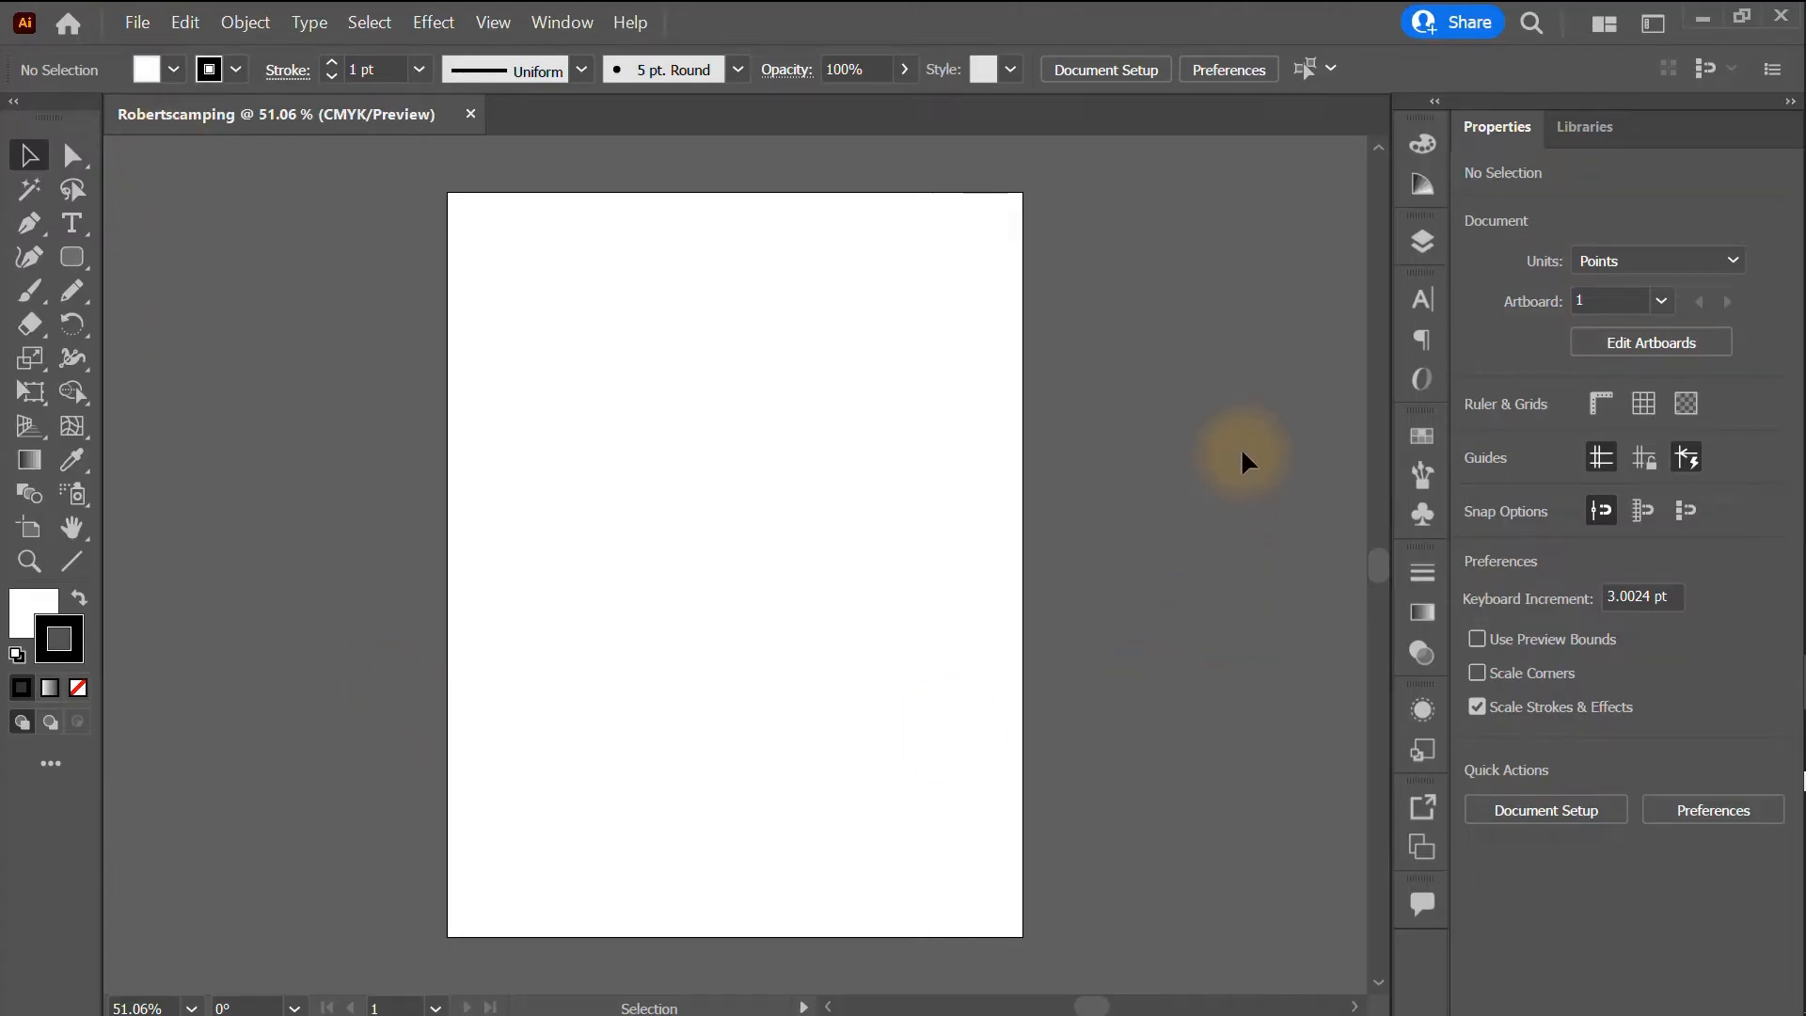
# - Set the workspace to Essentials Classic
pyautogui.click(564, 22)
pyautogui.moveTo(715, 128)
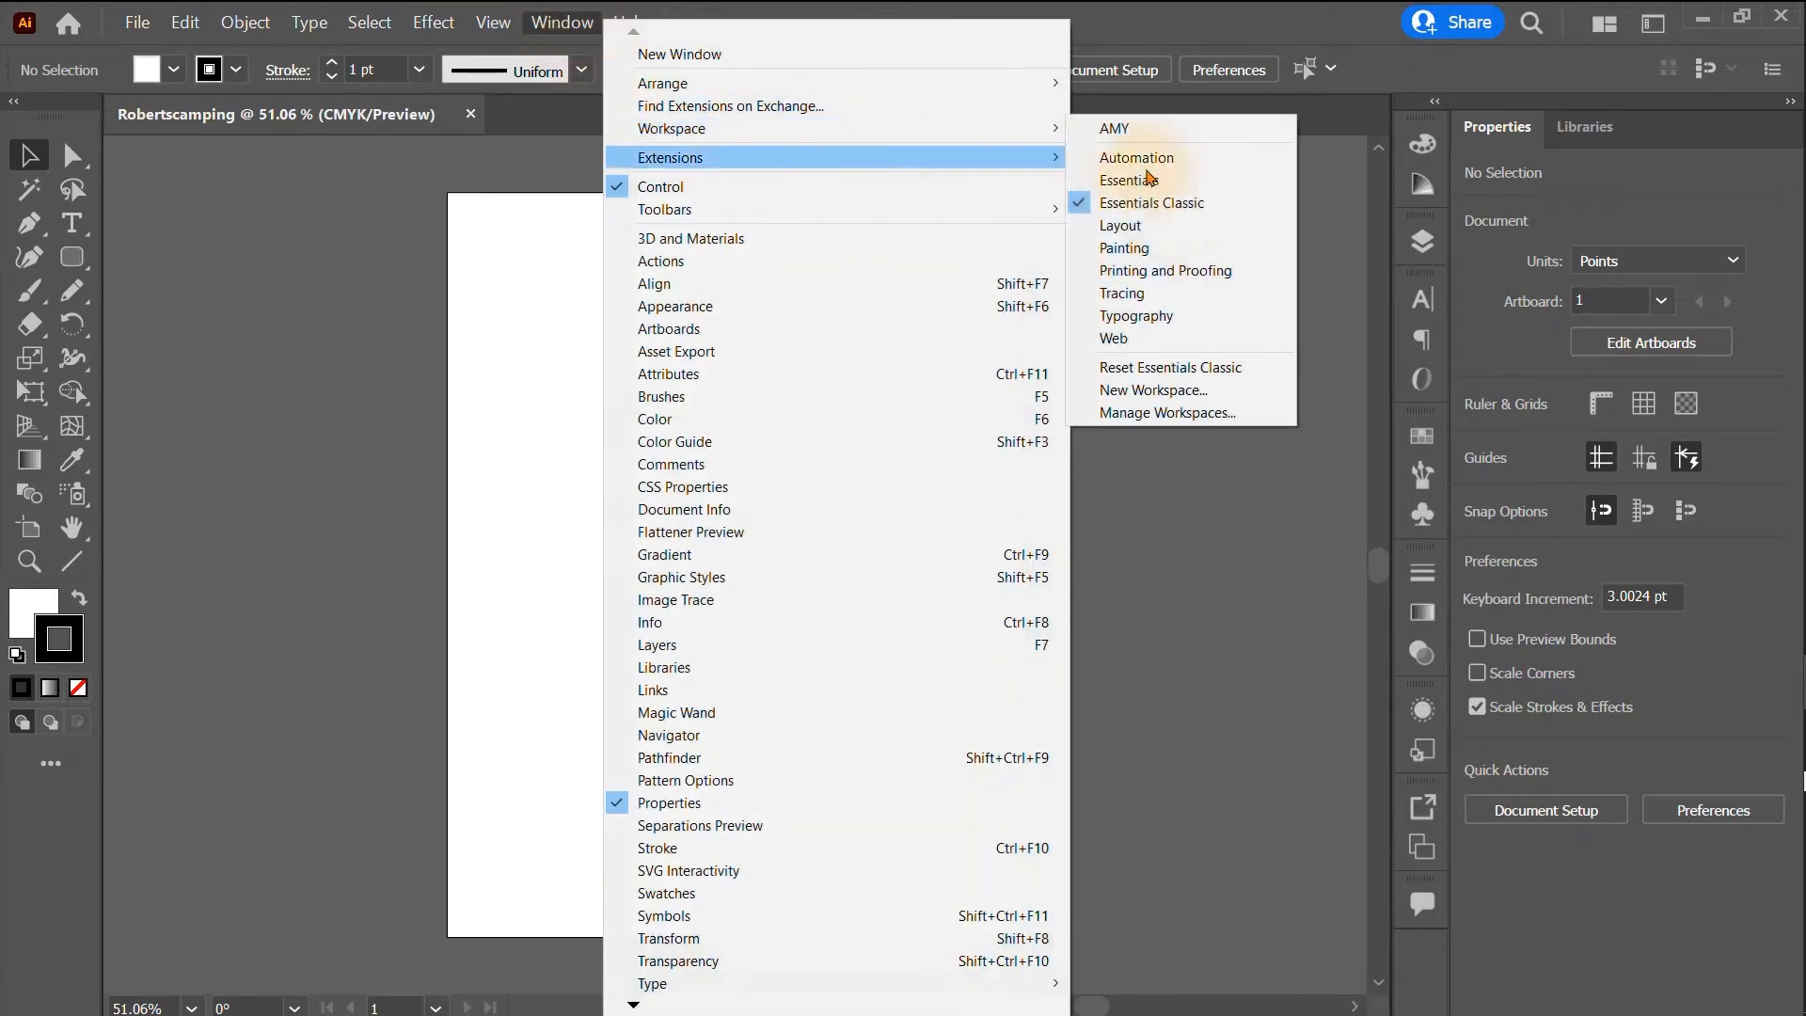
pyautogui.click(1166, 207)
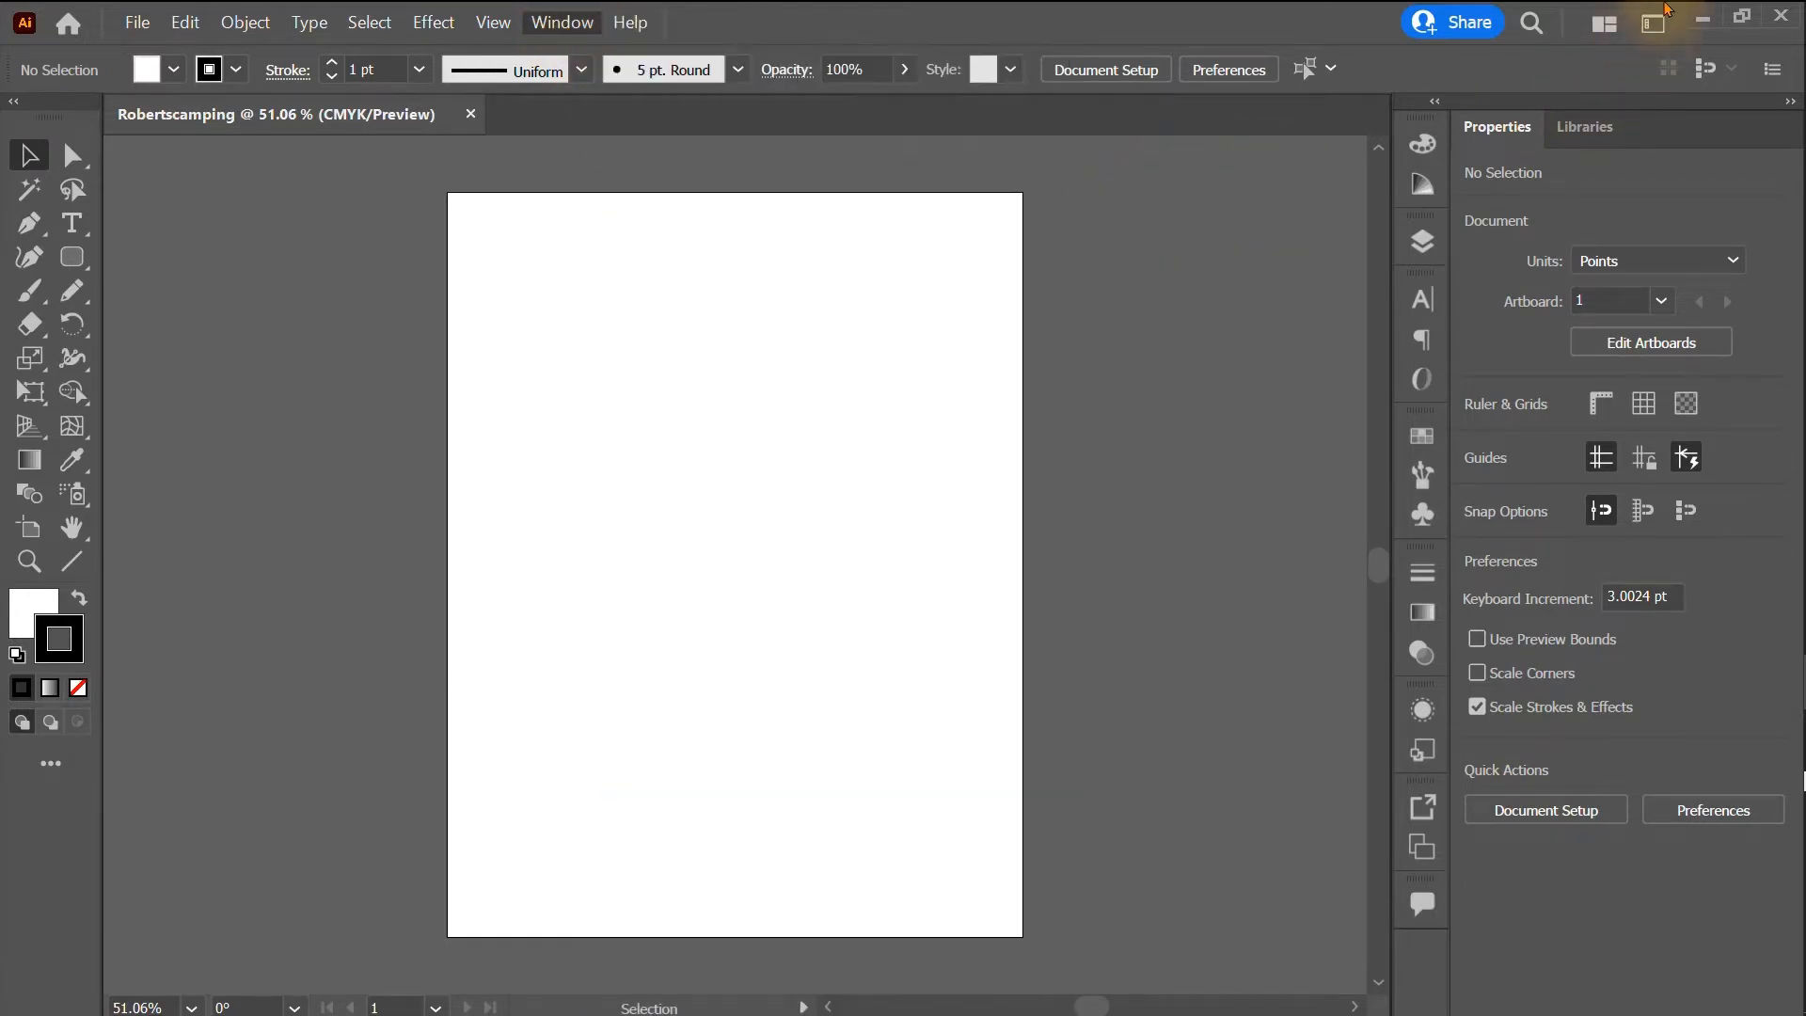
pyautogui.click(1657, 23)
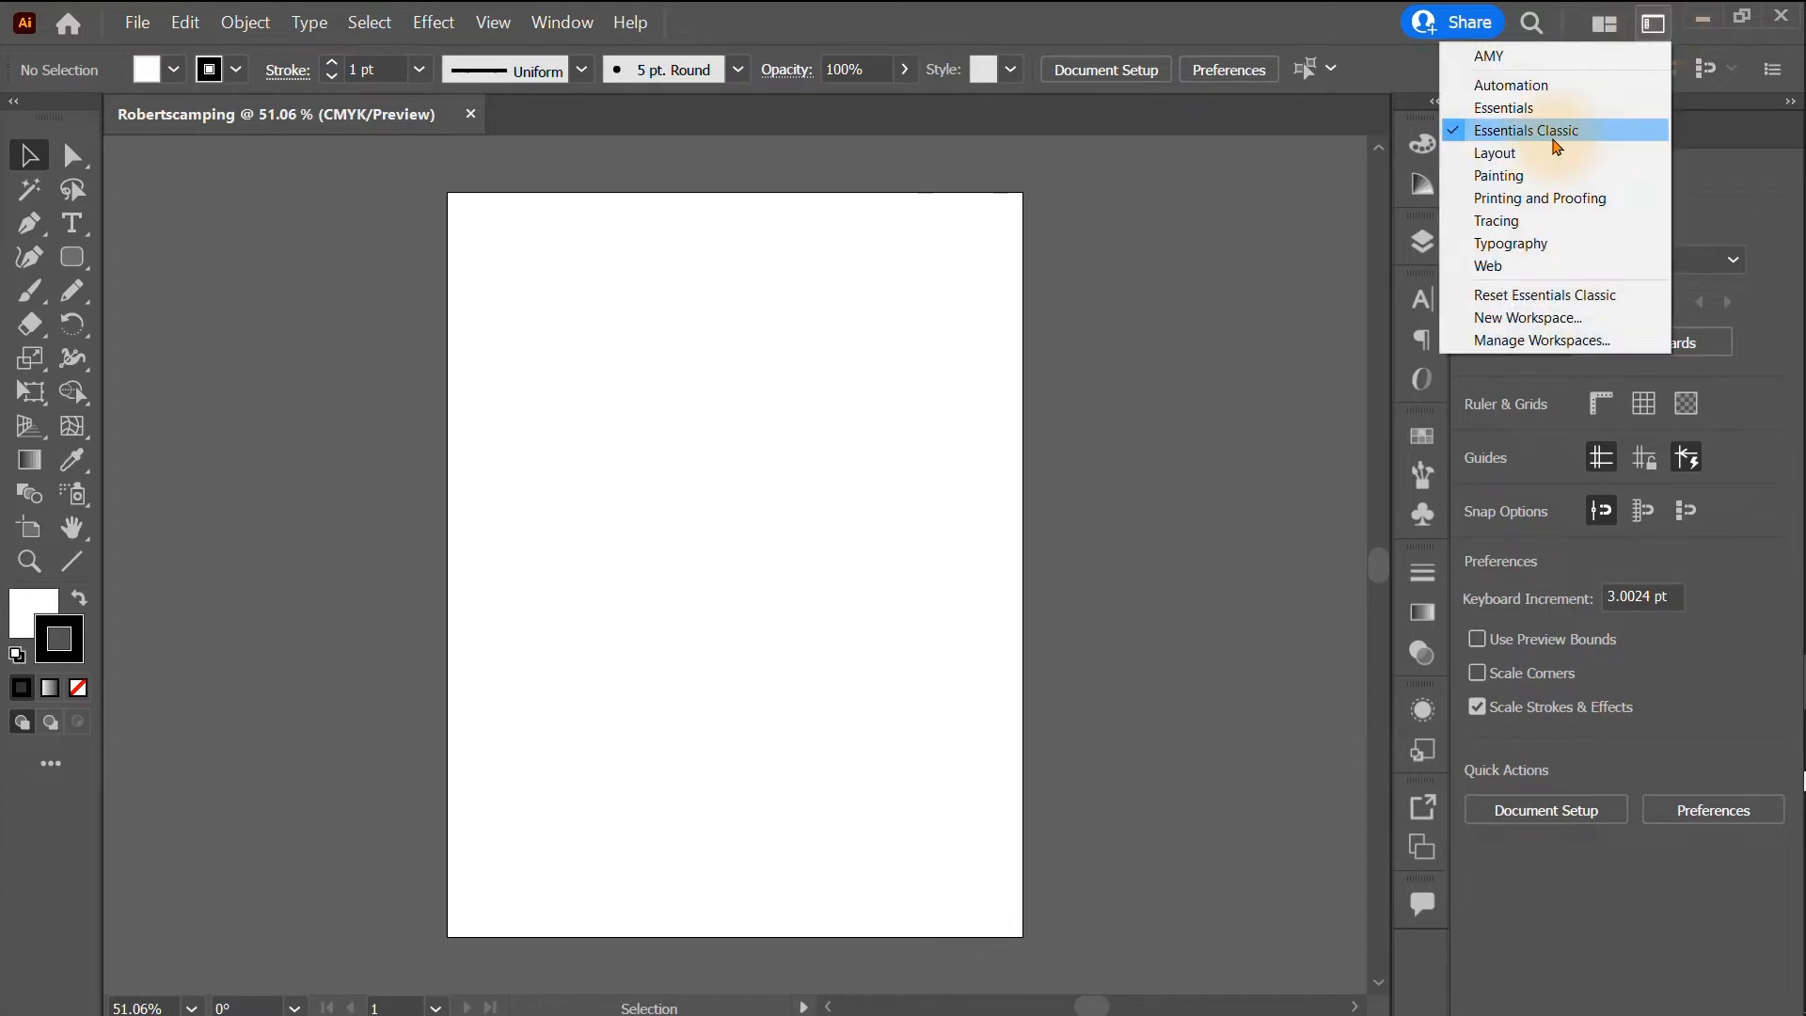
pyautogui.click(1557, 147)
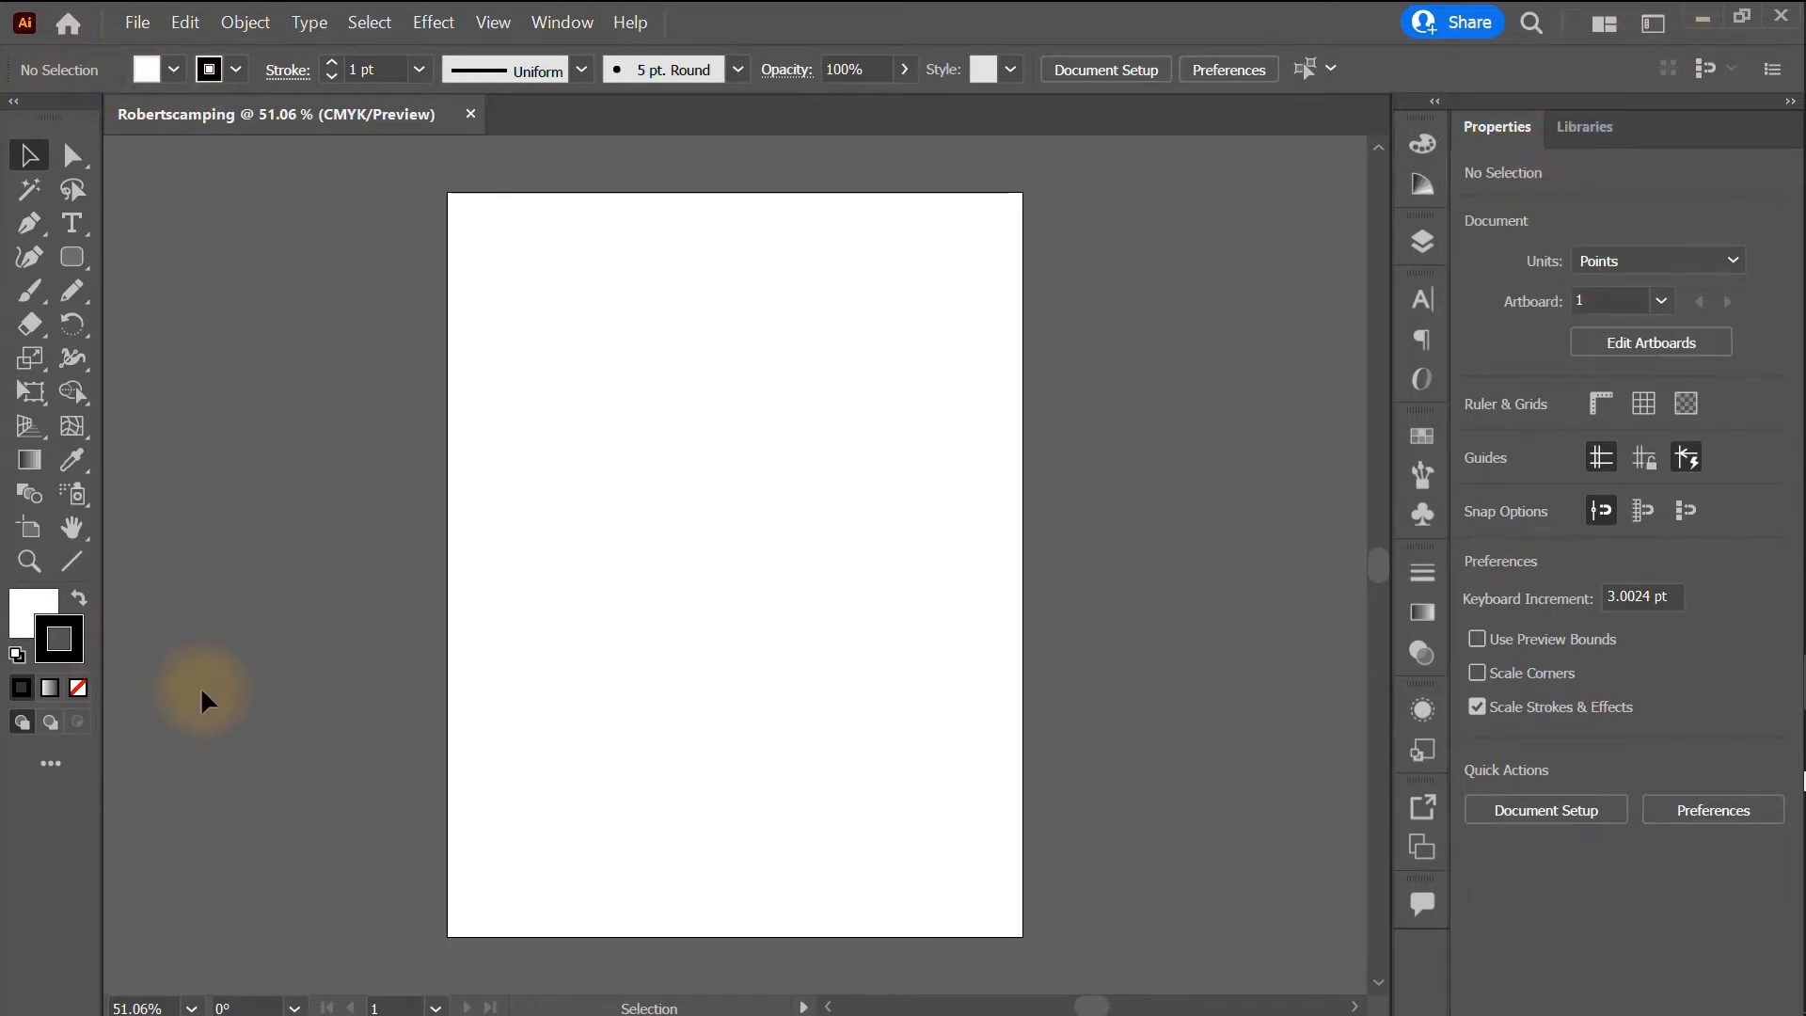
# - Reveal the hidden tool variants grouped with the Type tool and the Rounded Rectangle tool
pyautogui.click(84, 237)
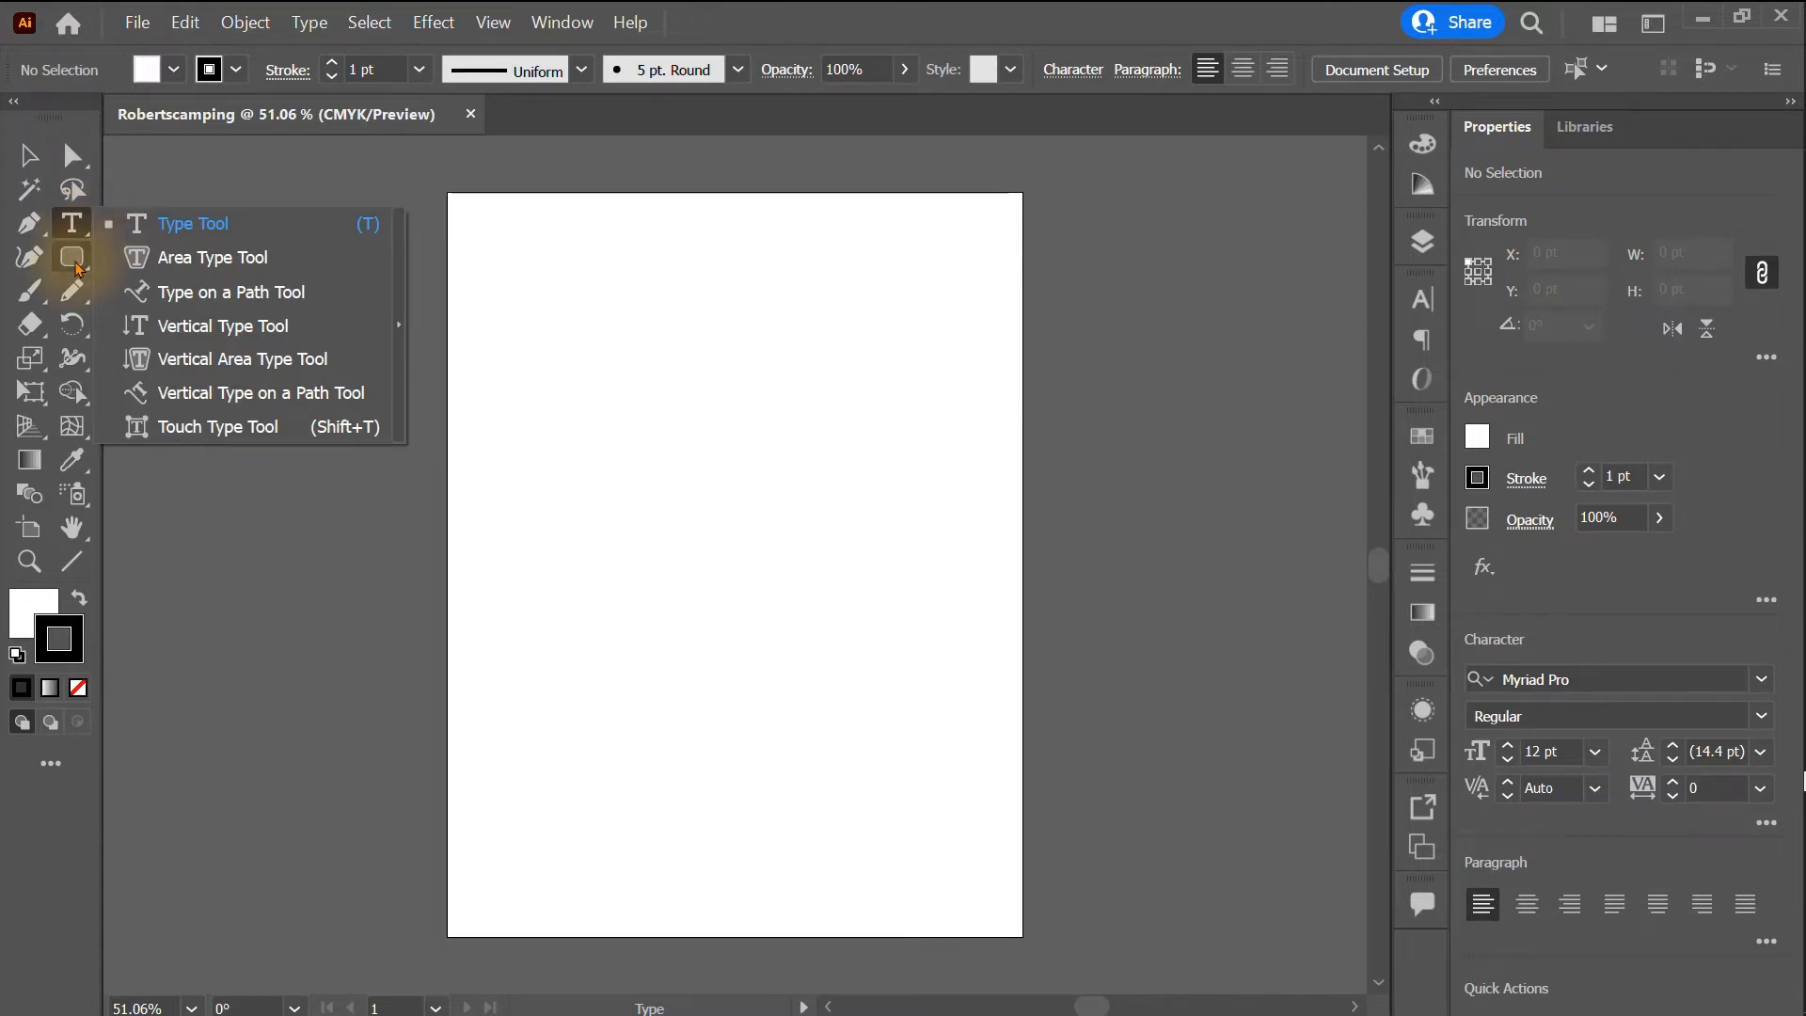
pyautogui.click(77, 269)
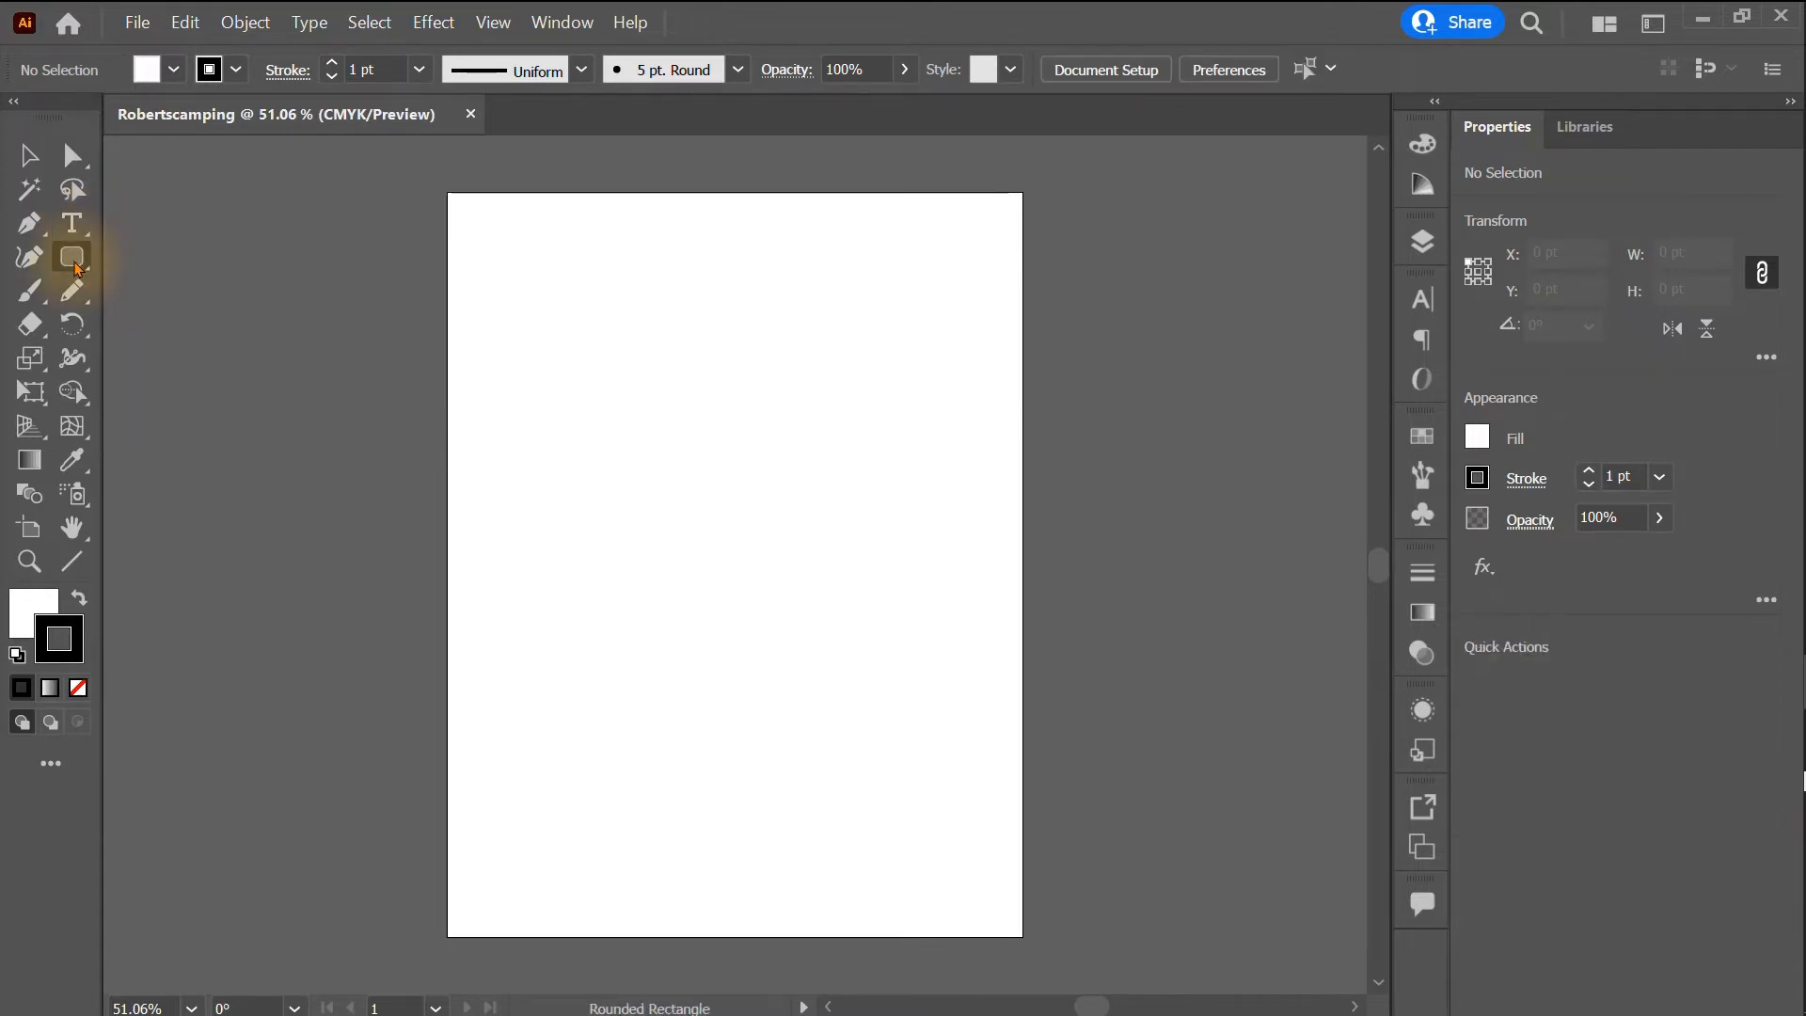
pyautogui.click(77, 269)
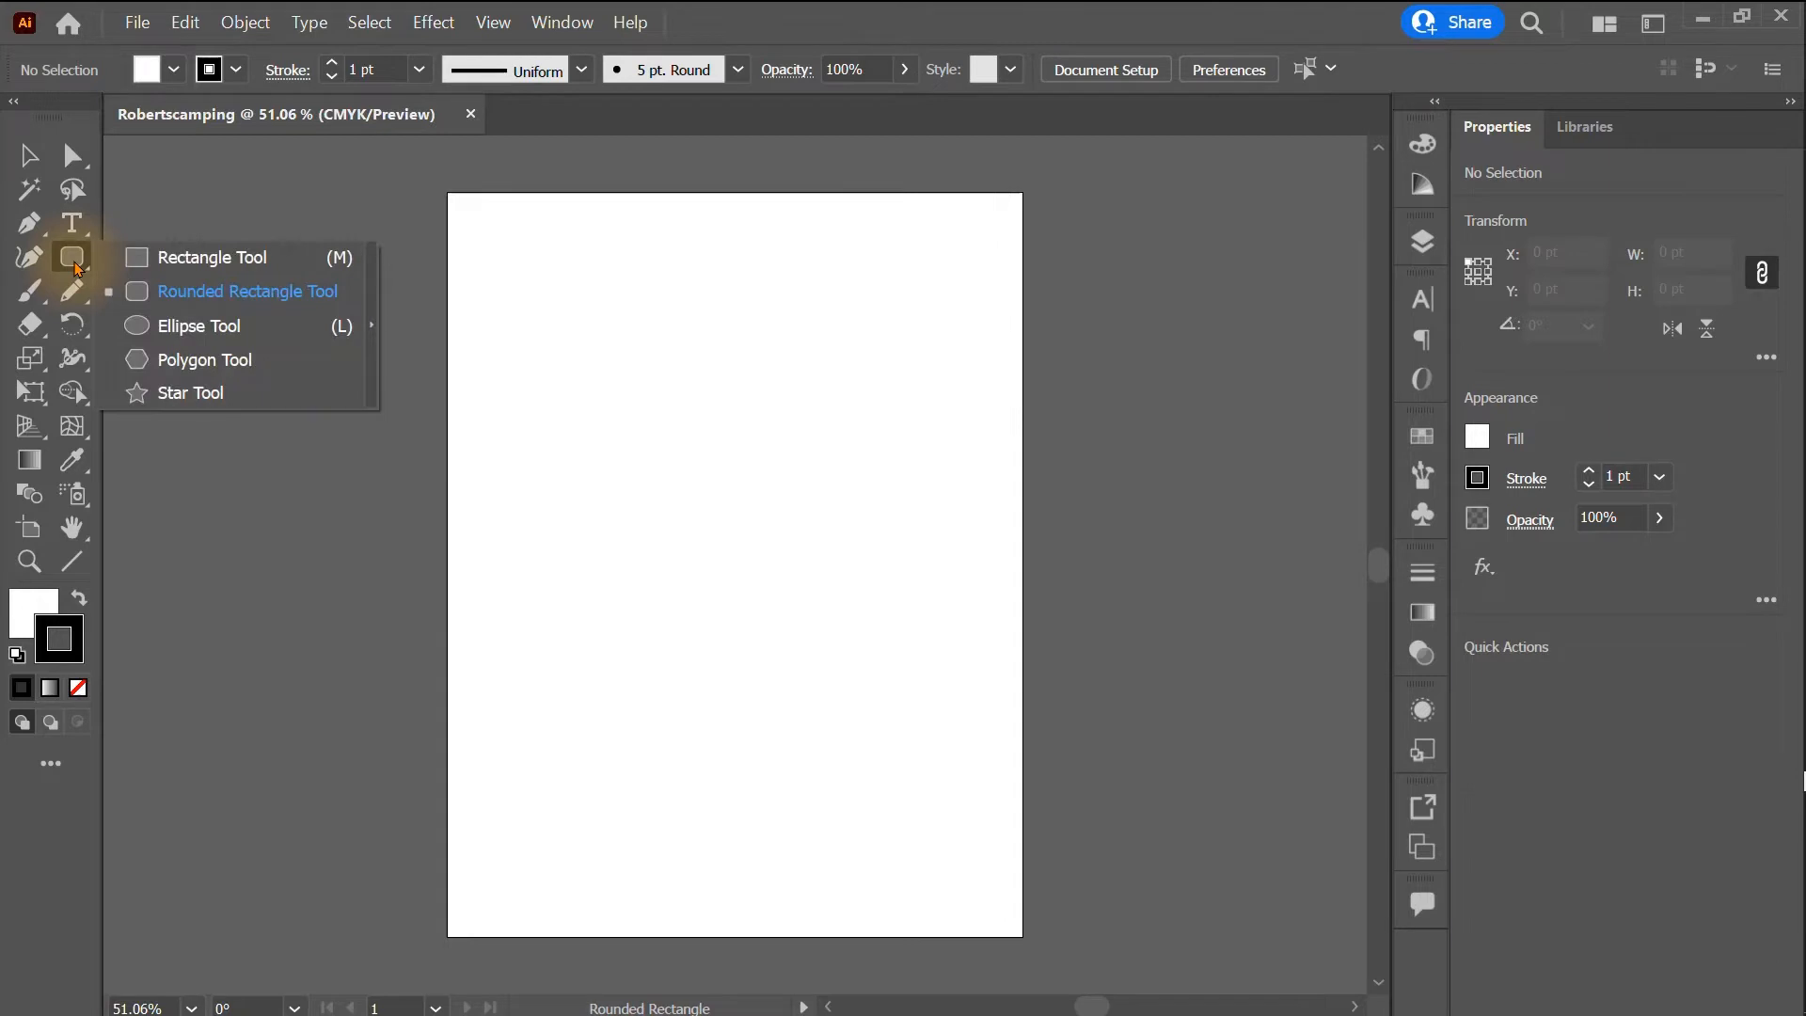
# - Choose the Rectangle tool and reset the drawing colors to the default white fill and black stroke, with the fill active
pyautogui.click(177, 257)
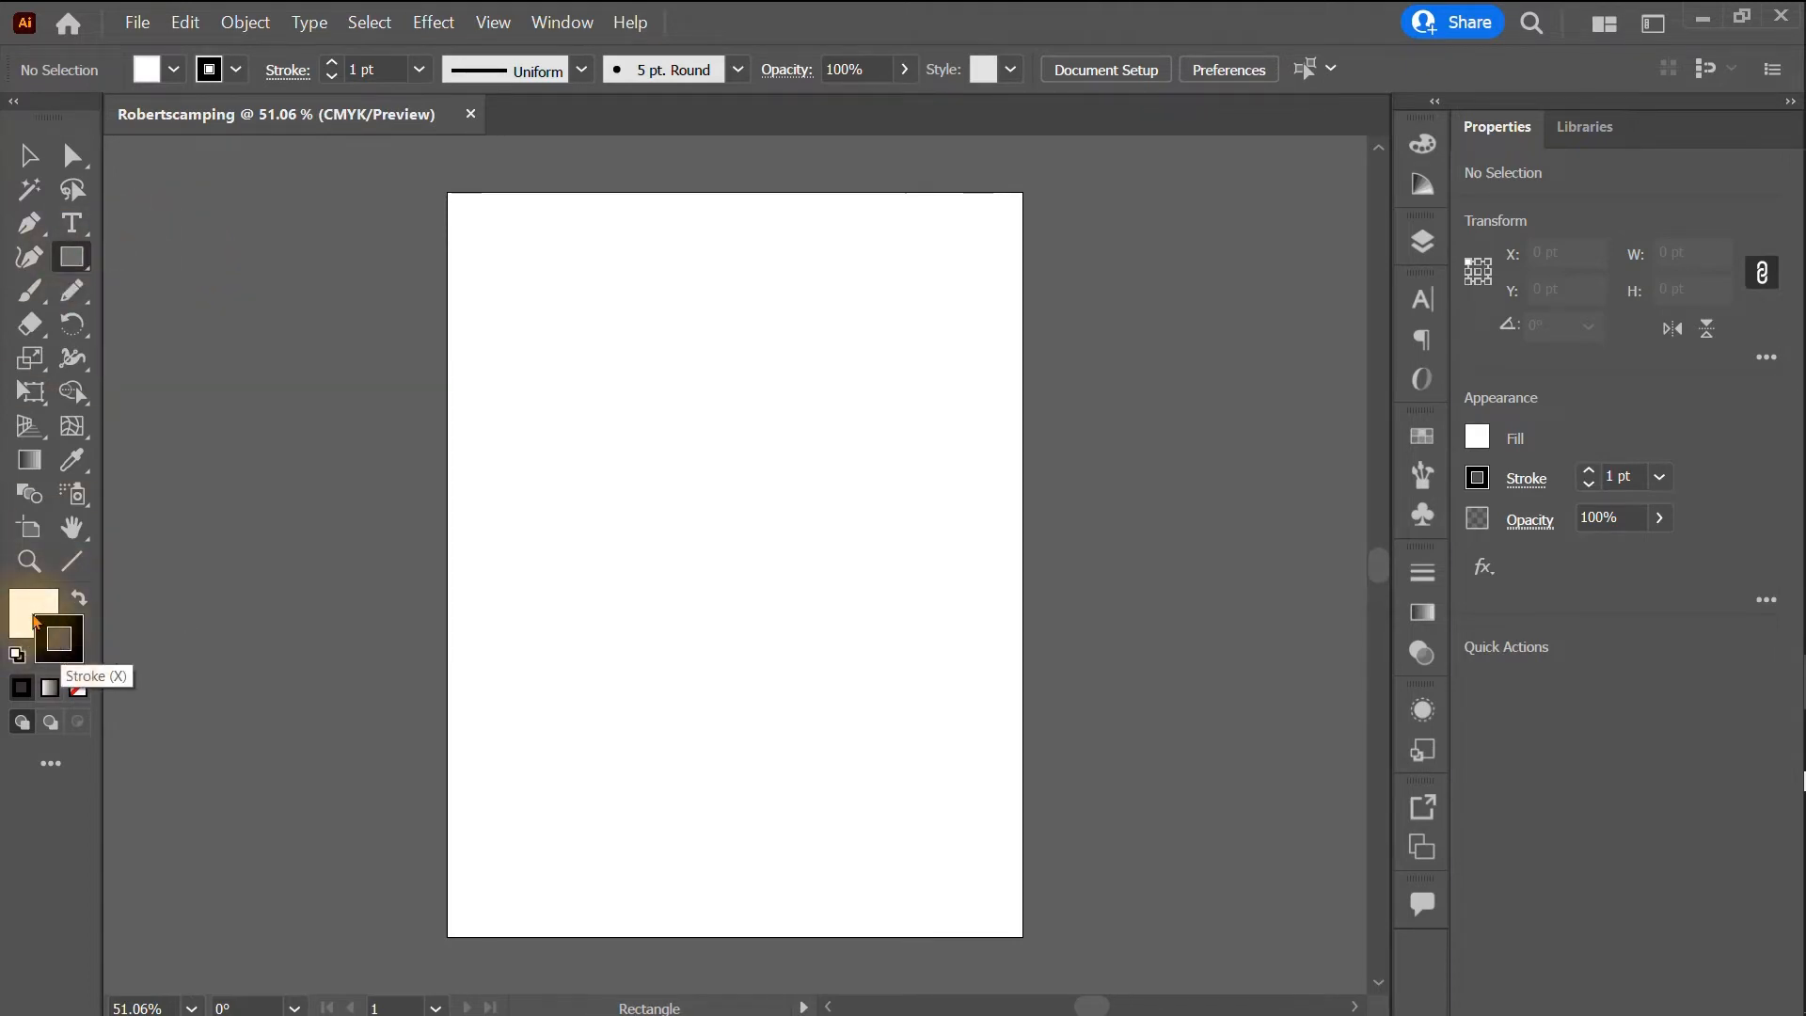
pyautogui.click(25, 610)
pyautogui.click(39, 637)
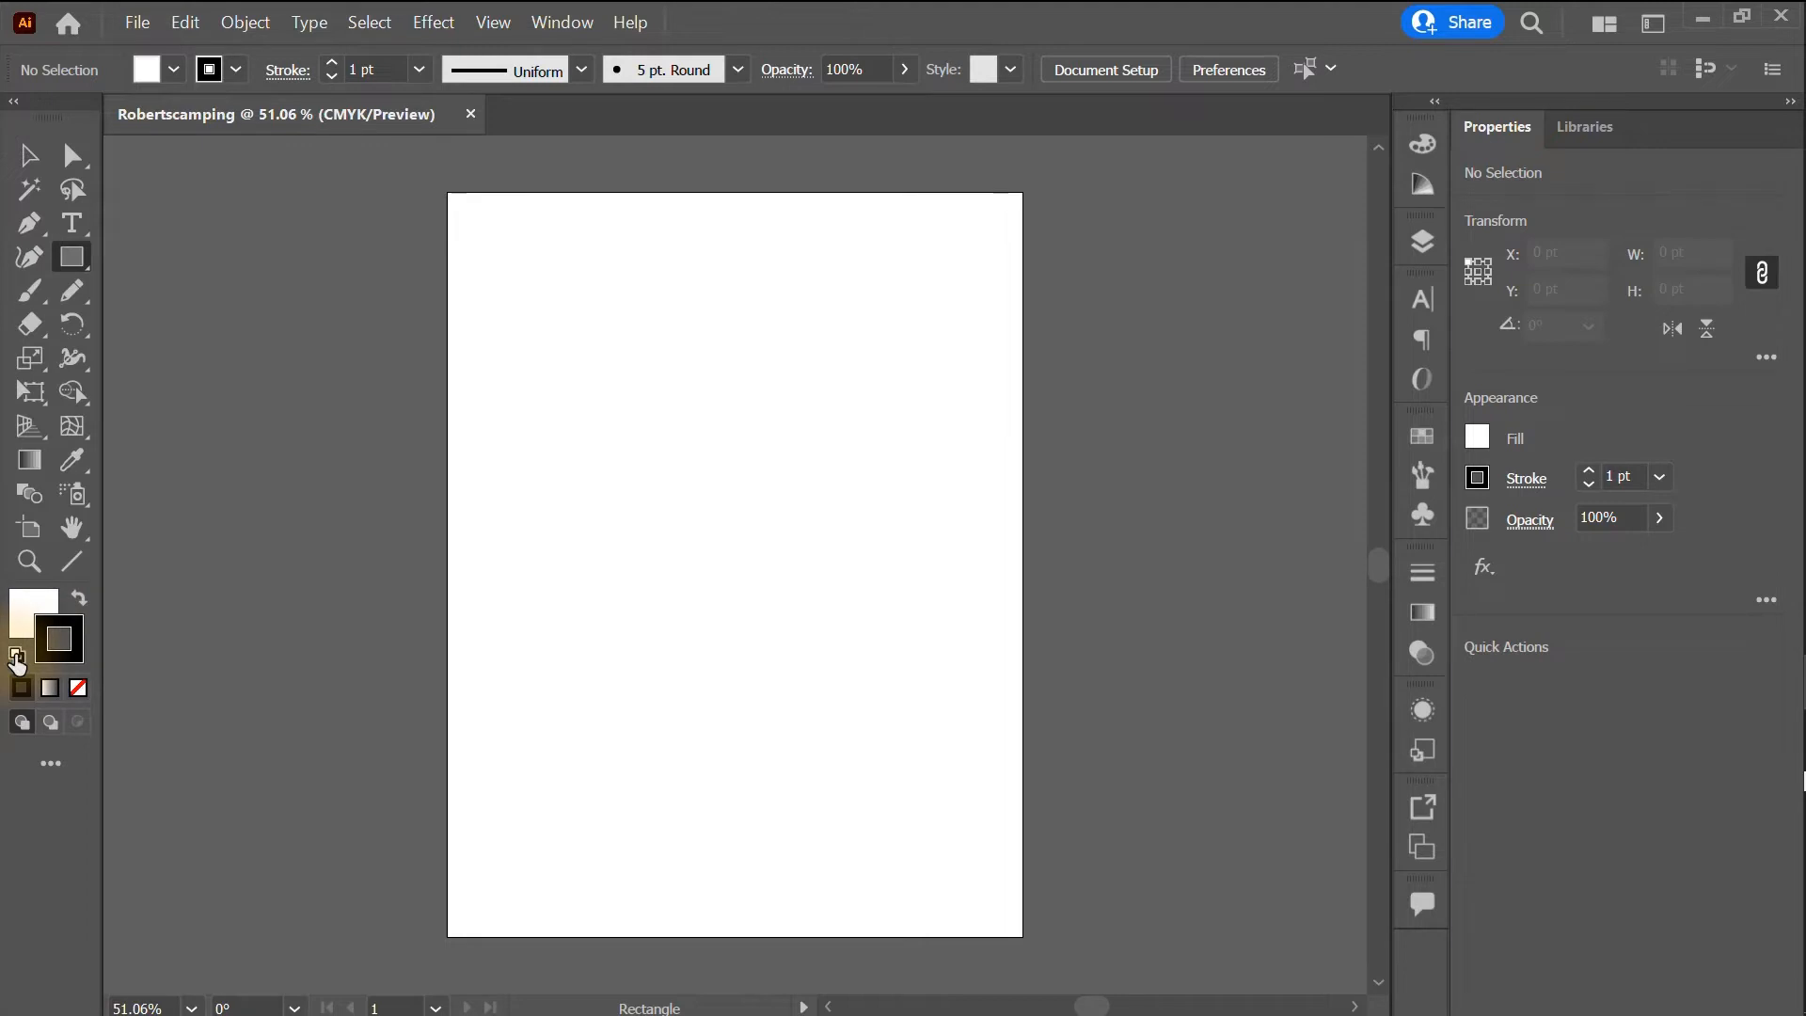
pyautogui.click(17, 656)
pyautogui.click(28, 607)
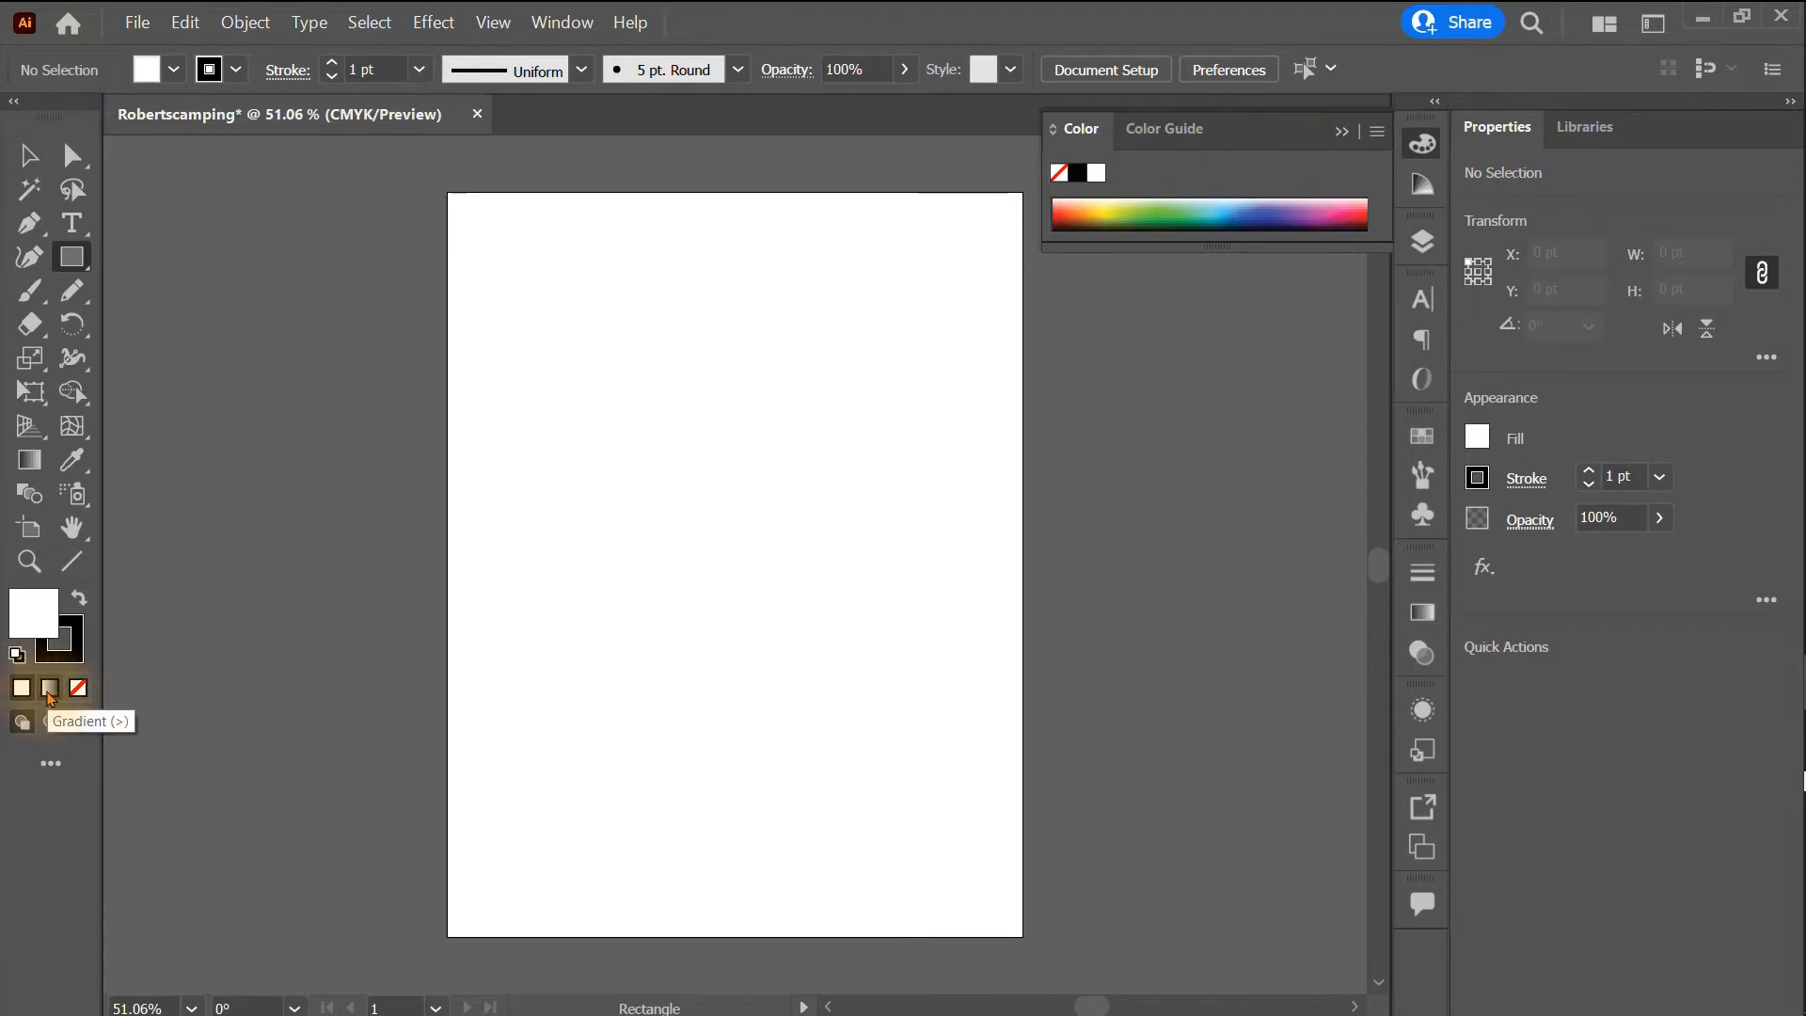
# - Try a gradient fill and no fill as drawing settings, and restore the default white fill and black stroke
pyautogui.click(50, 692)
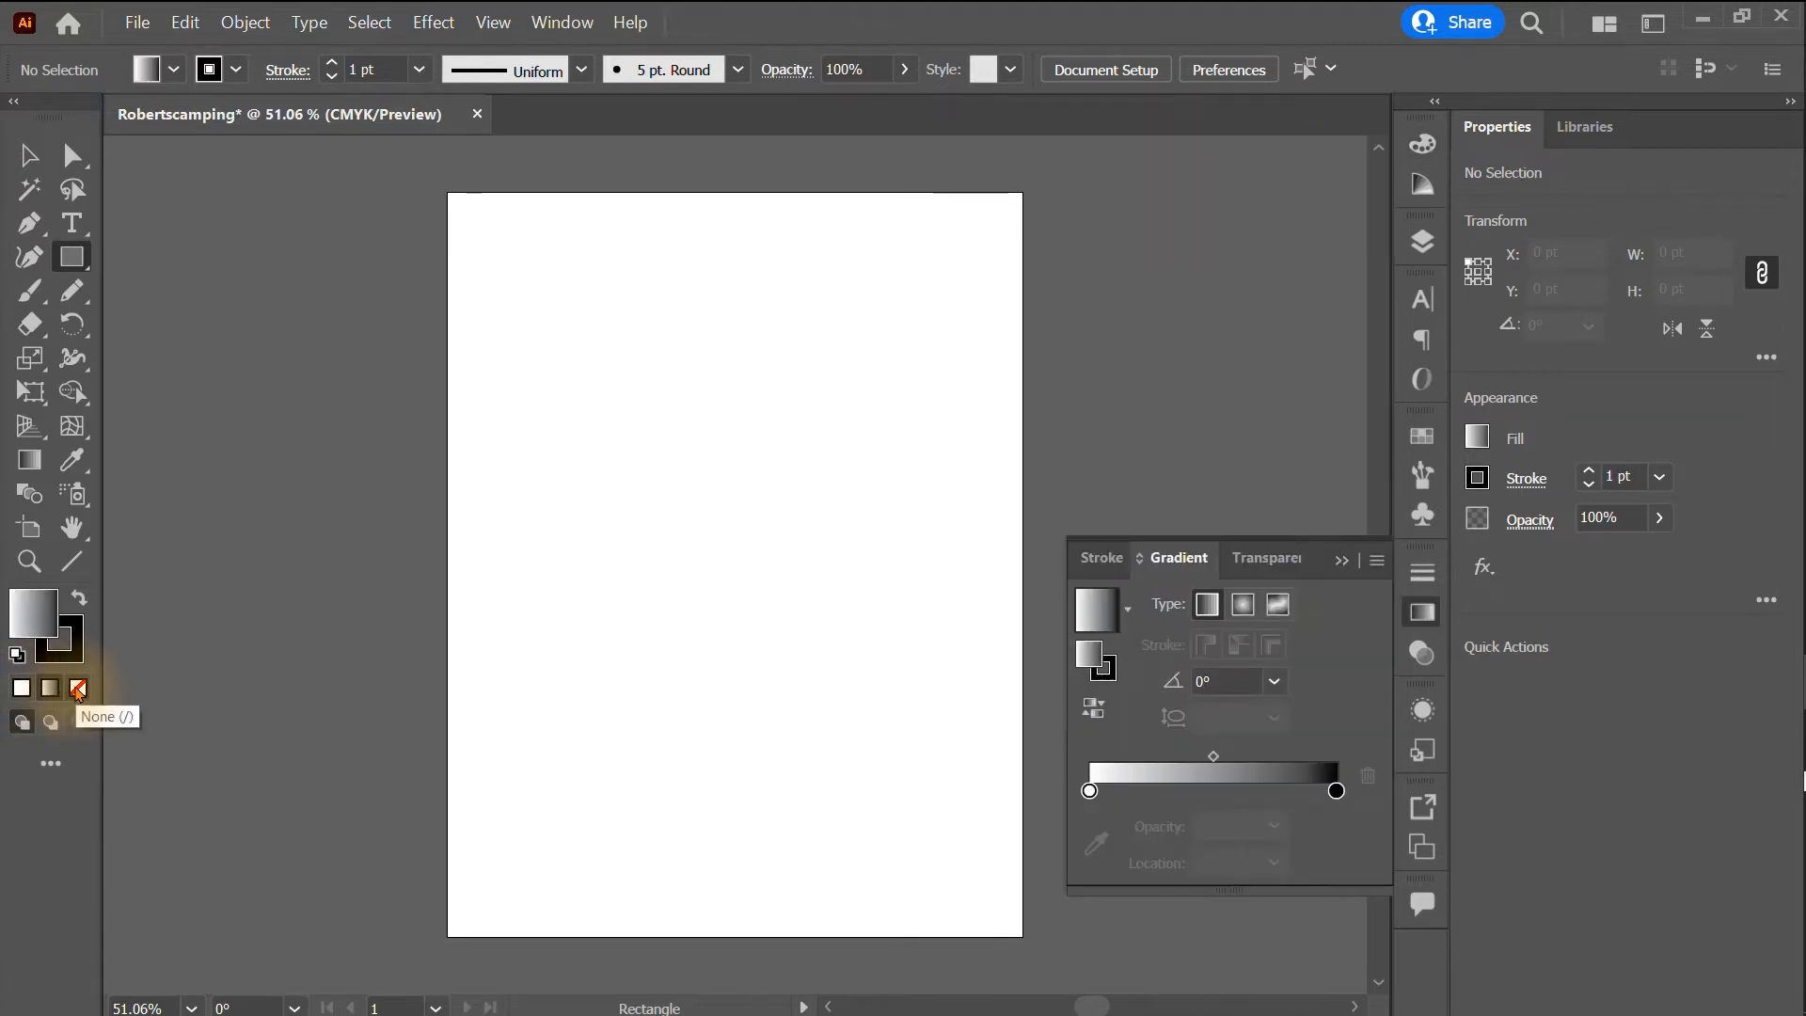
pyautogui.click(78, 689)
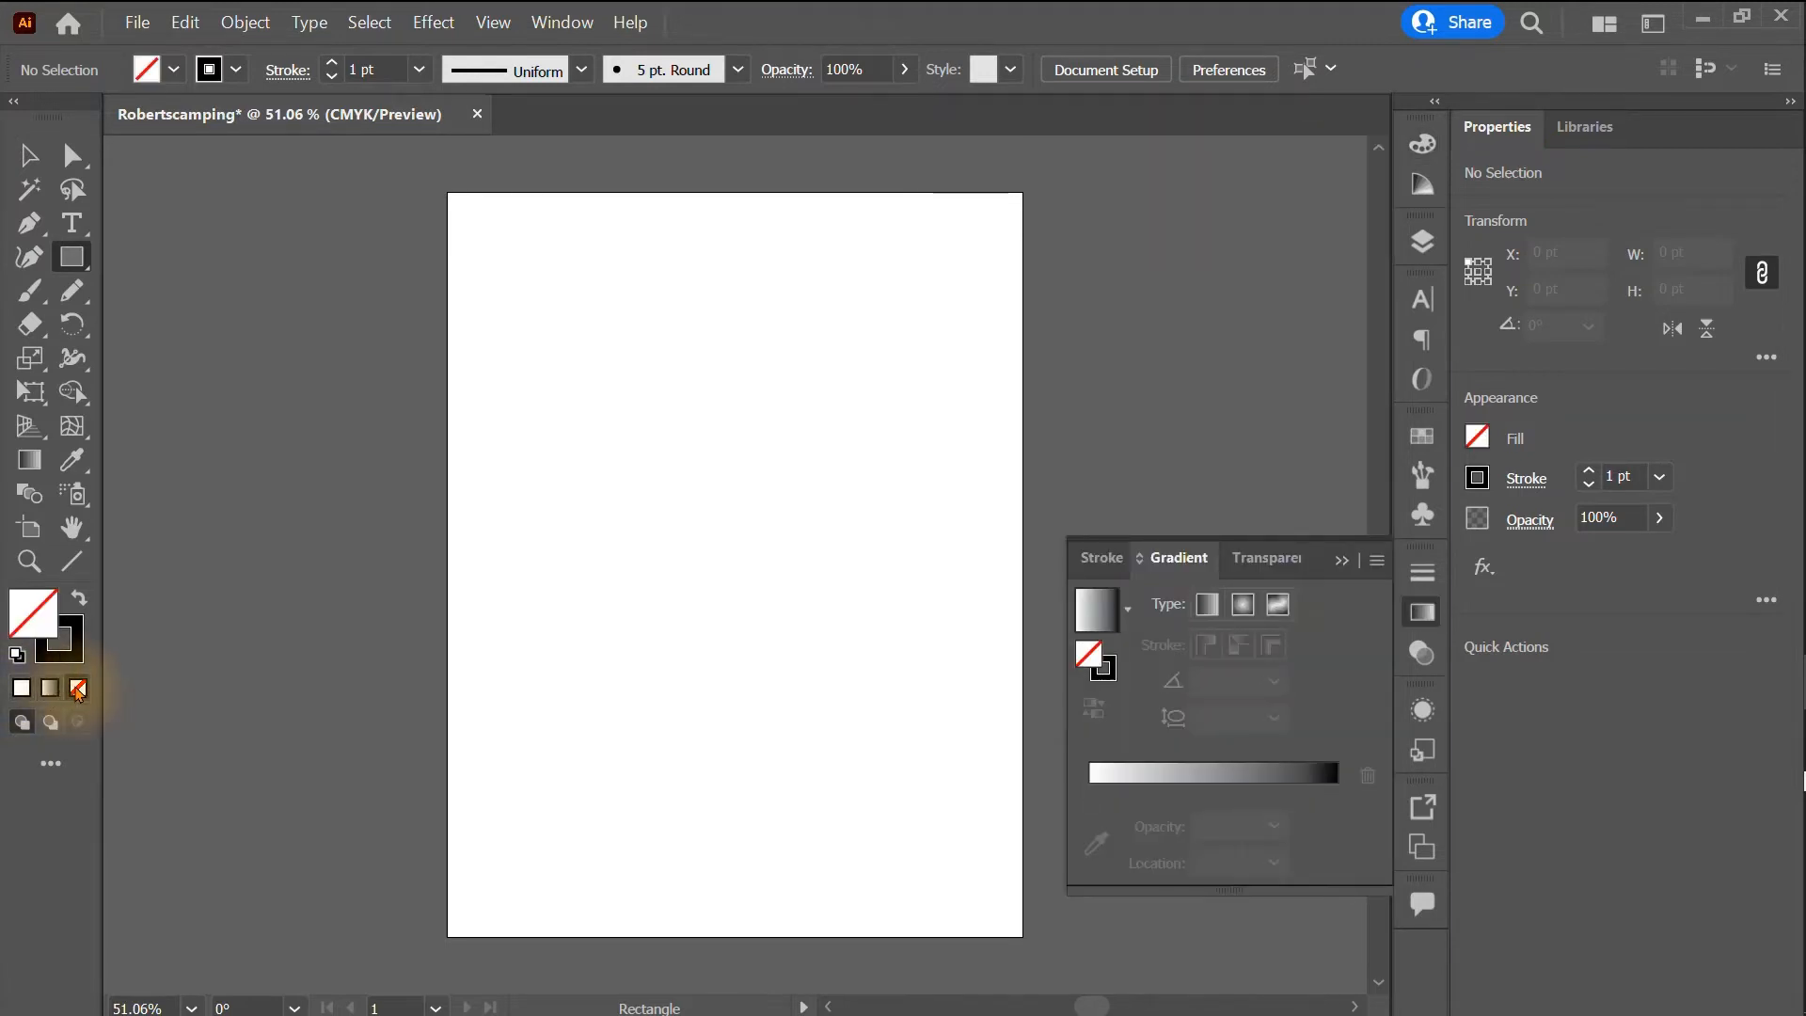
pyautogui.click(17, 658)
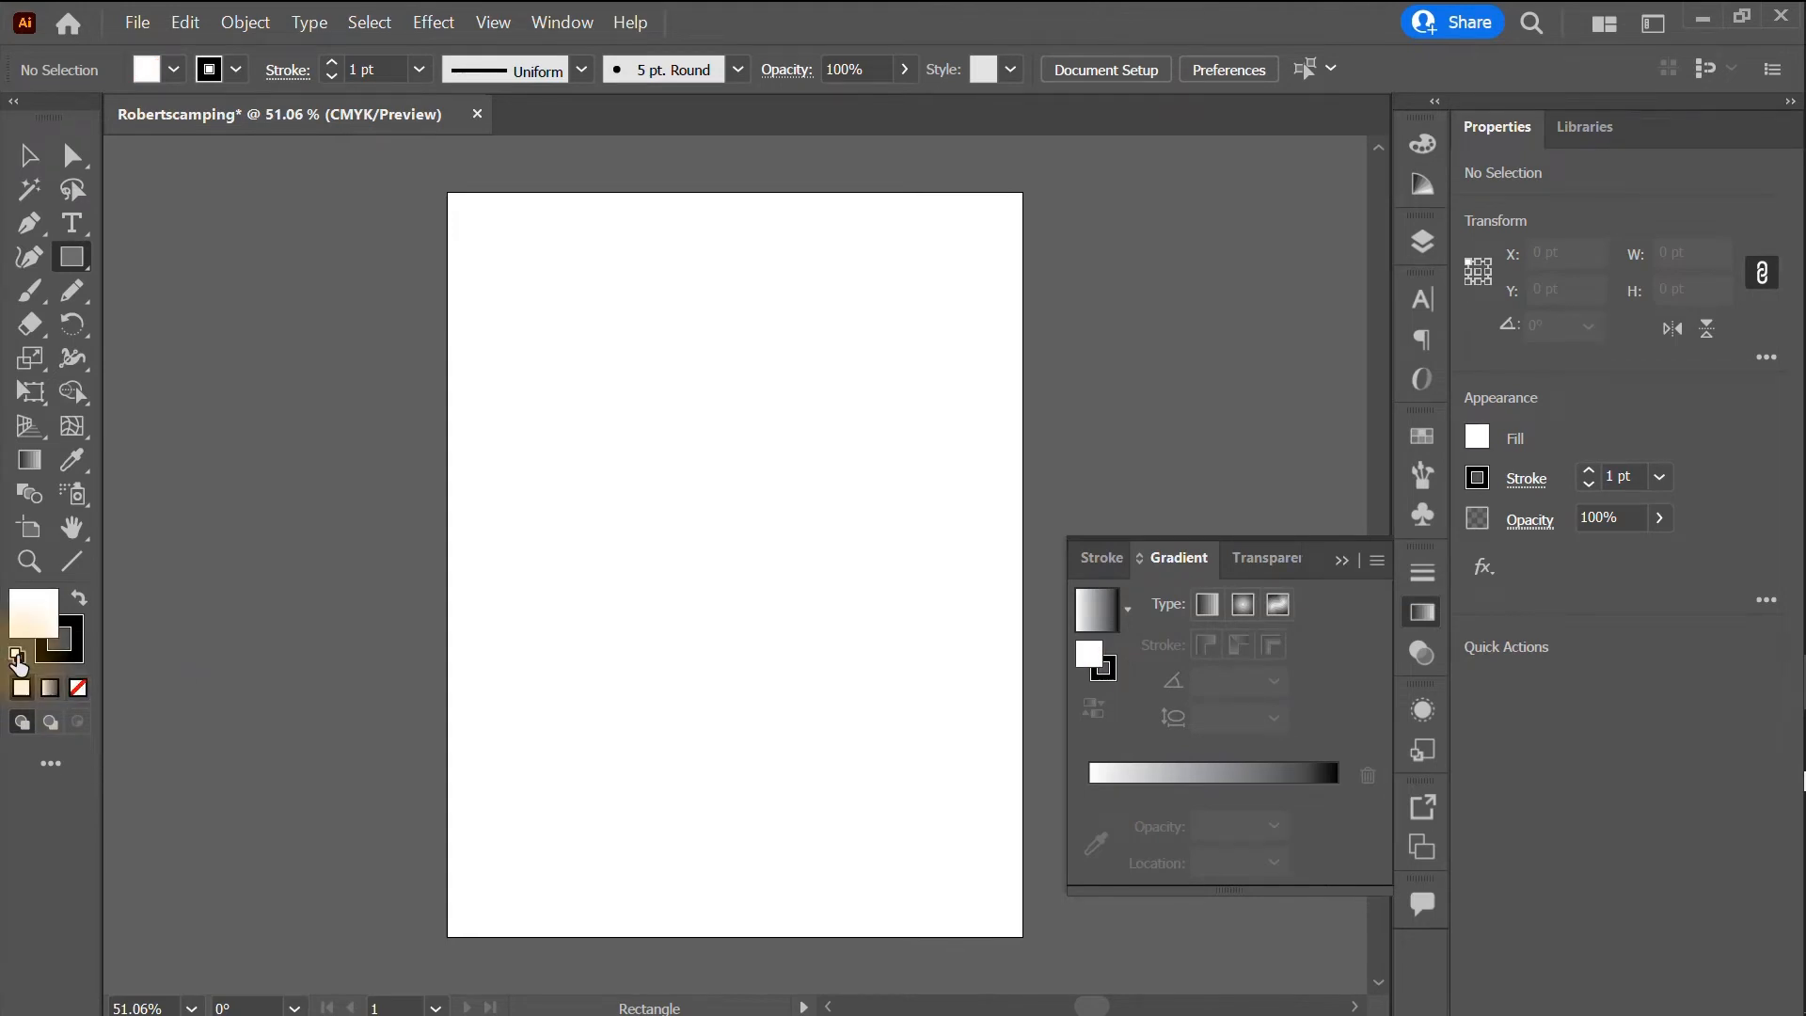
# - Draw a square about 354 pt wide in the upper half of the page and set its transform reference point to the center
pyautogui.moveTo(531, 301)
pyautogui.mouseDown()
pyautogui.moveTo(706, 432)
pyautogui.moveTo(863, 634)
pyautogui.mouseUp()
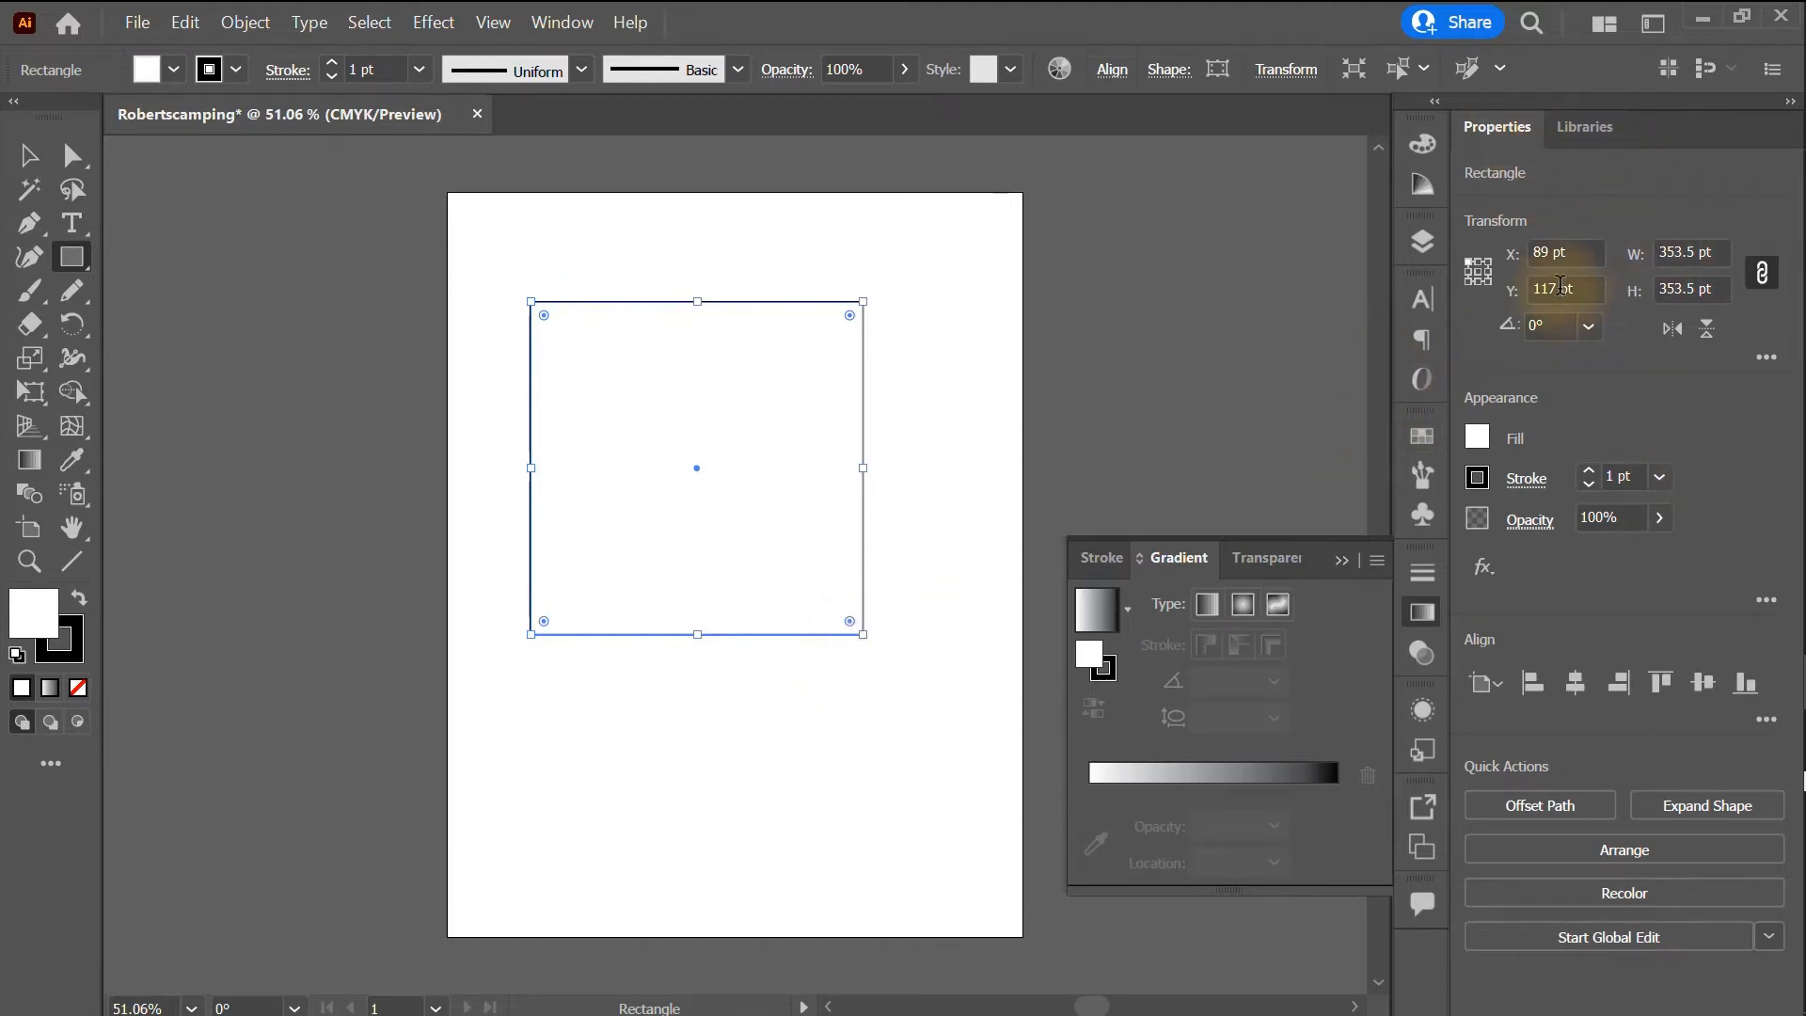
pyautogui.click(1478, 272)
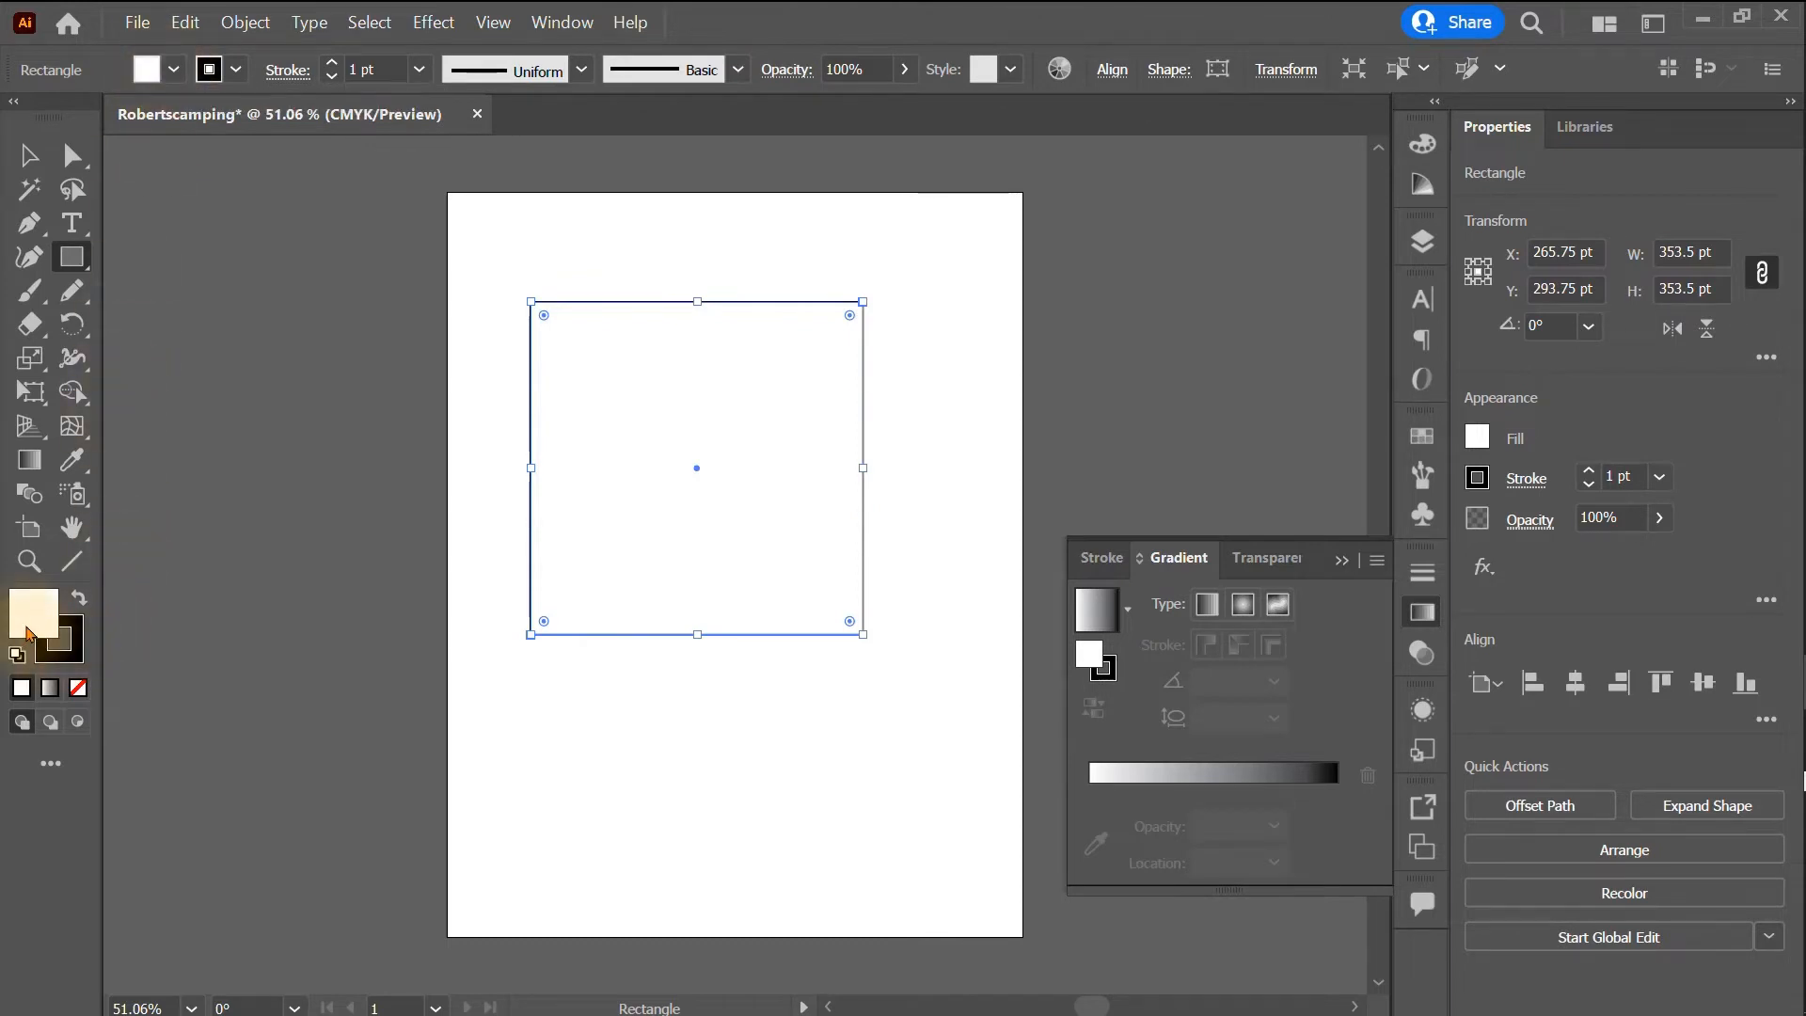
# - Try CMYK Magenta as the square's fill, then make the fill light orange and the stroke dark magenta
pyautogui.click(173, 72)
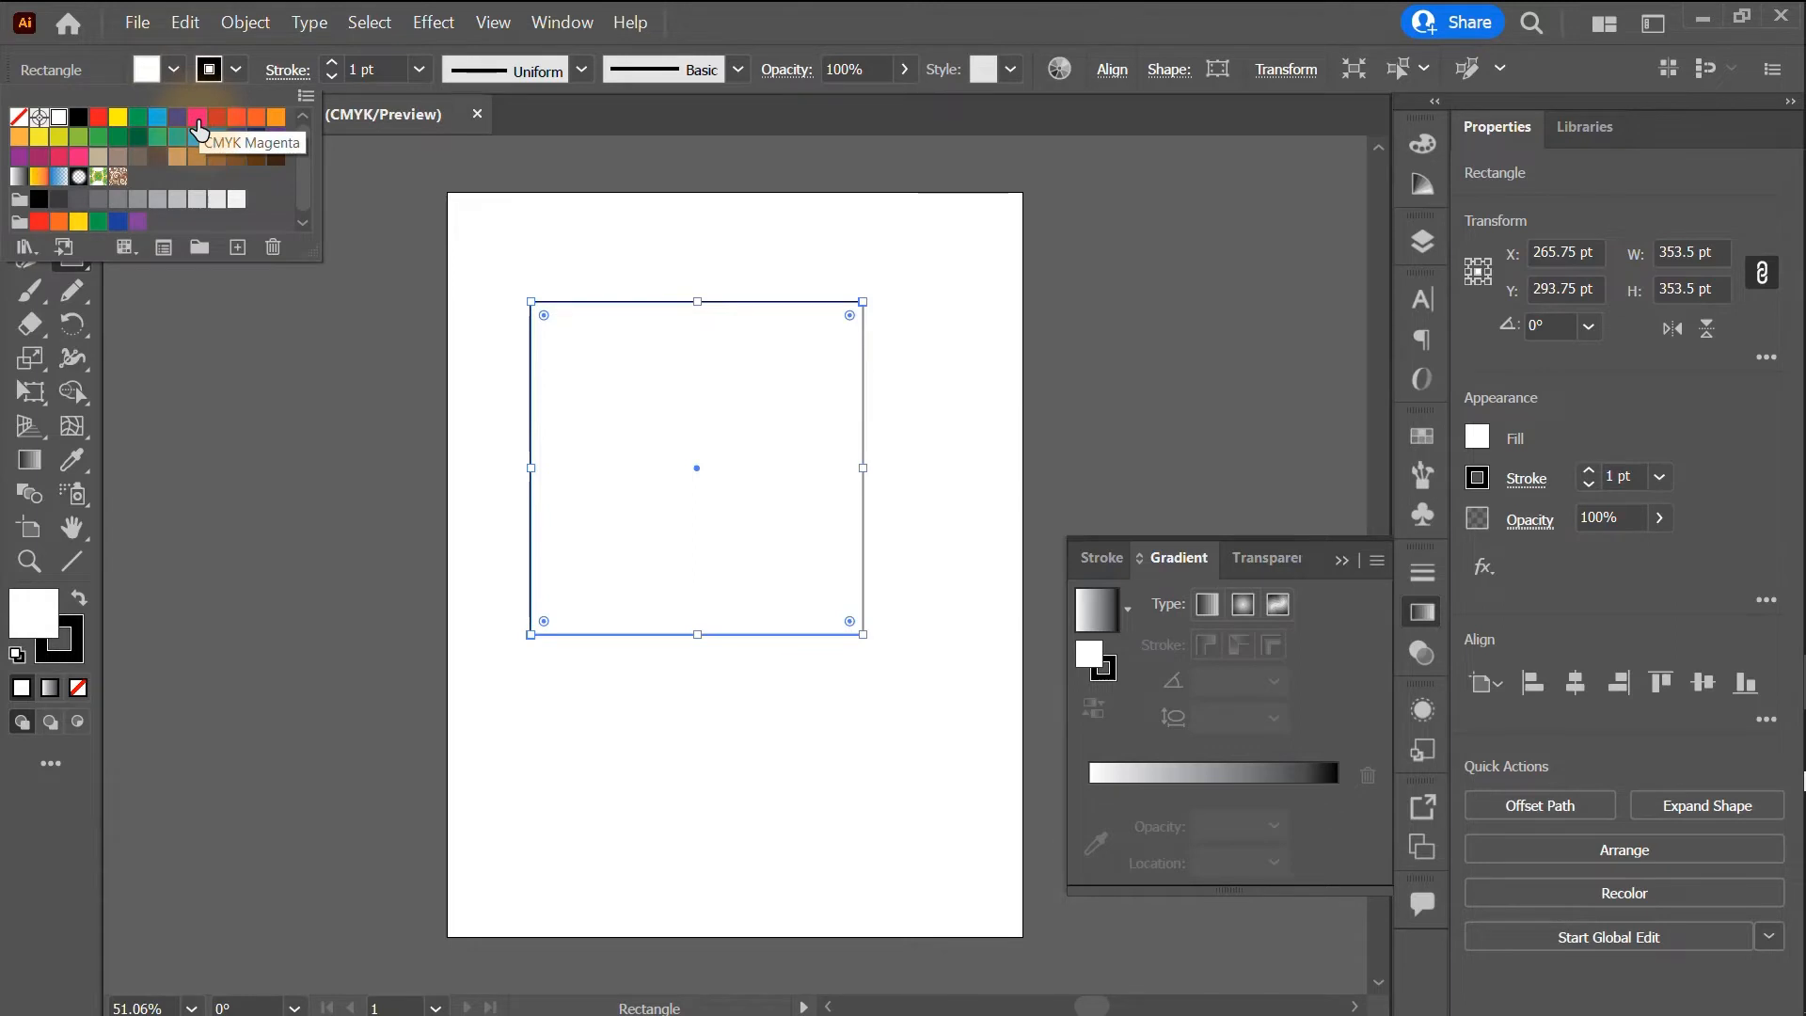
pyautogui.click(196, 116)
pyautogui.click(1476, 437)
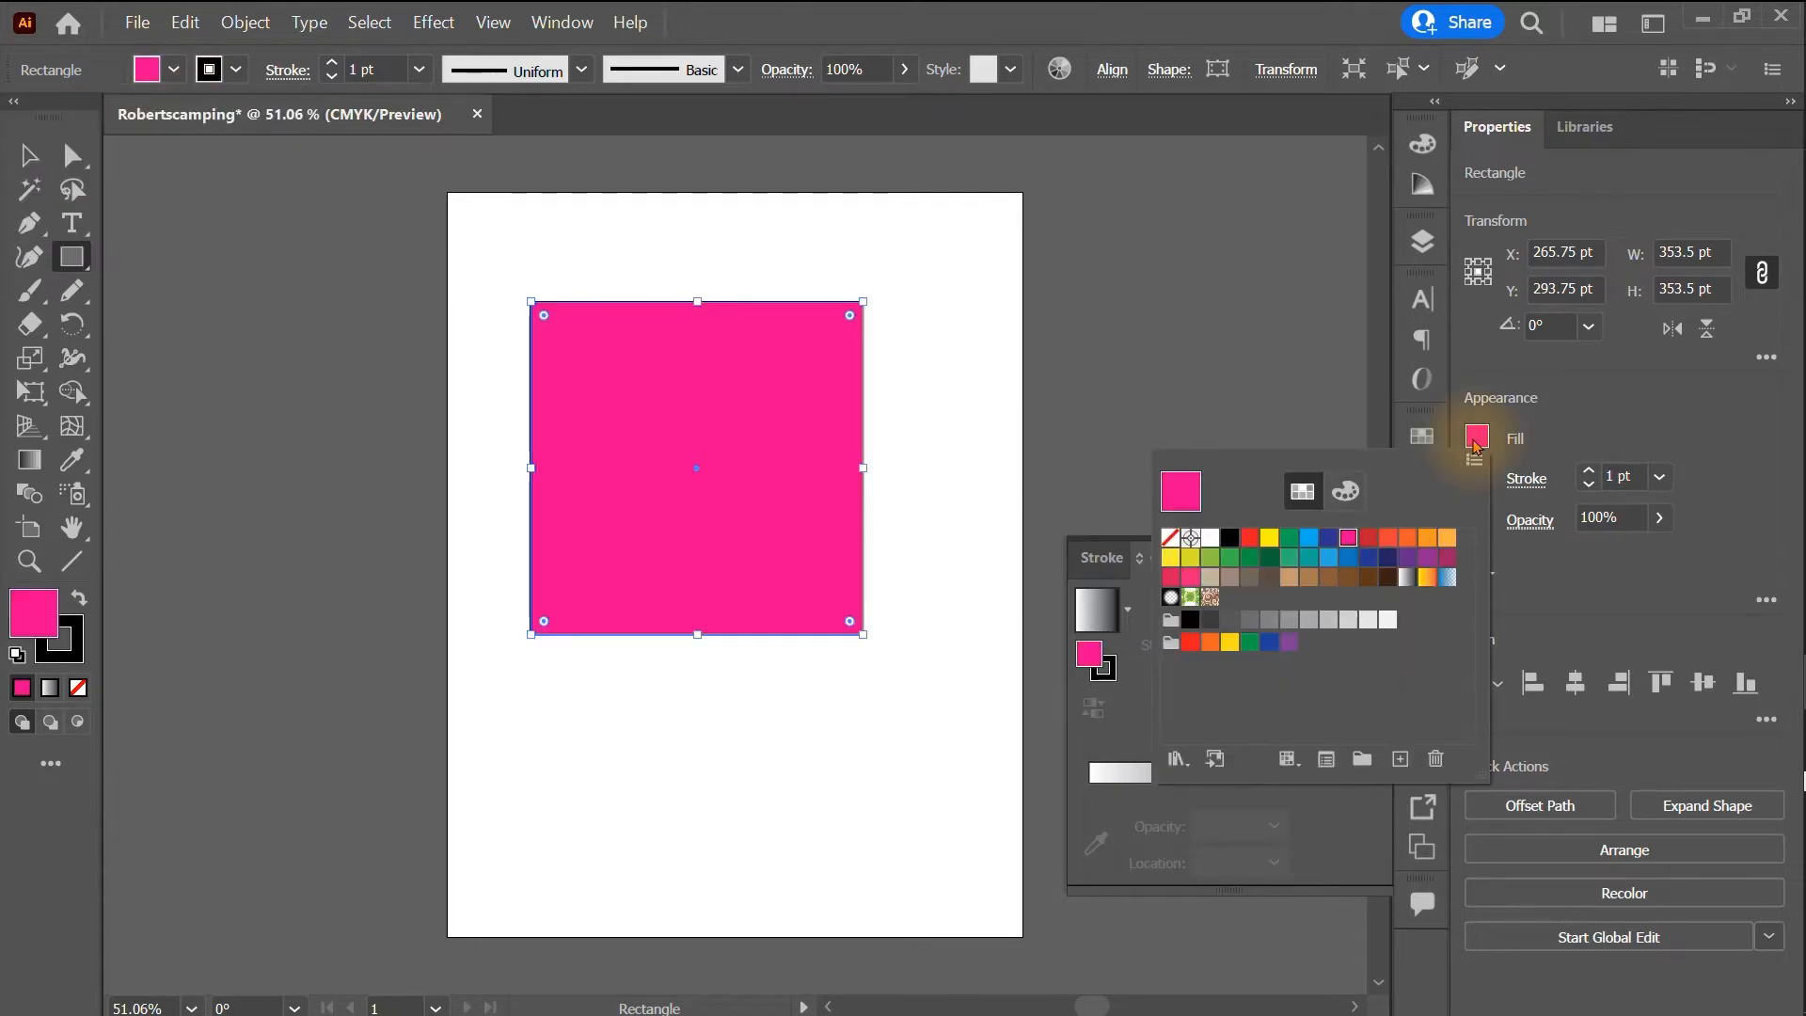
pyautogui.click(1446, 543)
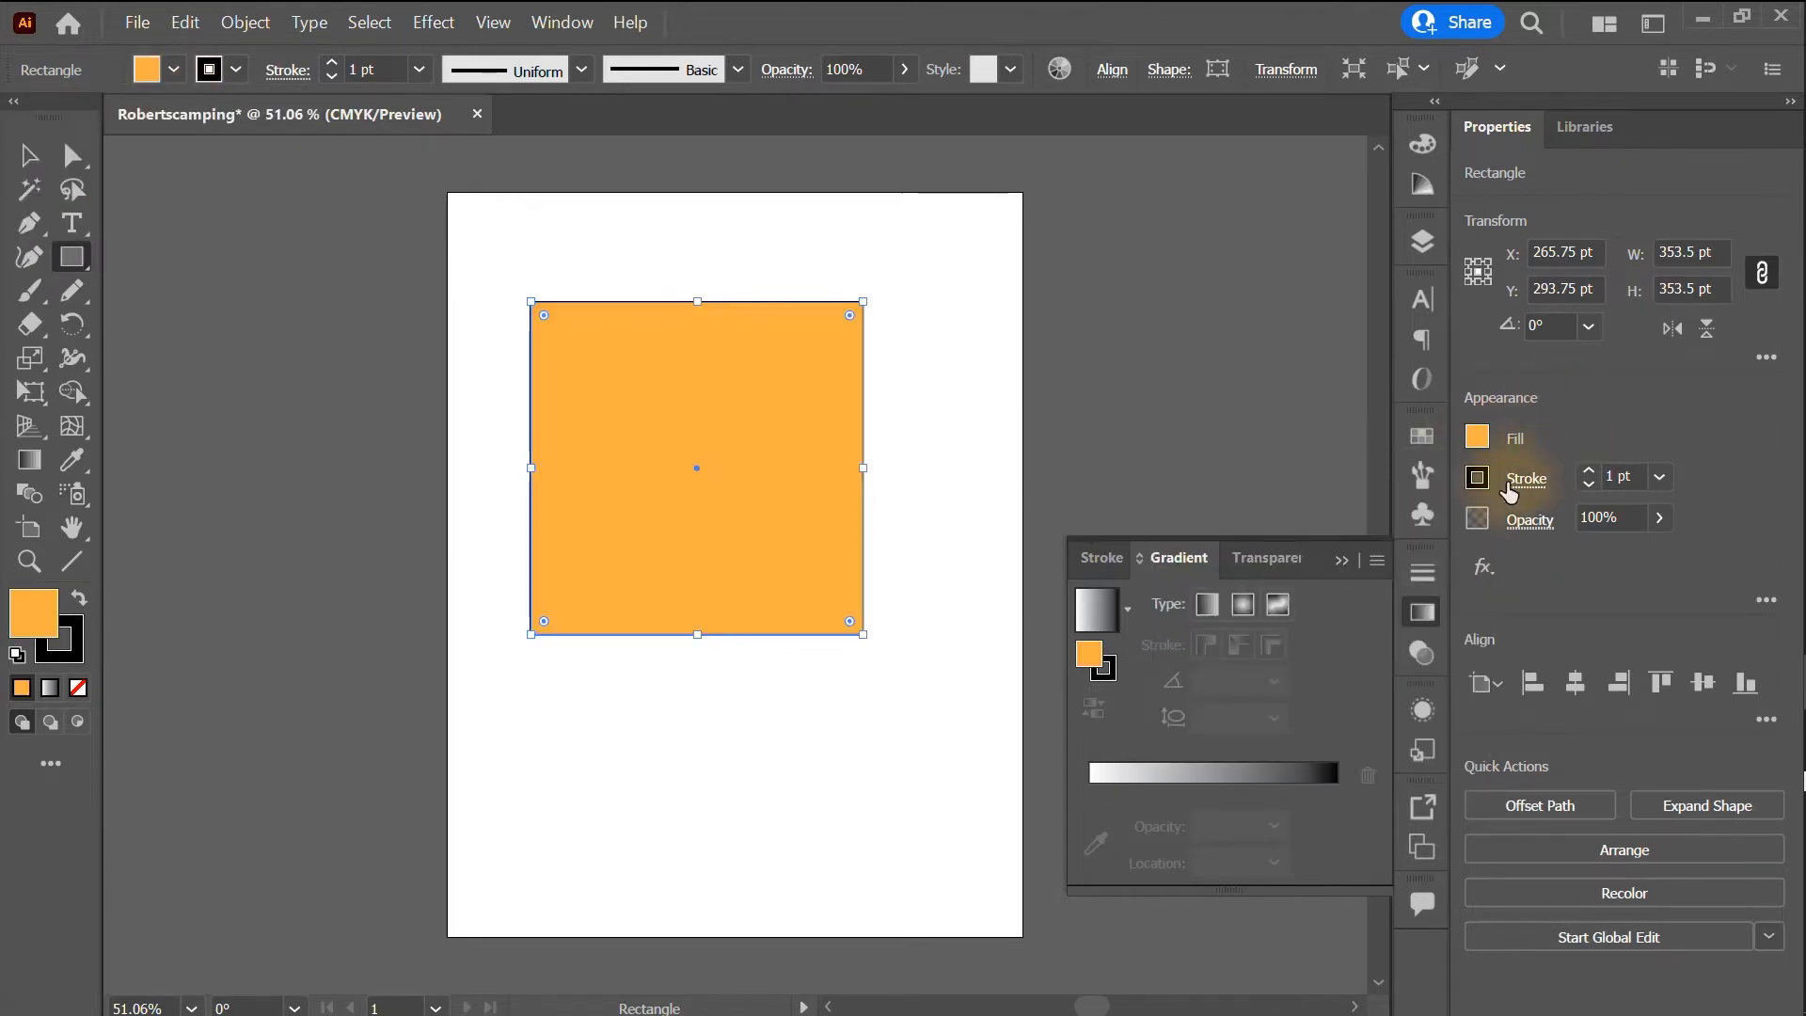
pyautogui.click(1481, 482)
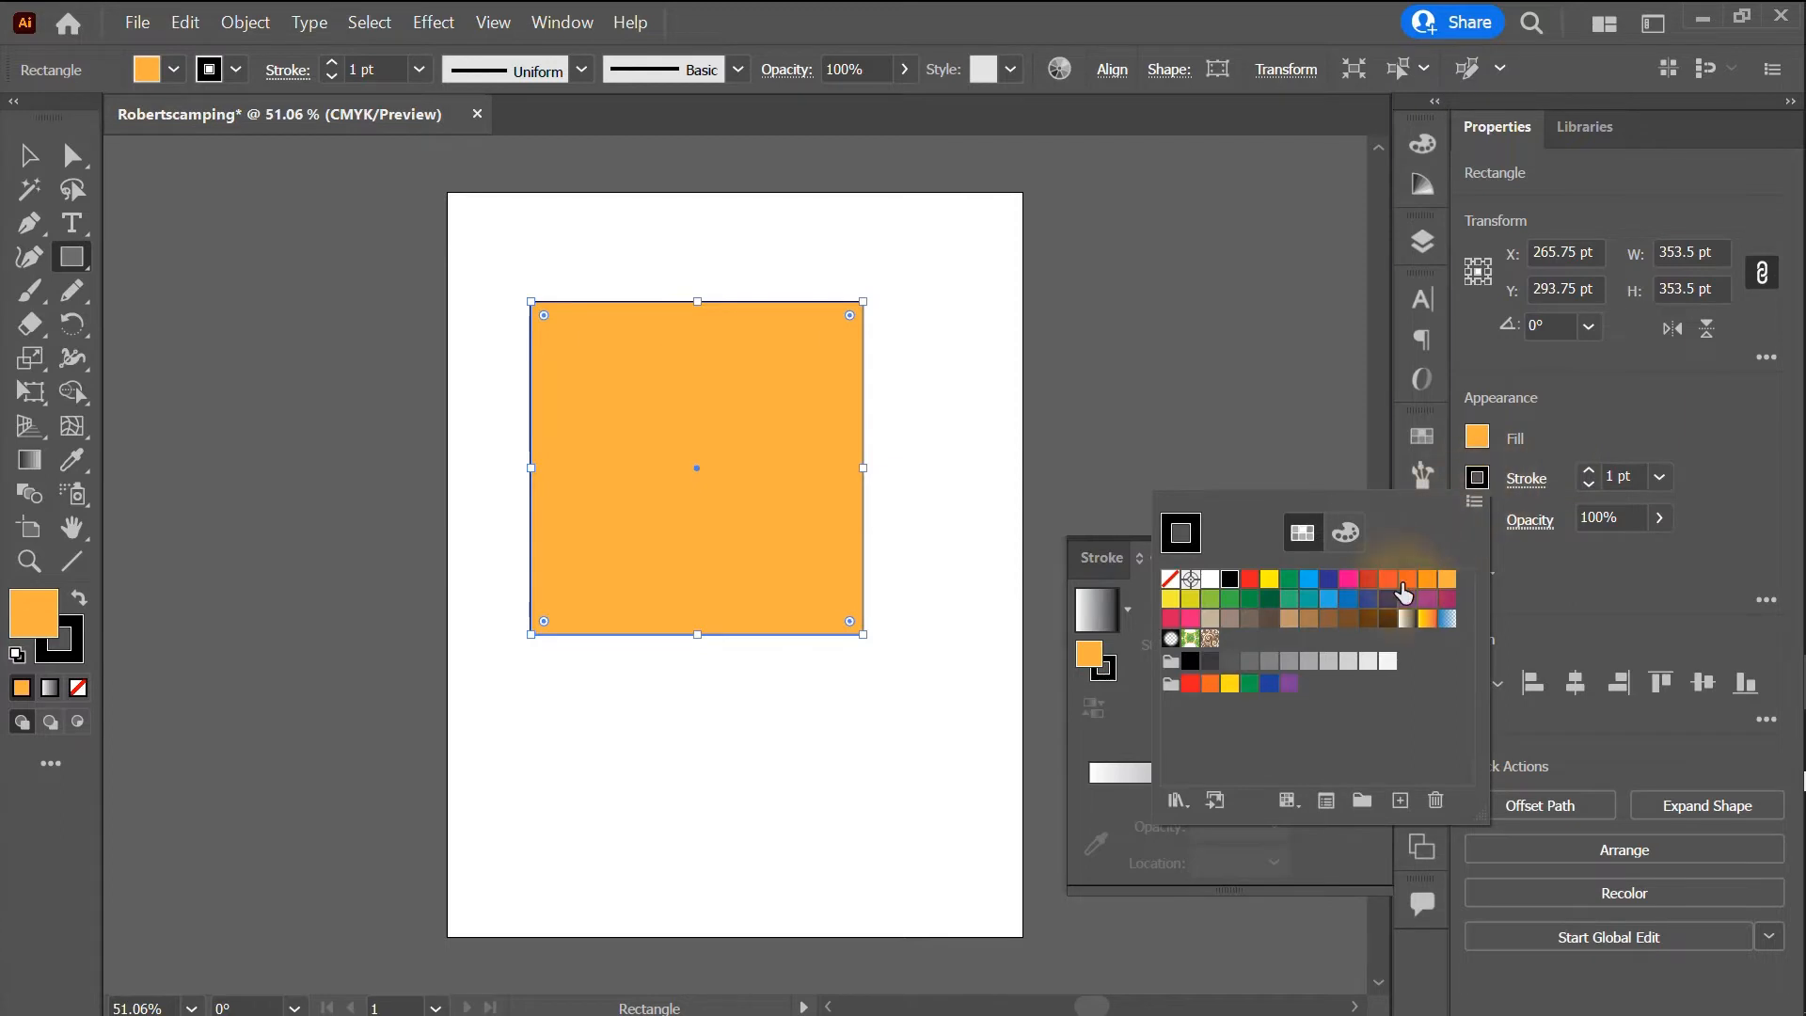
pyautogui.click(1448, 599)
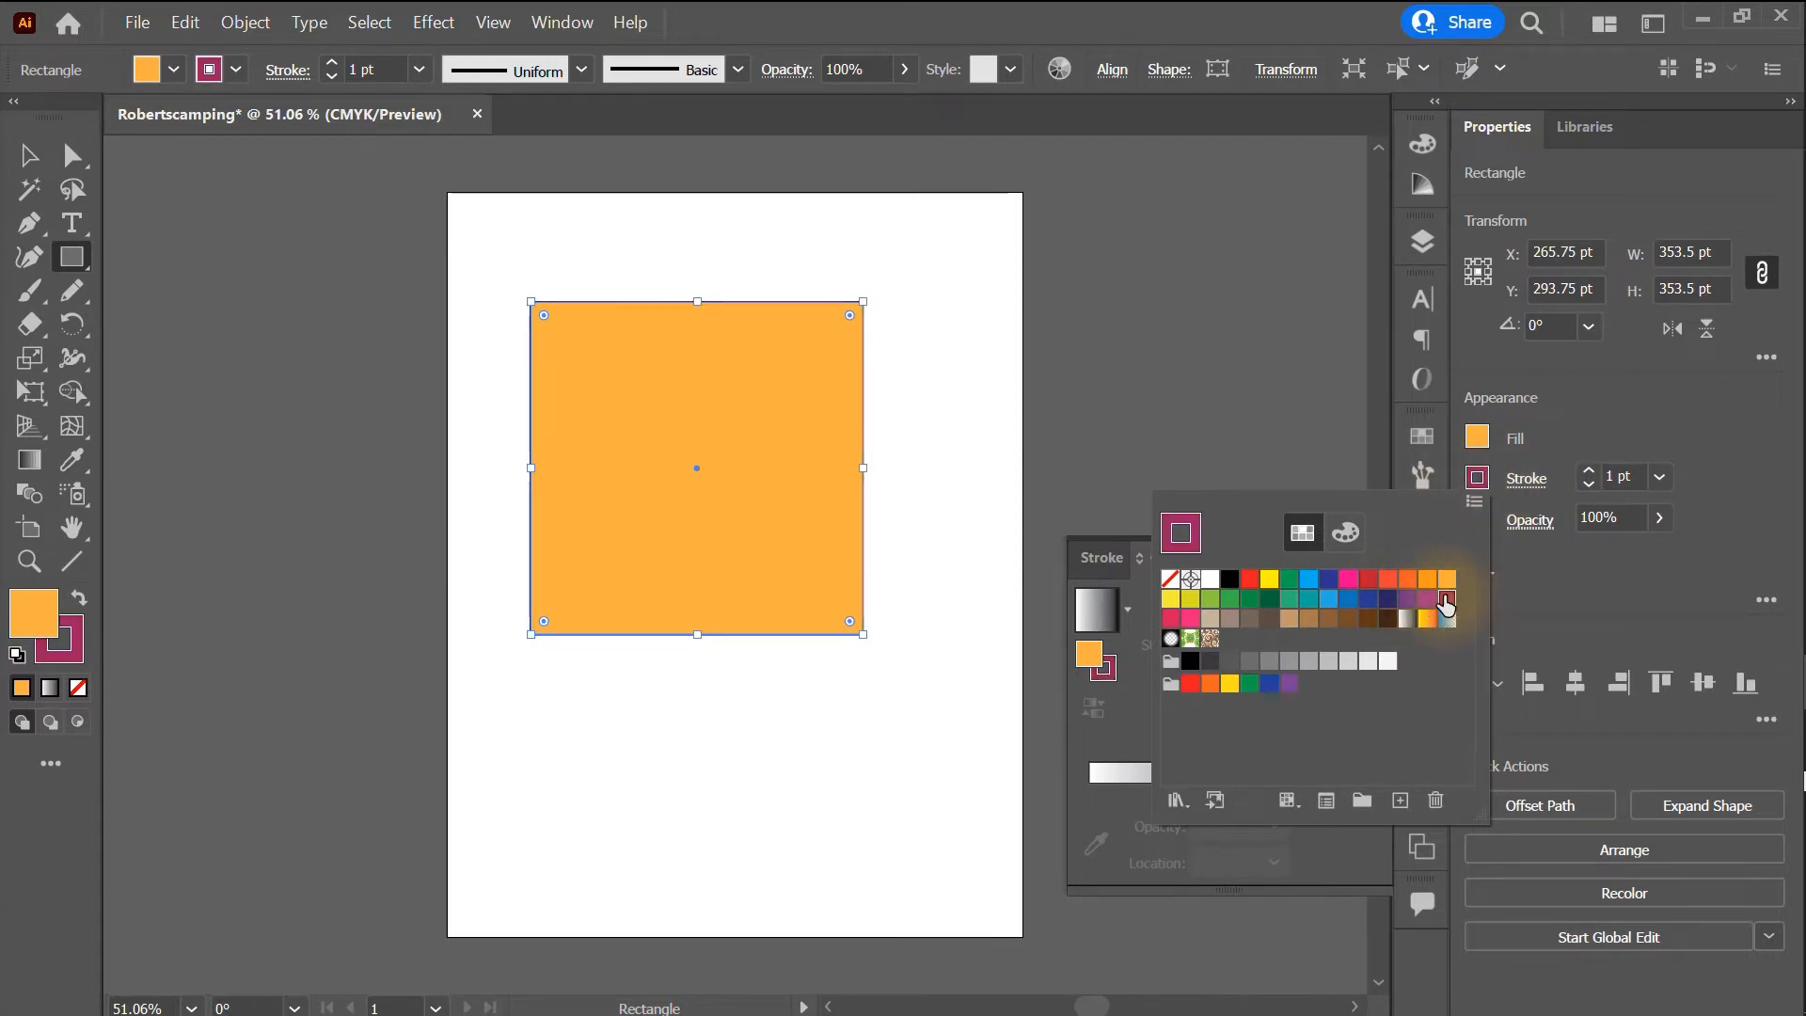
pyautogui.click(1667, 395)
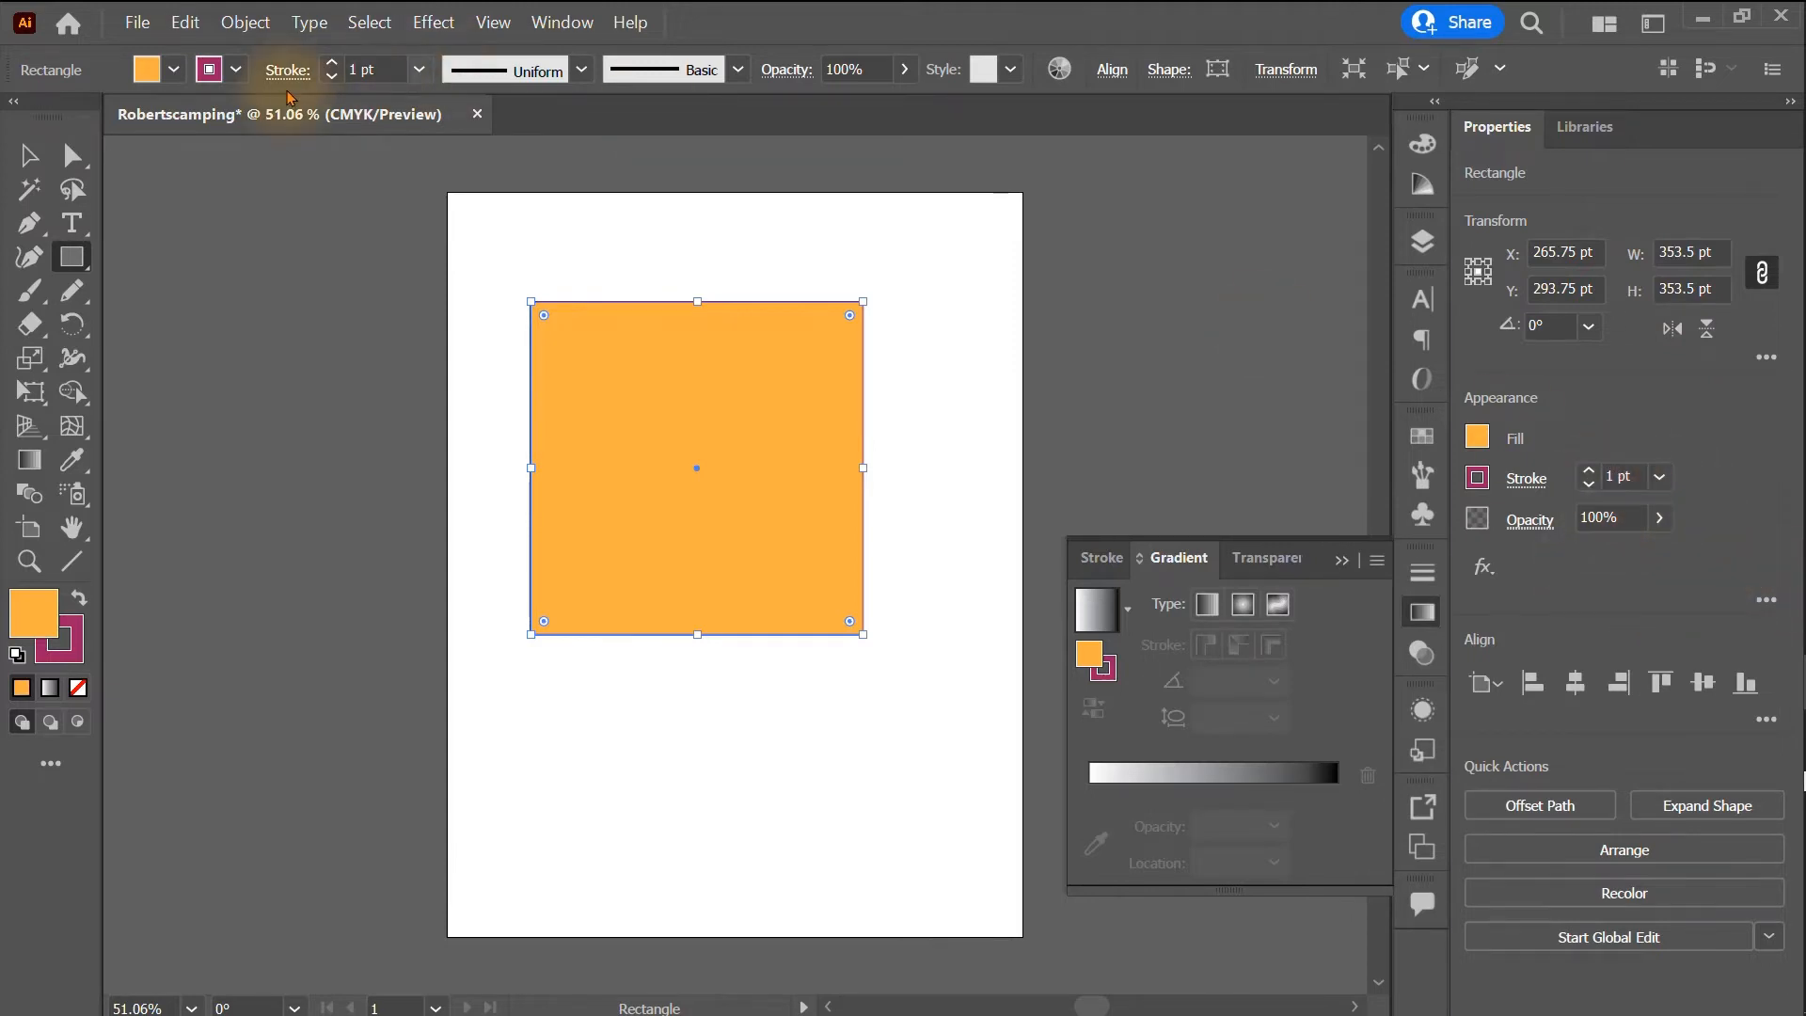
# - Increase the square's stroke weight to 7 pt
pyautogui.click(330, 62)
pyautogui.click(331, 62)
pyautogui.click(331, 62)
pyautogui.click(331, 62)
pyautogui.click(330, 62)
pyautogui.click(330, 62)
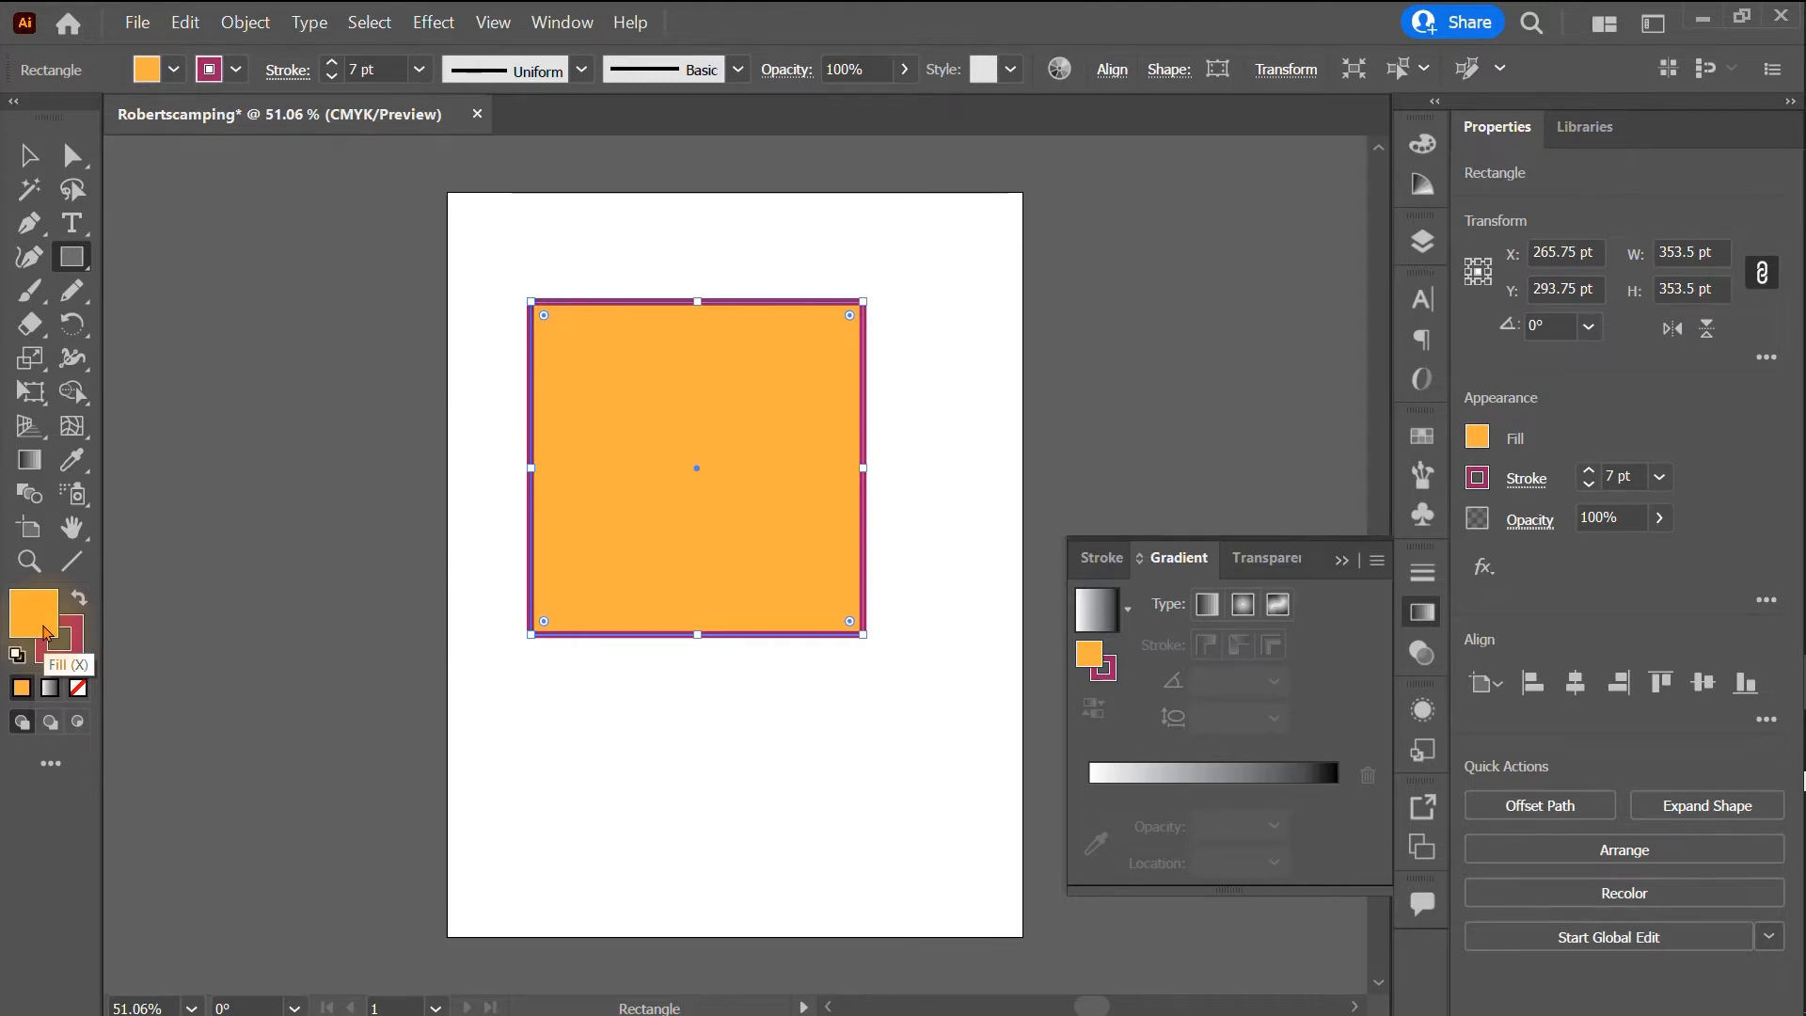
# - Try a gradient fill on the square before removing its fill, and move the outline off the page's left edge and back
pyautogui.click(49, 689)
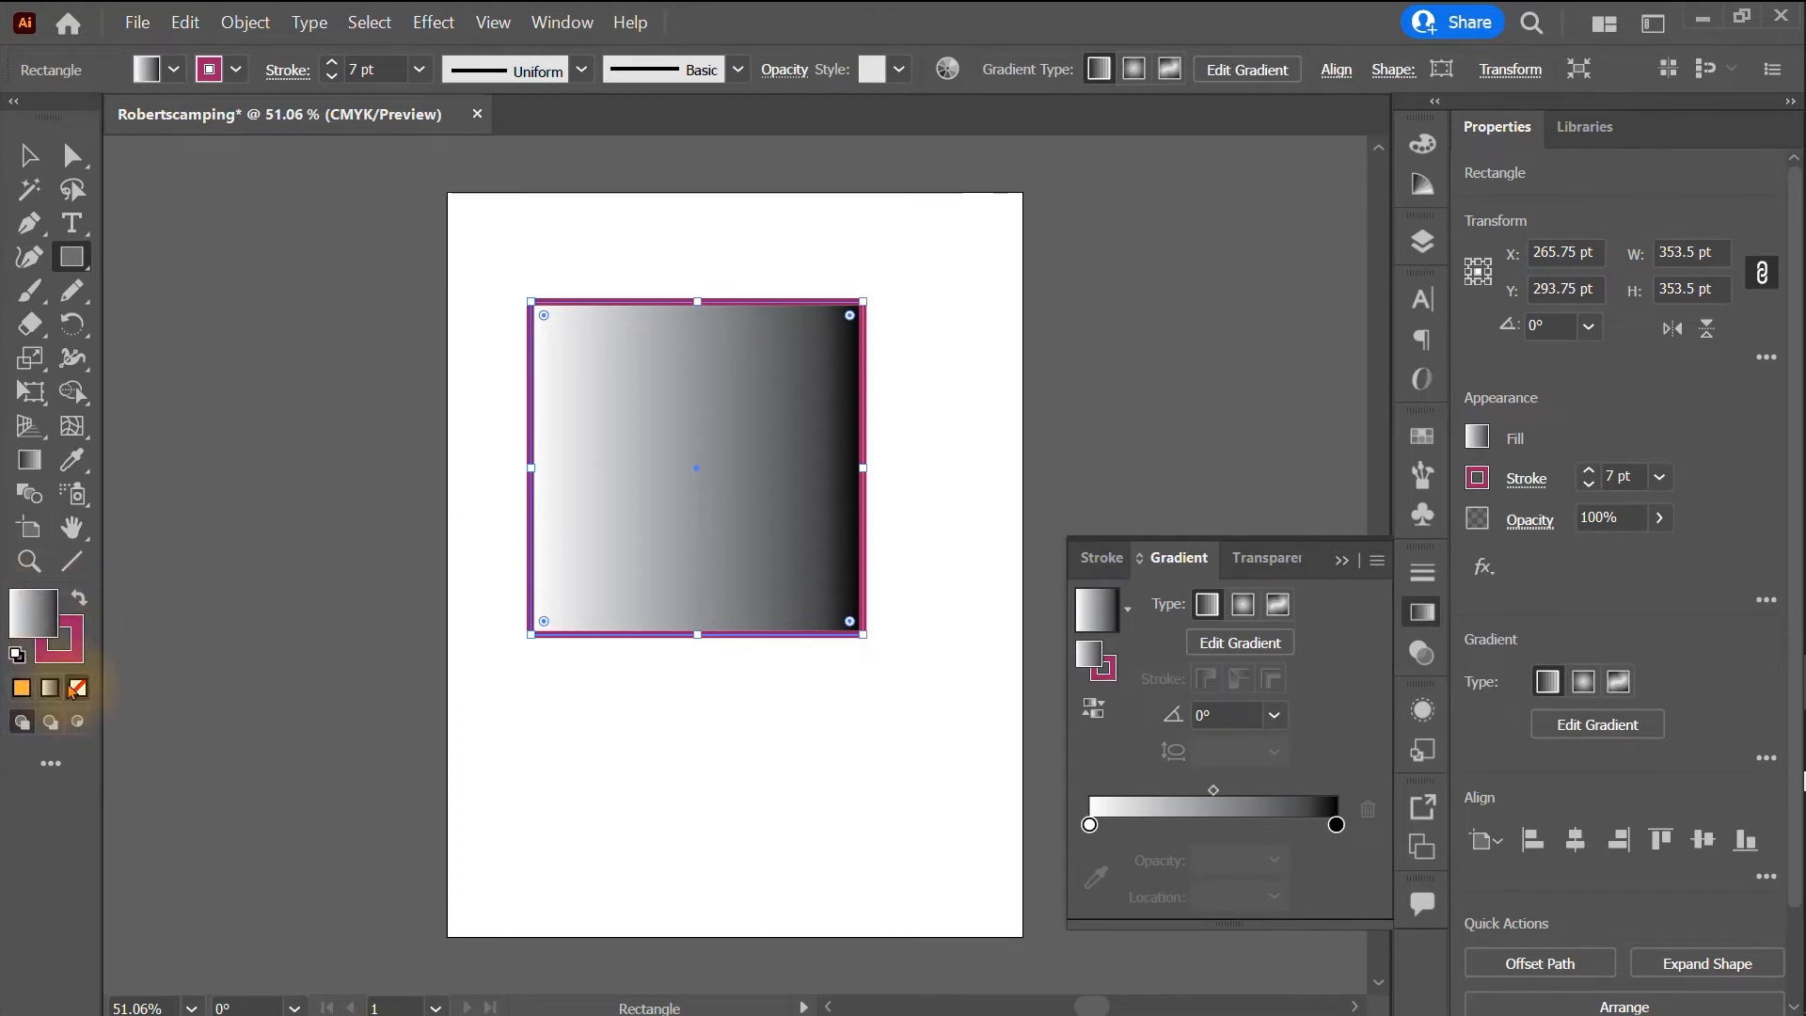
pyautogui.click(77, 689)
pyautogui.click(26, 166)
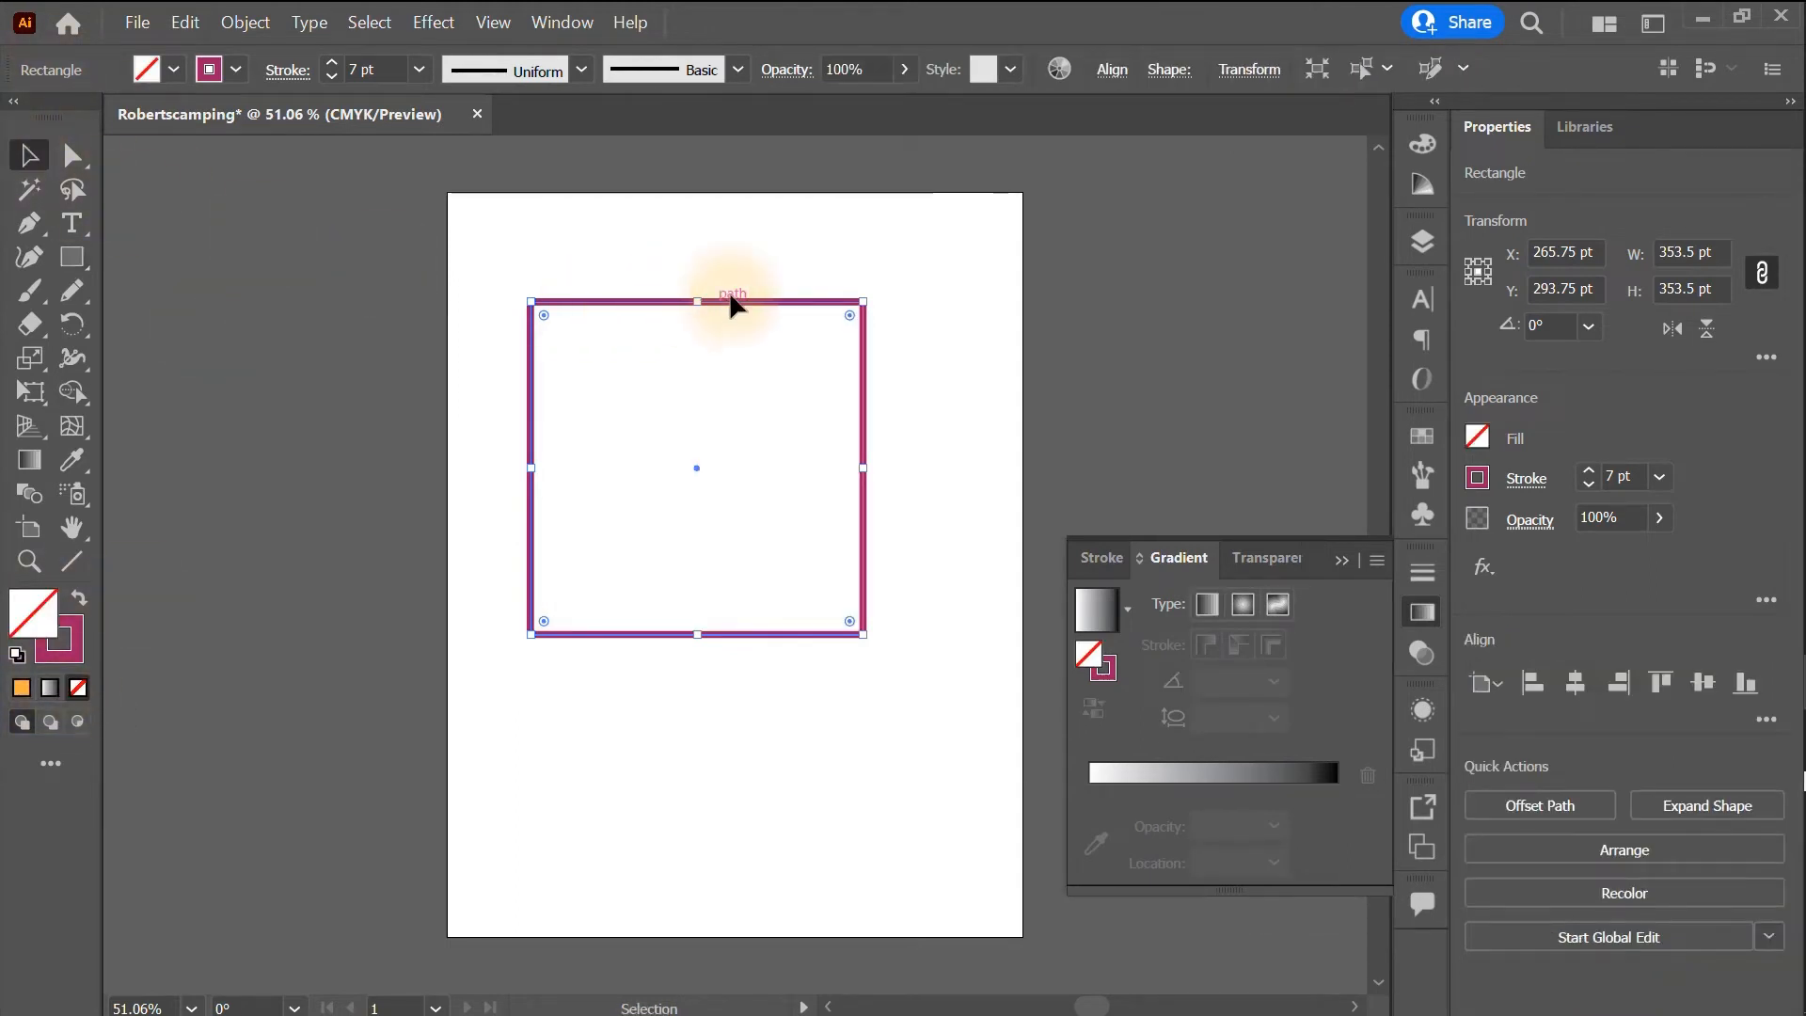
pyautogui.moveTo(734, 303); pyautogui.dragTo(521, 316)
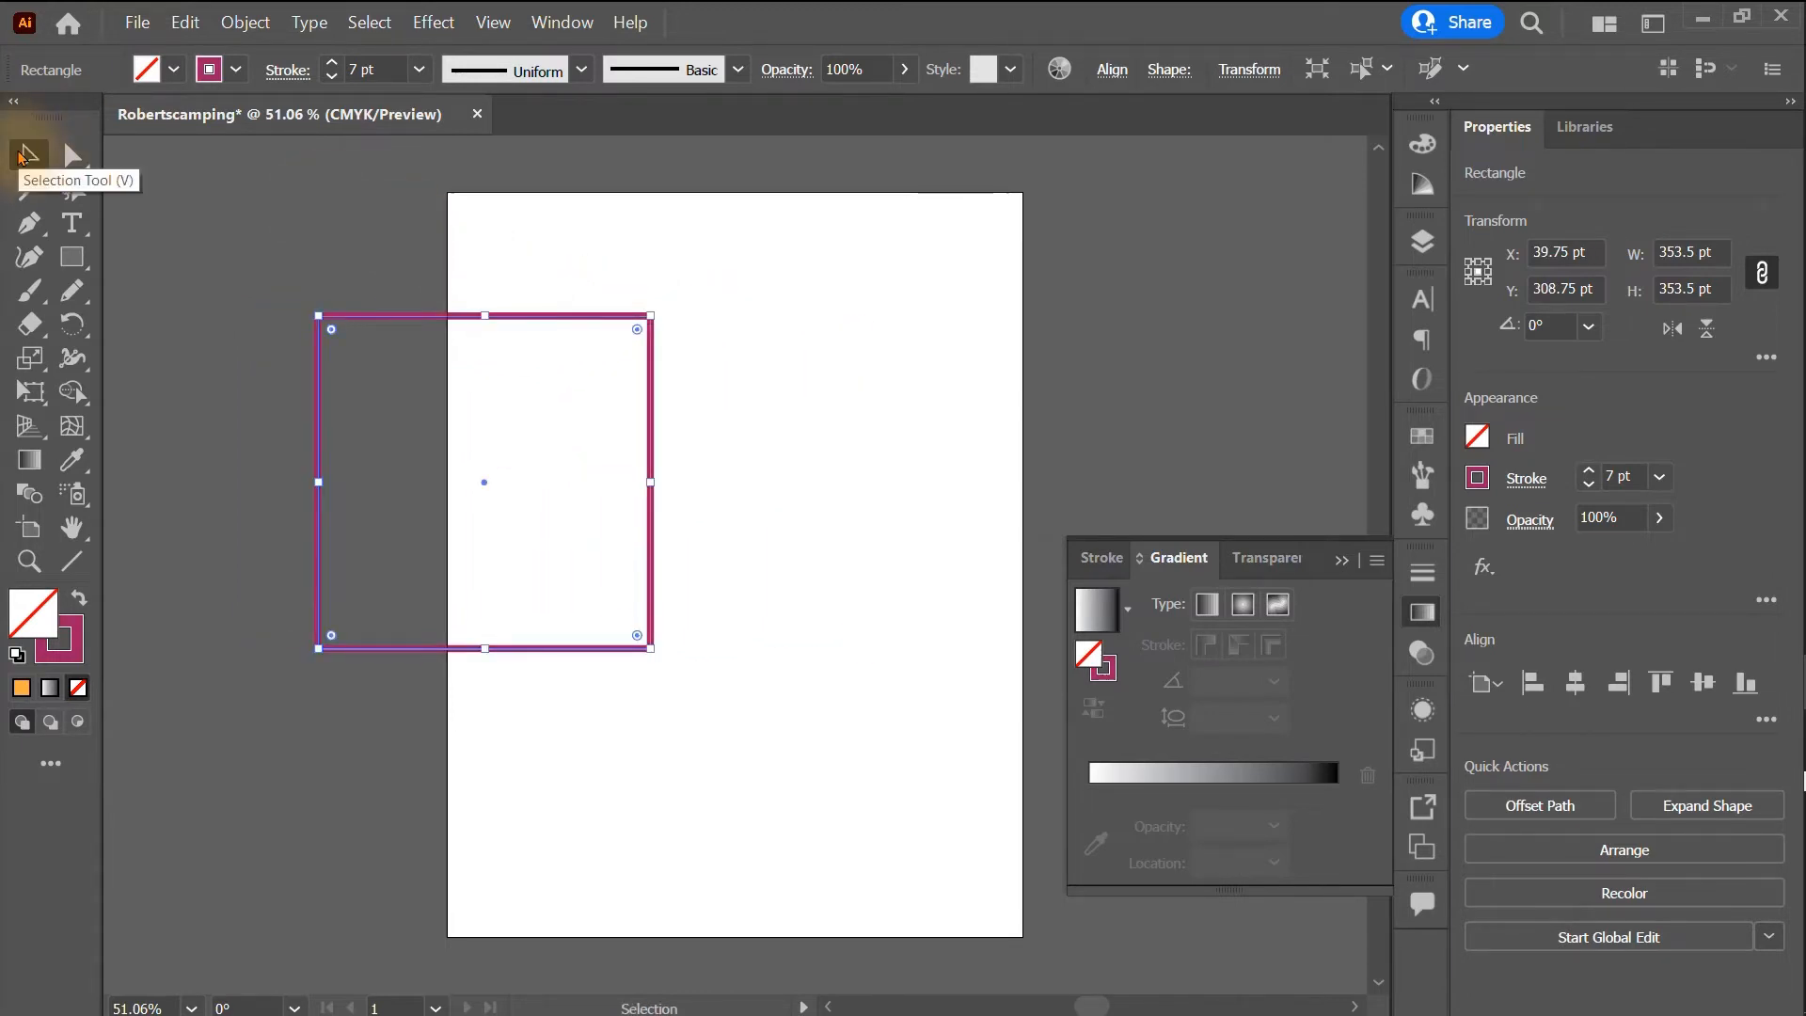
pyautogui.moveTo(503, 328); pyautogui.dragTo(719, 292)
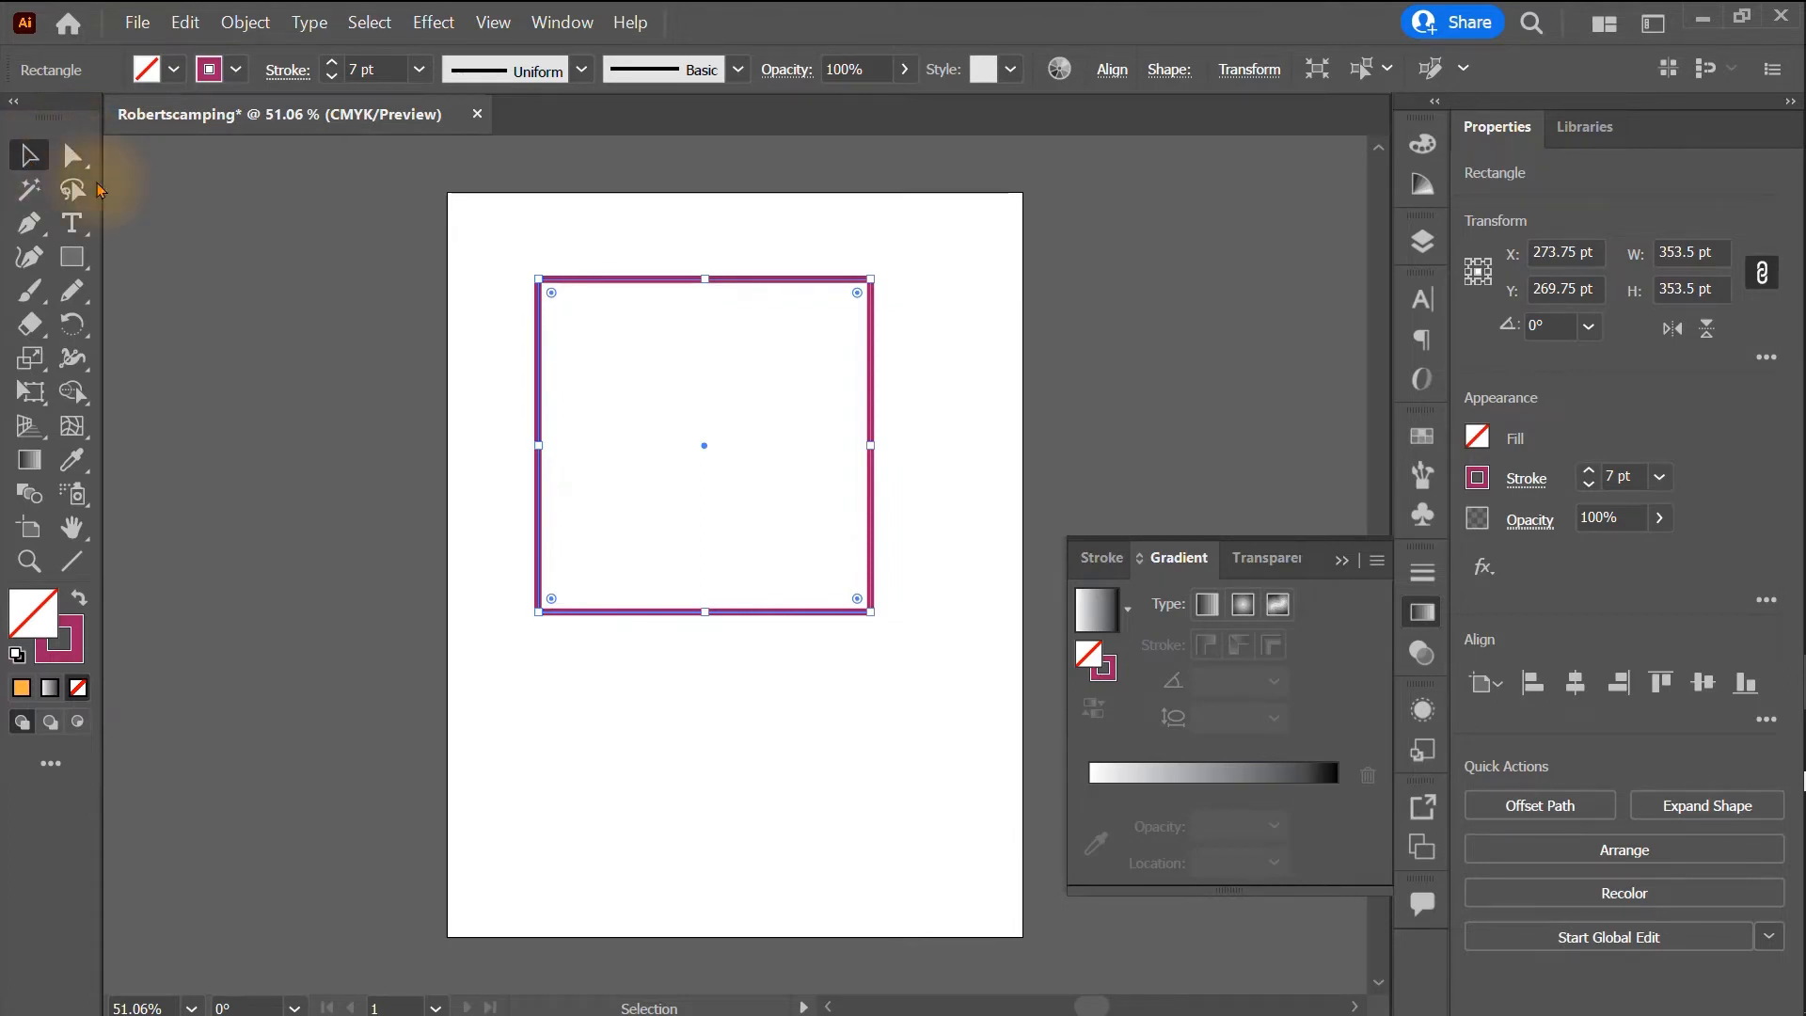
# - Stretch the square outline by its upper-right corner into a rectangle about 458 pt wide and 370.5 pt high
pyautogui.moveTo(647, 381); pyautogui.dragTo(746, 355)
pyautogui.moveTo(736, 279)
pyautogui.mouseDown()
pyautogui.moveTo(753, 281)
pyautogui.moveTo(736, 280)
pyautogui.mouseUp()
pyautogui.moveTo(867, 282)
pyautogui.mouseDown()
pyautogui.moveTo(709, 366)
pyautogui.moveTo(597, 472)
pyautogui.moveTo(576, 565)
pyautogui.moveTo(979, 257)
pyautogui.moveTo(658, 367)
pyautogui.moveTo(790, 347)
pyautogui.moveTo(963, 264)
pyautogui.mouseUp()
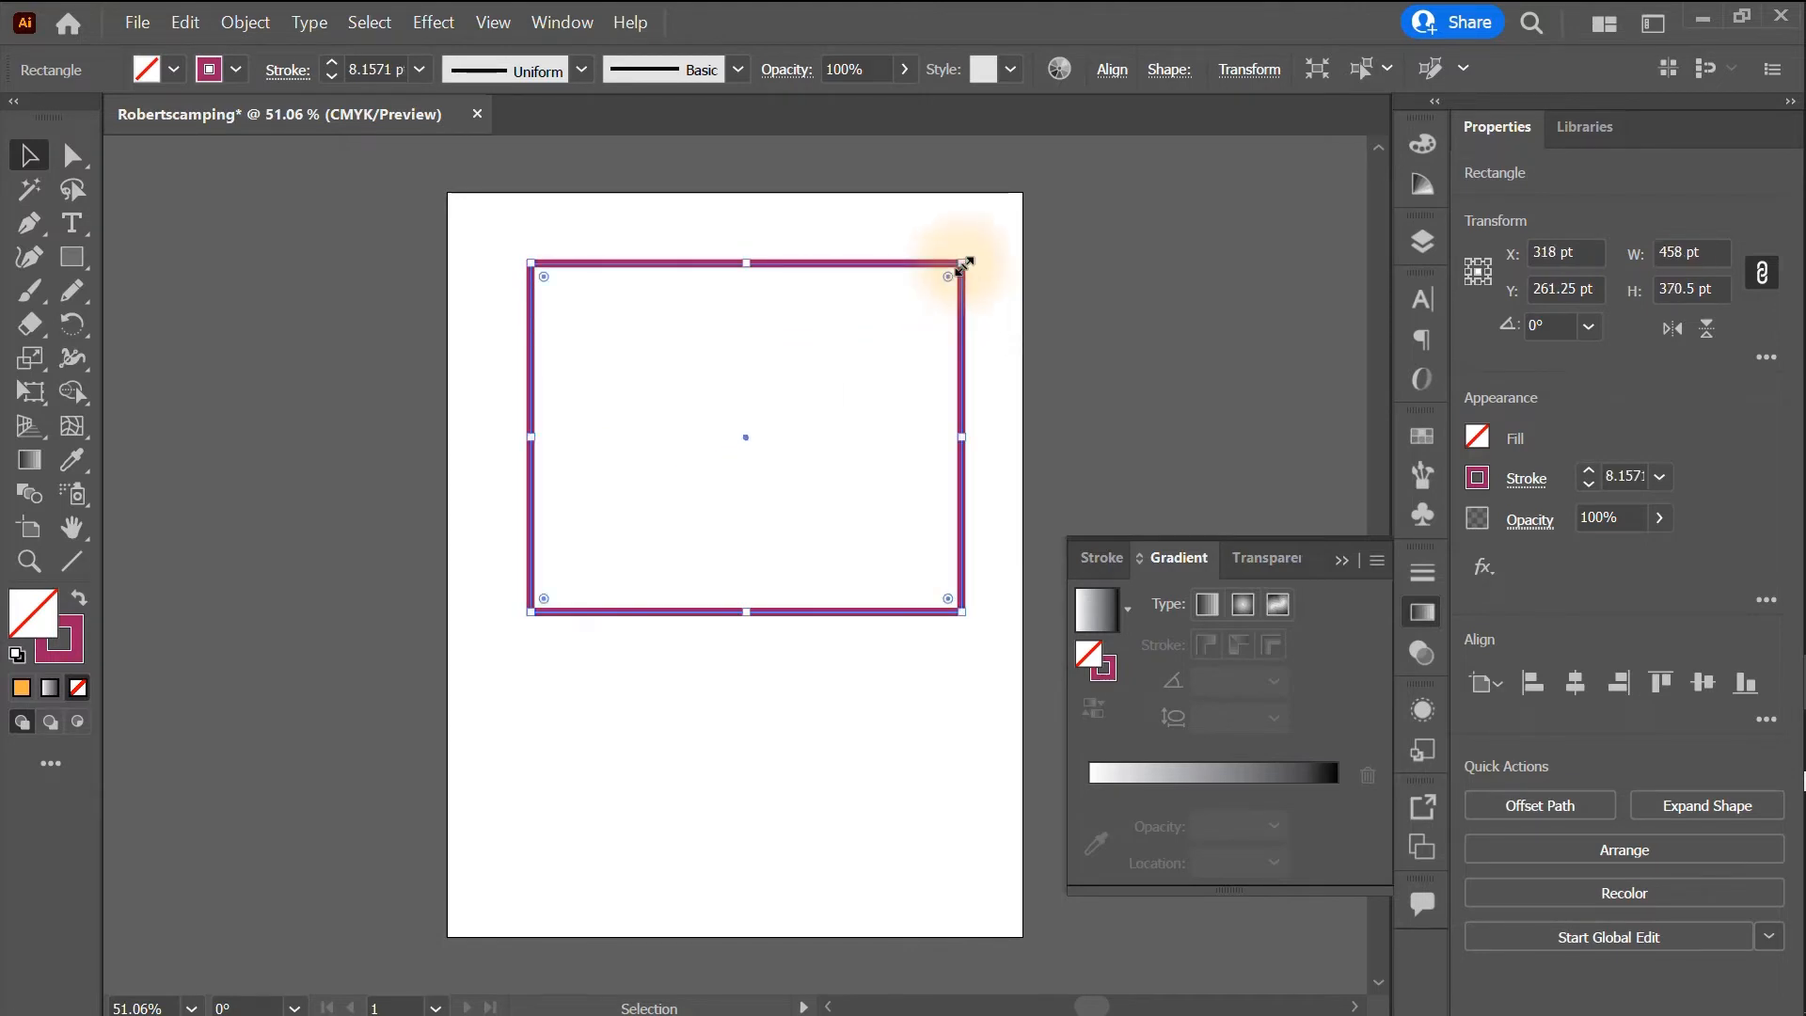
# - Squeeze the rectangle disproportionately to about 59 pt wide and 329.5 pt high, and undo that resize
pyautogui.moveTo(961, 265); pyautogui.dragTo(589, 302)
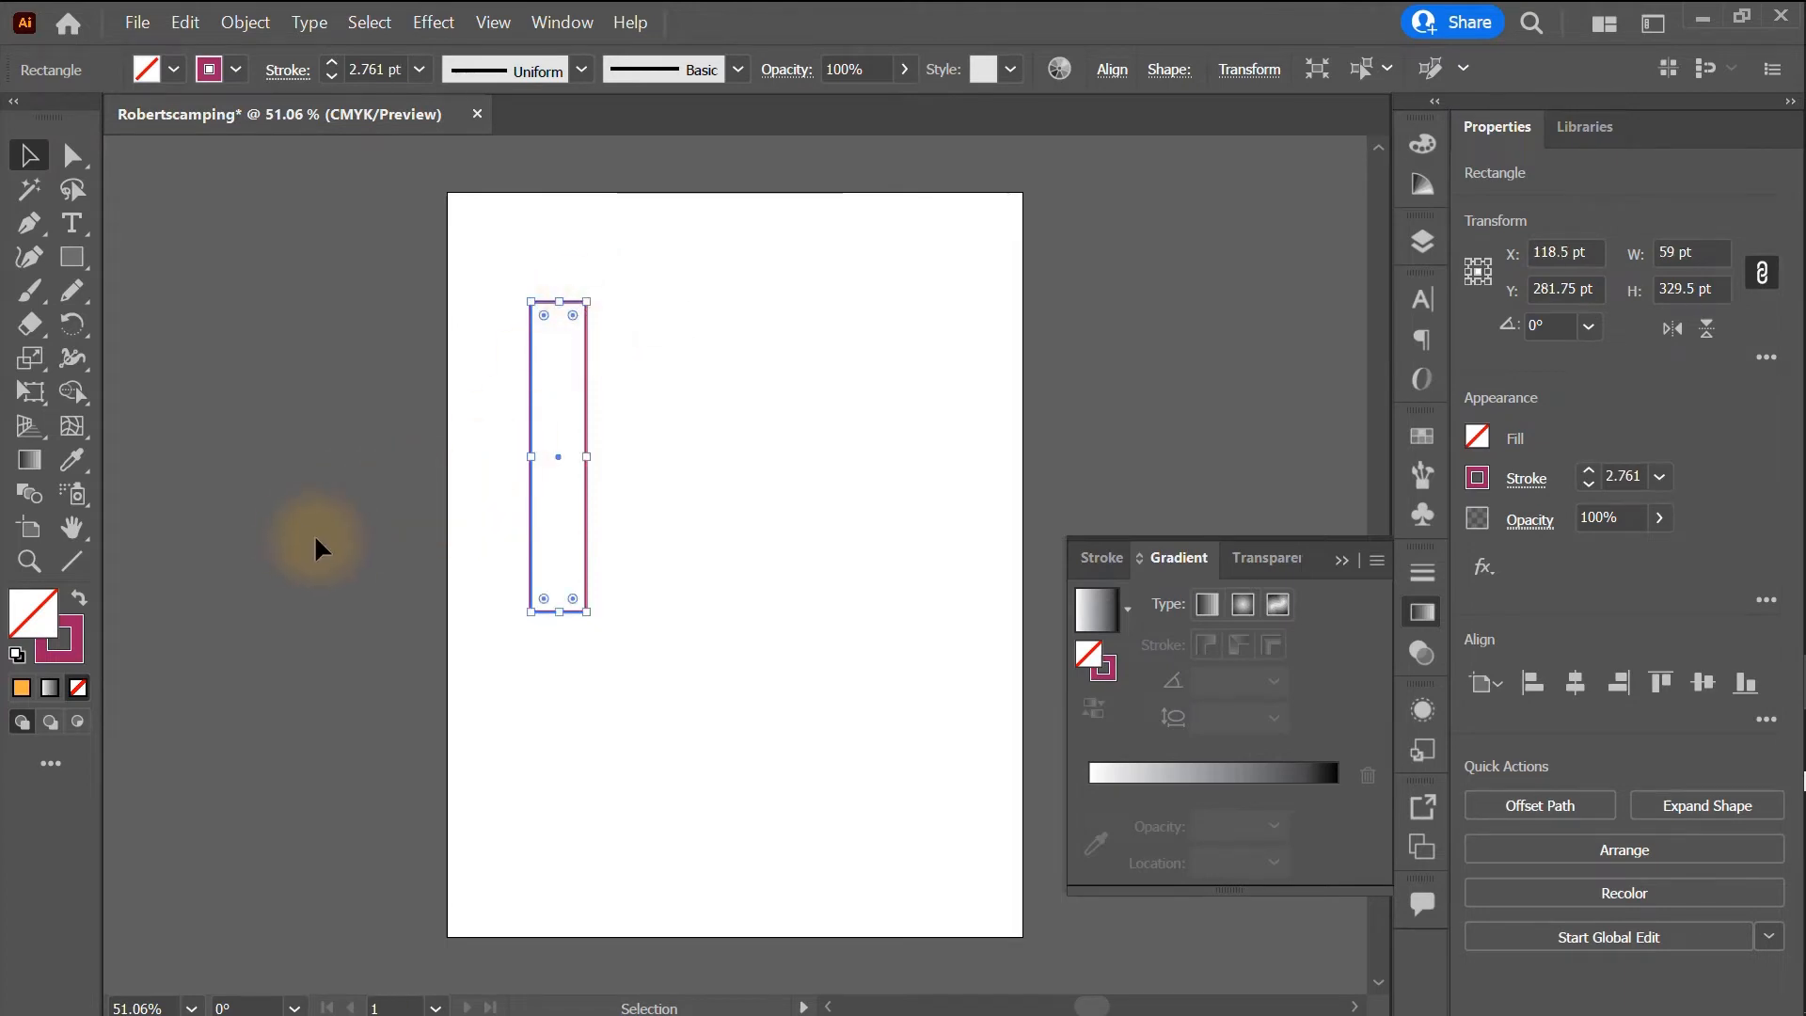
pyautogui.hotkey('ctrl', 'z')
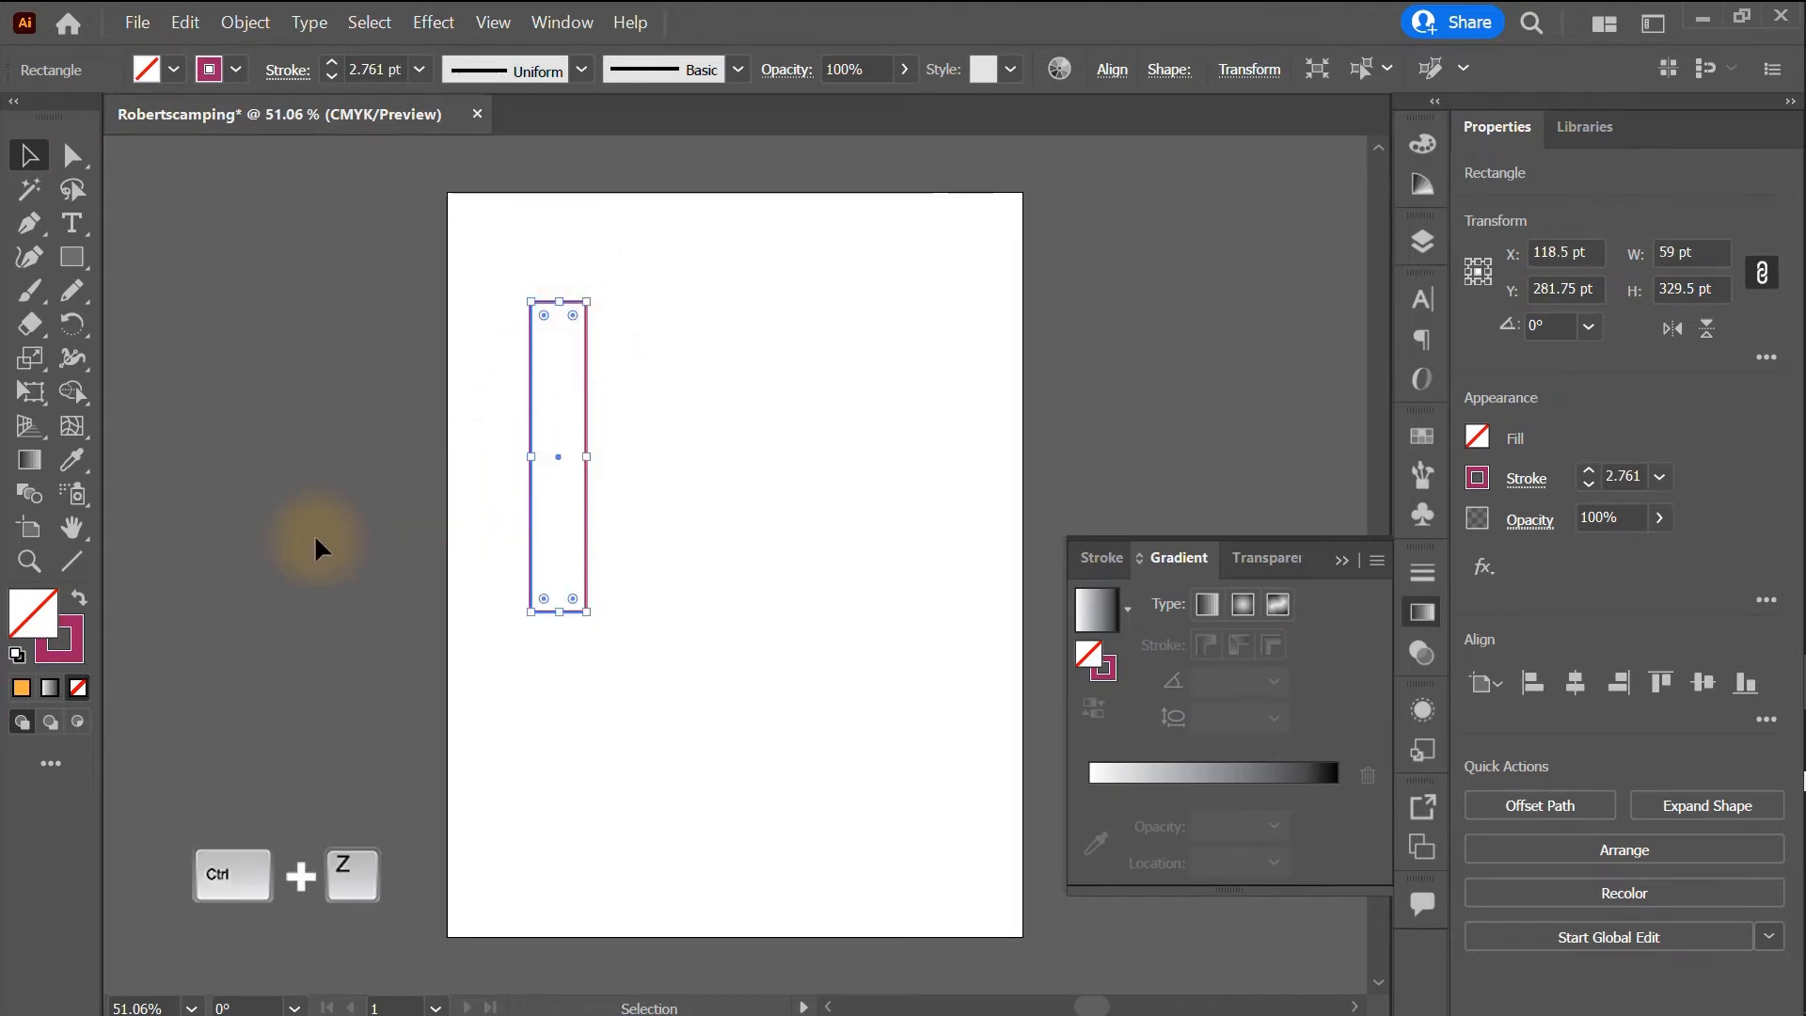
pyautogui.hotkey('ctrl', 'z')
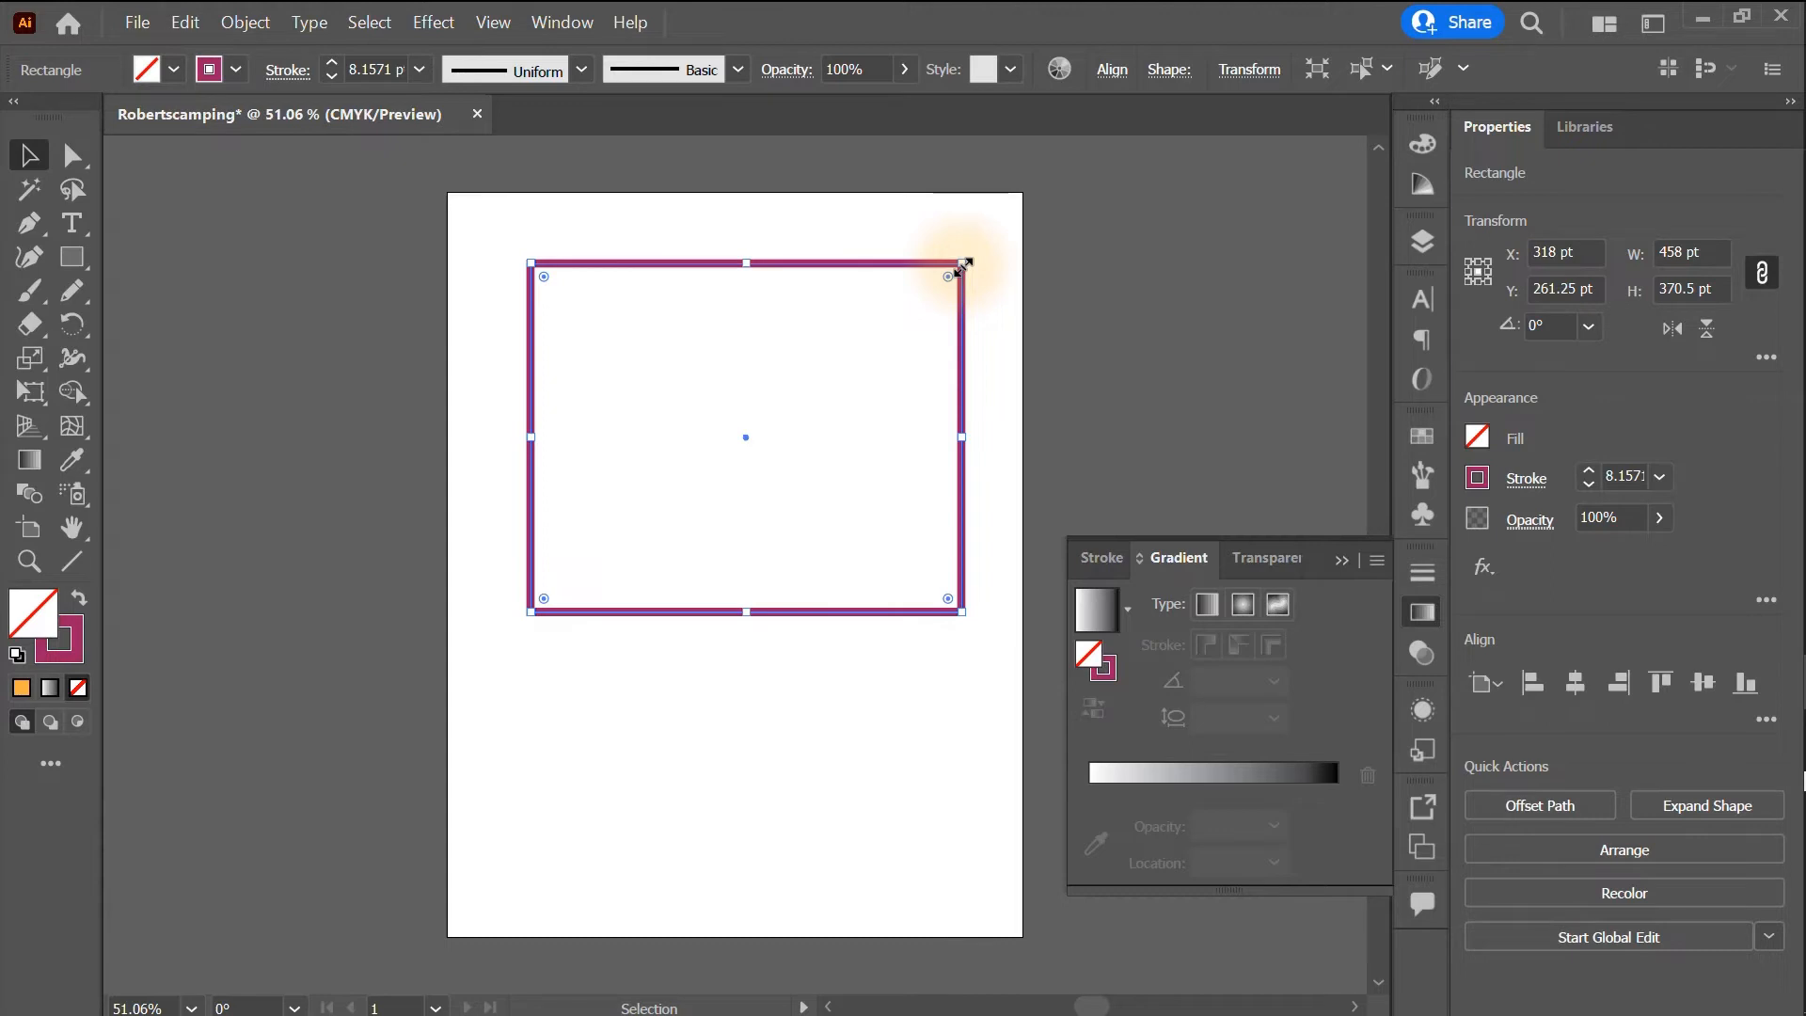
# - Scale the rectangle down proportionally to about 394 pt by 319 pt, rotate it slightly, and undo the rotation
pyautogui.press('shift')
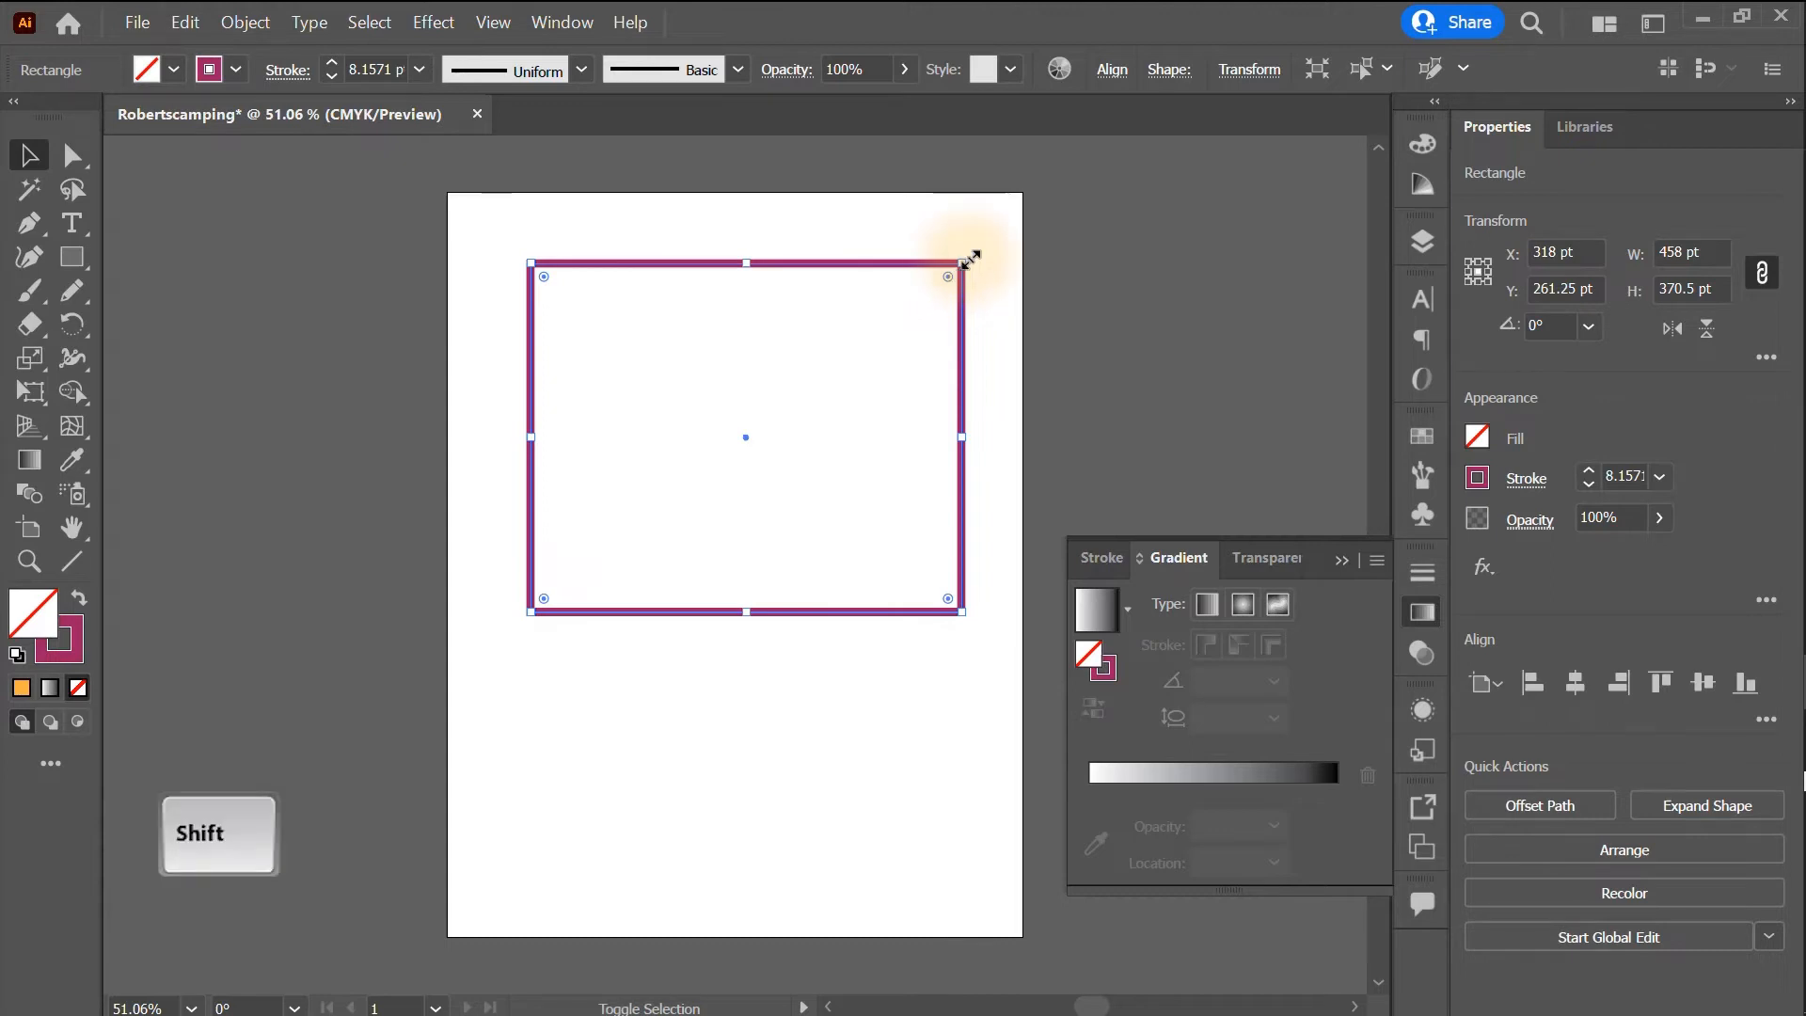
pyautogui.moveTo(967, 257)
pyautogui.mouseDown()
pyautogui.moveTo(709, 371)
pyautogui.moveTo(613, 451)
pyautogui.moveTo(898, 360)
pyautogui.moveTo(649, 476)
pyautogui.moveTo(984, 315)
pyautogui.moveTo(748, 403)
pyautogui.moveTo(903, 287)
pyautogui.moveTo(856, 264)
pyautogui.moveTo(559, 291)
pyautogui.moveTo(519, 512)
pyautogui.moveTo(666, 577)
pyautogui.moveTo(866, 423)
pyautogui.moveTo(827, 347)
pyautogui.moveTo(830, 370)
pyautogui.mouseUp()
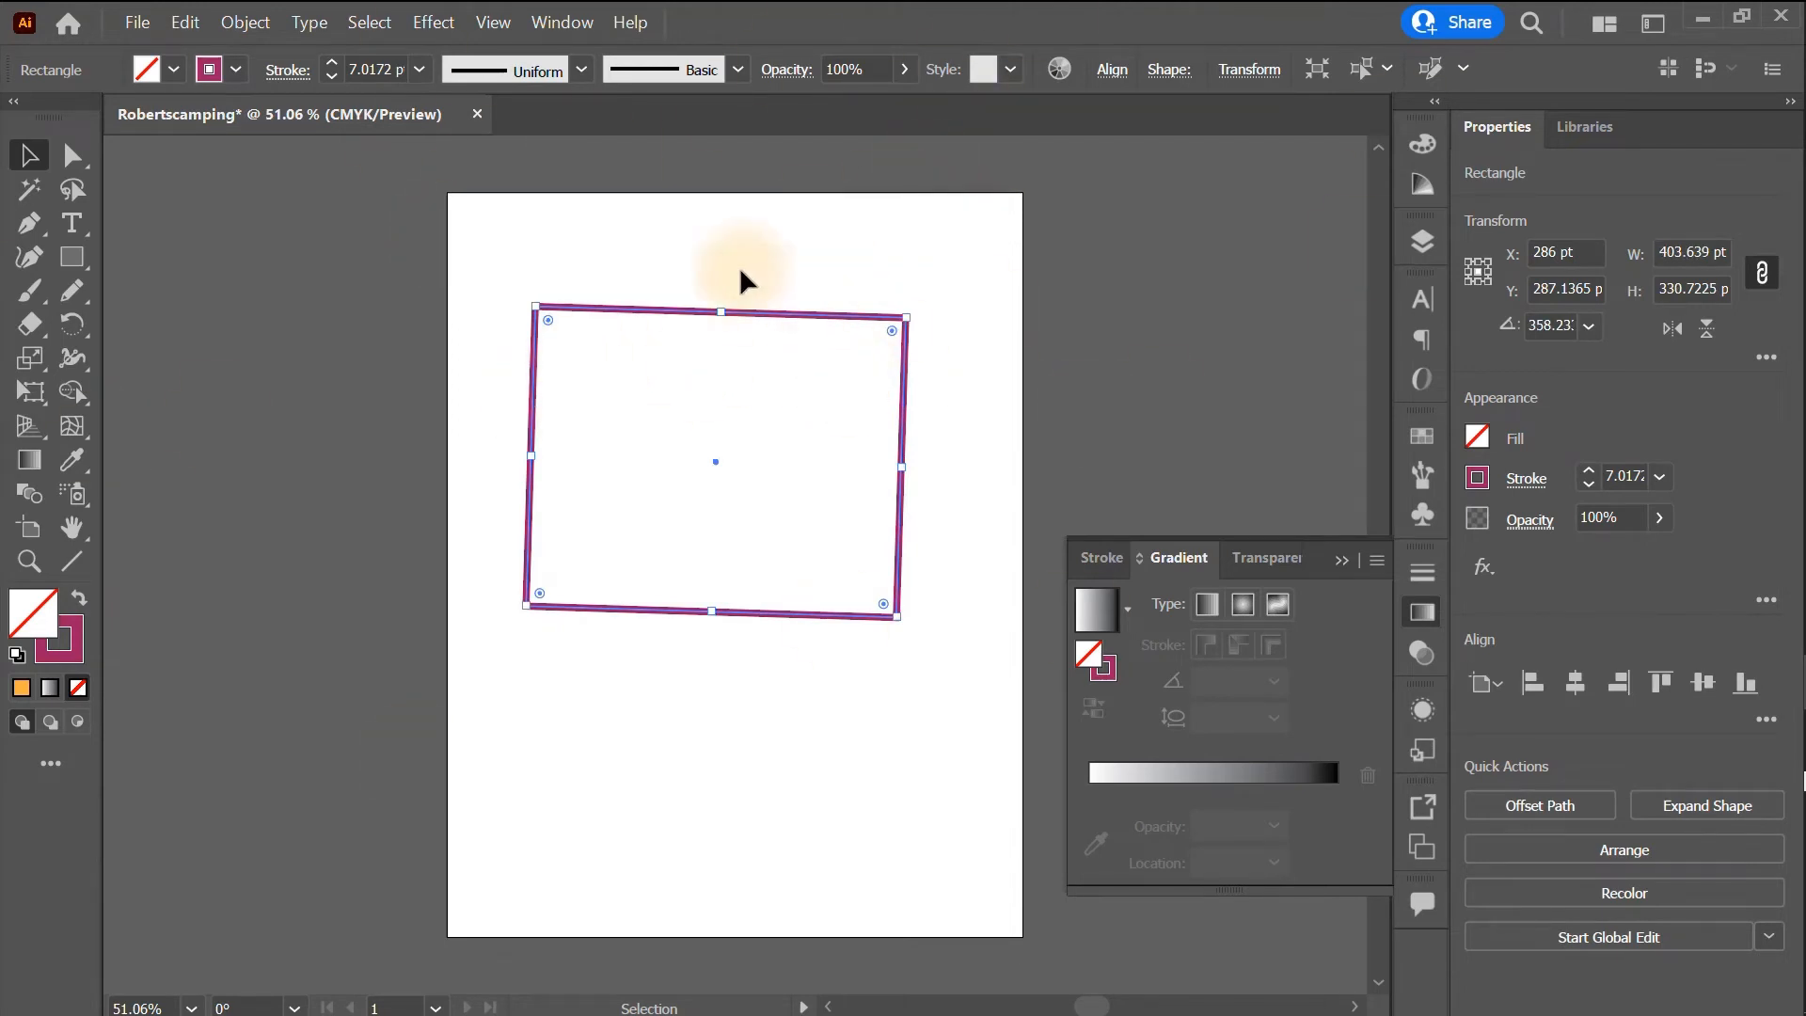
pyautogui.hotkey('ctrl', 'z')
pyautogui.hotkey('ctrl', 'z')
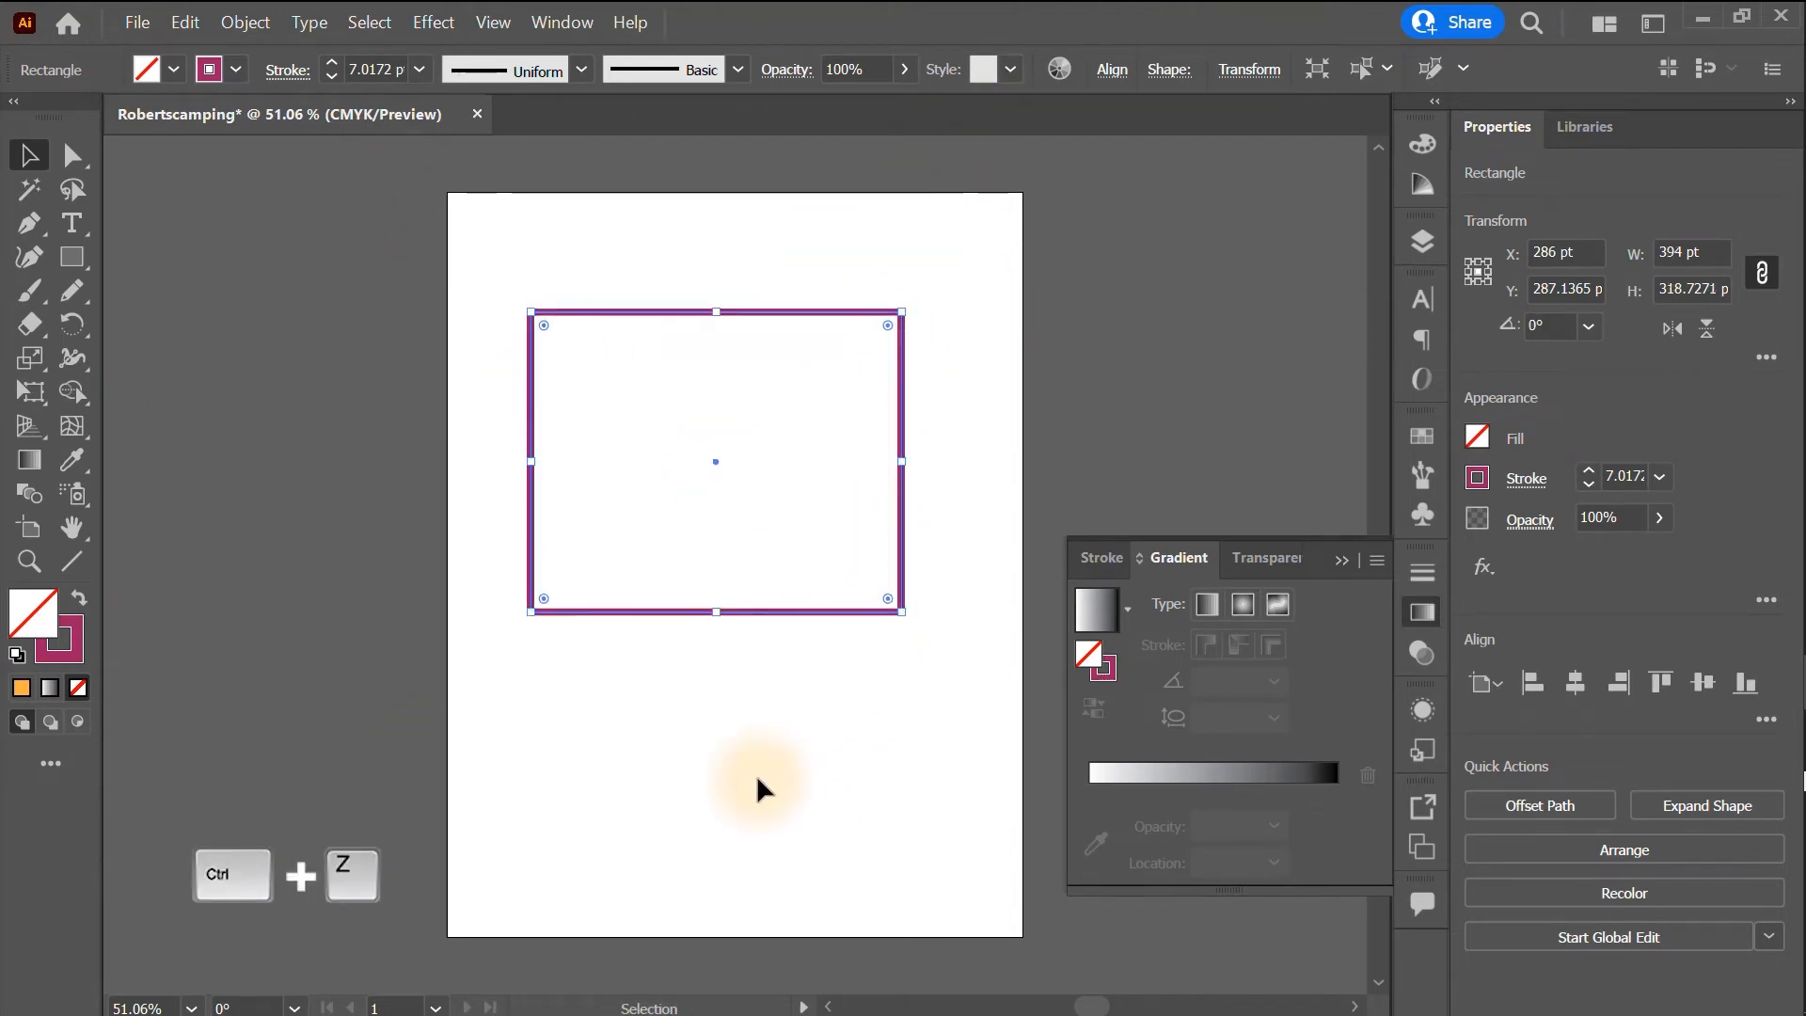
# - Reshape the rectangle into a notched arrowhead by moving three of its corner anchor points individually with the Direct Selection tool
pyautogui.click(73, 156)
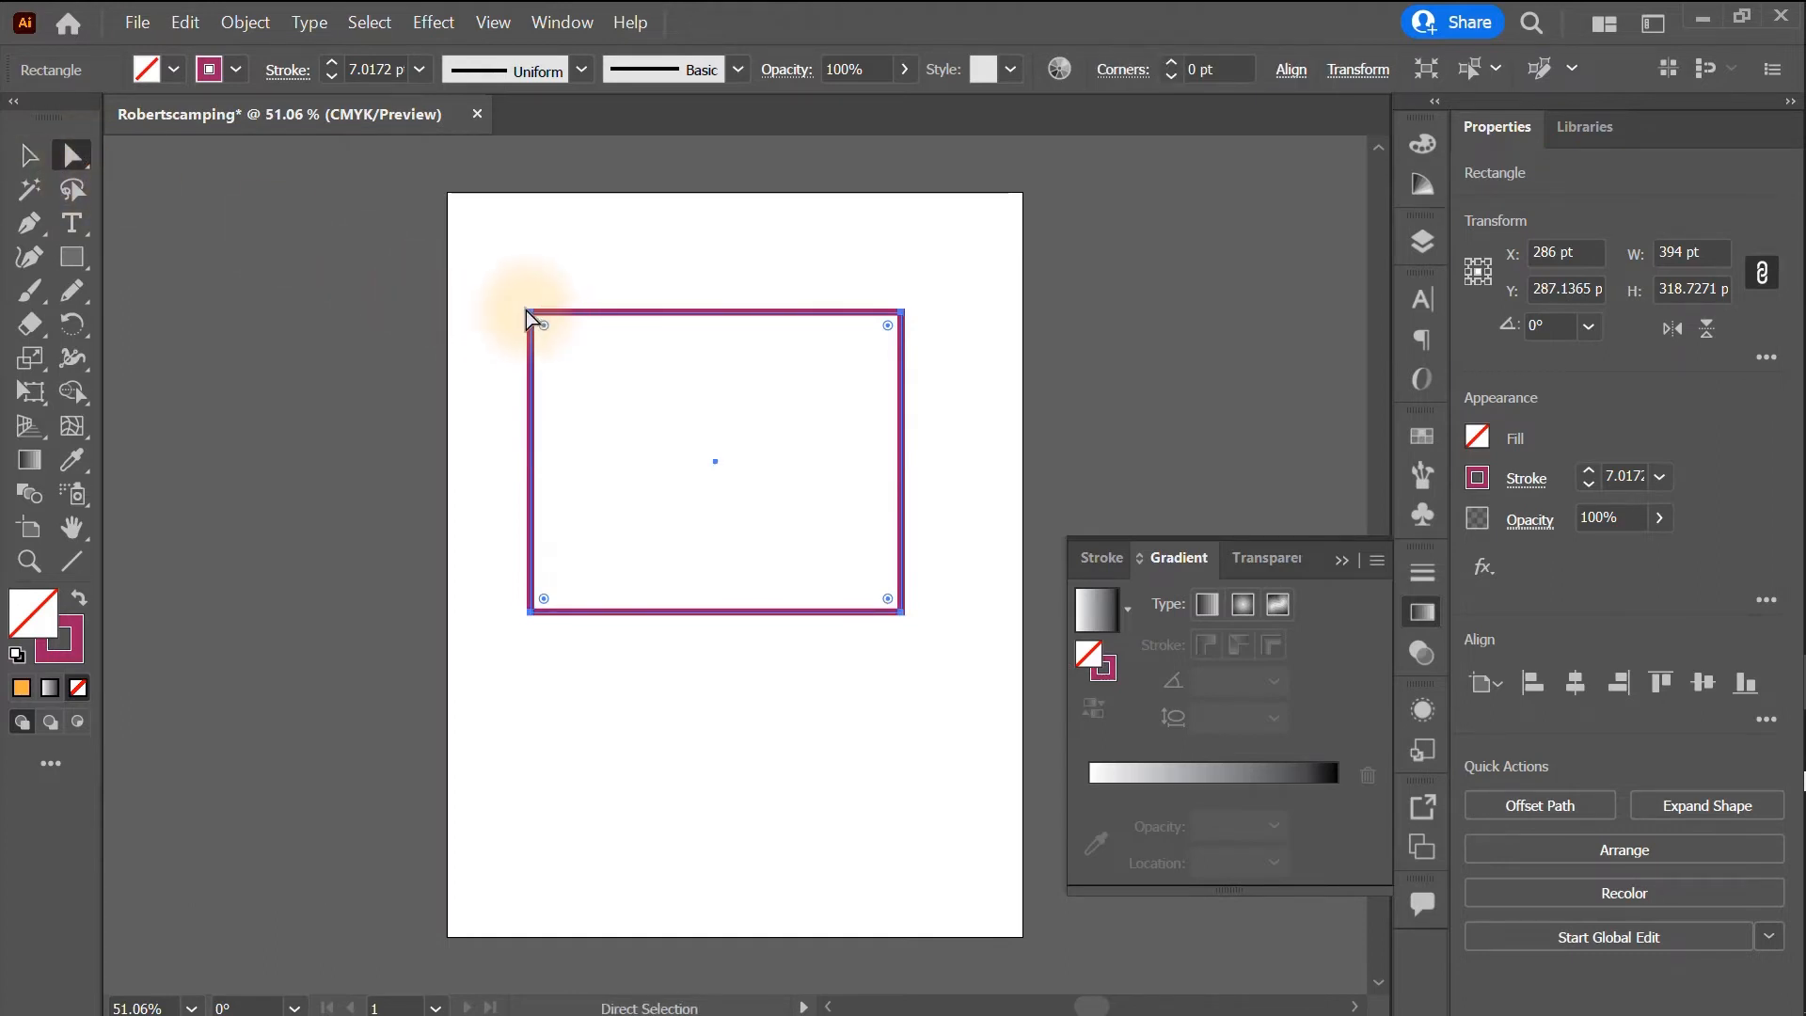
pyautogui.click(529, 313)
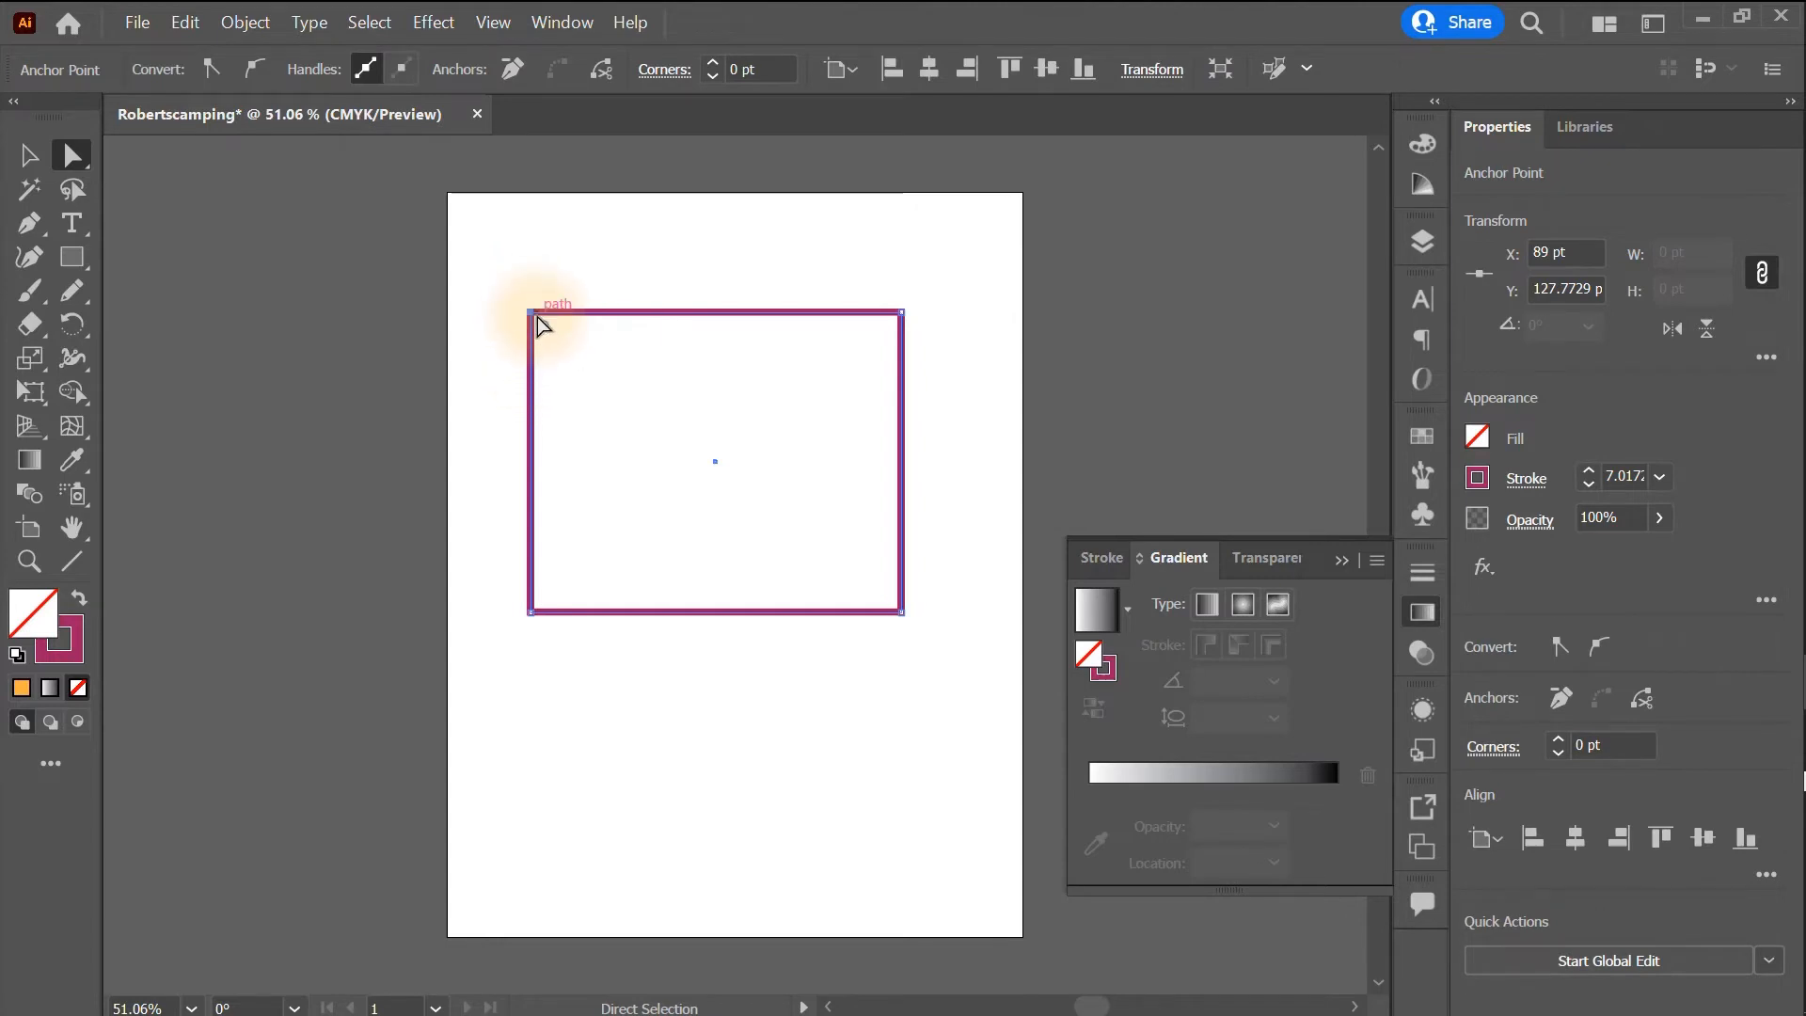
pyautogui.moveTo(532, 319); pyautogui.dragTo(757, 497)
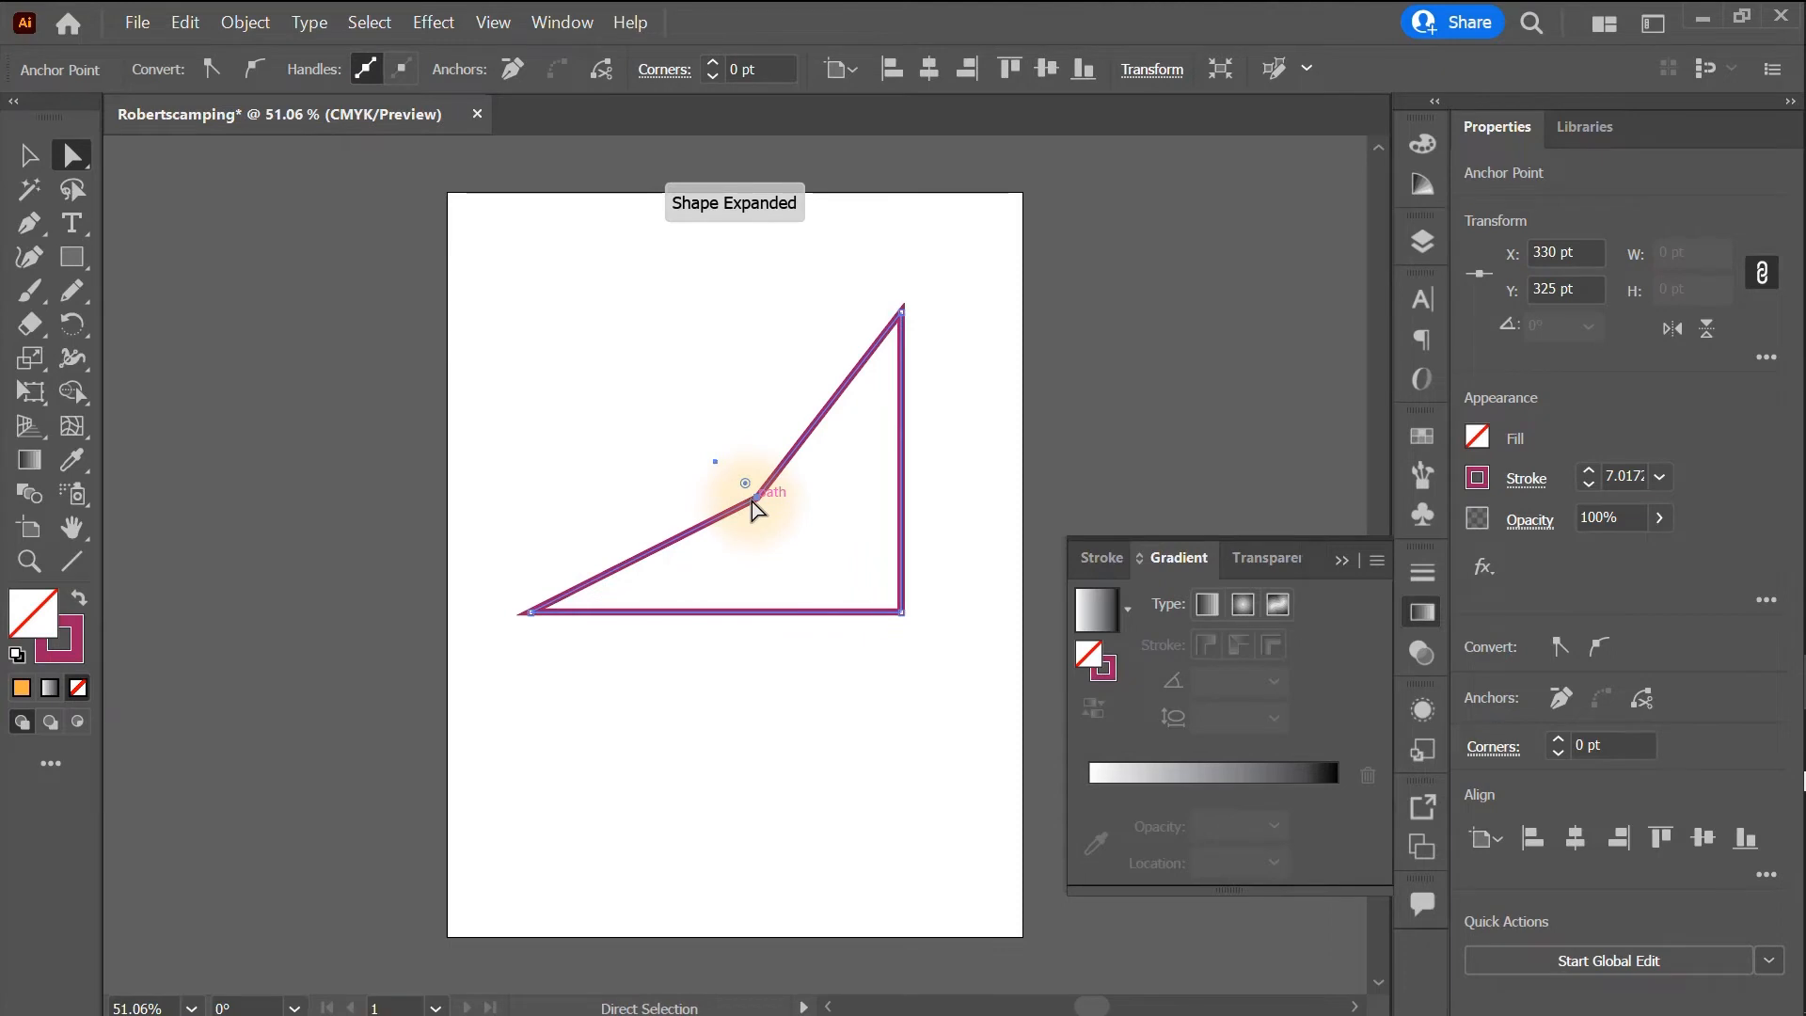
pyautogui.moveTo(755, 501); pyautogui.dragTo(847, 544)
pyautogui.moveTo(534, 600); pyautogui.dragTo(516, 445)
pyautogui.moveTo(906, 315); pyautogui.dragTo(662, 247)
pyautogui.moveTo(847, 544); pyautogui.dragTo(668, 416)
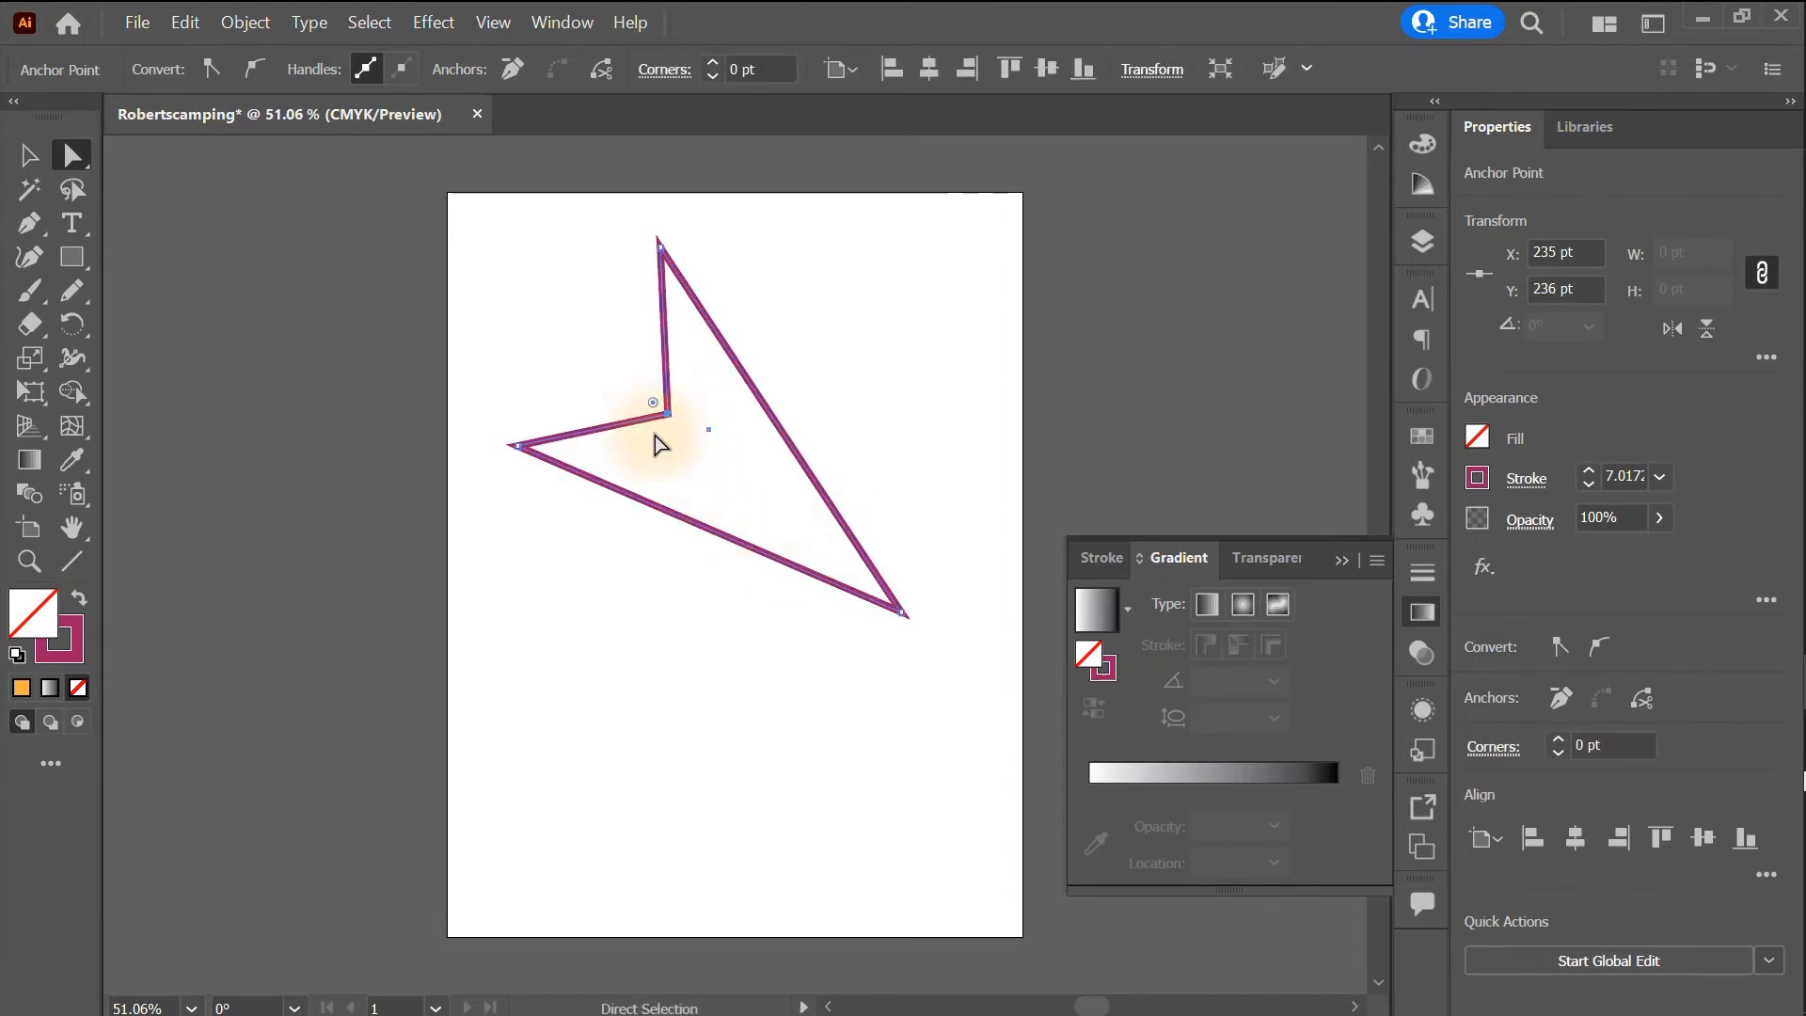
# - Rotate the arrowhead shape about 129° so that its long tip points straight up
pyautogui.click(26, 156)
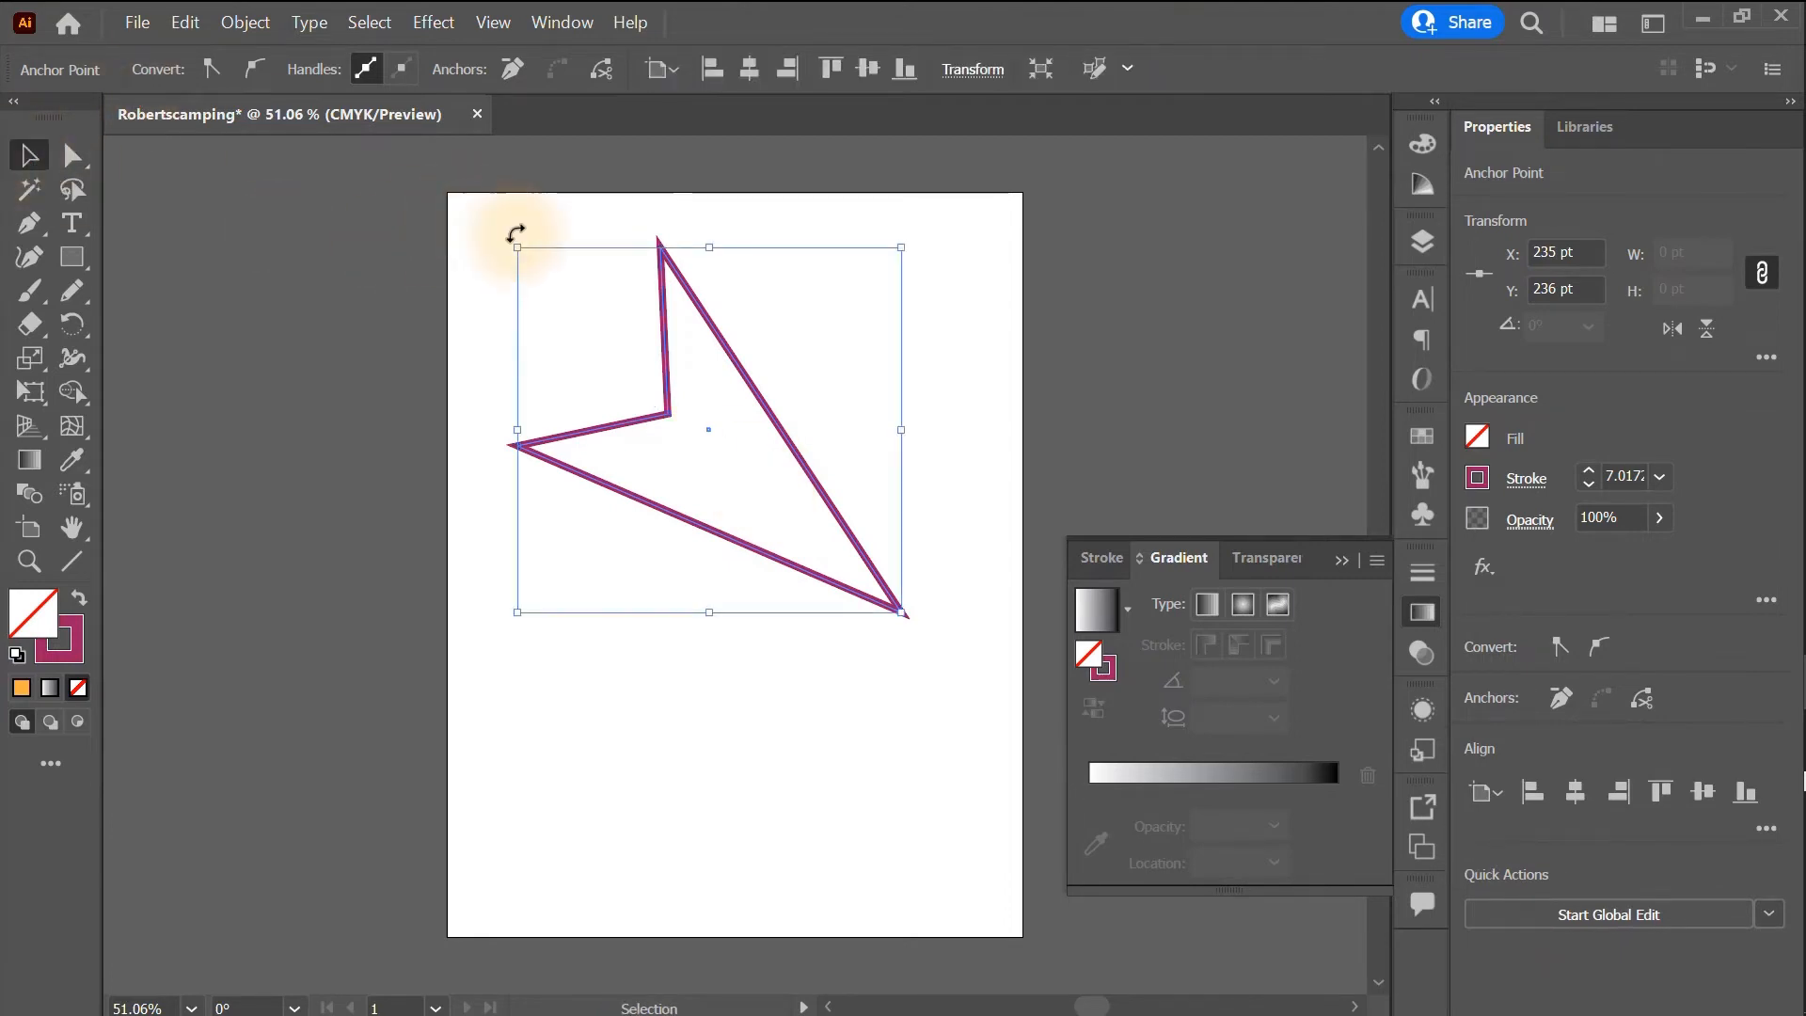
pyautogui.moveTo(504, 243); pyautogui.dragTo(697, 647)
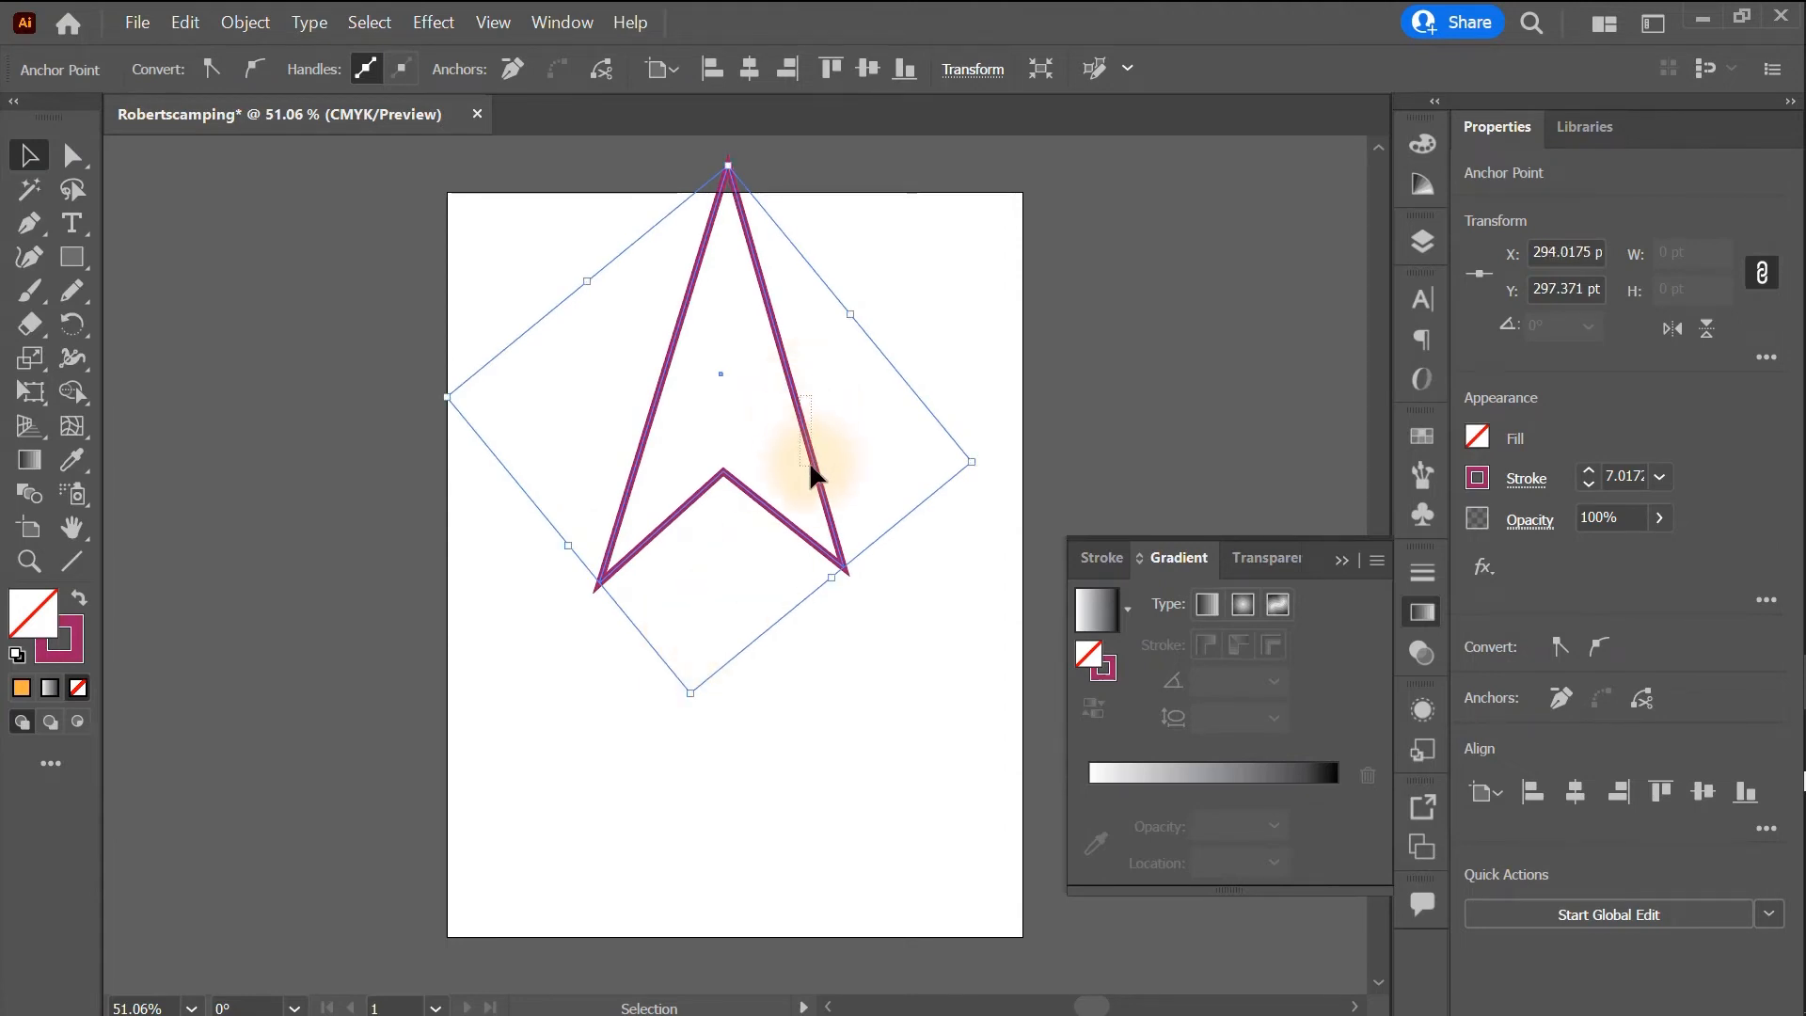
# - Fill the arrowhead with the last used light orange and move it down so it lies fully on the page
pyautogui.click(820, 523)
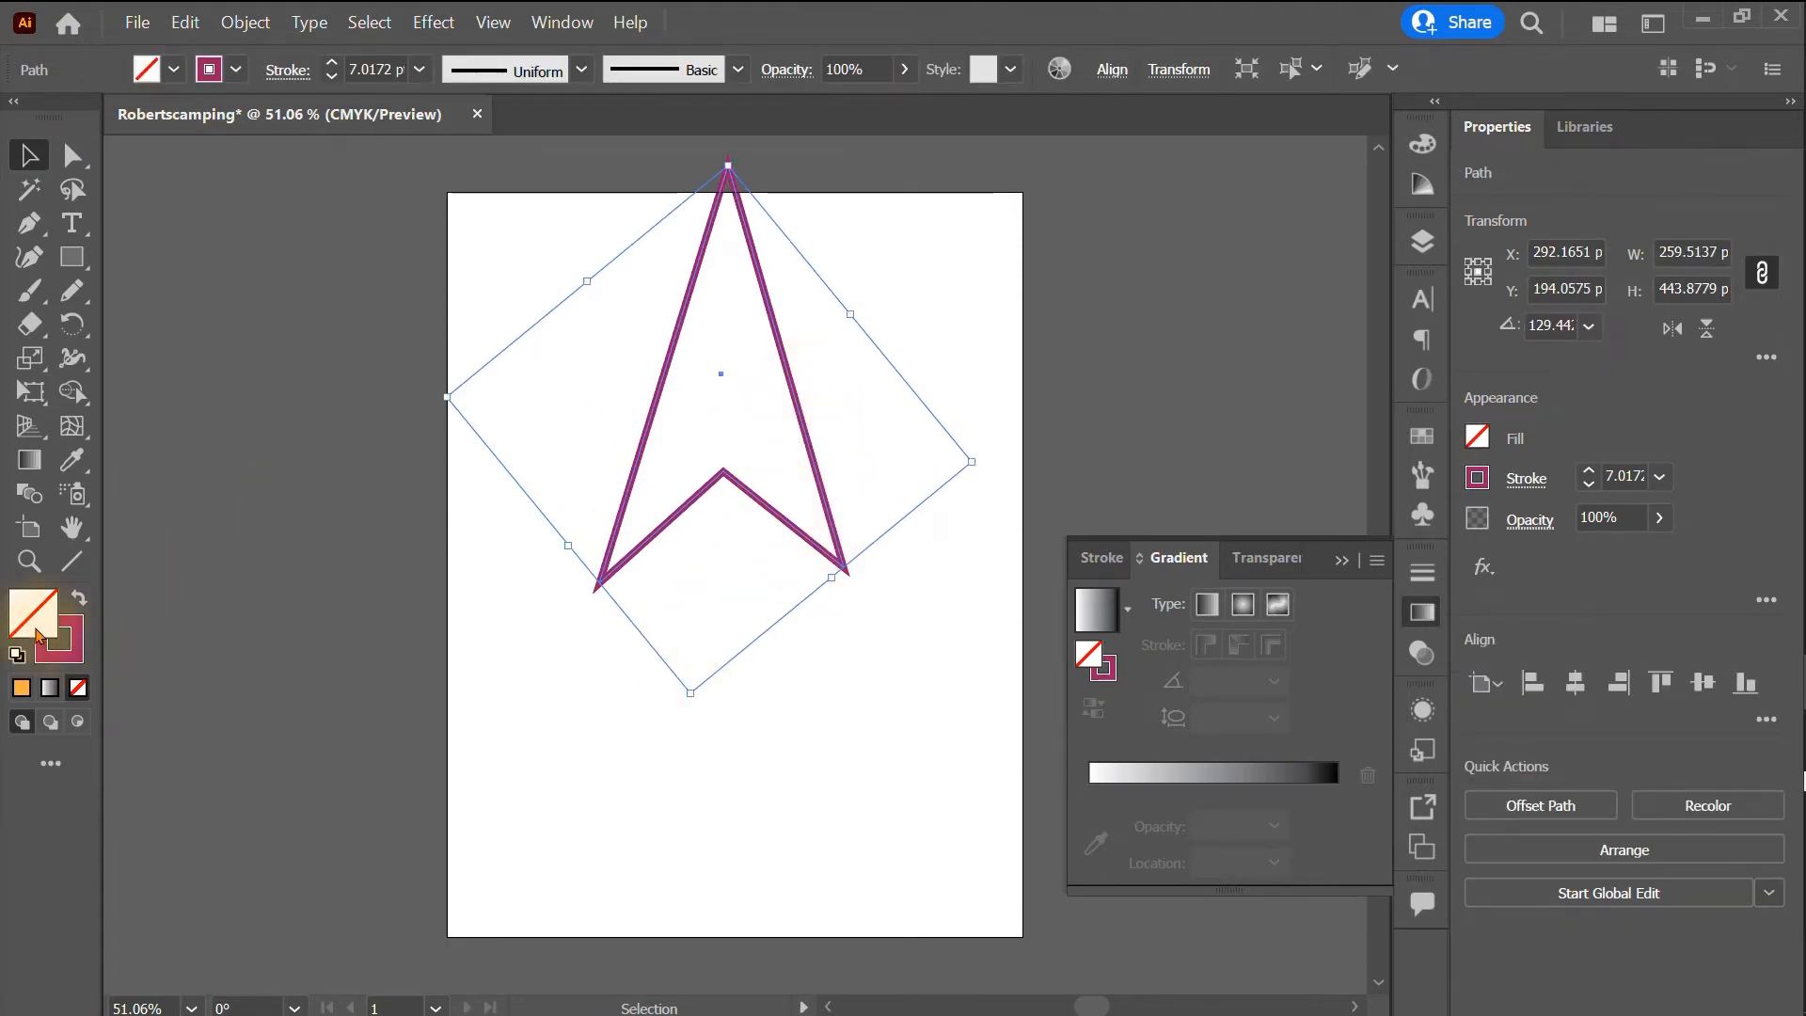
pyautogui.click(21, 688)
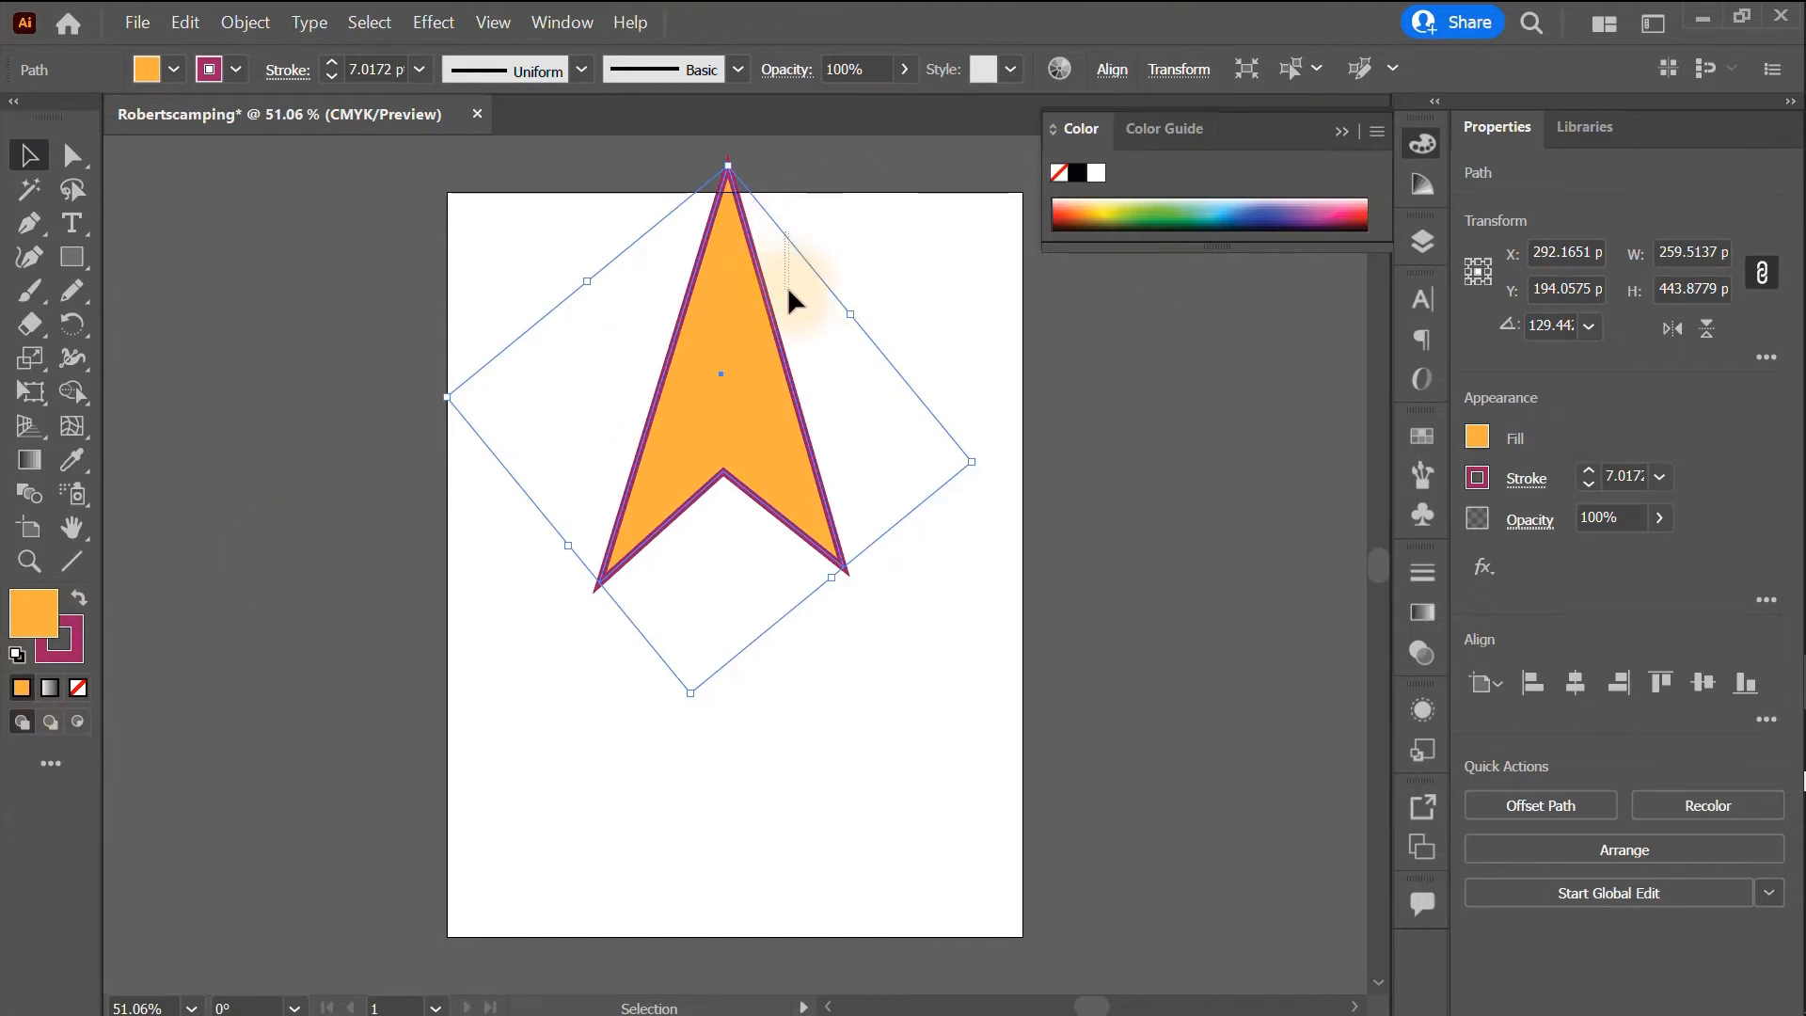
pyautogui.moveTo(787, 286); pyautogui.dragTo(783, 425)
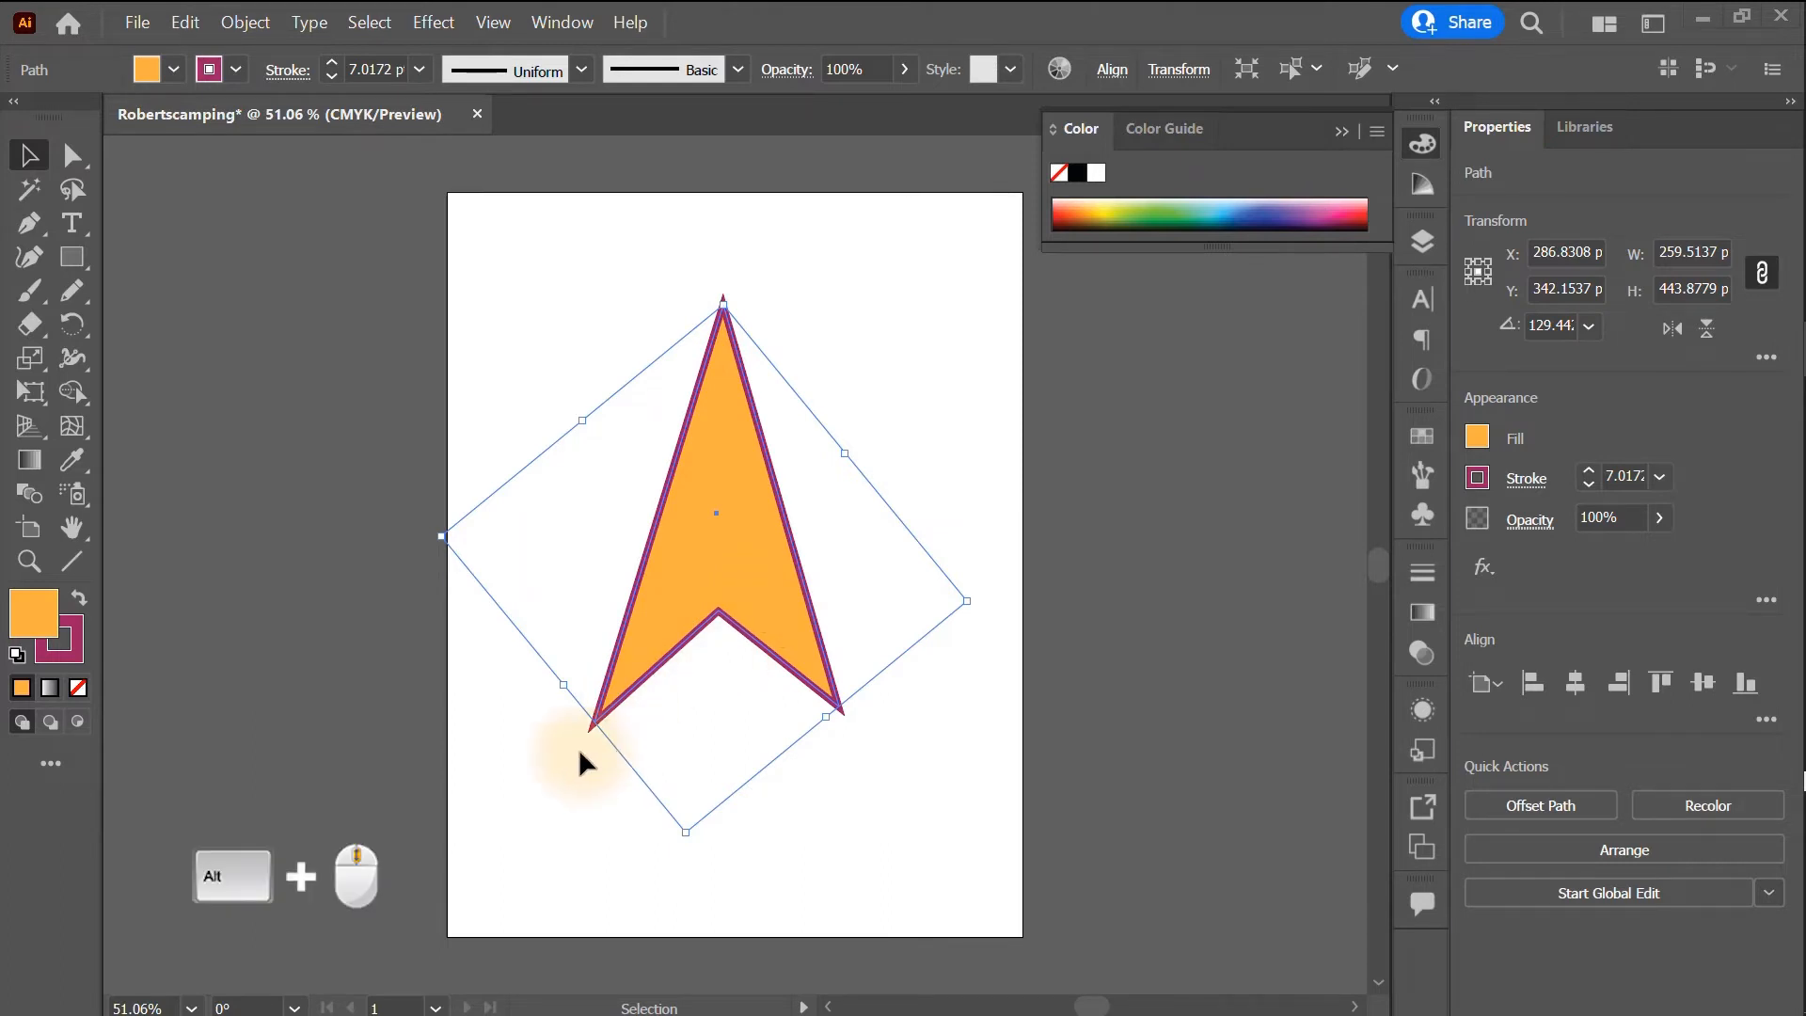
# - Pull the arrowhead's lower-left tip anchor point farther outward and up with the Direct Selection tool to widen the shape
pyautogui.keyDown('alt'); pyautogui.scroll(8, 578, 746); pyautogui.keyUp('alt')
pyautogui.keyDown('alt'); pyautogui.scroll(-3, 579, 749); pyautogui.keyUp('alt')
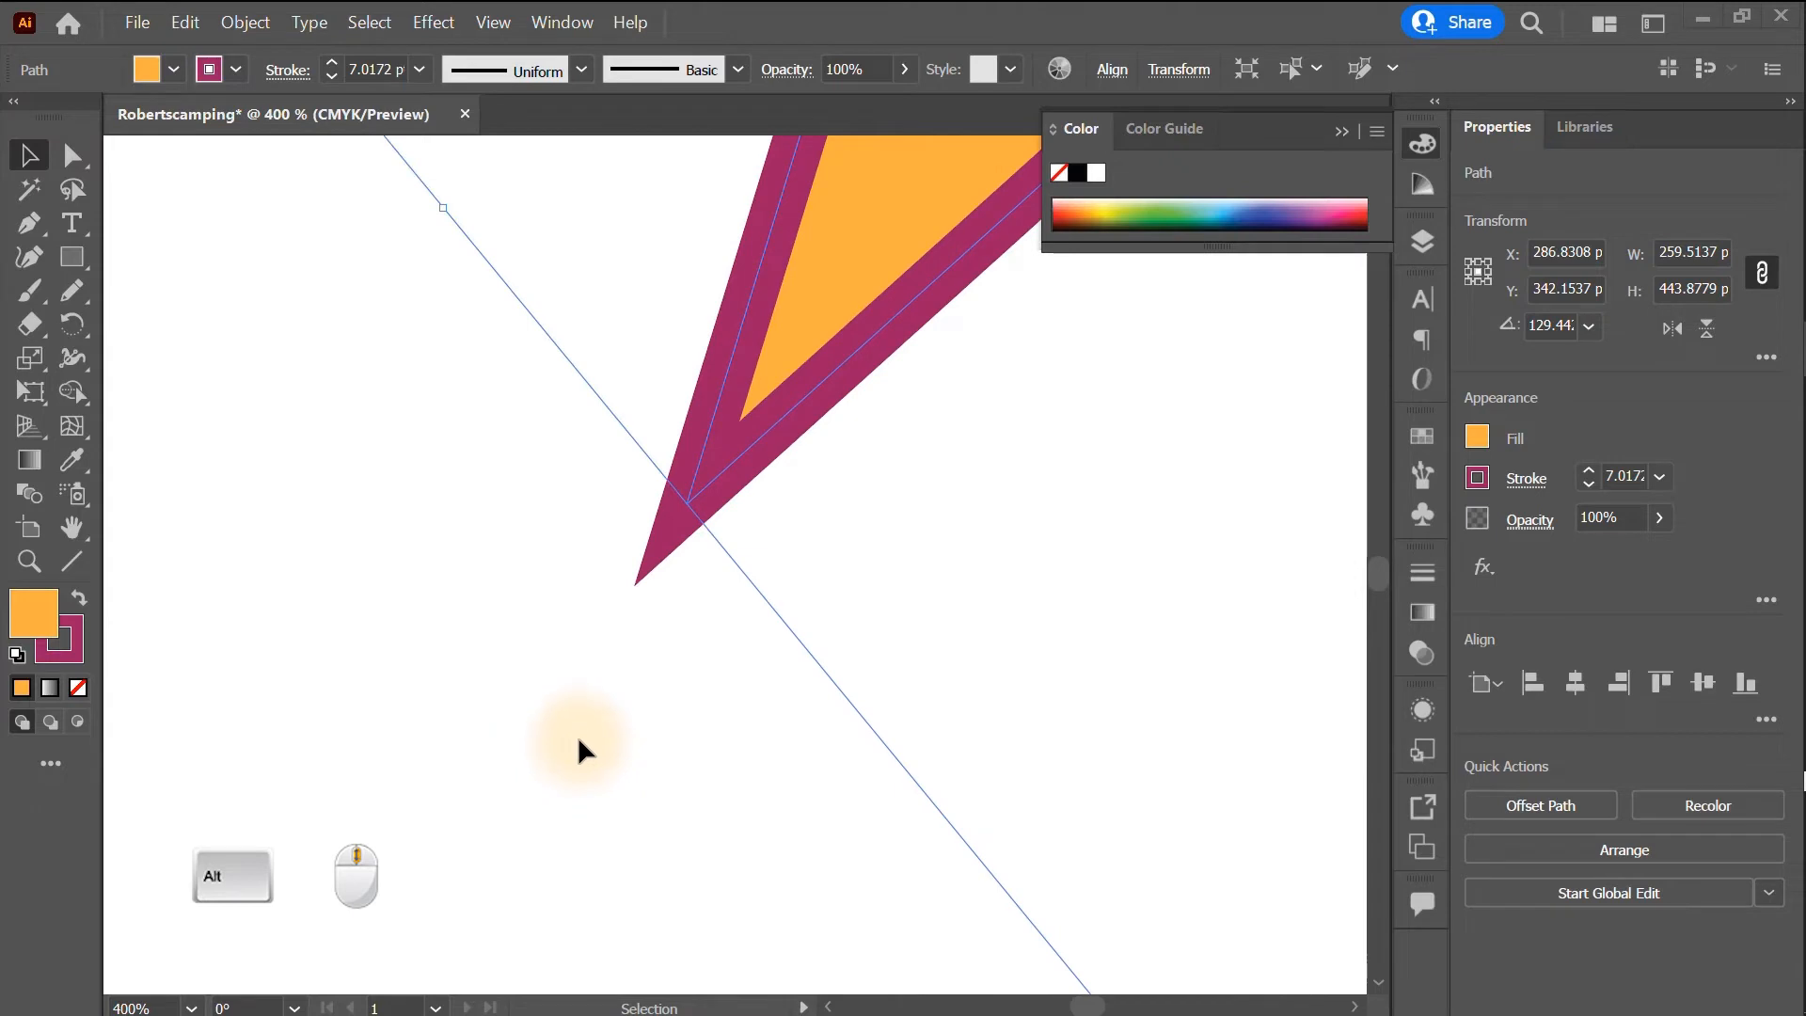
pyautogui.click(461, 376)
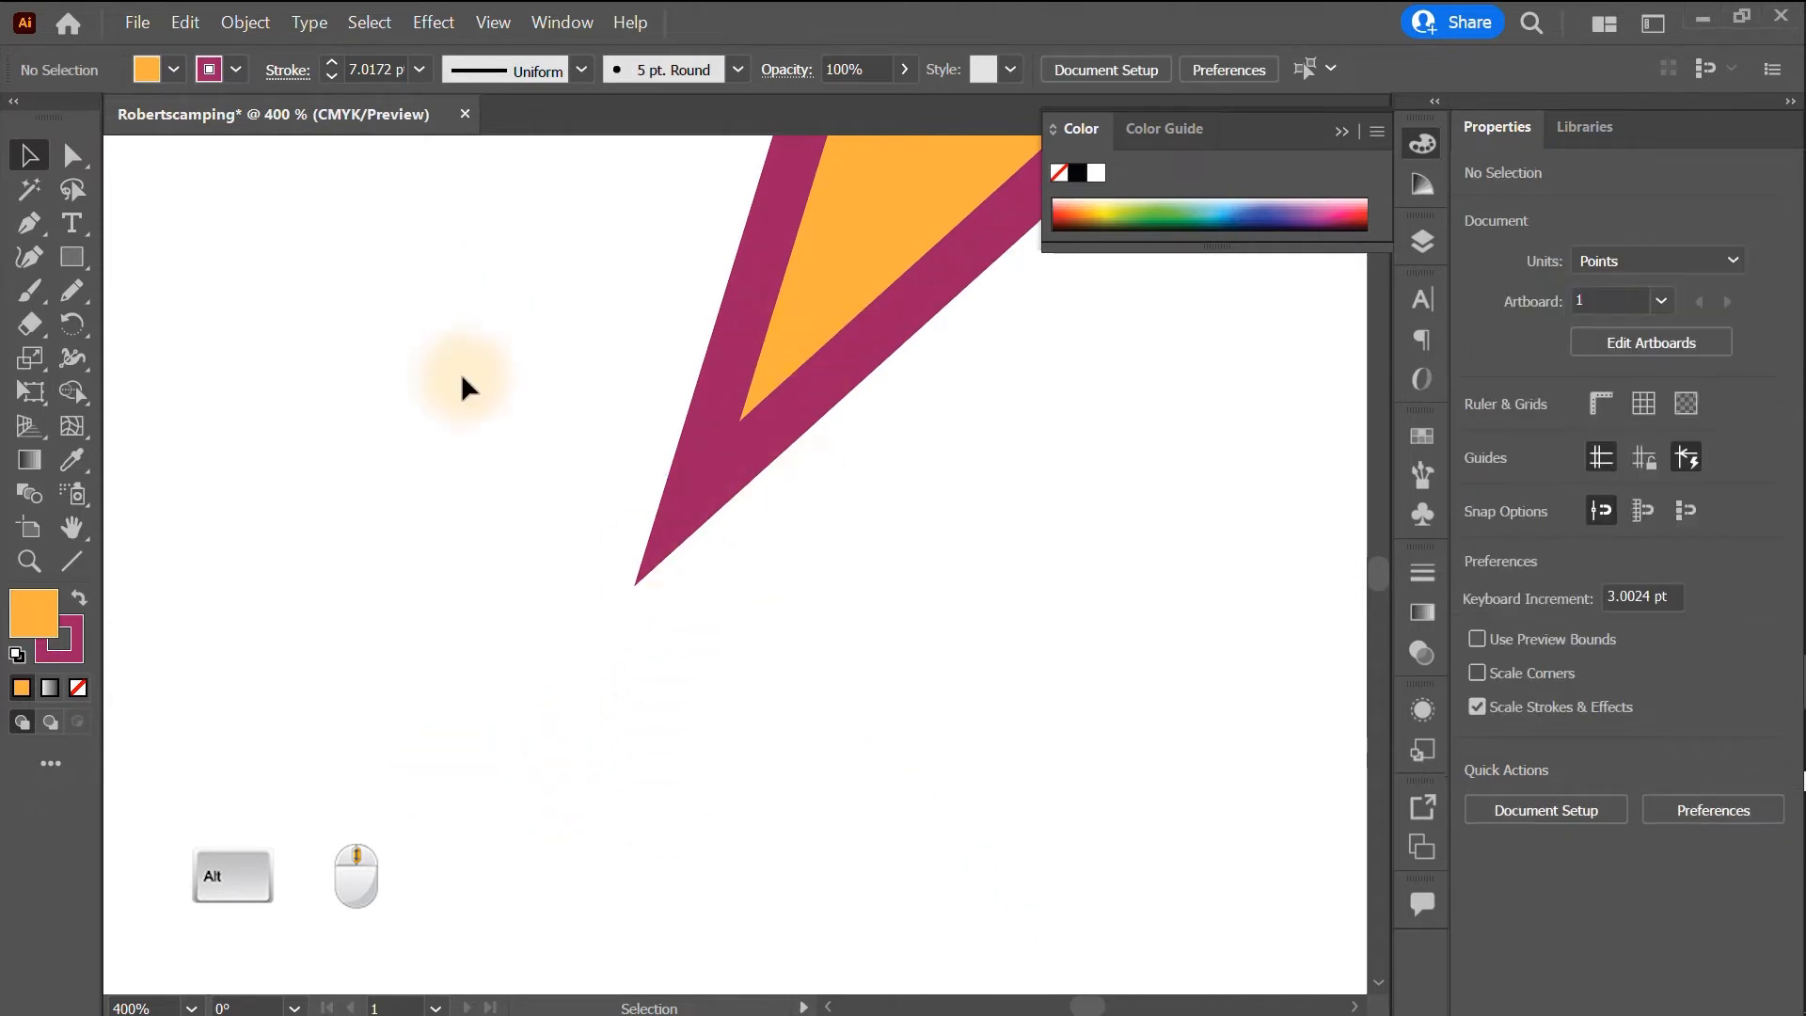
pyautogui.press('space')
pyautogui.moveTo(664, 231); pyautogui.dragTo(526, 547)
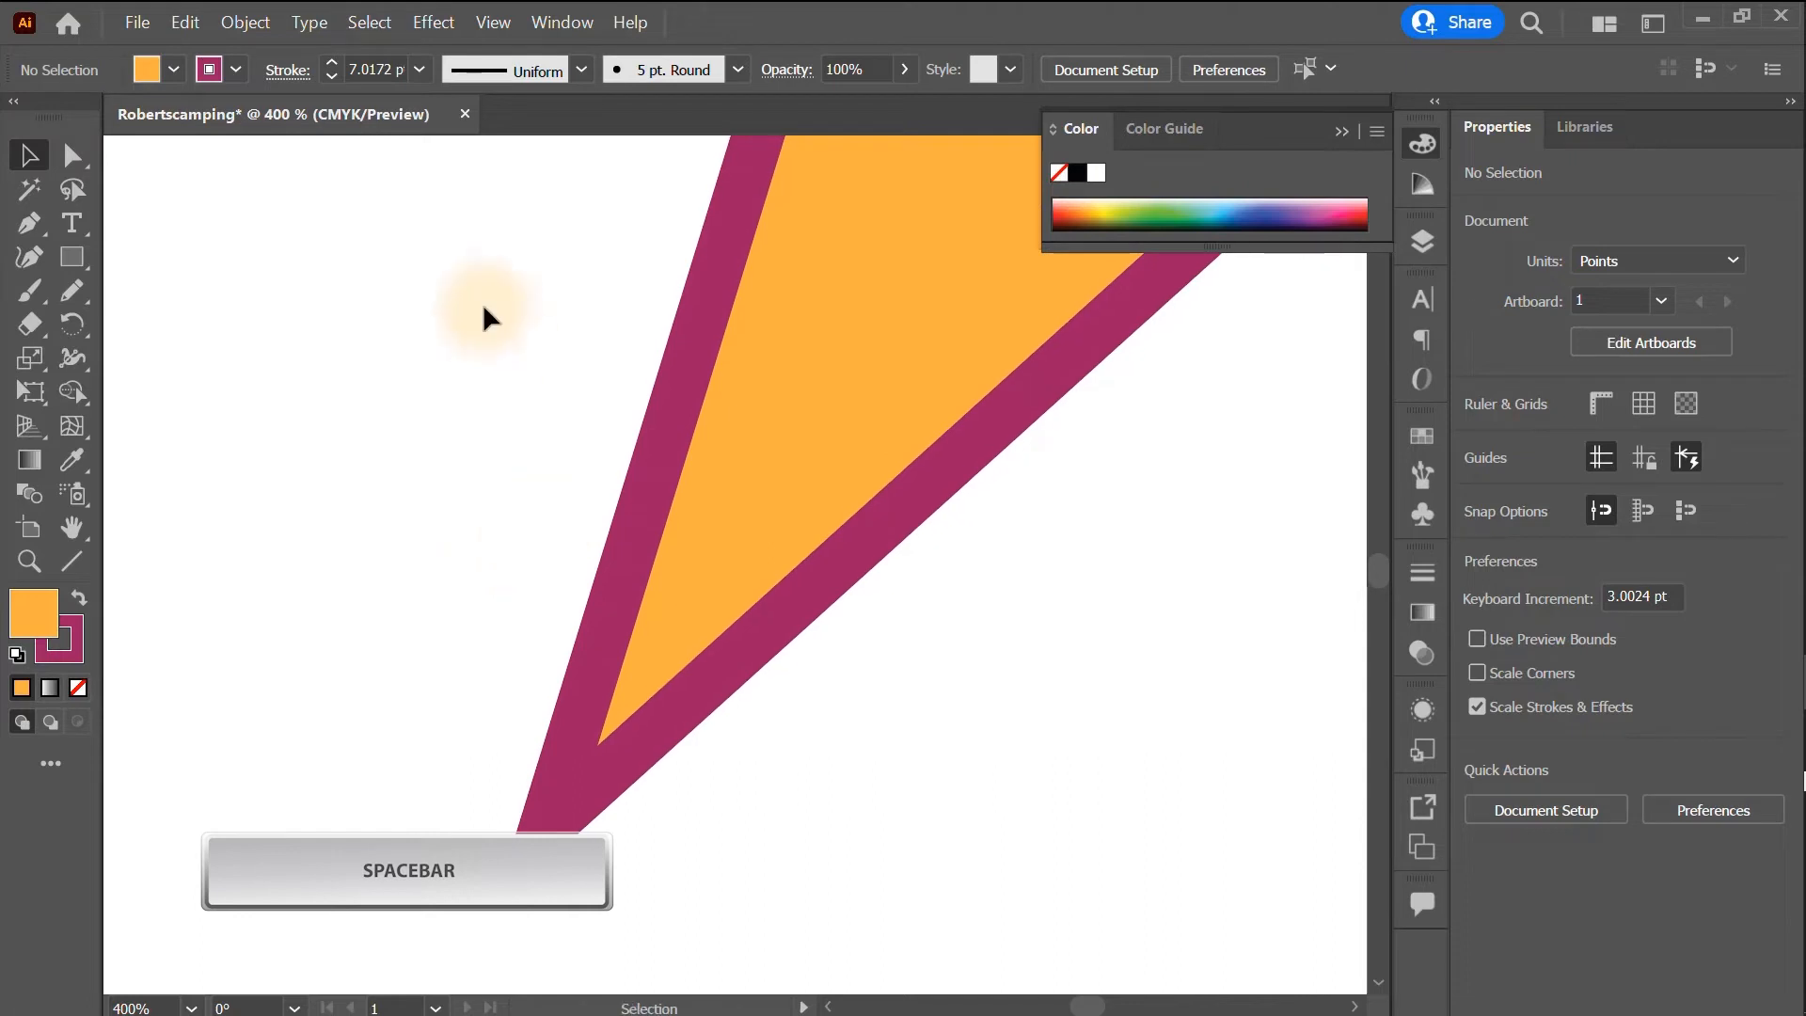
pyautogui.click(72, 155)
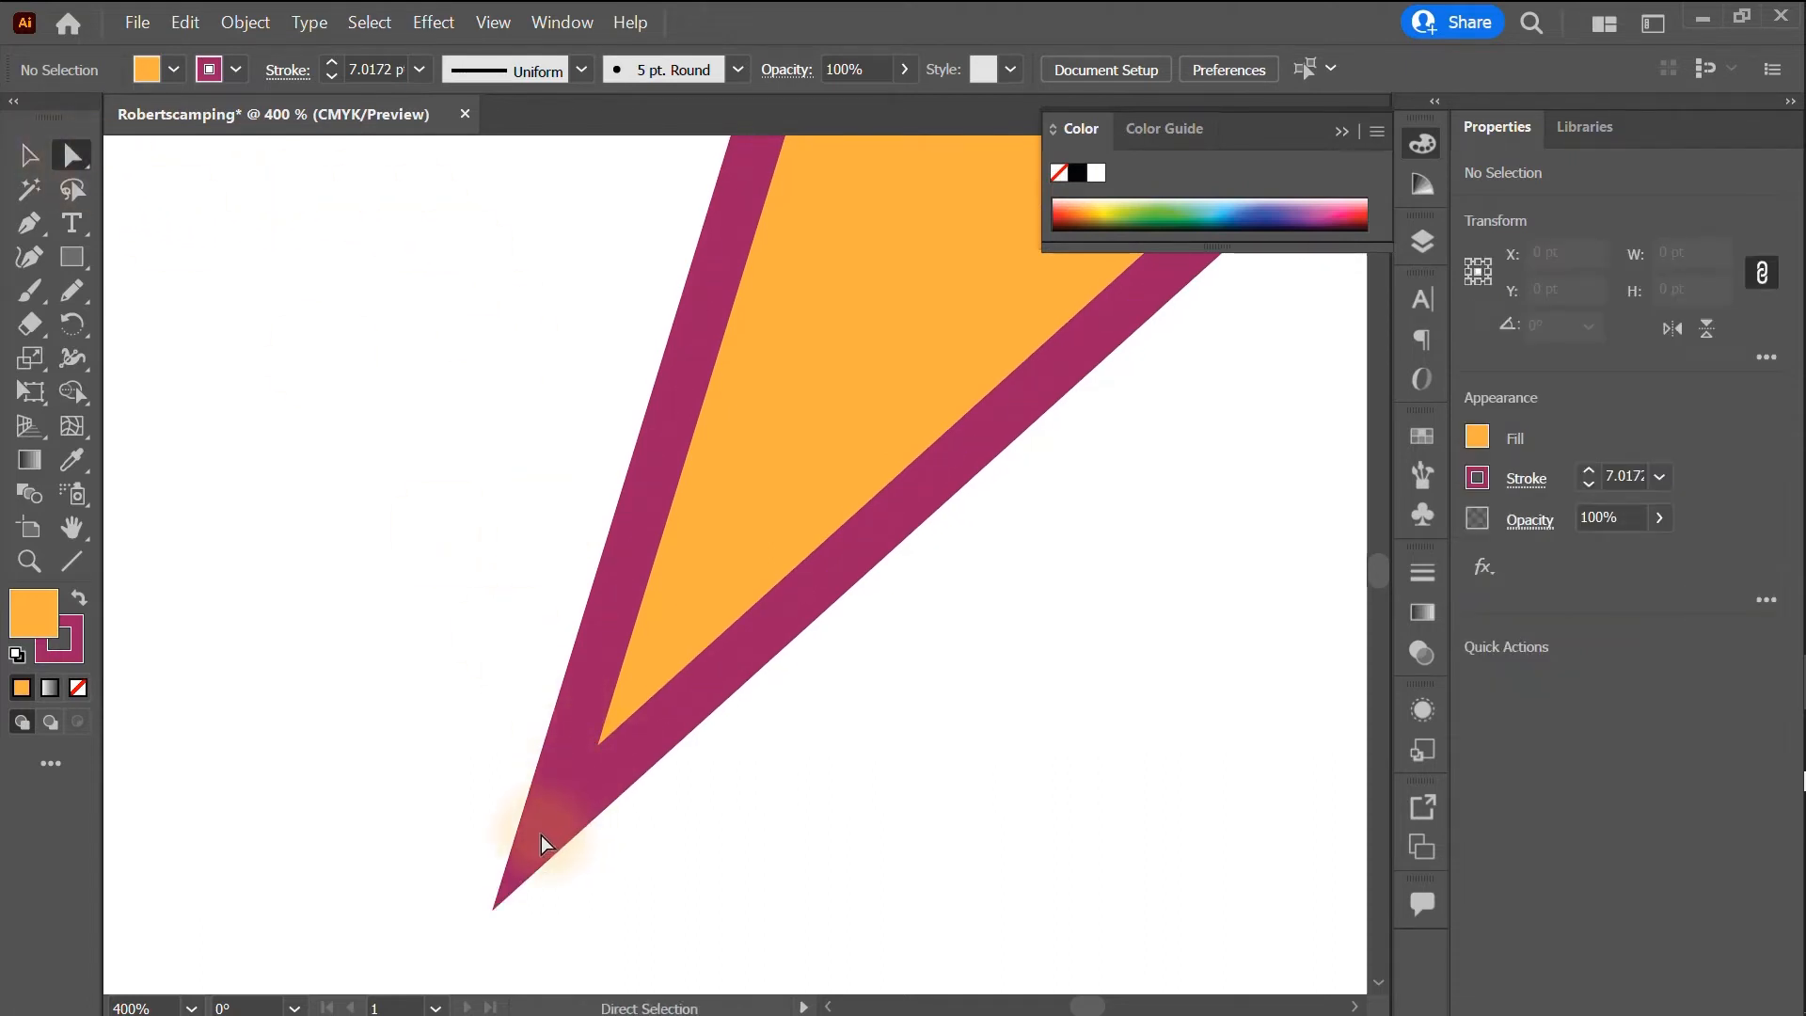
pyautogui.moveTo(544, 835); pyautogui.dragTo(241, 656)
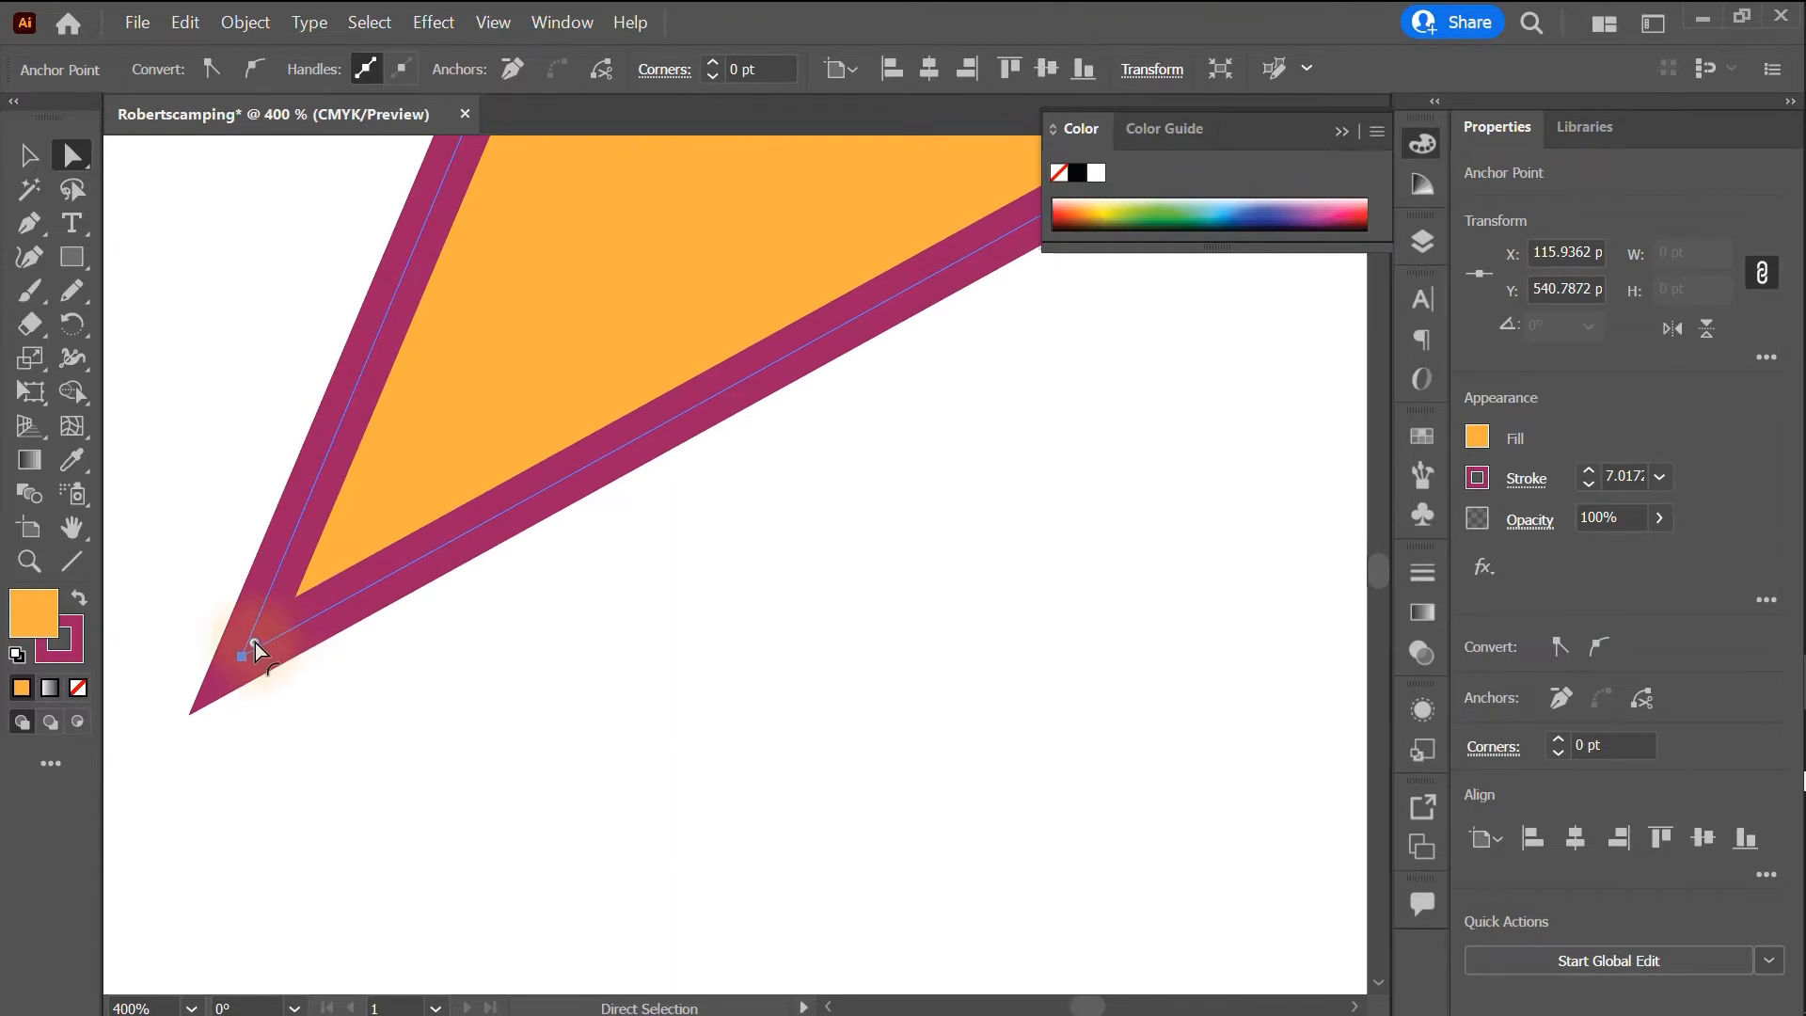
pyautogui.moveTo(256, 641)
pyautogui.mouseDown()
pyautogui.moveTo(482, 256)
pyautogui.moveTo(363, 560)
pyautogui.moveTo(252, 645)
pyautogui.mouseUp()
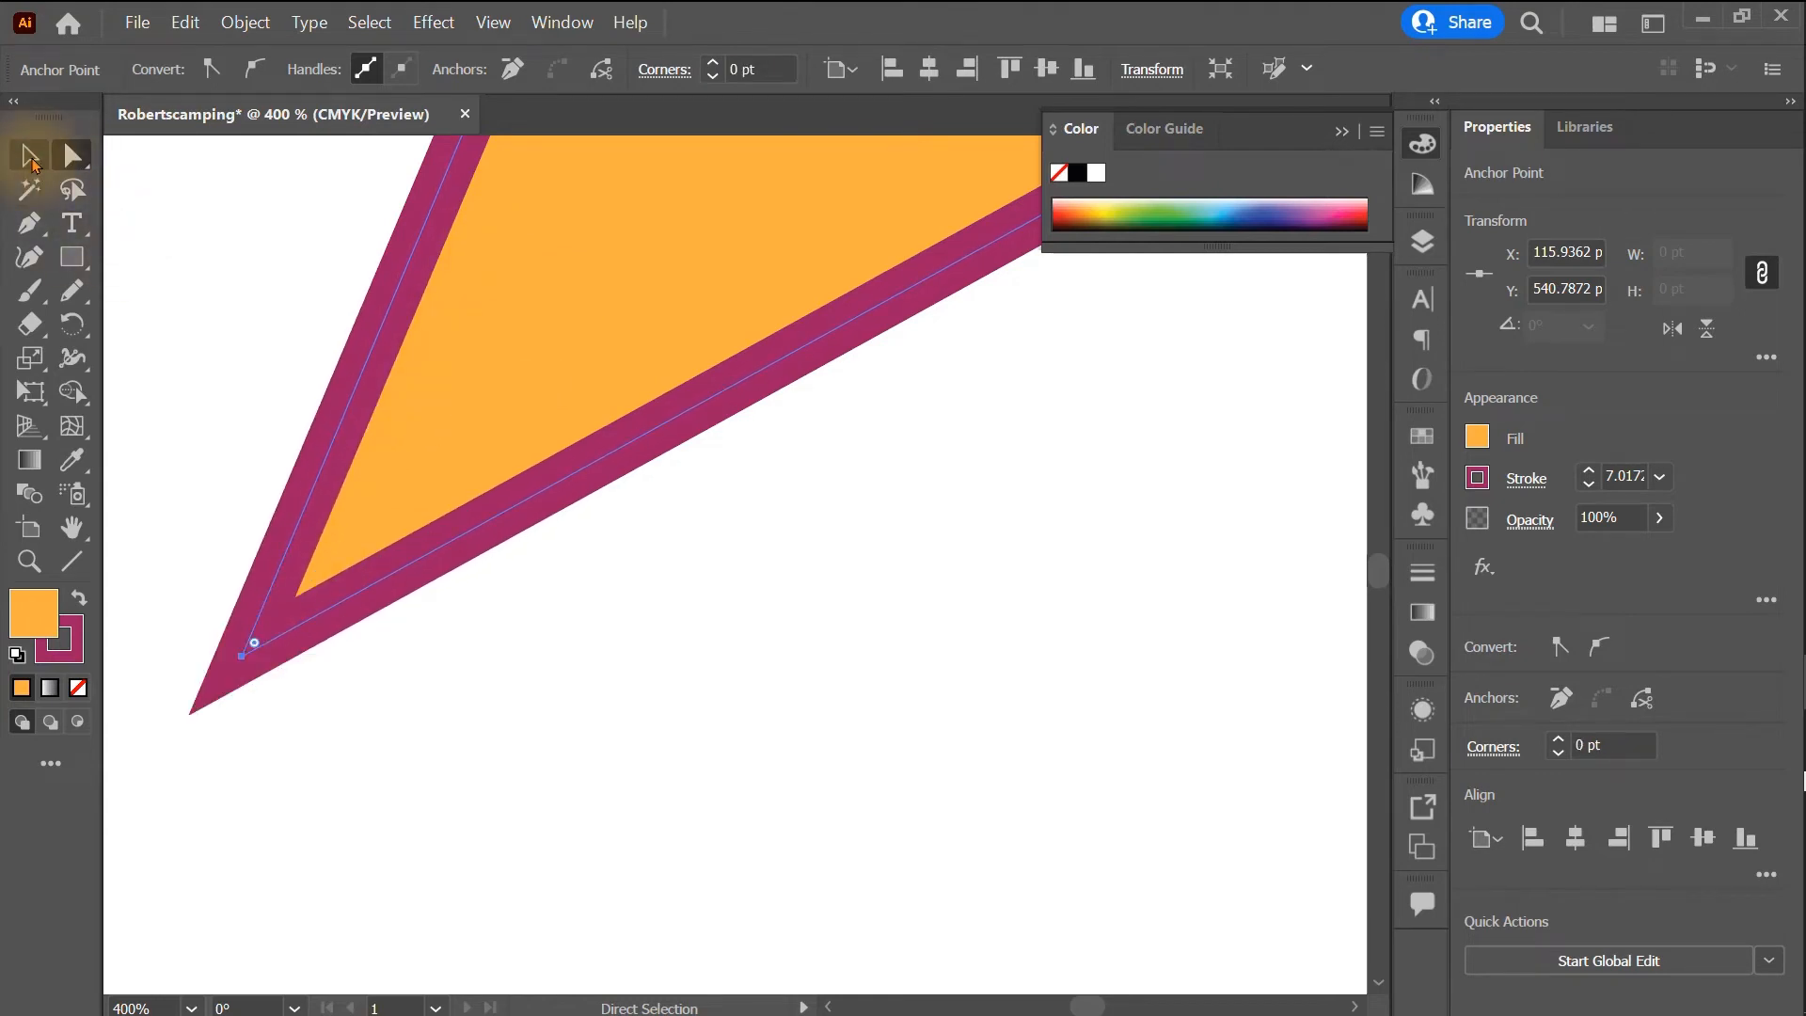
pyautogui.click(32, 160)
pyautogui.click(72, 155)
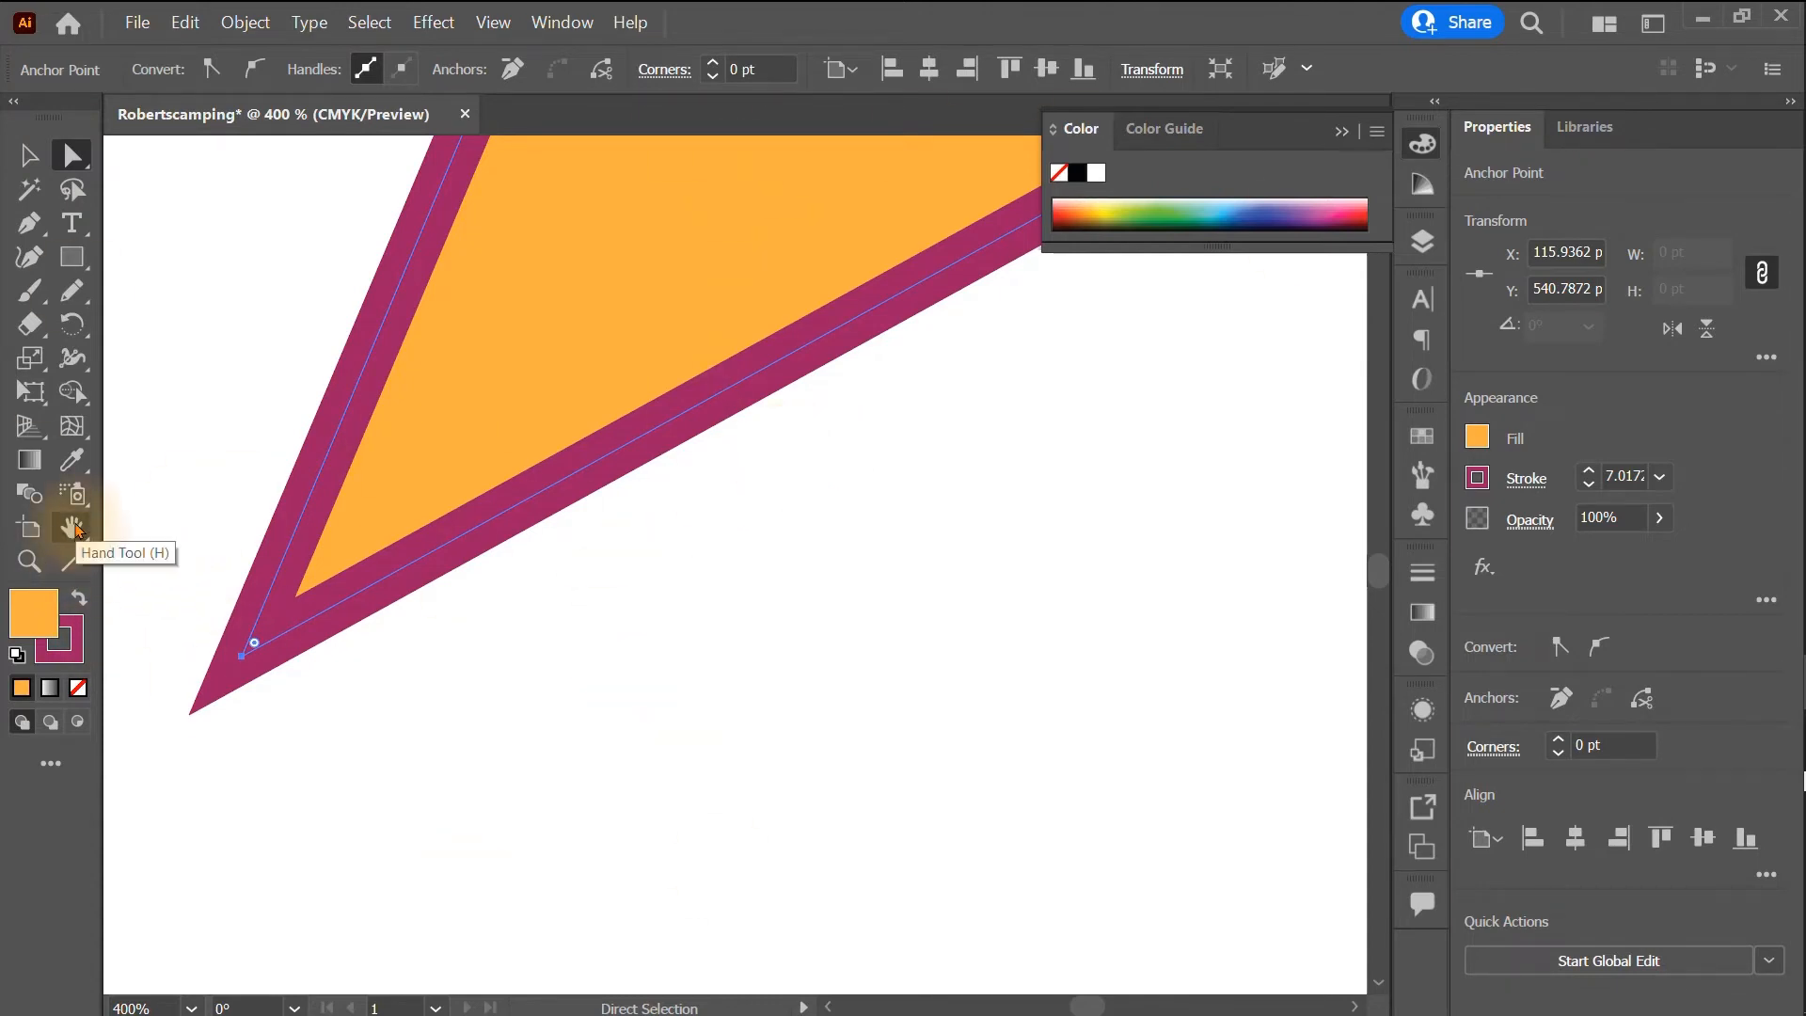
# - Practice switching the view between the whole artboard fitted in the window and 100% magnification
pyautogui.doubleClick(73, 528)
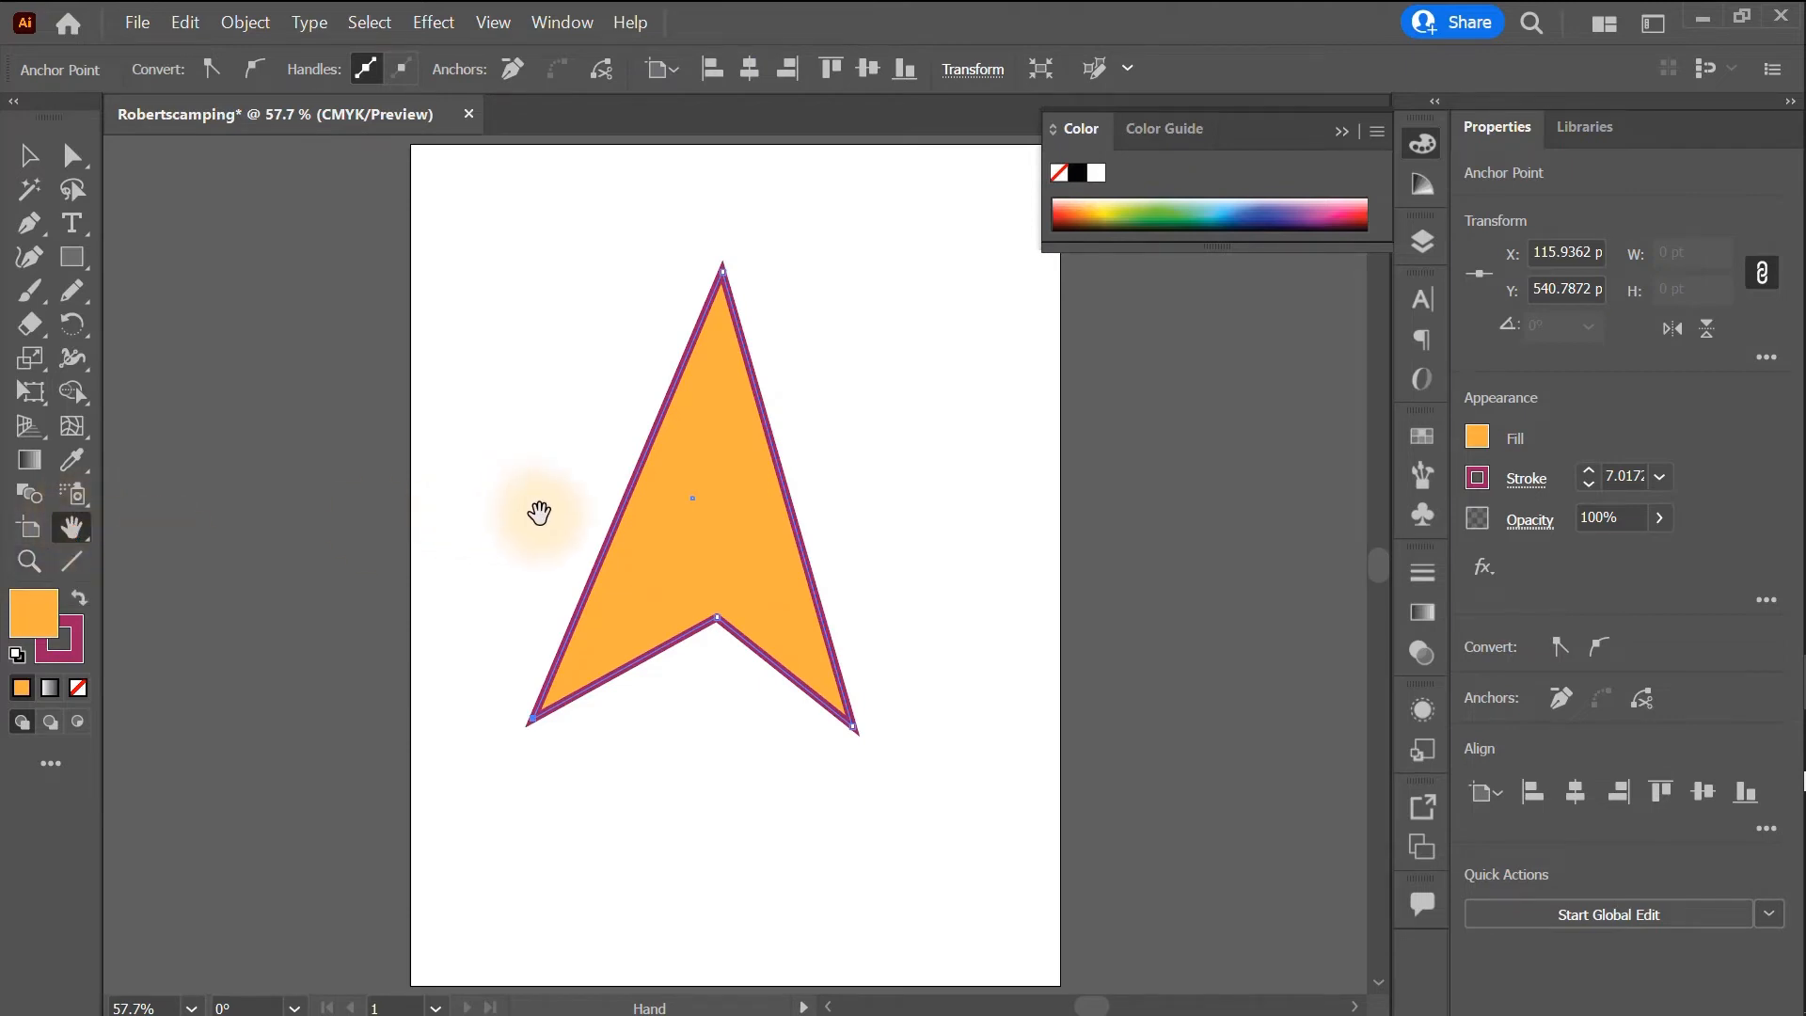
pyautogui.scroll(11, 539, 511)
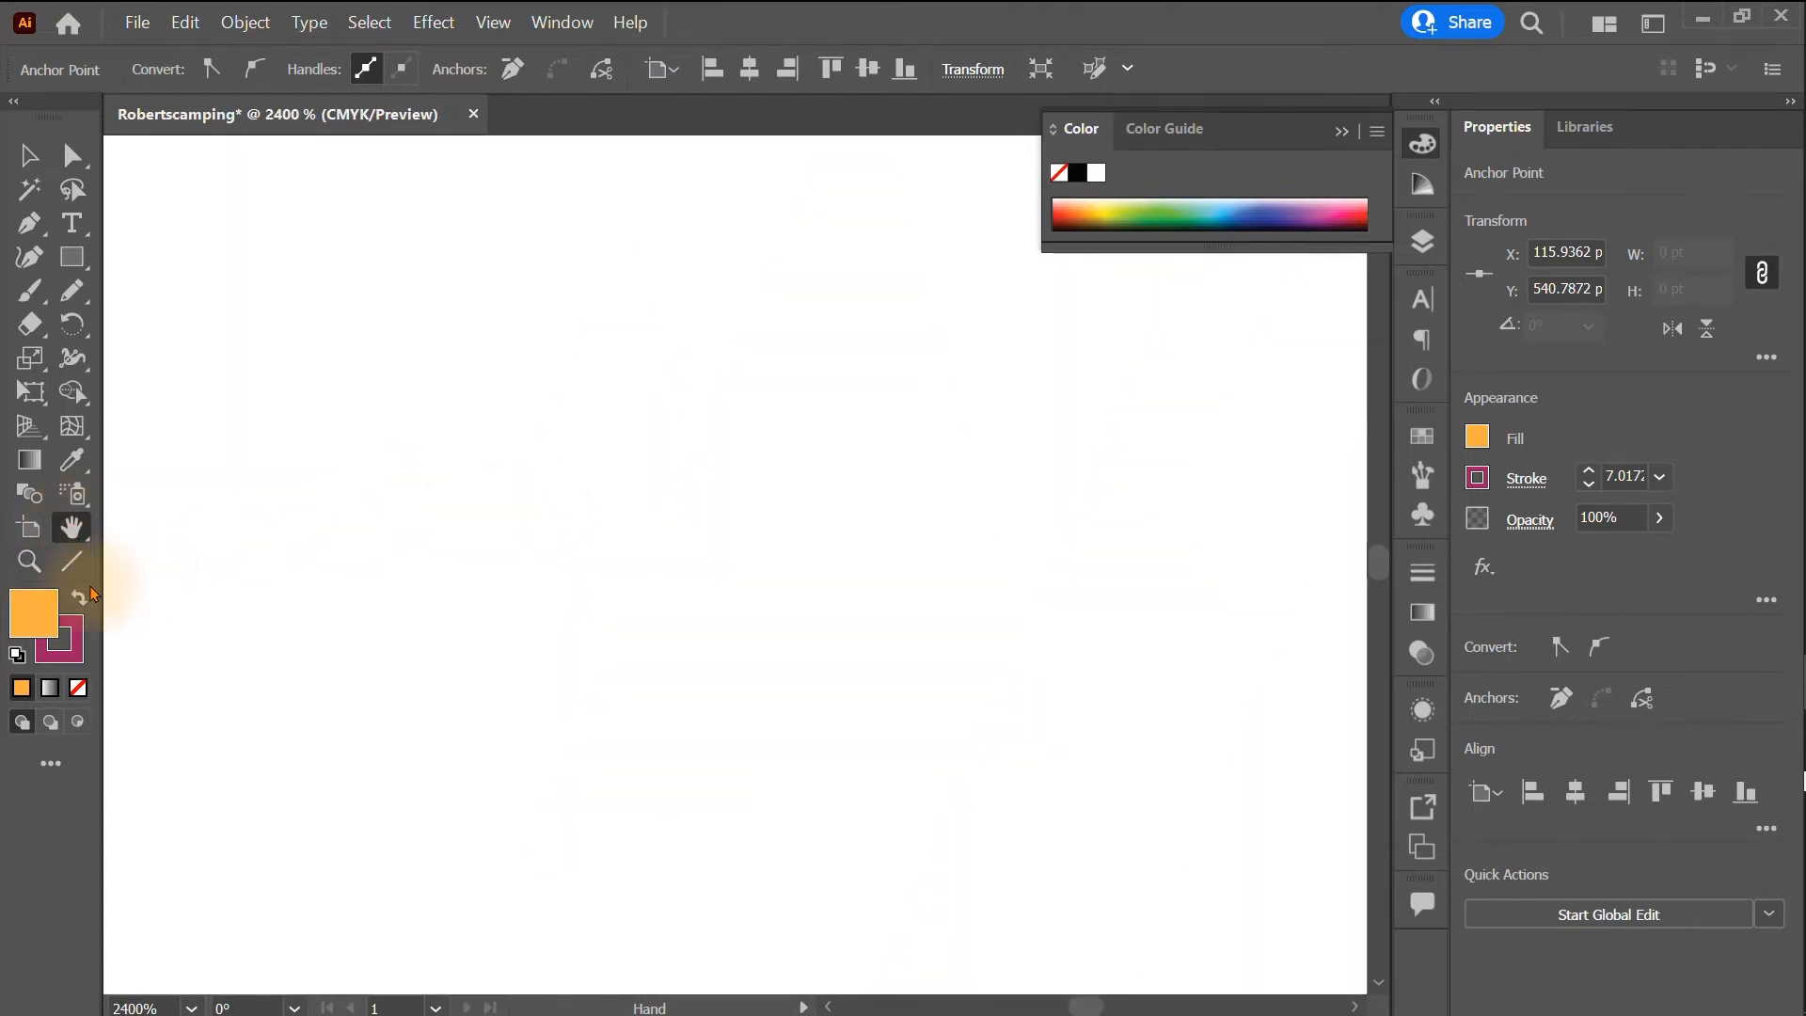
pyautogui.doubleClick(27, 562)
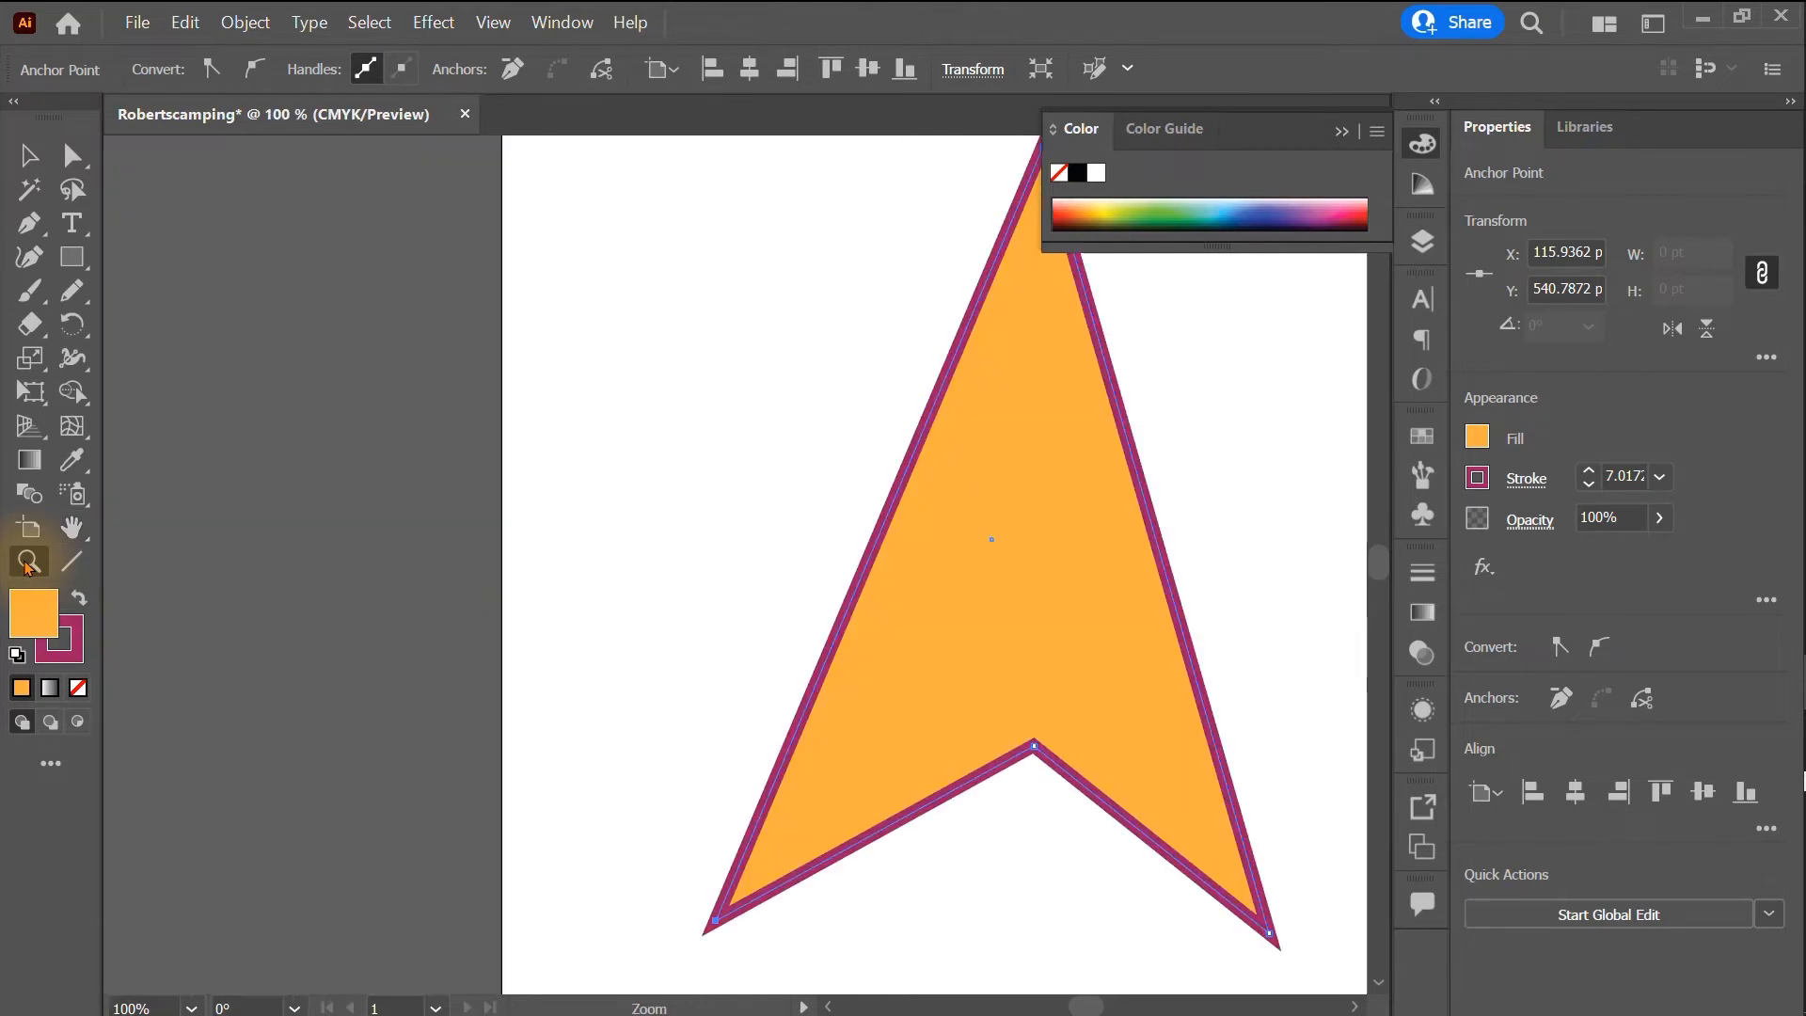
pyautogui.hotkey('ctrl', '0')
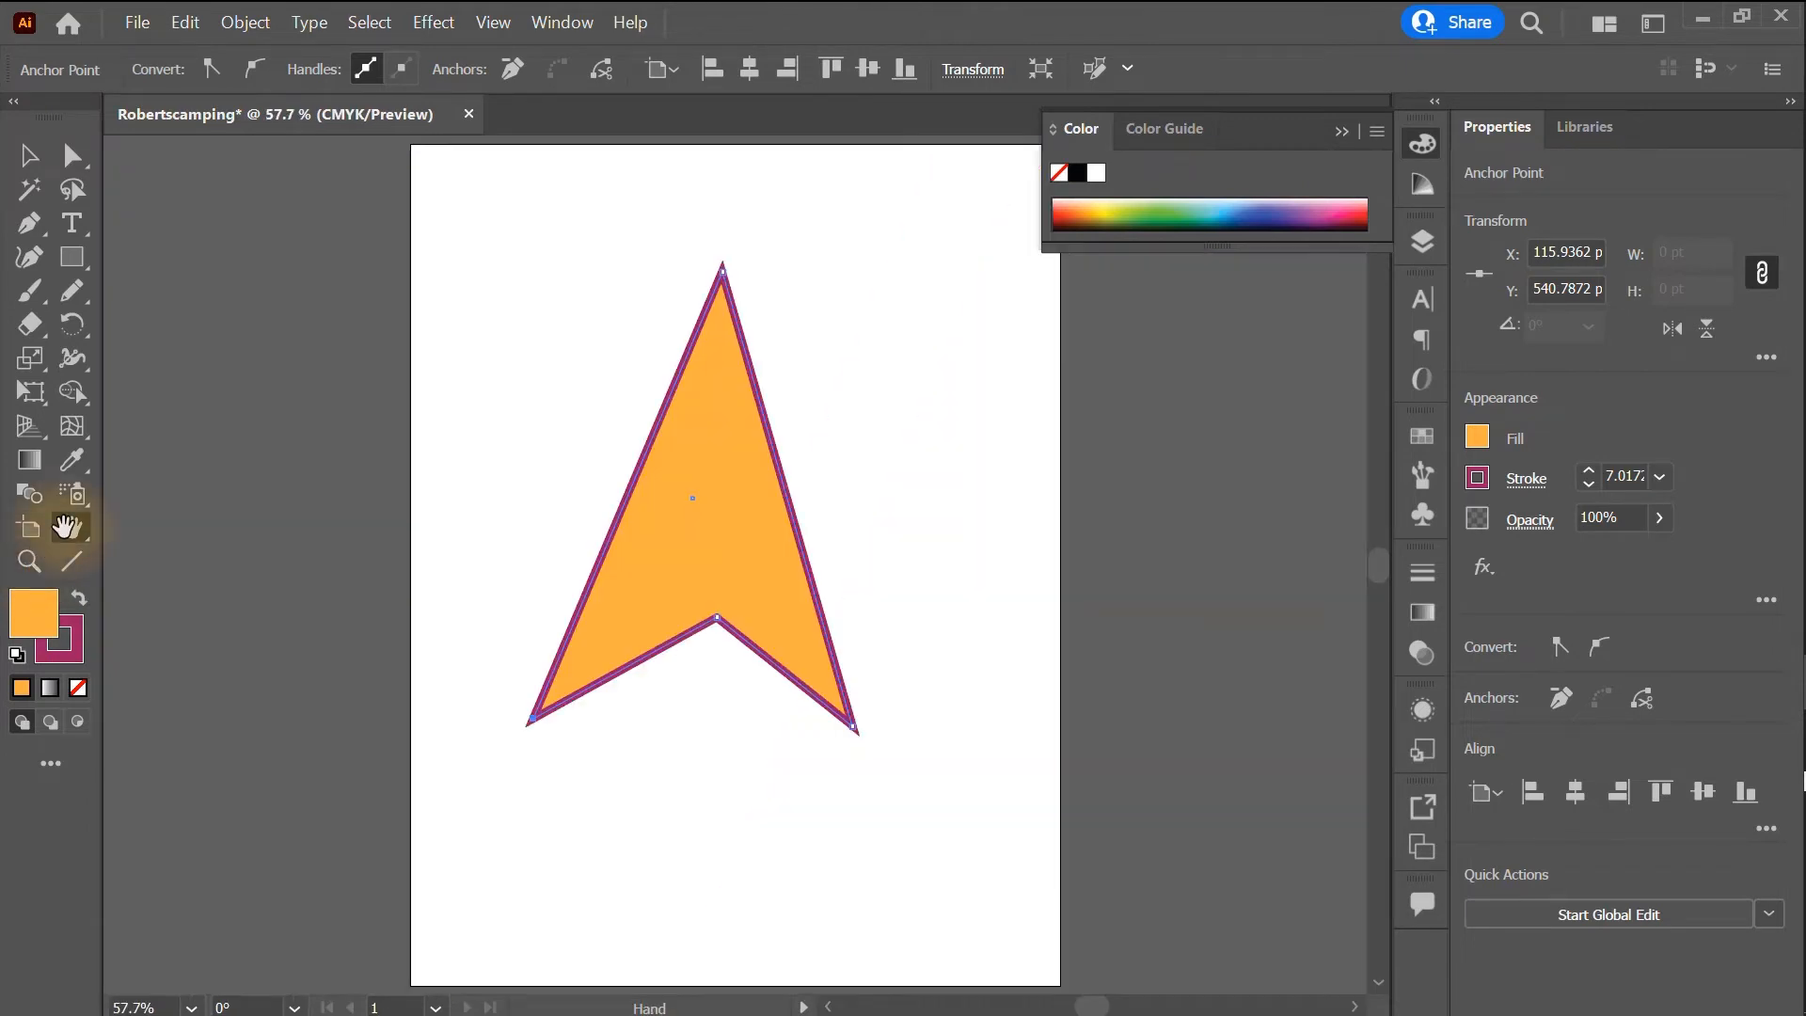
pyautogui.doubleClick(27, 561)
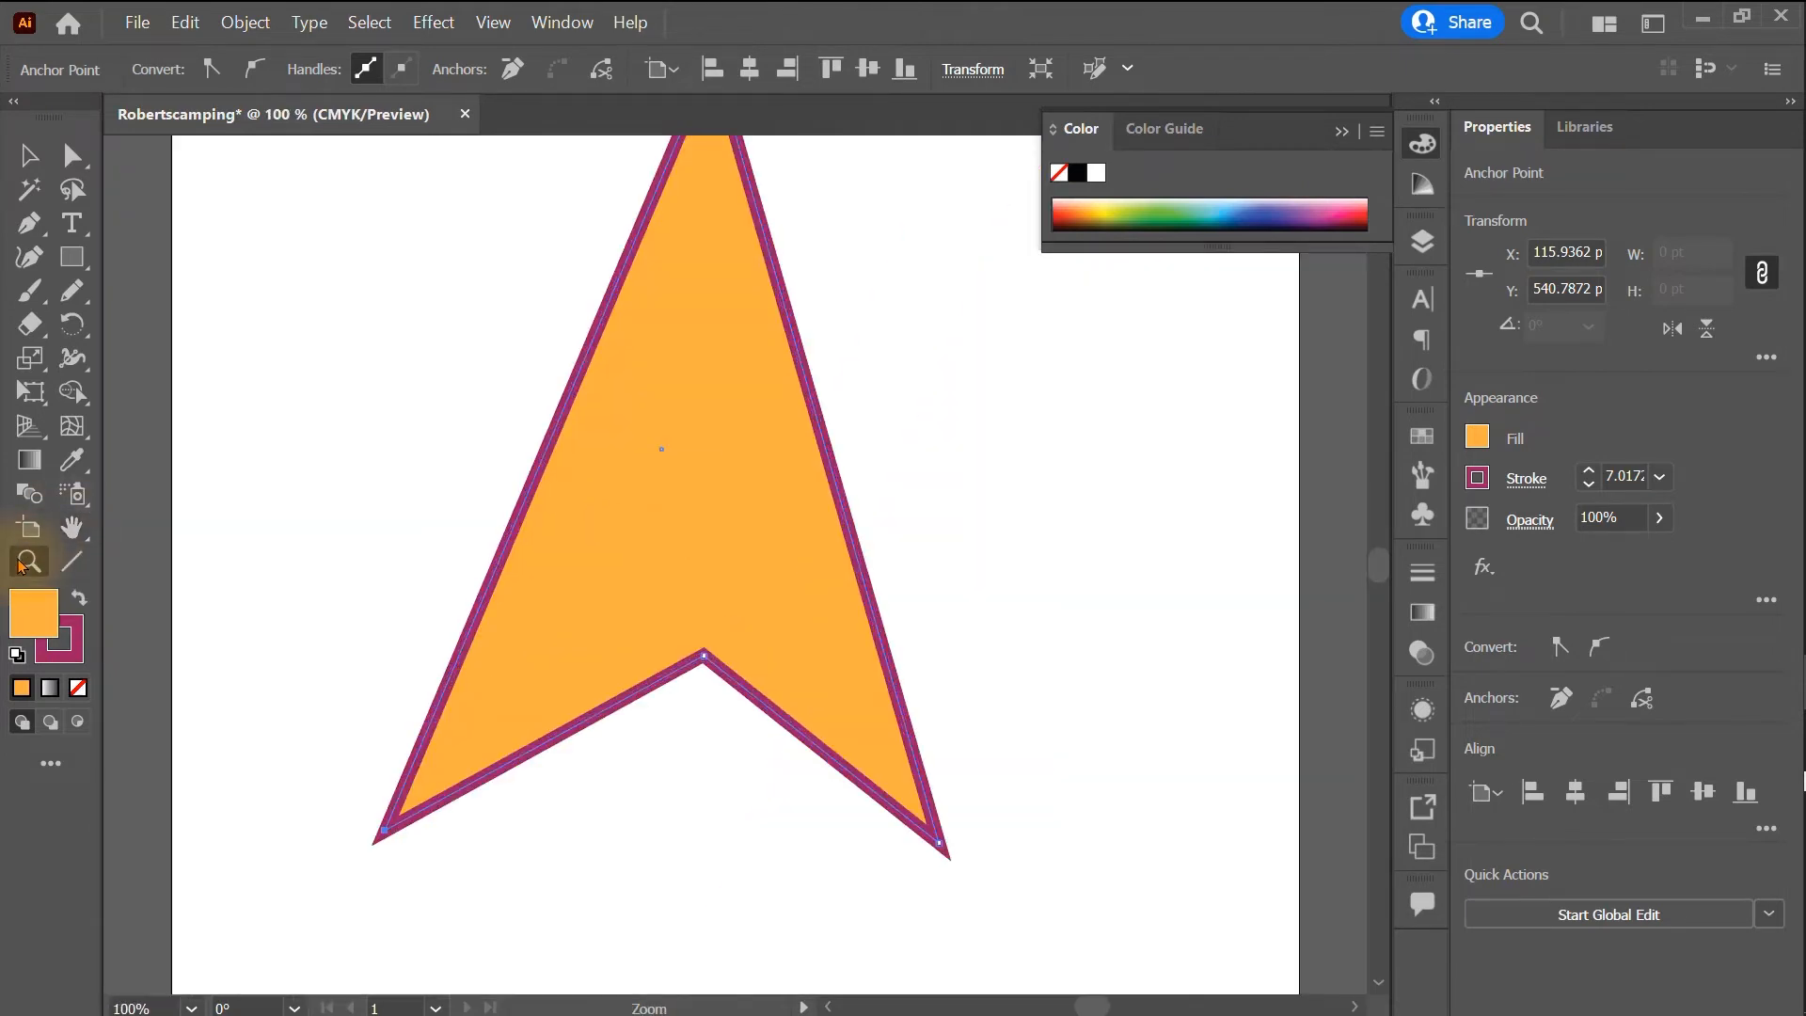
pyautogui.doubleClick(71, 528)
pyautogui.click(623, 527)
pyautogui.scroll(-1, 615, 541)
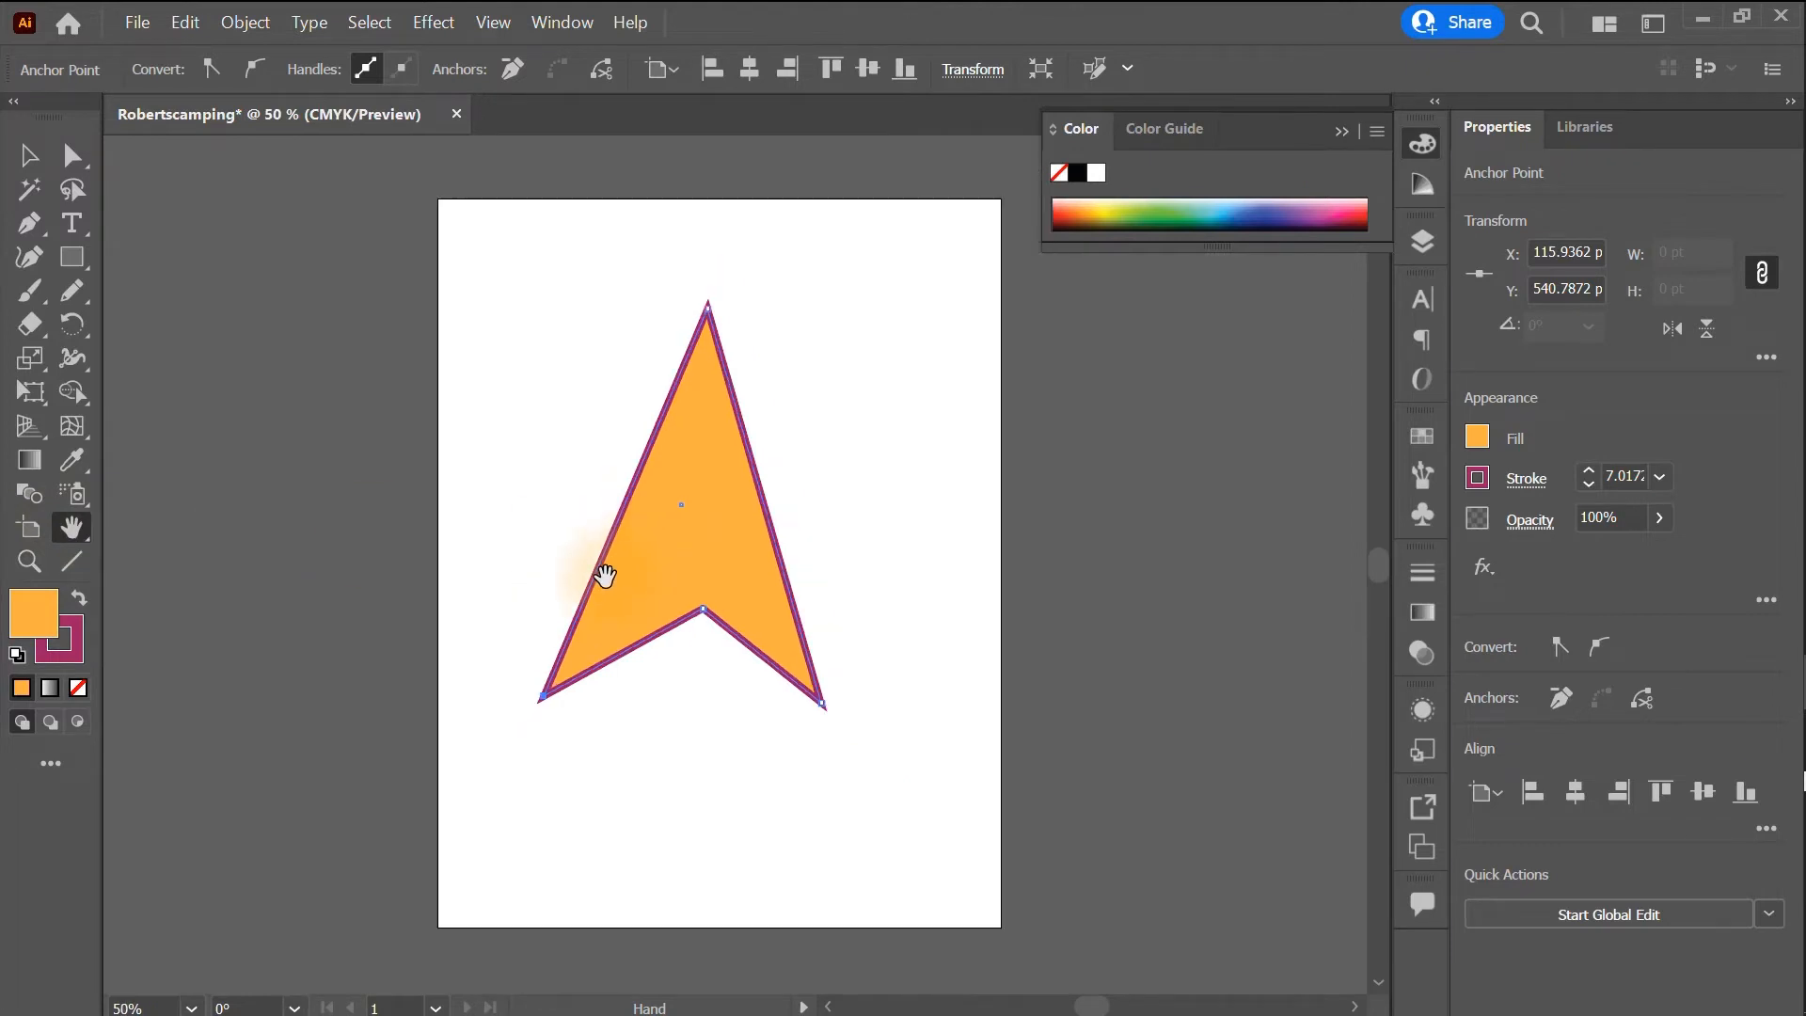
pyautogui.scroll(1, 605, 575)
# - Select the whole arrowhead shape and delete it from the page
pyautogui.click(27, 157)
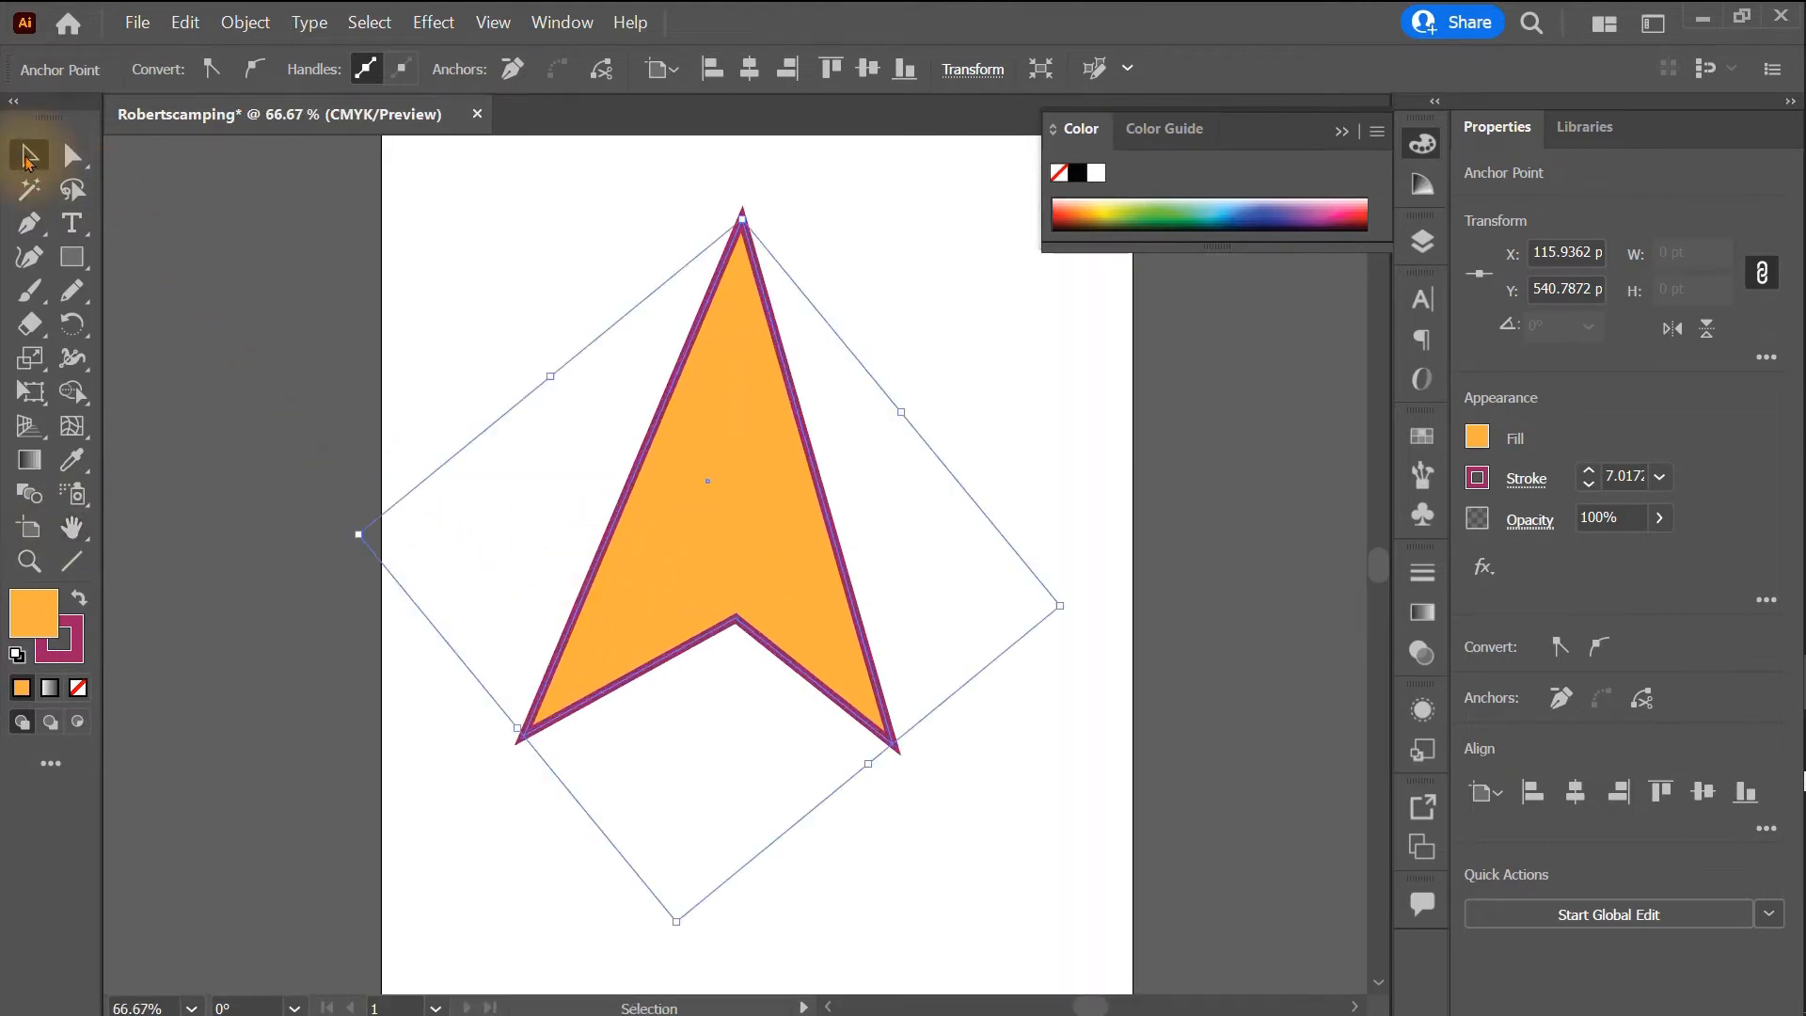
pyautogui.click(748, 315)
pyautogui.press('Delete')
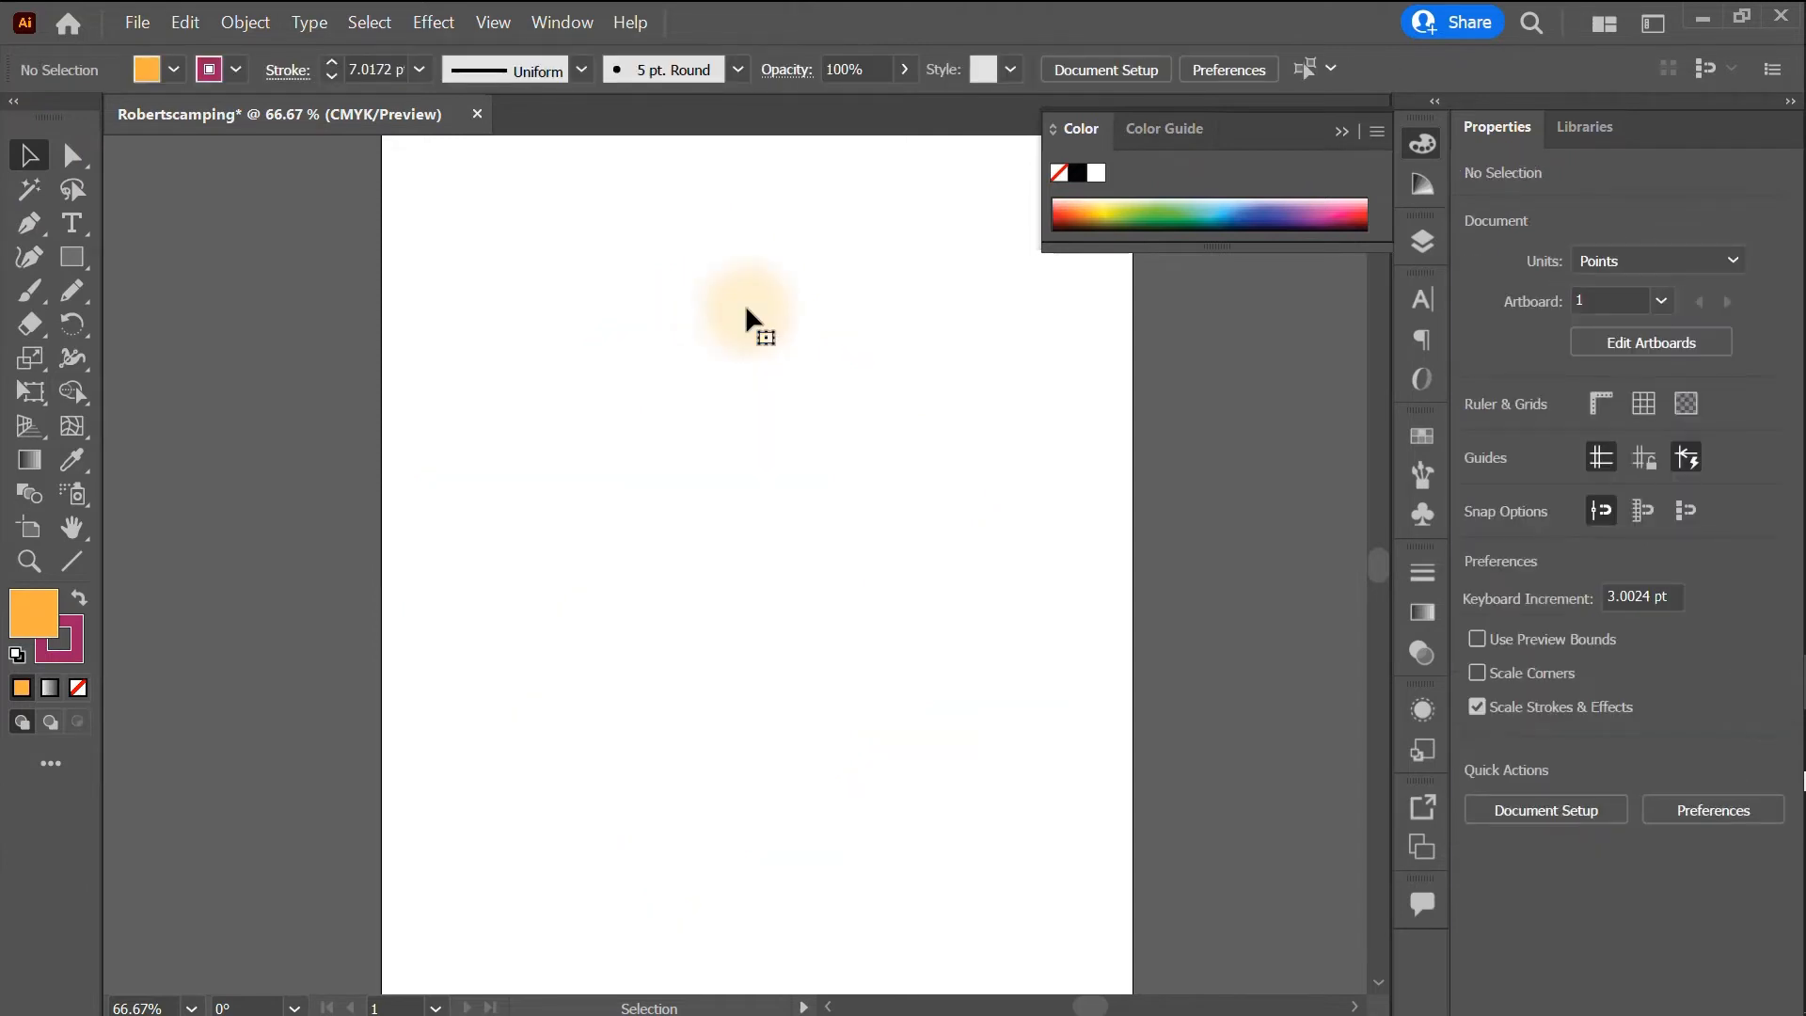
# - Draw a rounded rectangle about 170 pt by 139 pt near the page's upper-left corner and undo it
pyautogui.click(71, 259)
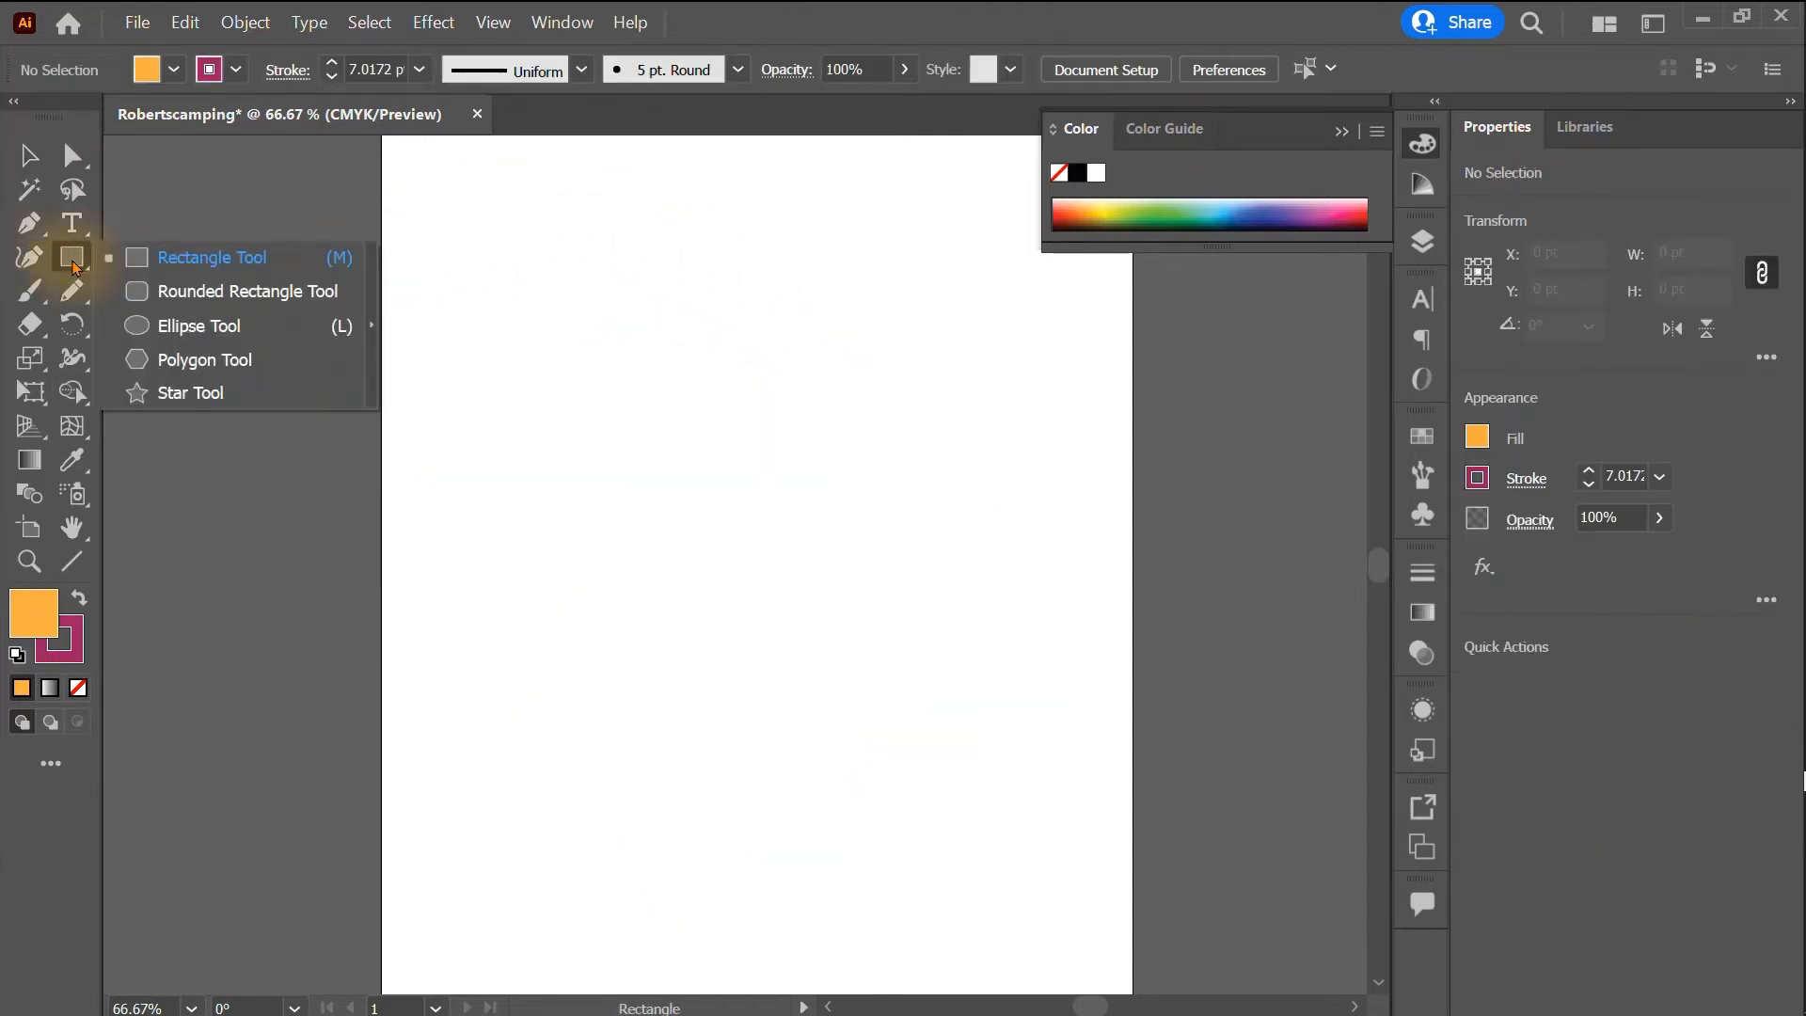
pyautogui.click(188, 292)
pyautogui.moveTo(451, 245); pyautogui.dragTo(661, 417)
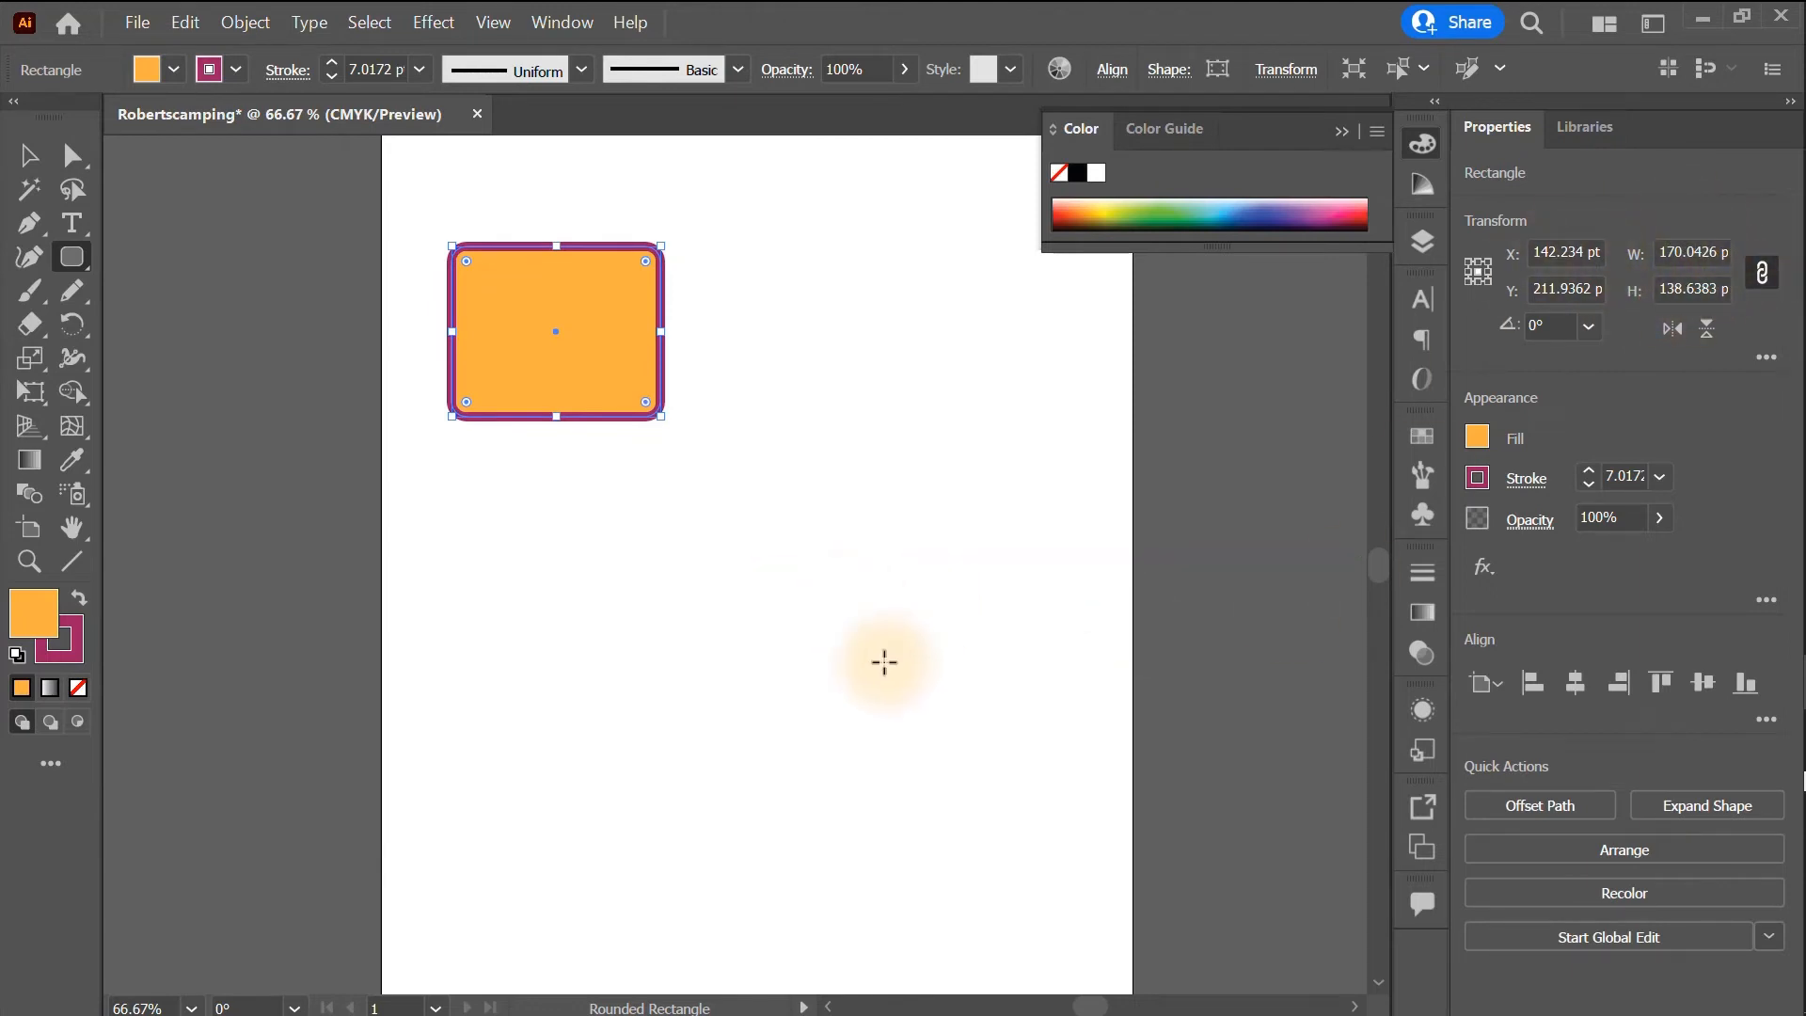
pyautogui.hotkey('ctrl', 'z')
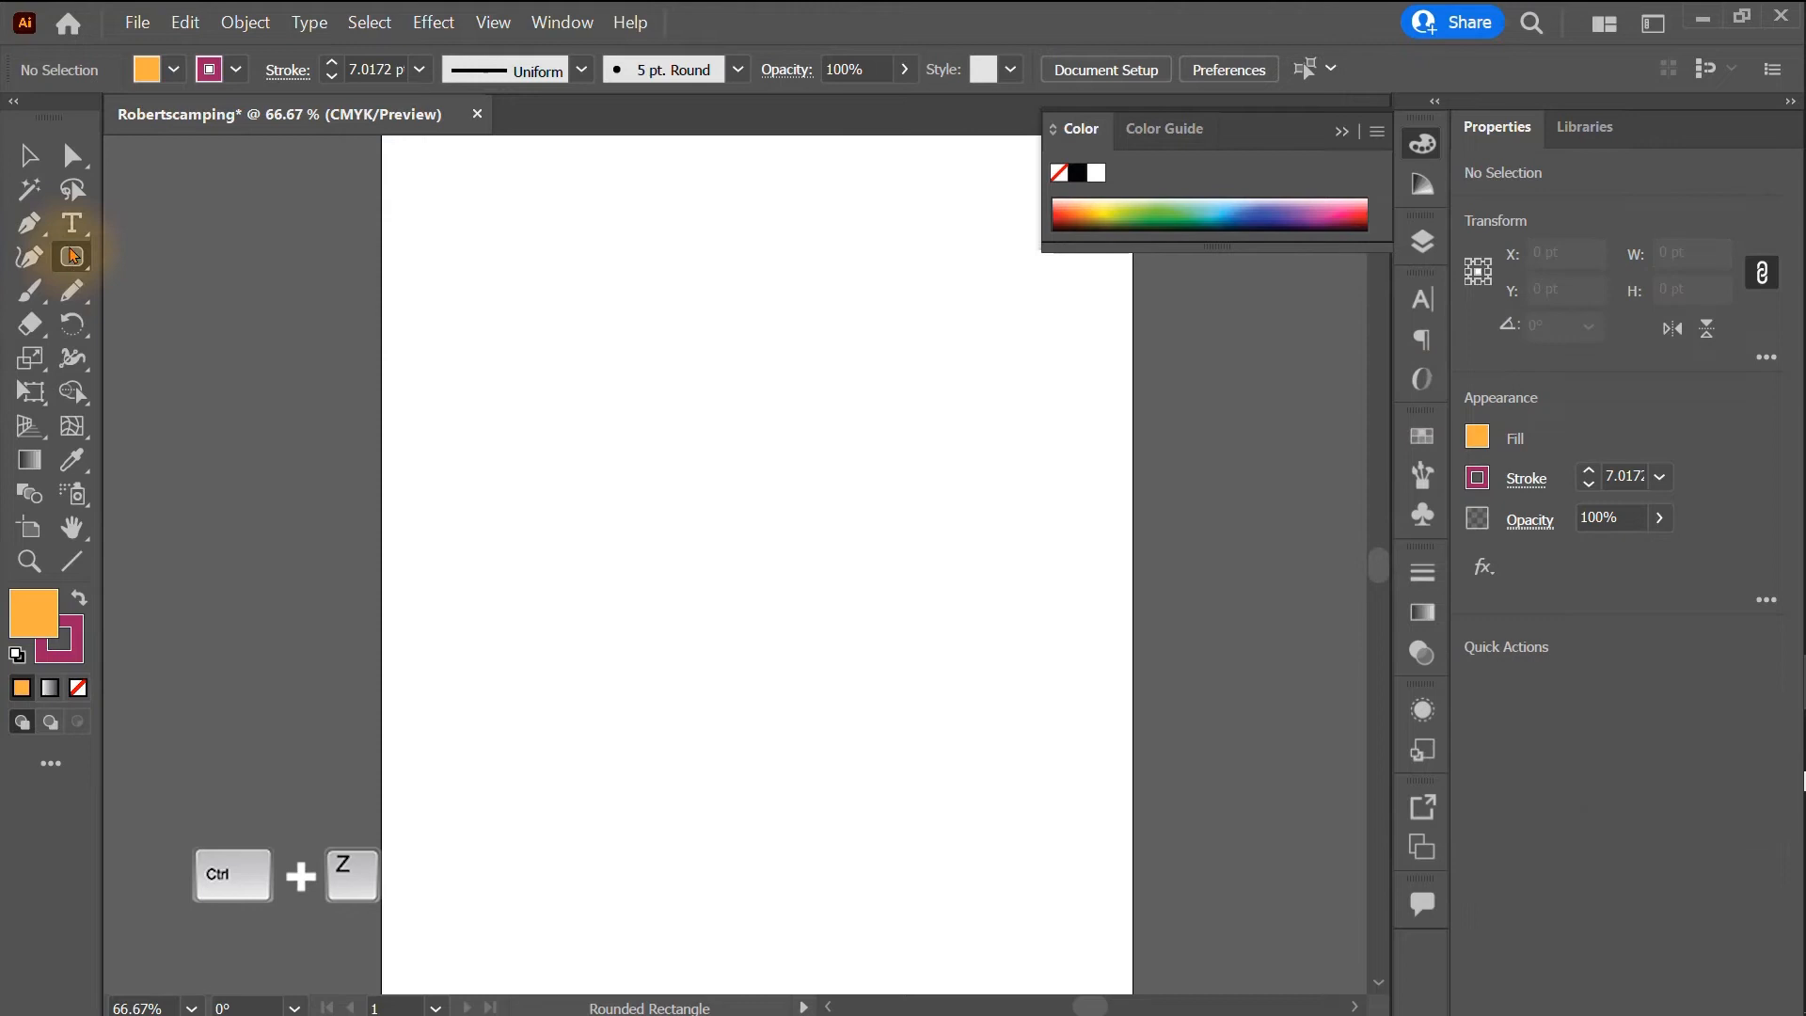
# - Create a rounded rectangle 1.75 in wide and 1.75 in high with a 12 pt corner radius
pyautogui.click(689, 434)
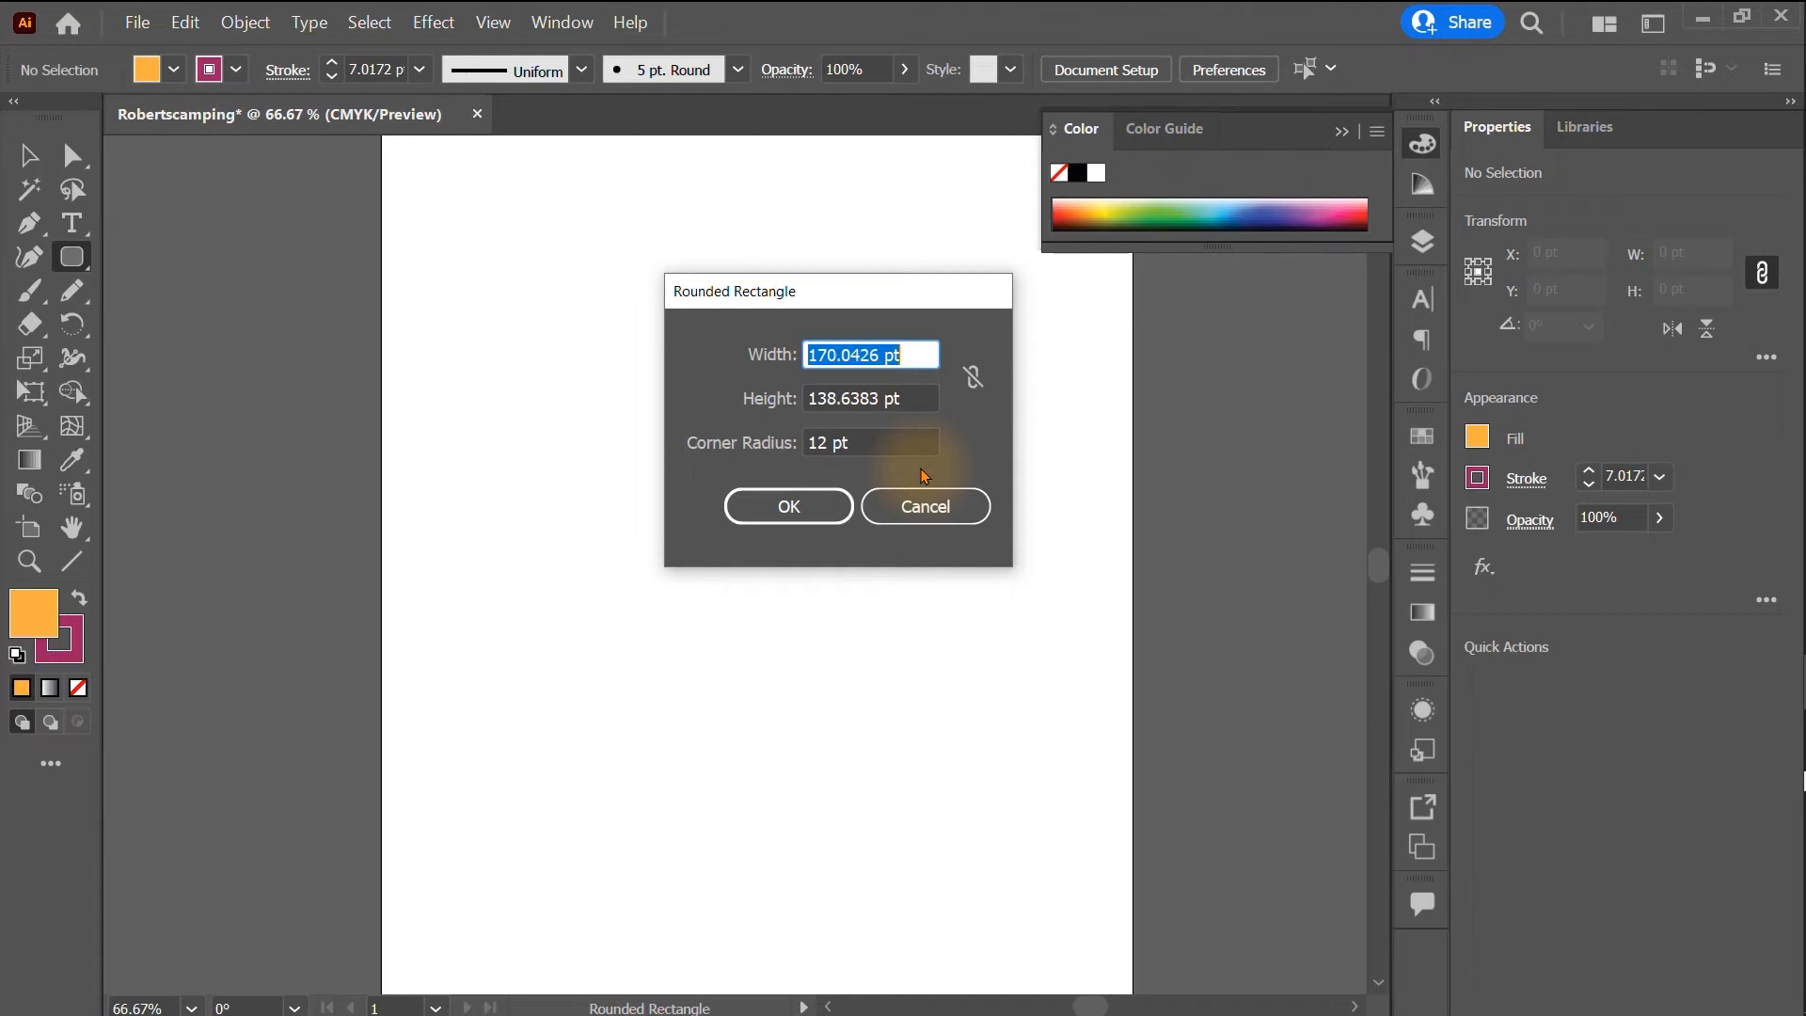
pyautogui.write('1.75')
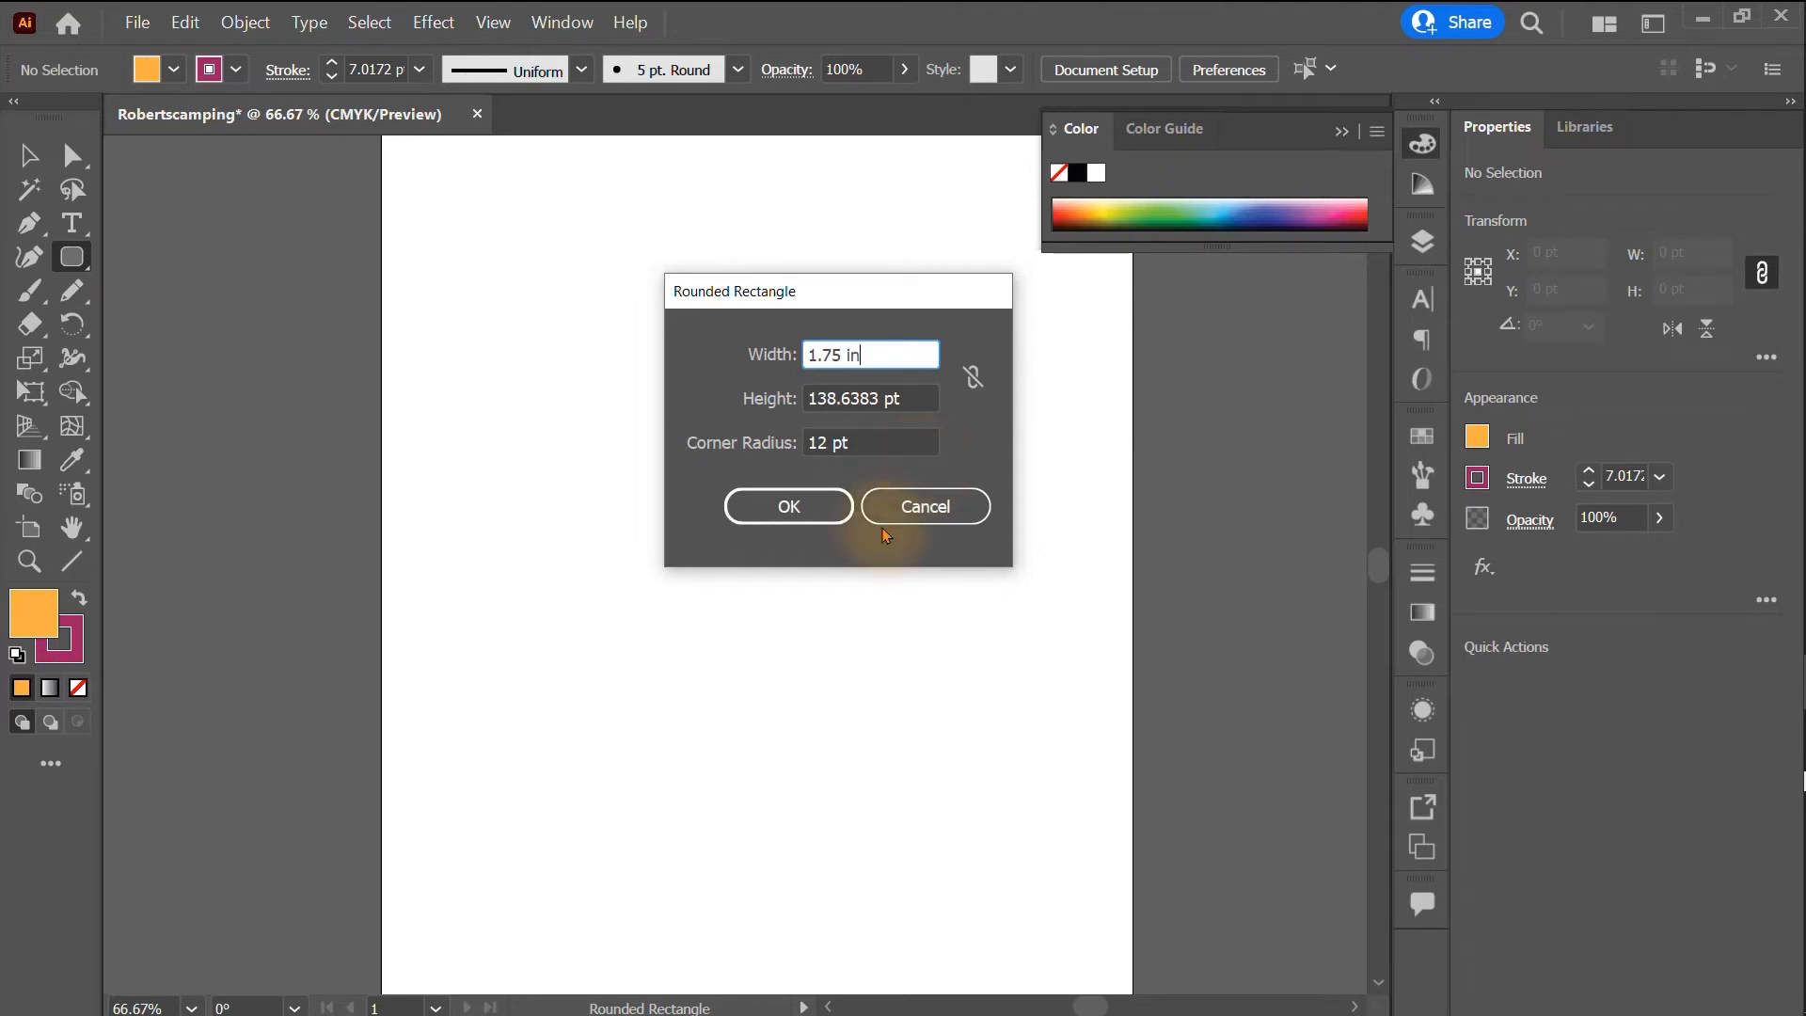
pyautogui.click(856, 392)
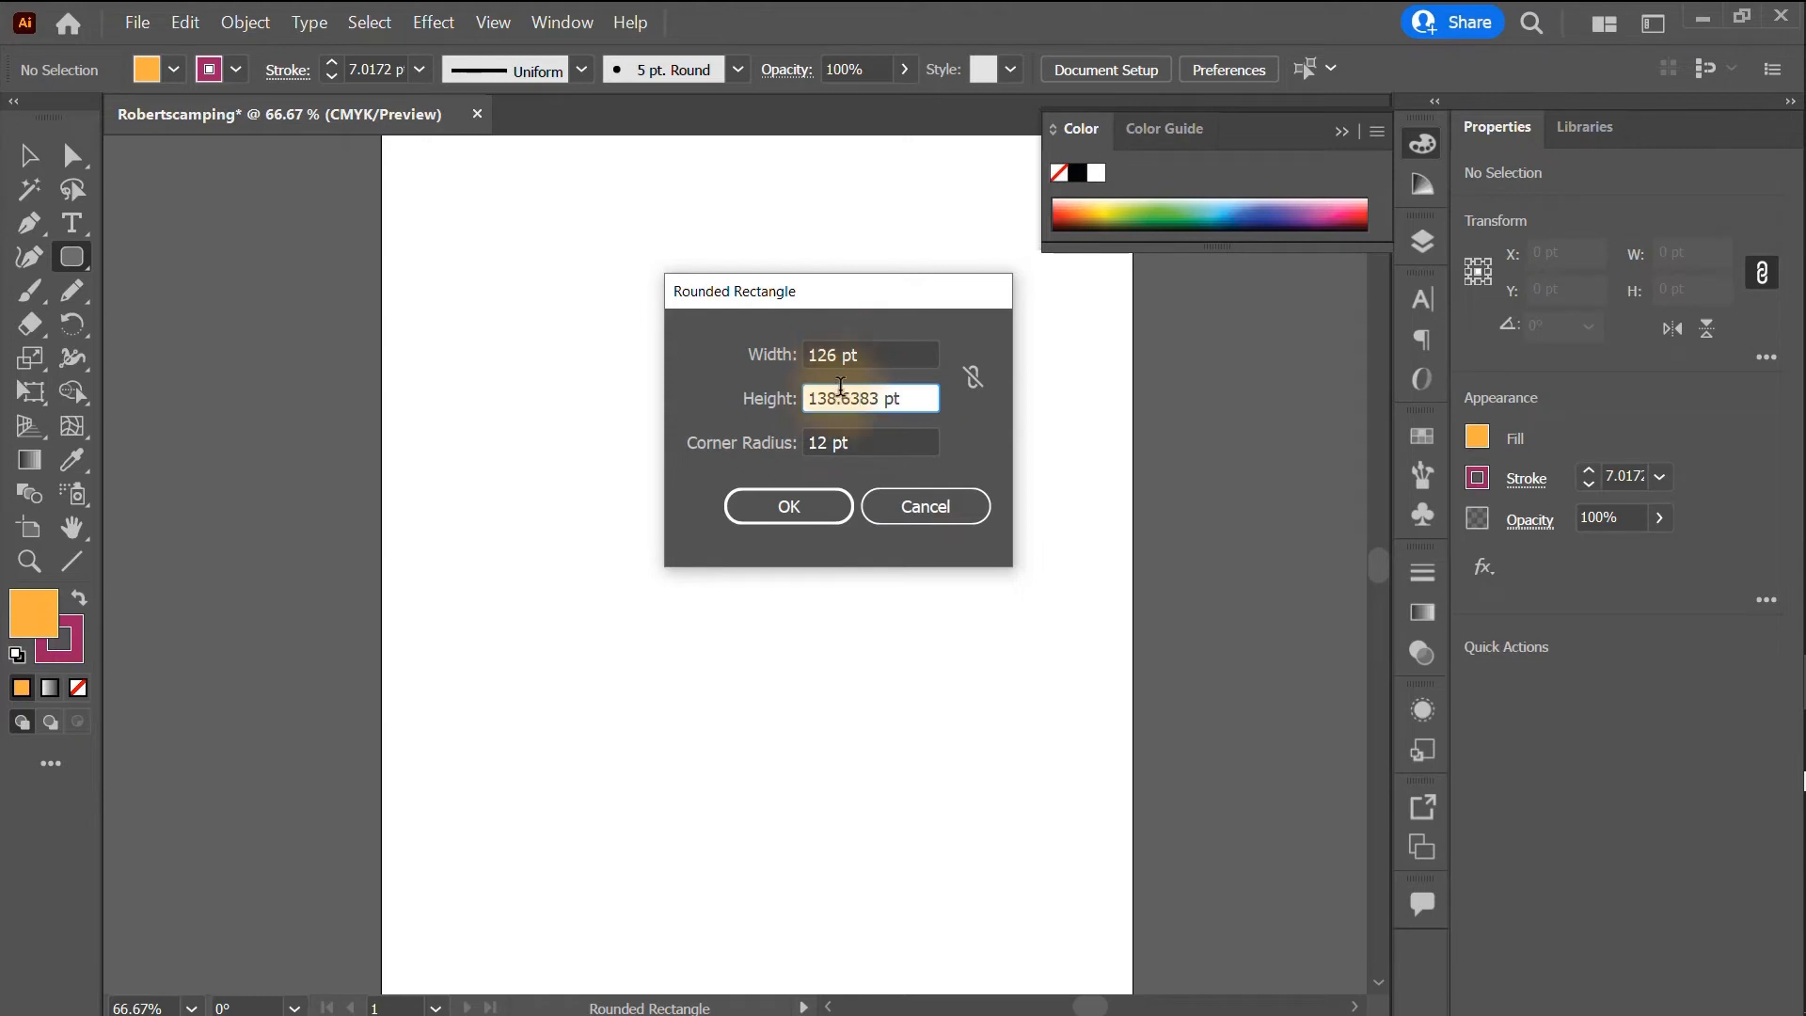
pyautogui.tripleClick(919, 396)
pyautogui.press('BackSpace')
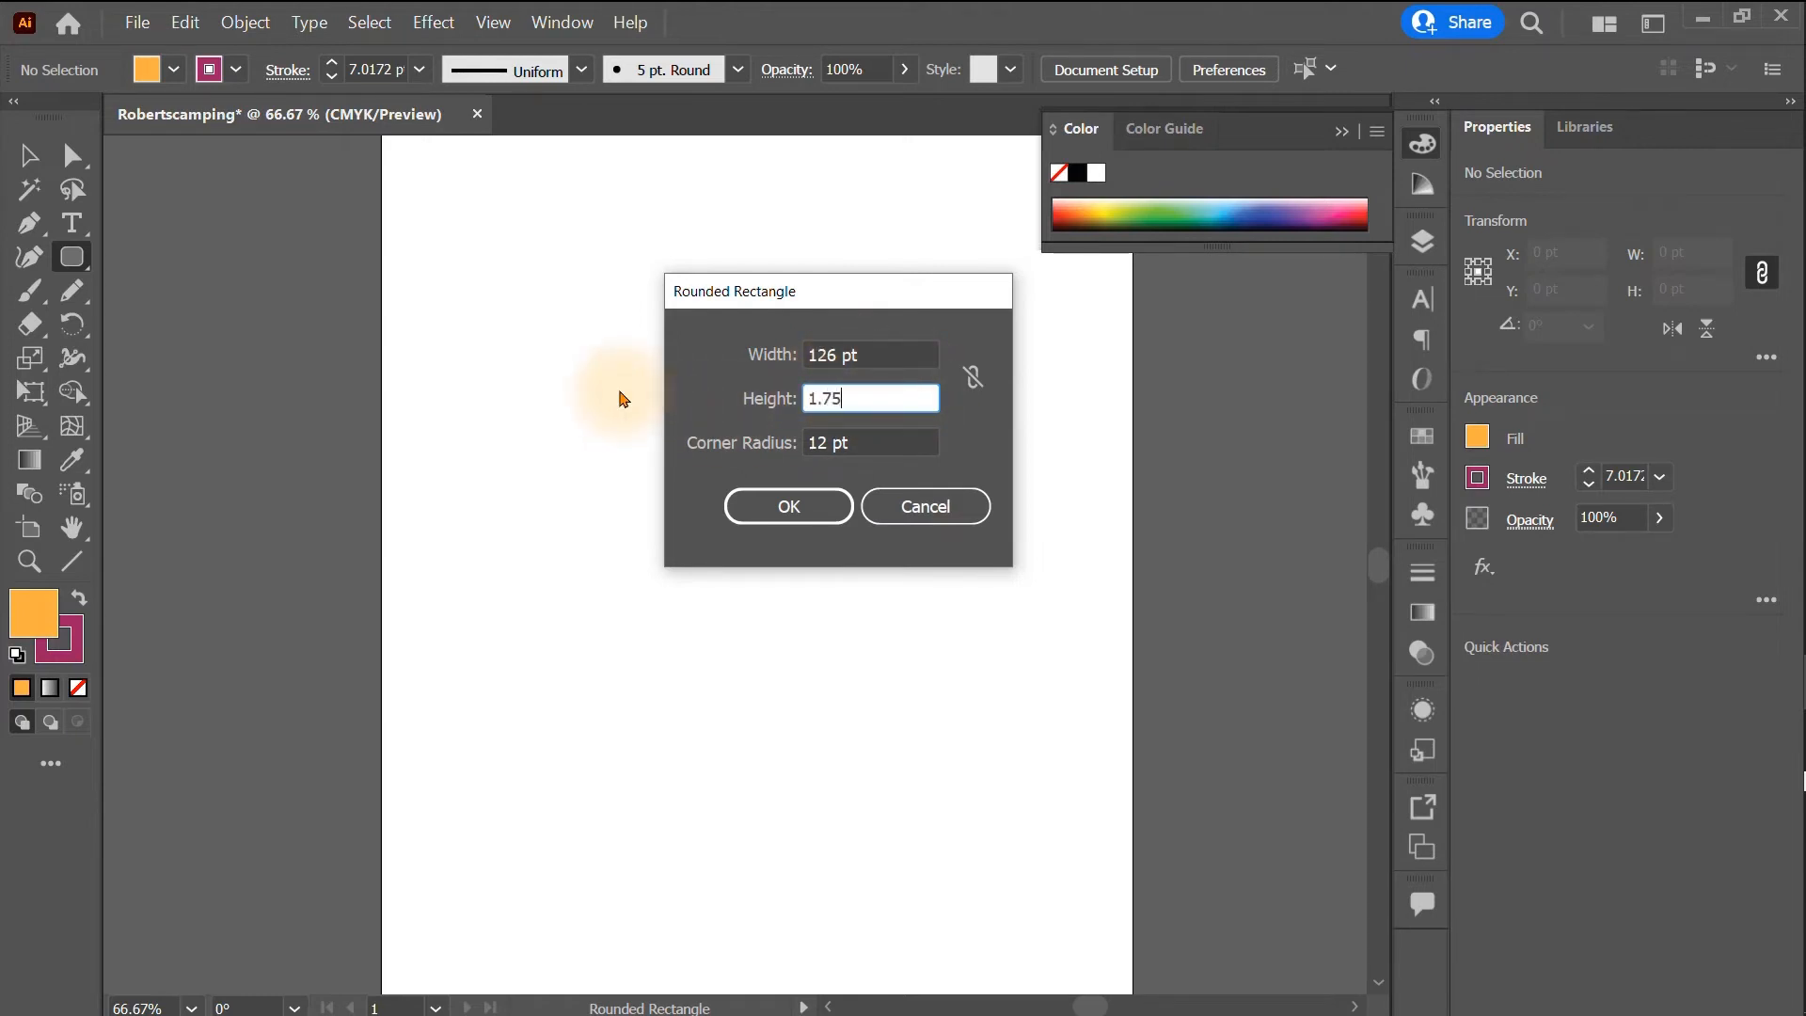
pyautogui.write('1.75 in')
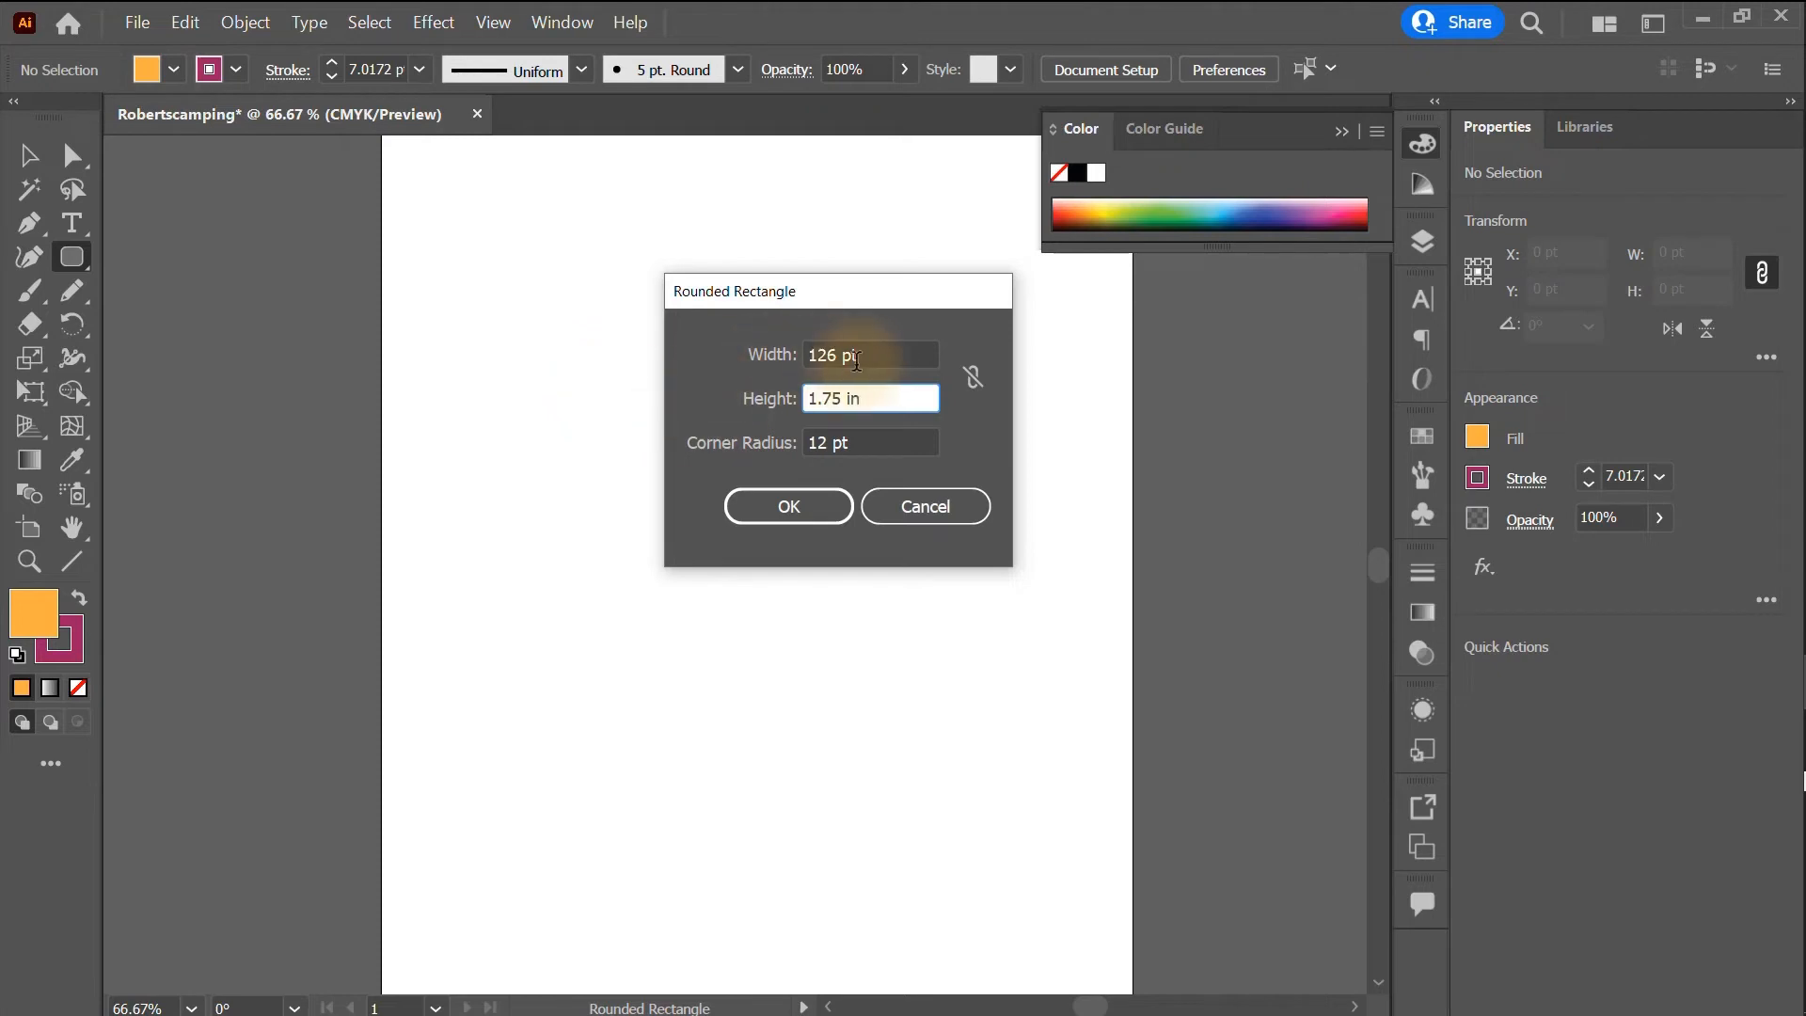
pyautogui.click(865, 354)
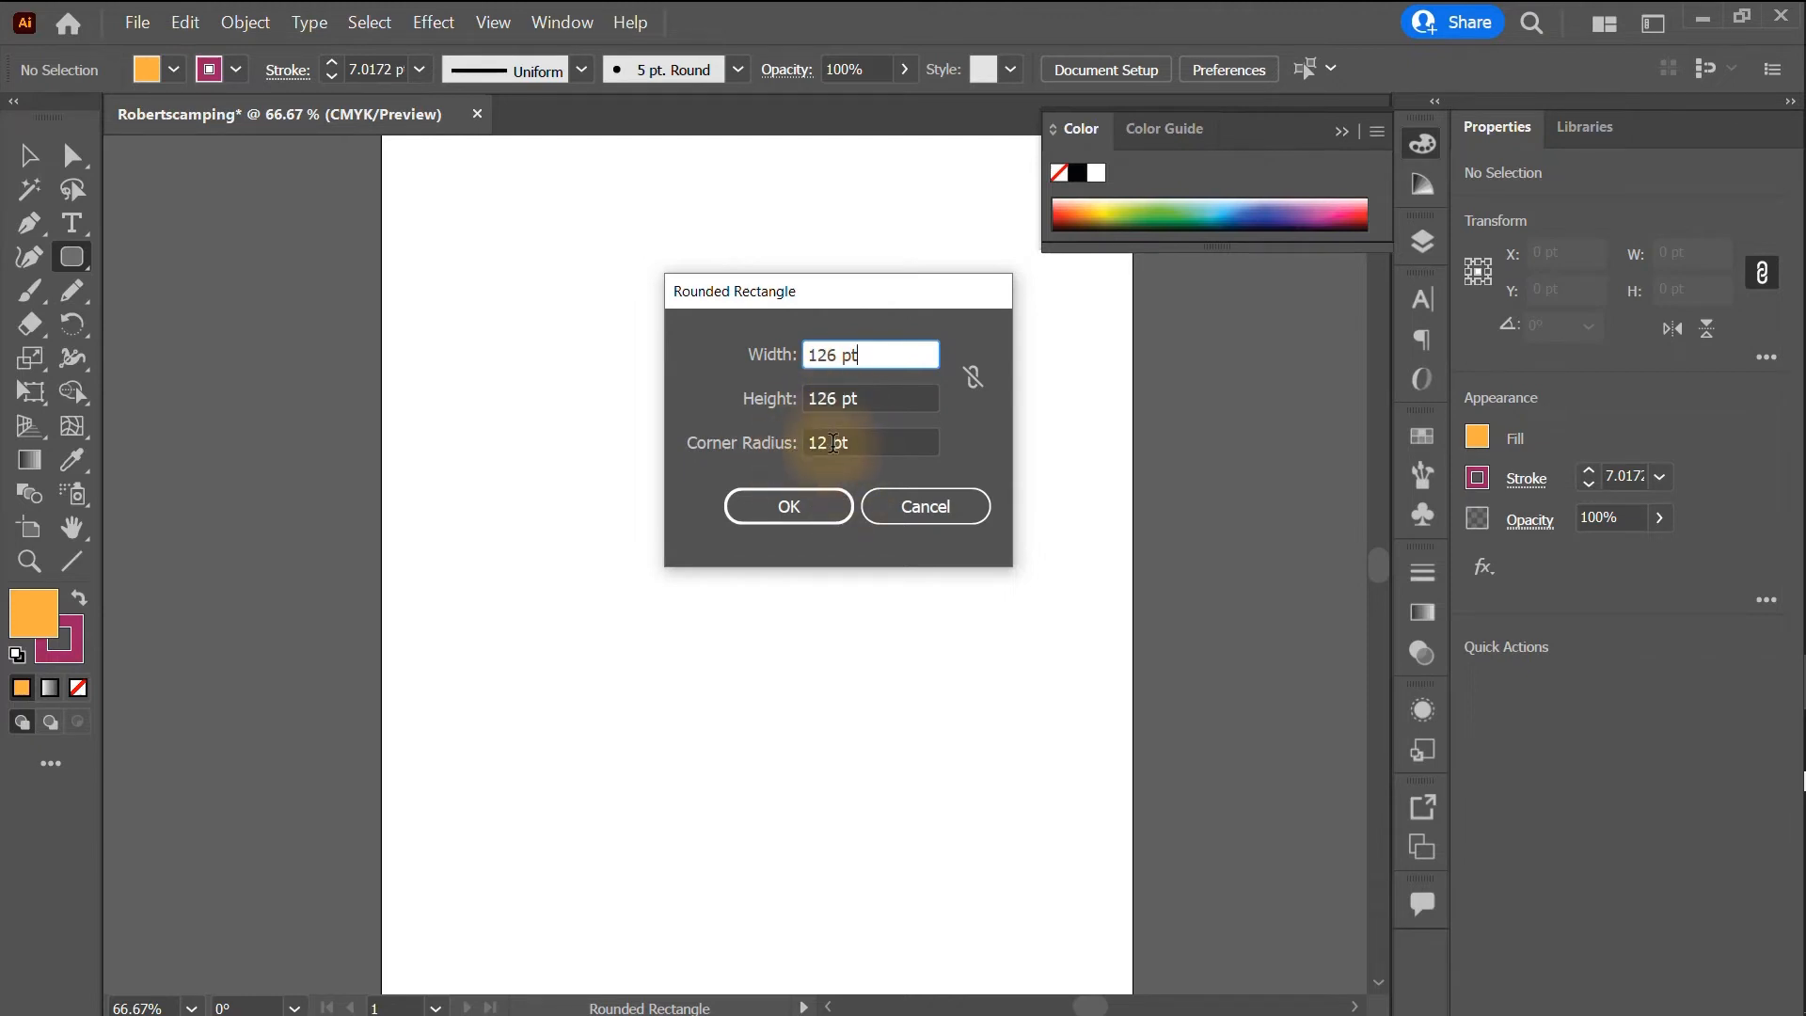
pyautogui.click(787, 508)
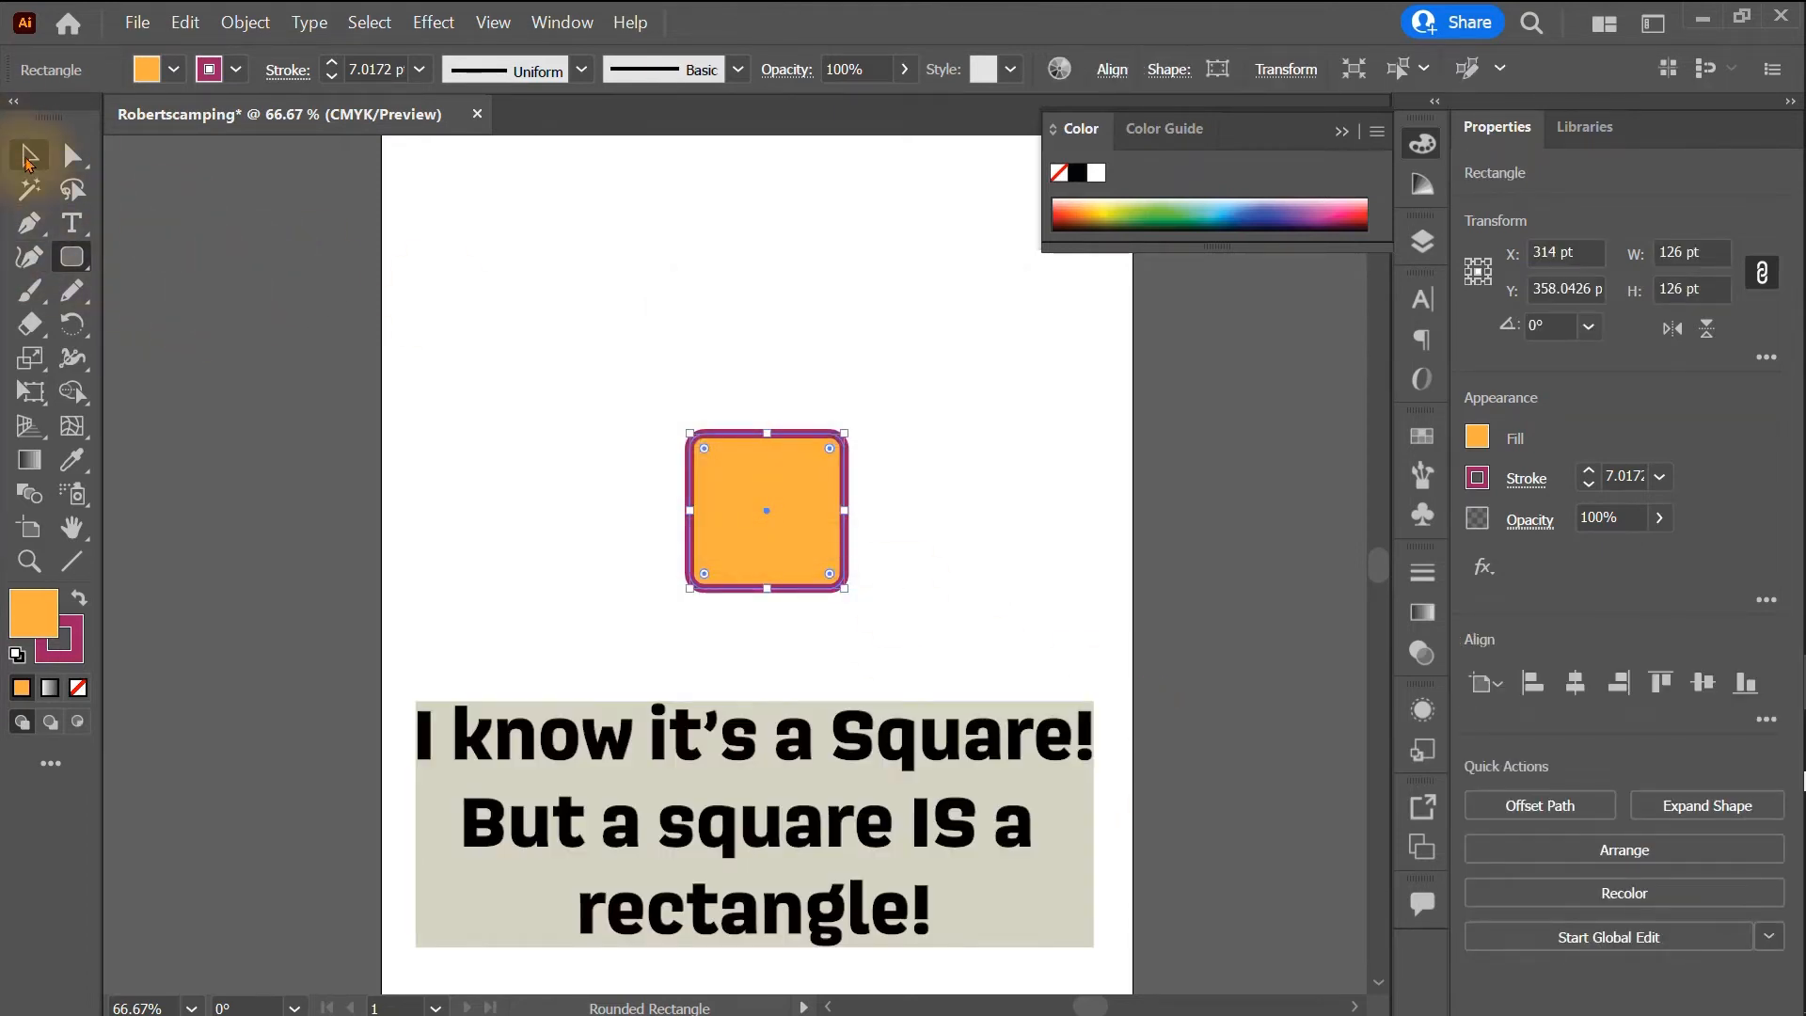
# - Move the rounded square to the page's upper-left area and place a level copy just to its right
pyautogui.click(26, 158)
pyautogui.moveTo(743, 456); pyautogui.dragTo(488, 237)
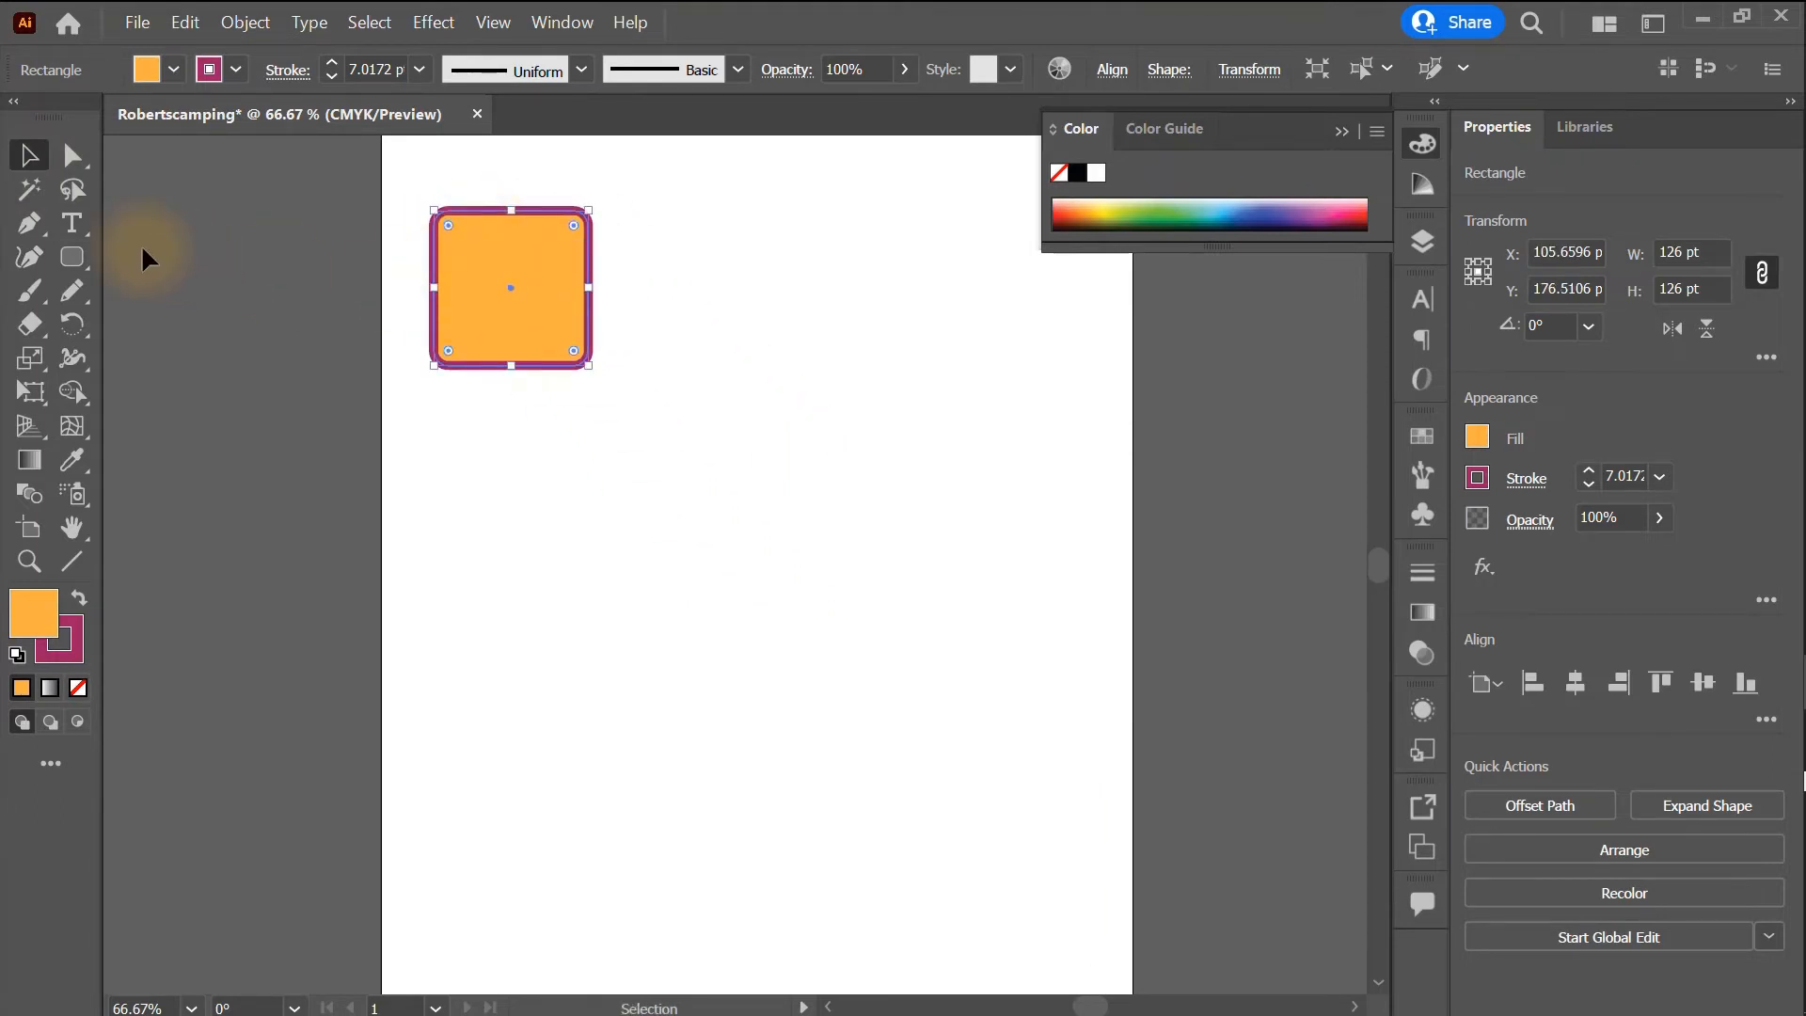
pyautogui.press('alt')
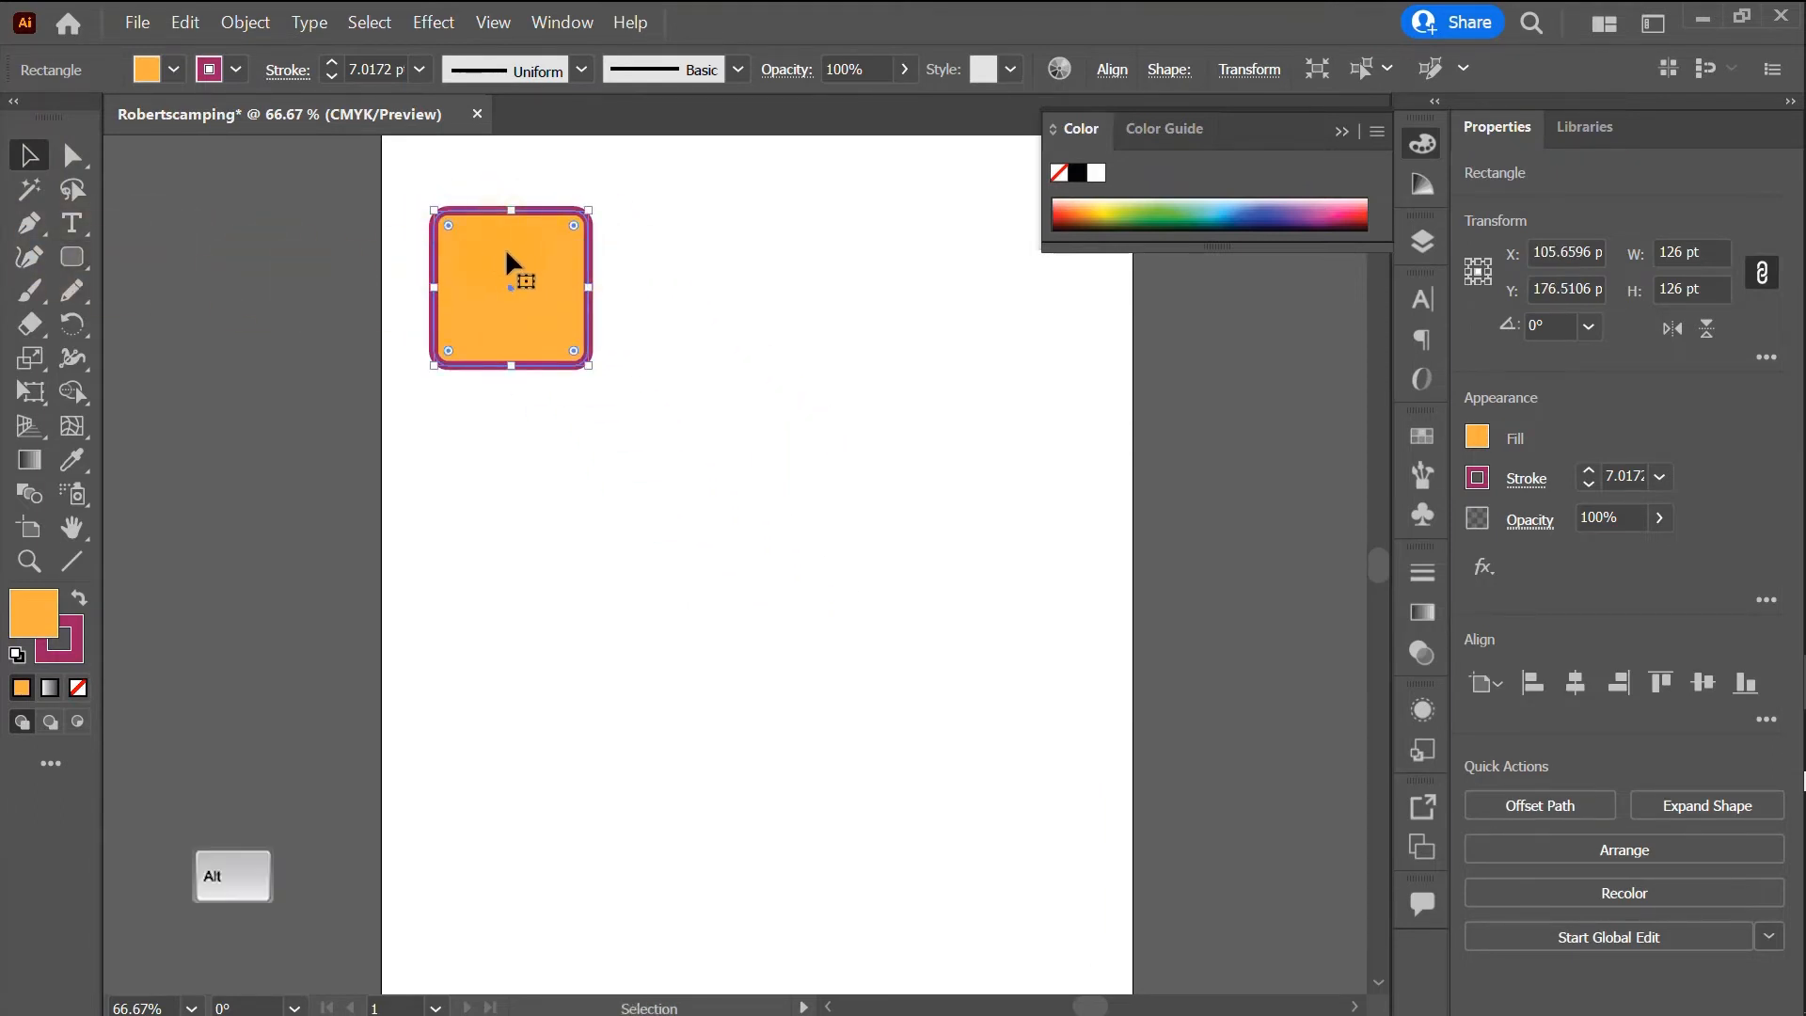
pyautogui.moveTo(500, 255); pyautogui.dragTo(681, 252)
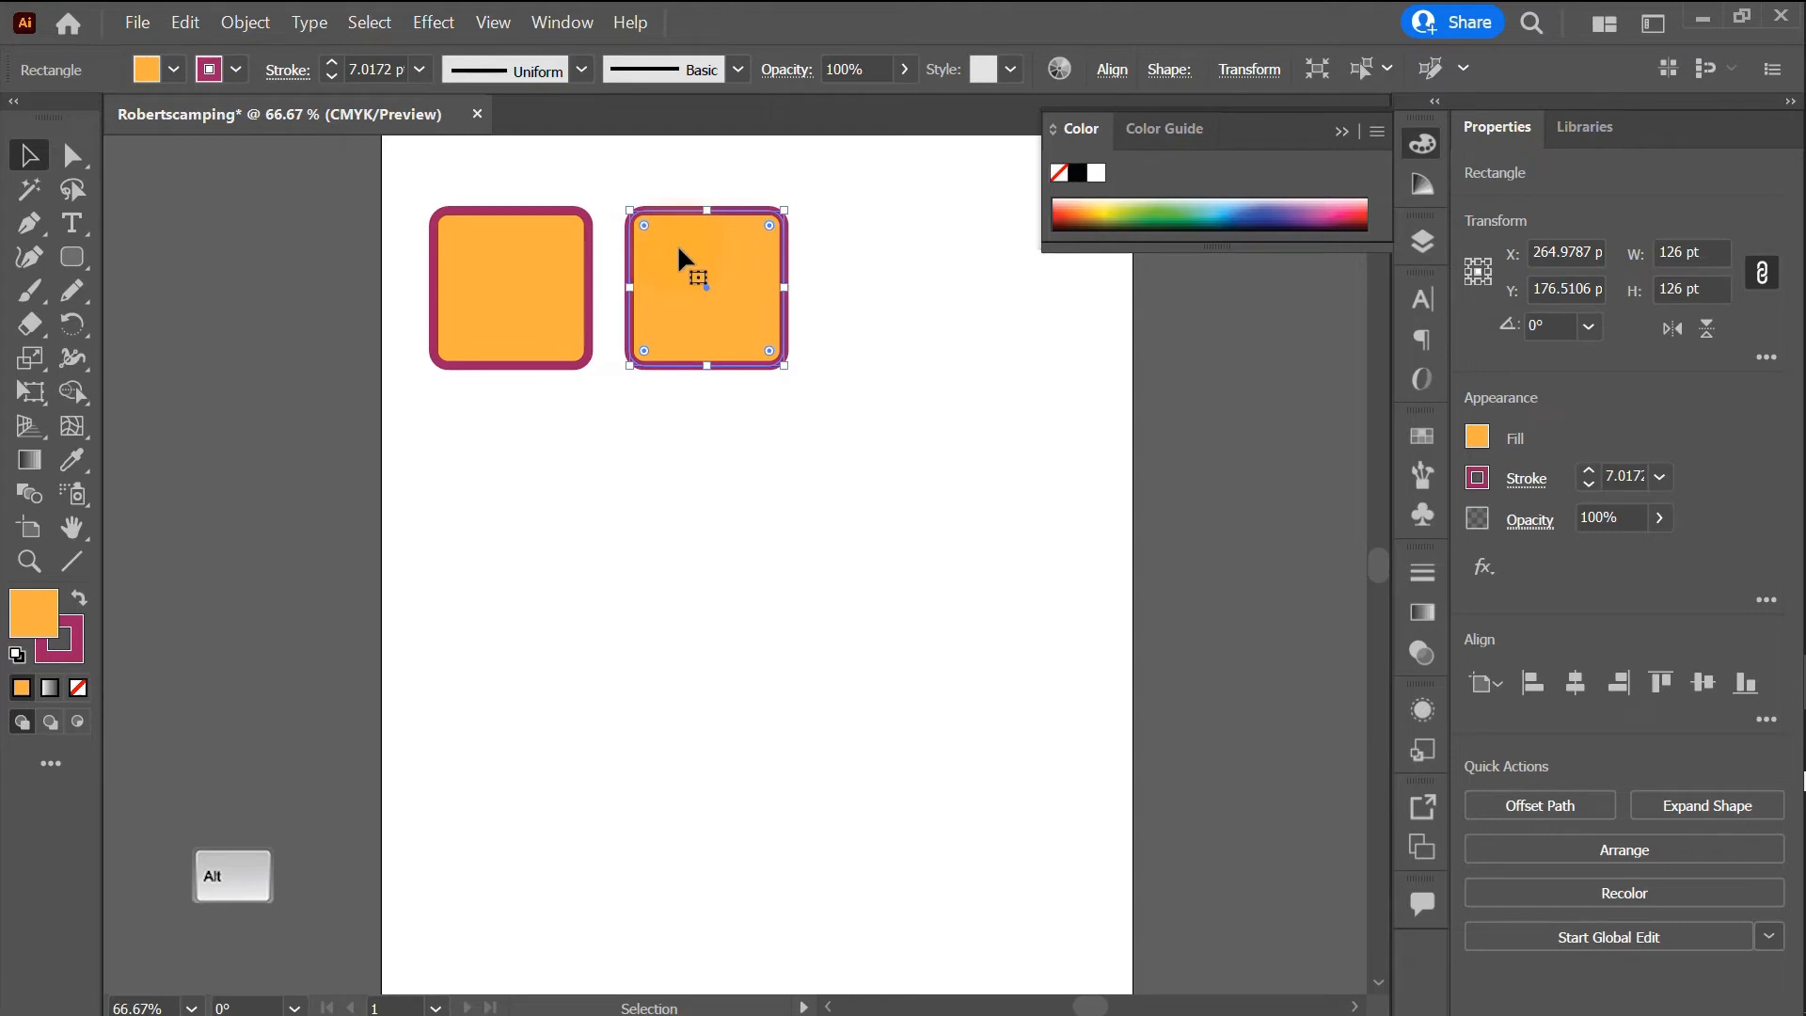
# - Select both rounded squares and duplicate them to the right to form an evenly spaced row of four
pyautogui.press('space')
pyautogui.moveTo(867, 182); pyautogui.dragTo(762, 222)
pyautogui.click(601, 617)
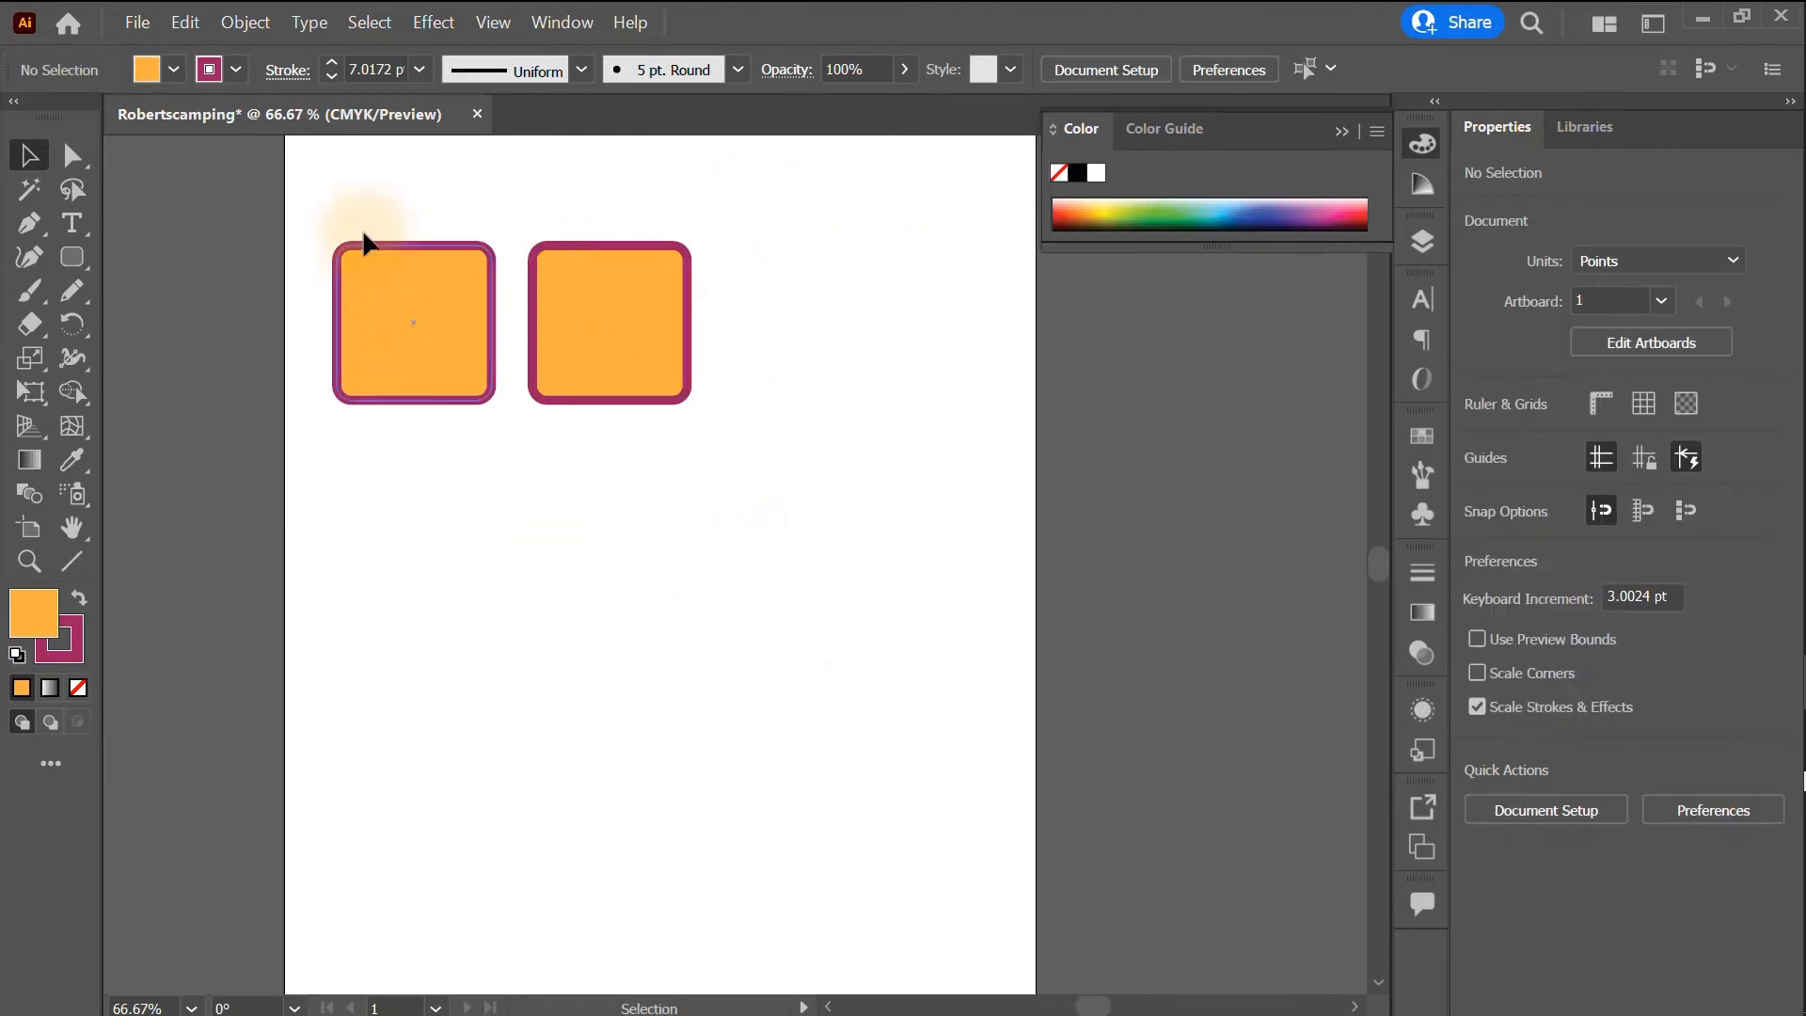
pyautogui.moveTo(320, 198); pyautogui.dragTo(525, 285)
pyautogui.moveTo(579, 369); pyautogui.dragTo(733, 482)
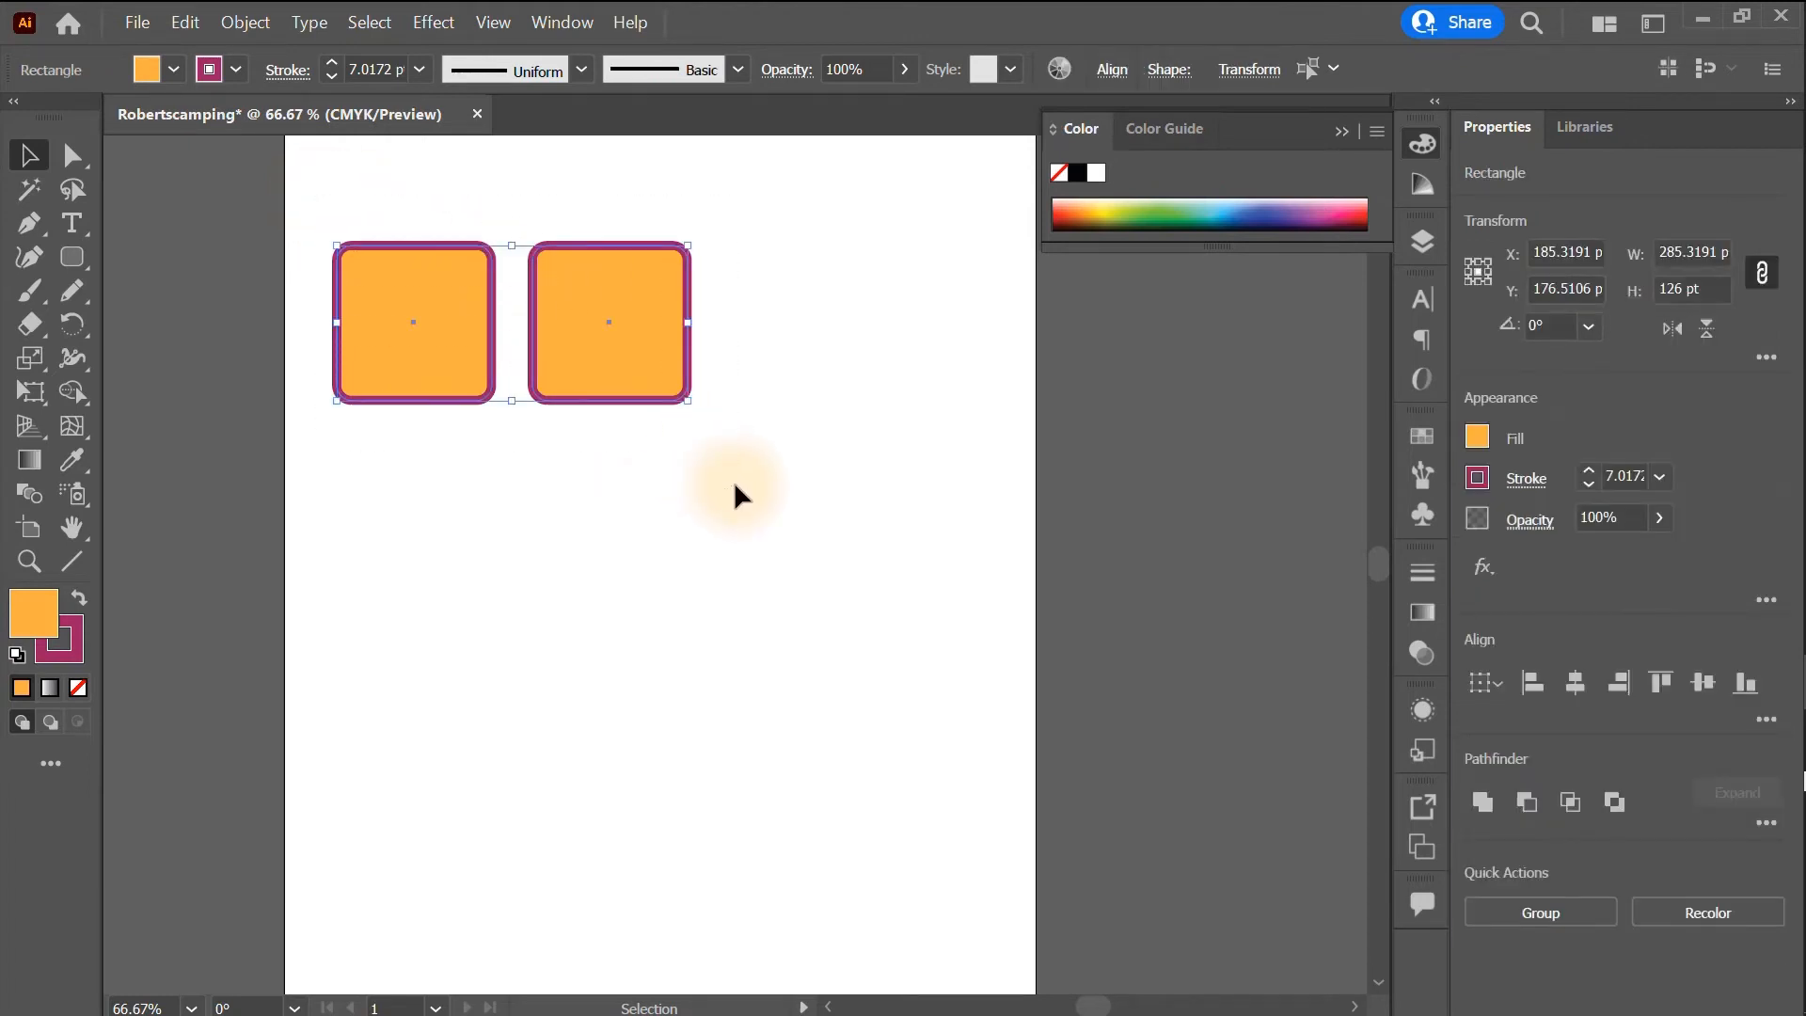
pyautogui.moveTo(561, 353); pyautogui.dragTo(951, 365)
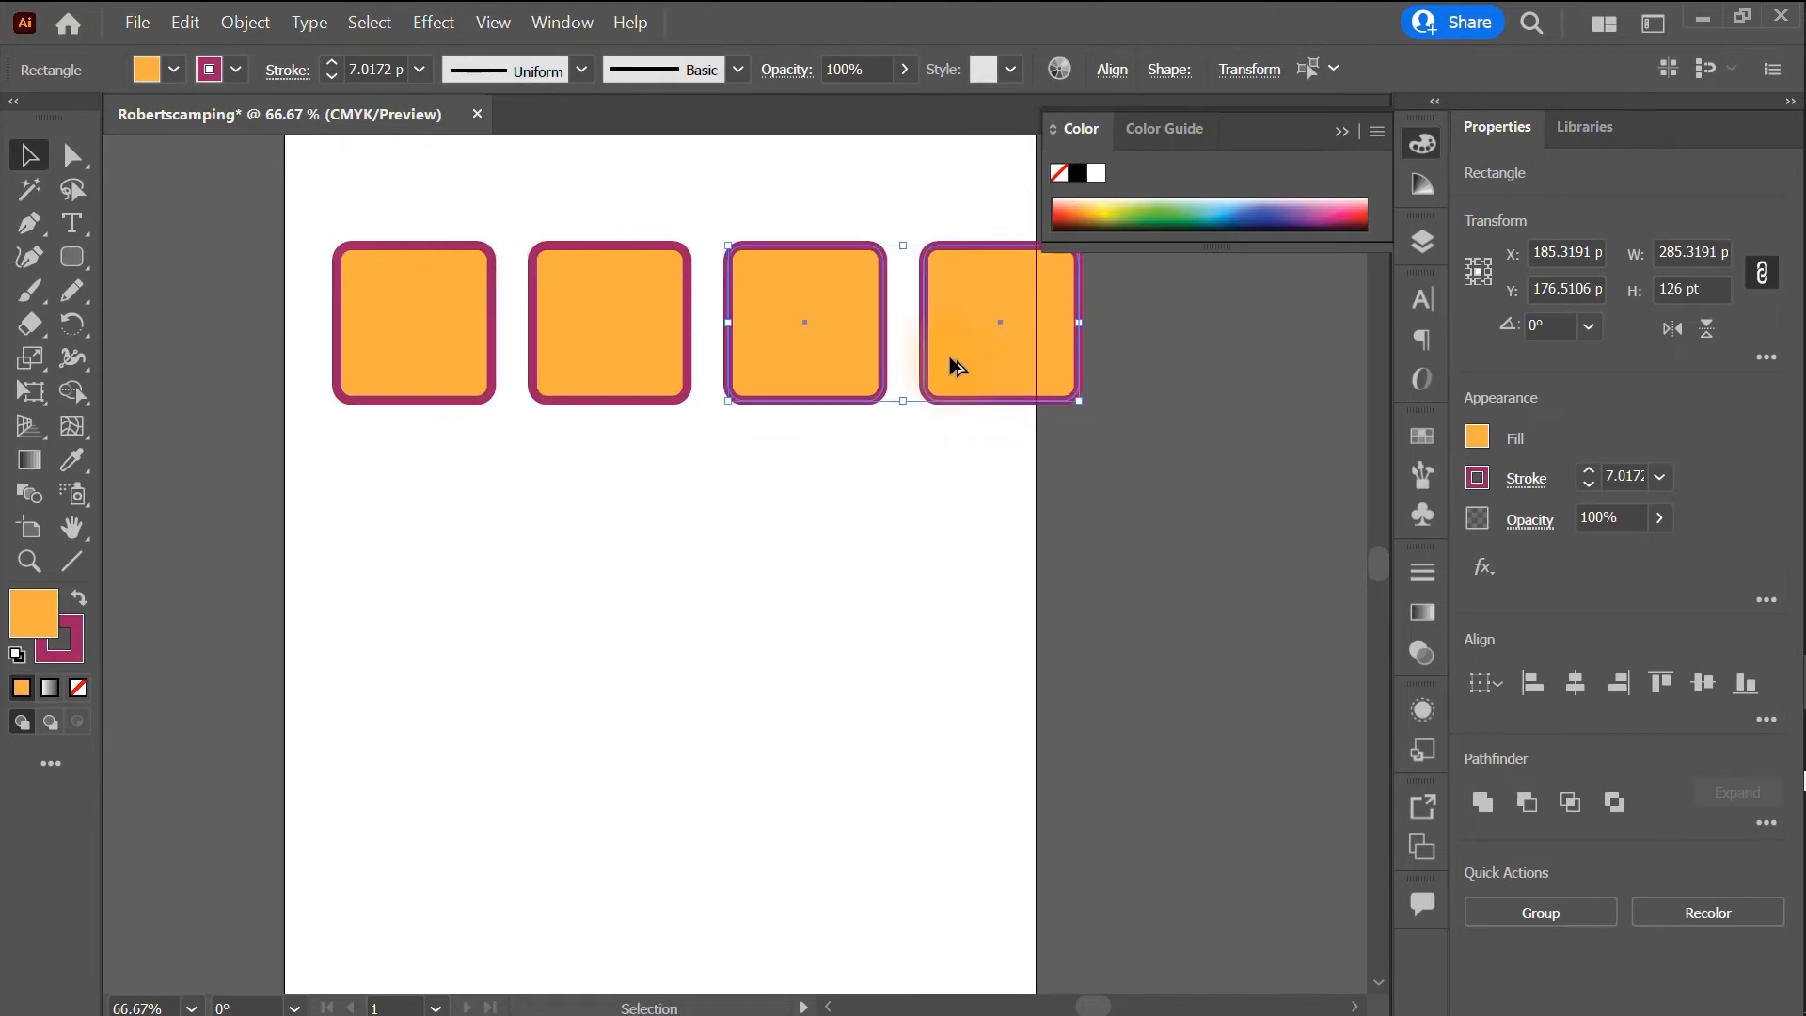
# - Select all four rounded squares and shift the row left so that it fits within the page width
pyautogui.click(824, 632)
pyautogui.moveTo(325, 181); pyautogui.dragTo(1003, 439)
pyautogui.moveTo(956, 338); pyautogui.dragTo(915, 355)
pyautogui.click(851, 523)
# - Stagger the row by moving the second square down, the third up and the fourth down
pyautogui.moveTo(615, 342); pyautogui.dragTo(625, 461)
pyautogui.moveTo(760, 331); pyautogui.dragTo(754, 281)
pyautogui.moveTo(922, 356); pyautogui.dragTo(923, 416)
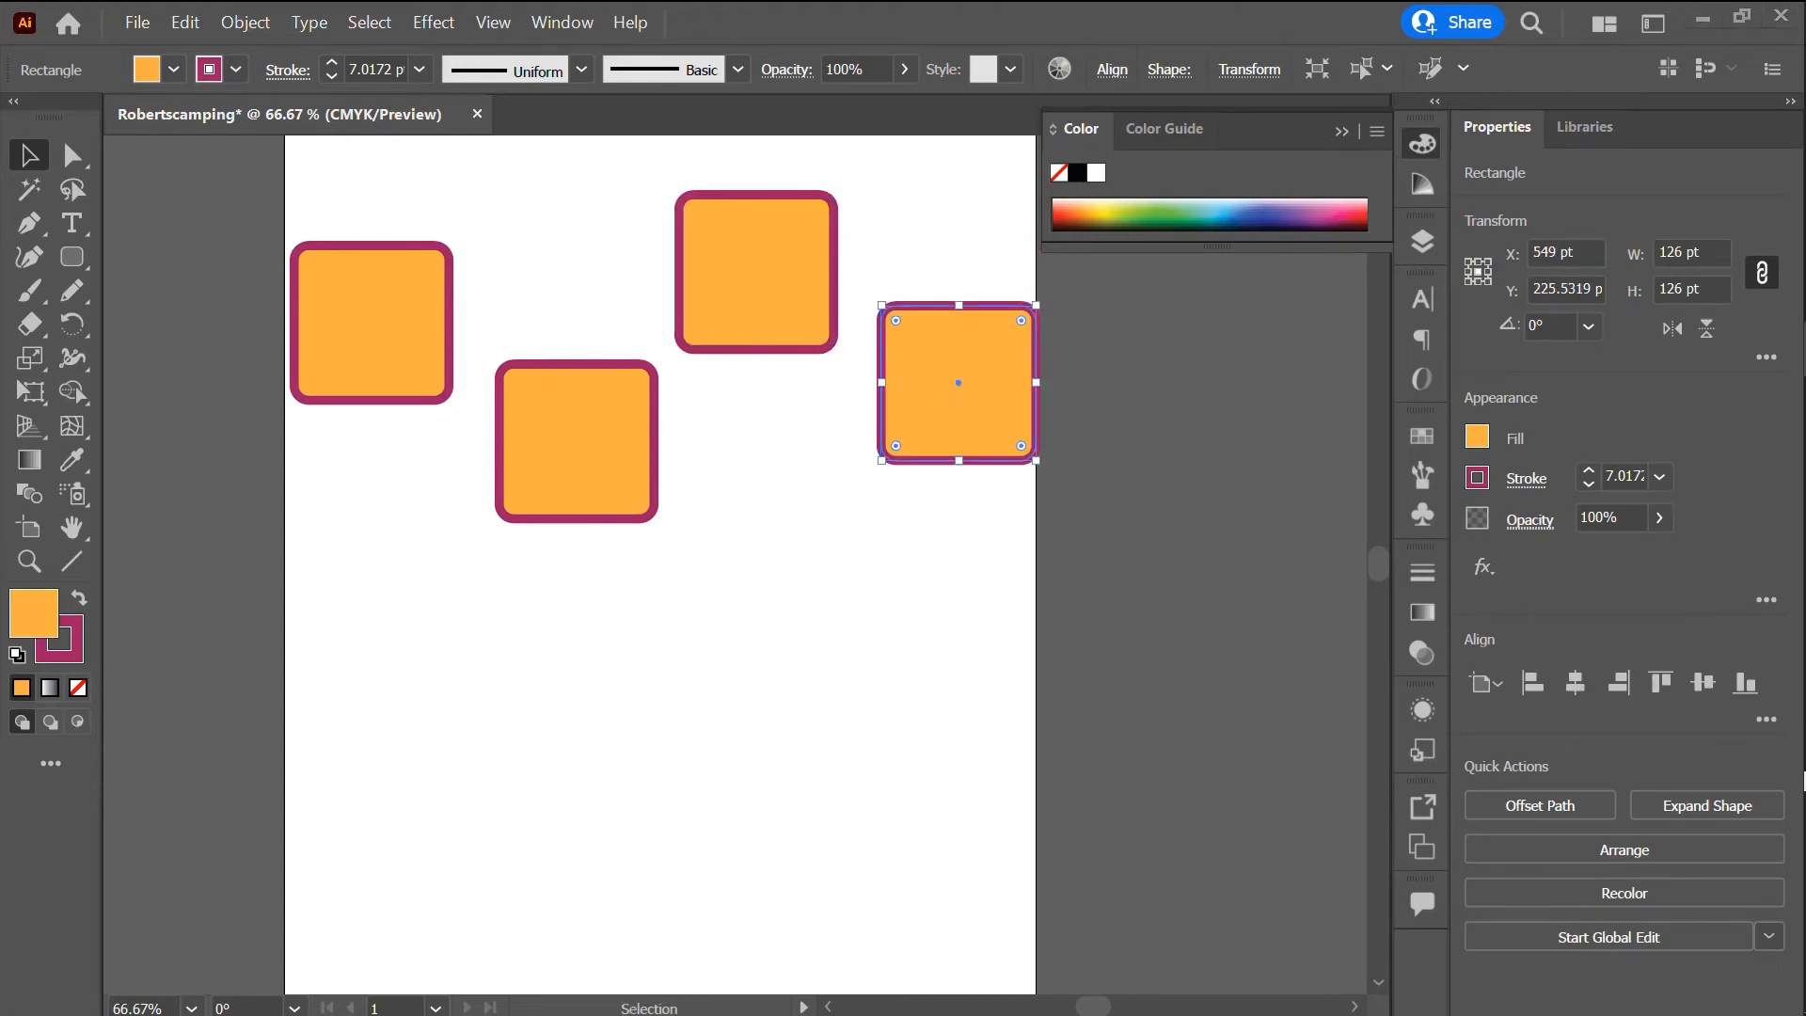
# - Bring up the object alignment and distribution options beside the four staggered squares
pyautogui.click(557, 23)
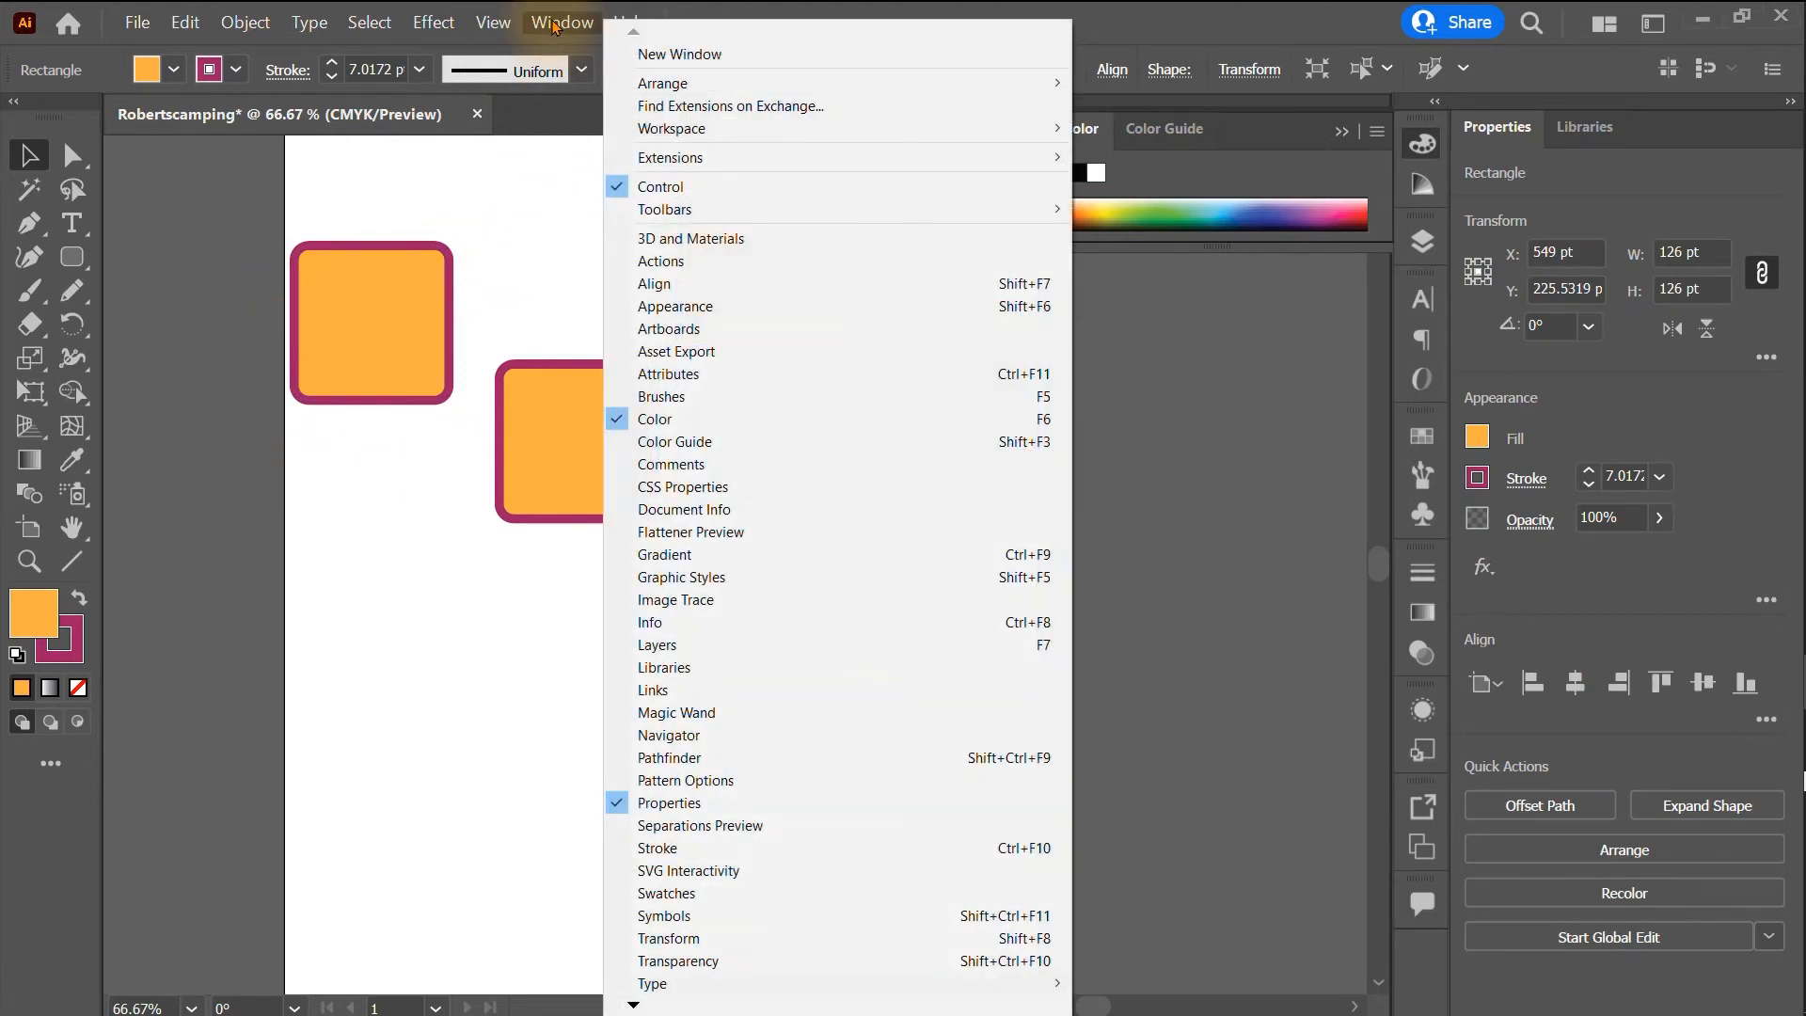
pyautogui.click(663, 283)
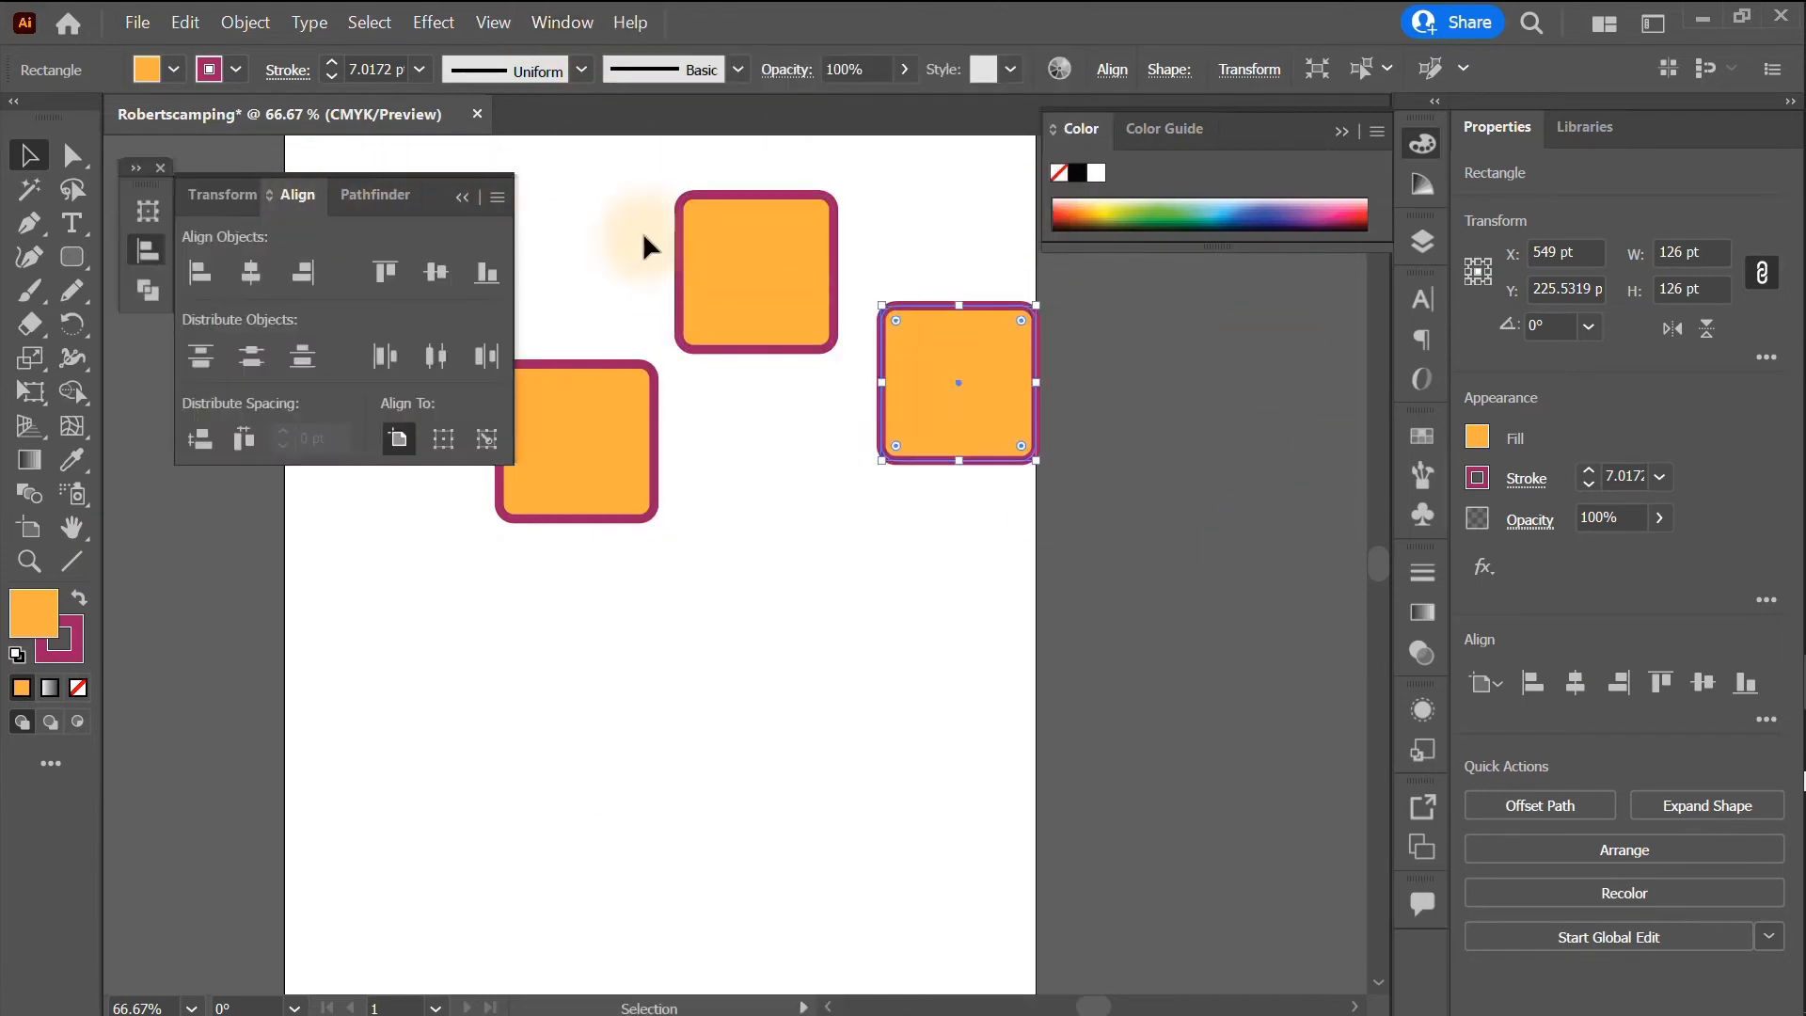
pyautogui.moveTo(617, 274); pyautogui.dragTo(852, 379)
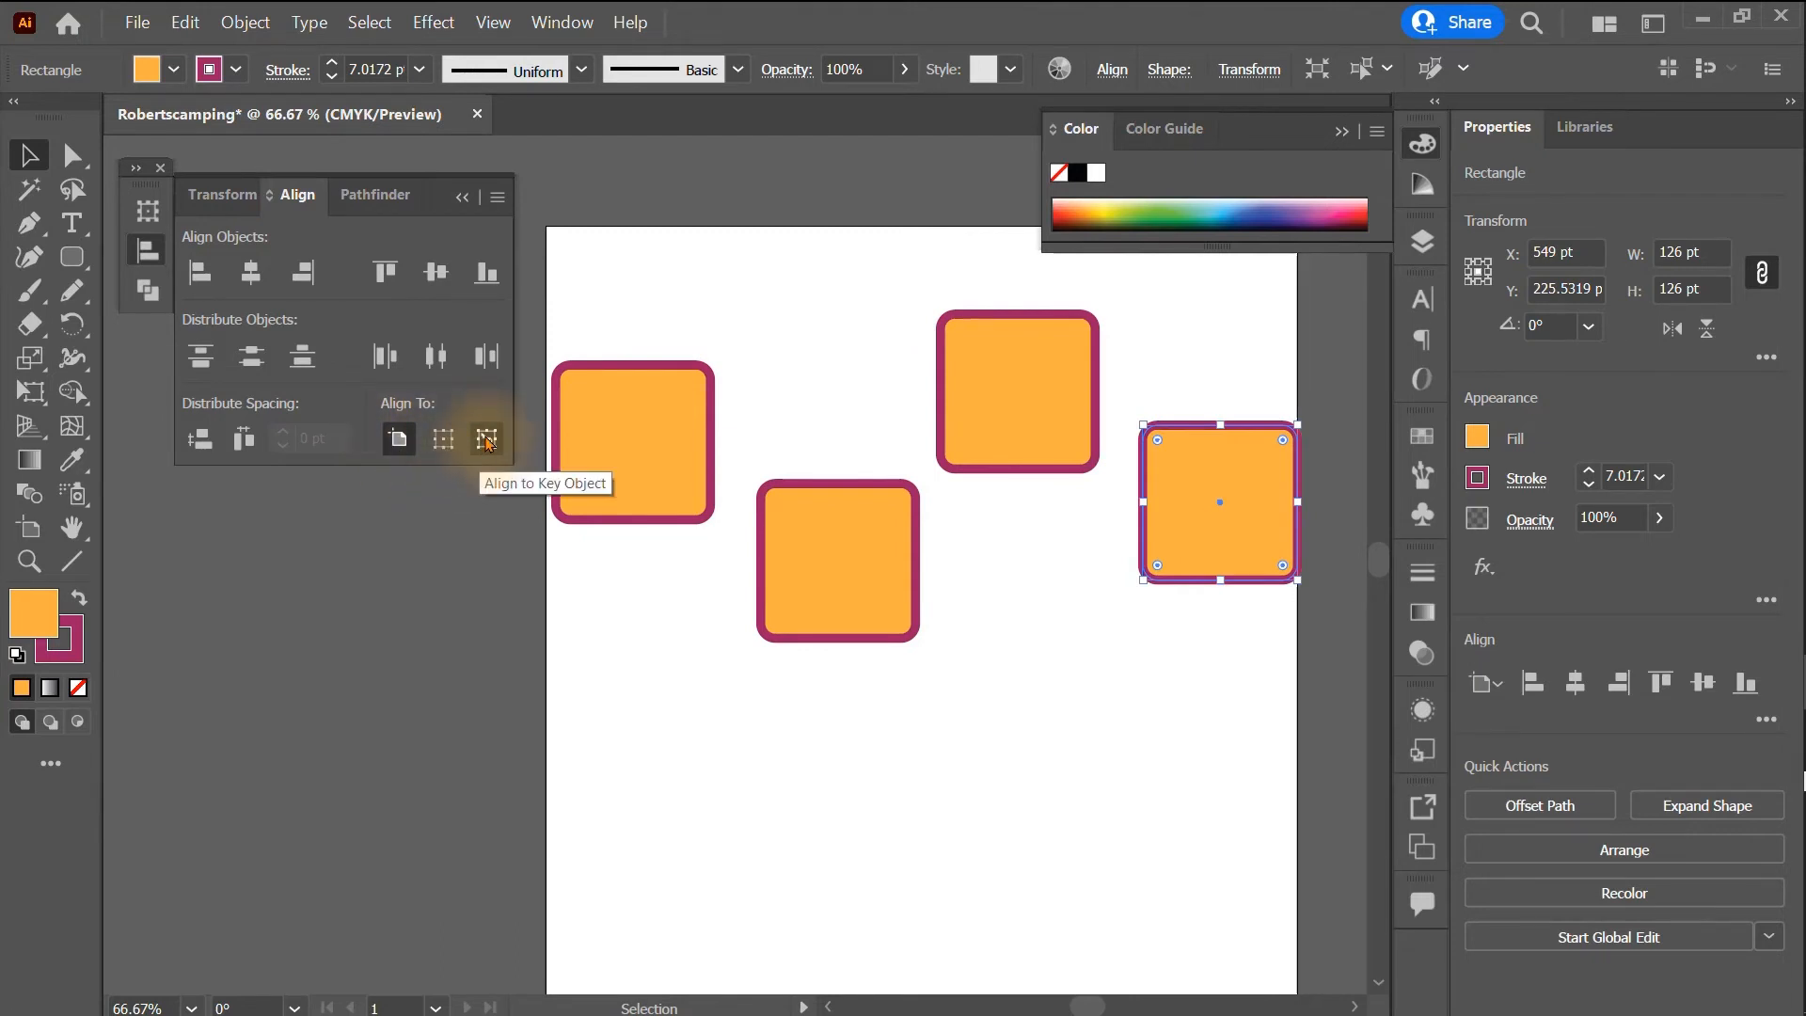
# - Try centering the second square on the artboard both horizontally and vertically
pyautogui.click(821, 709)
pyautogui.click(865, 480)
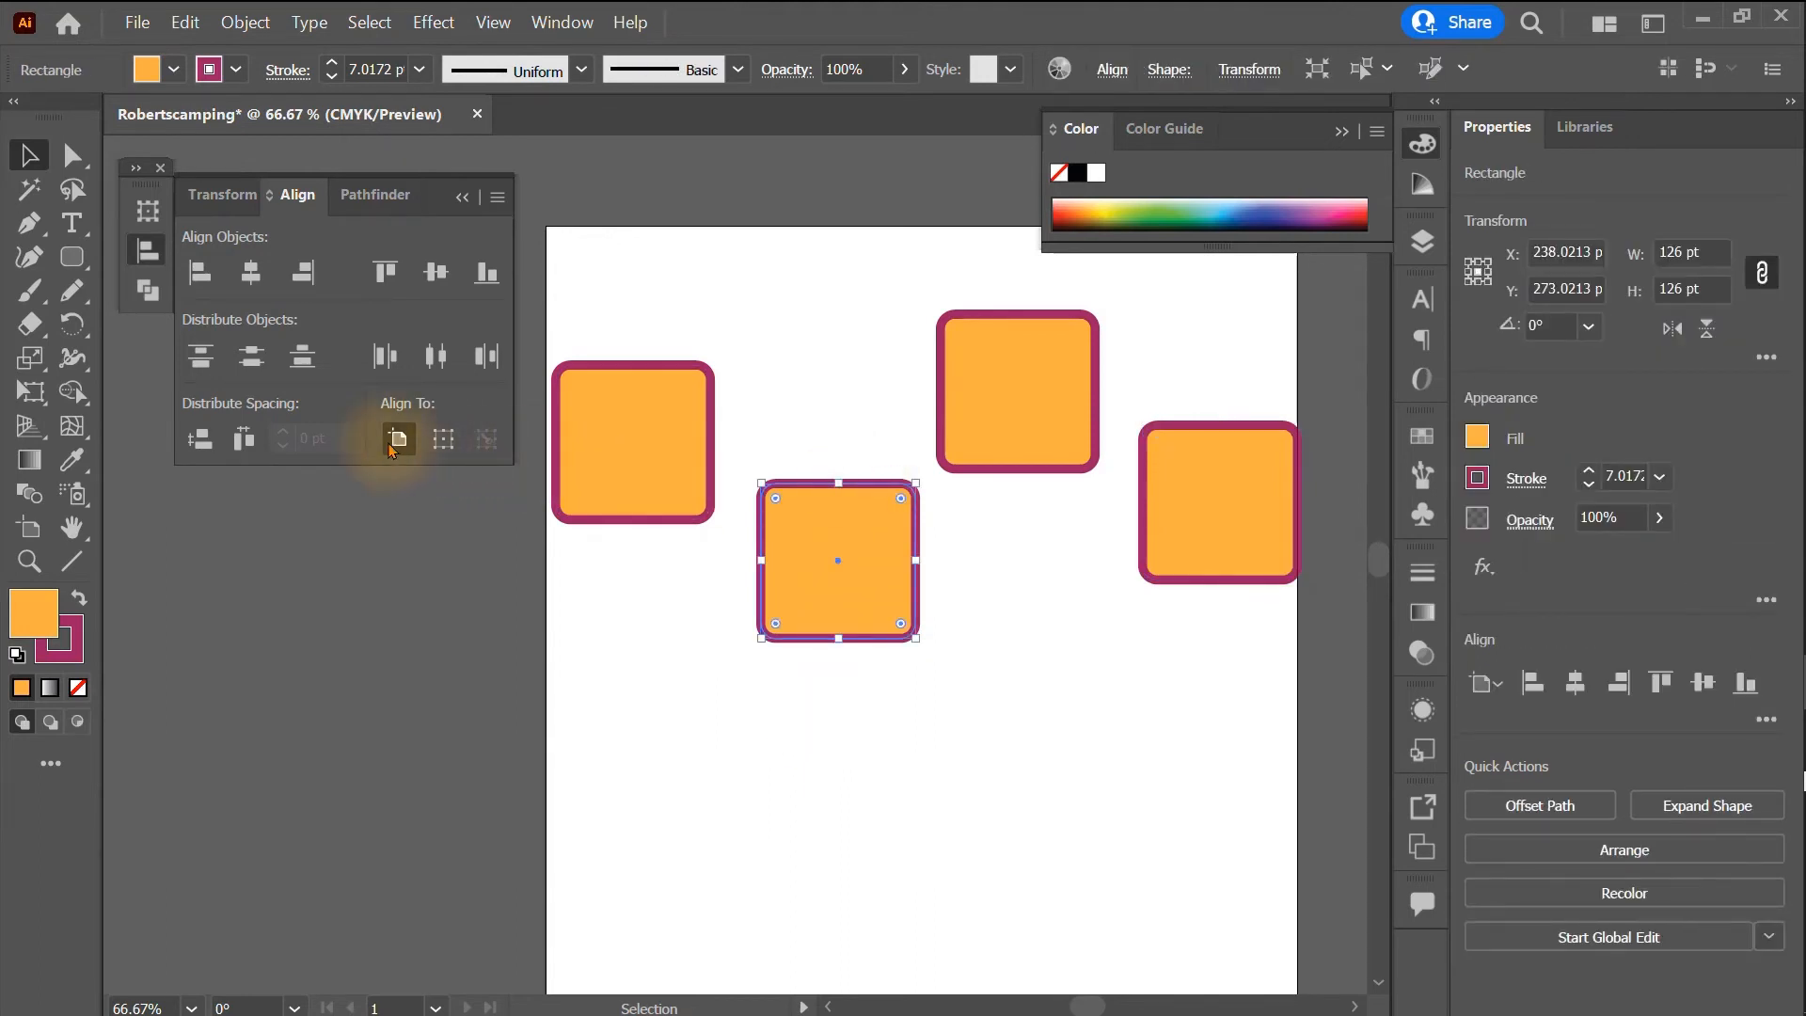
pyautogui.click(250, 278)
pyautogui.click(439, 271)
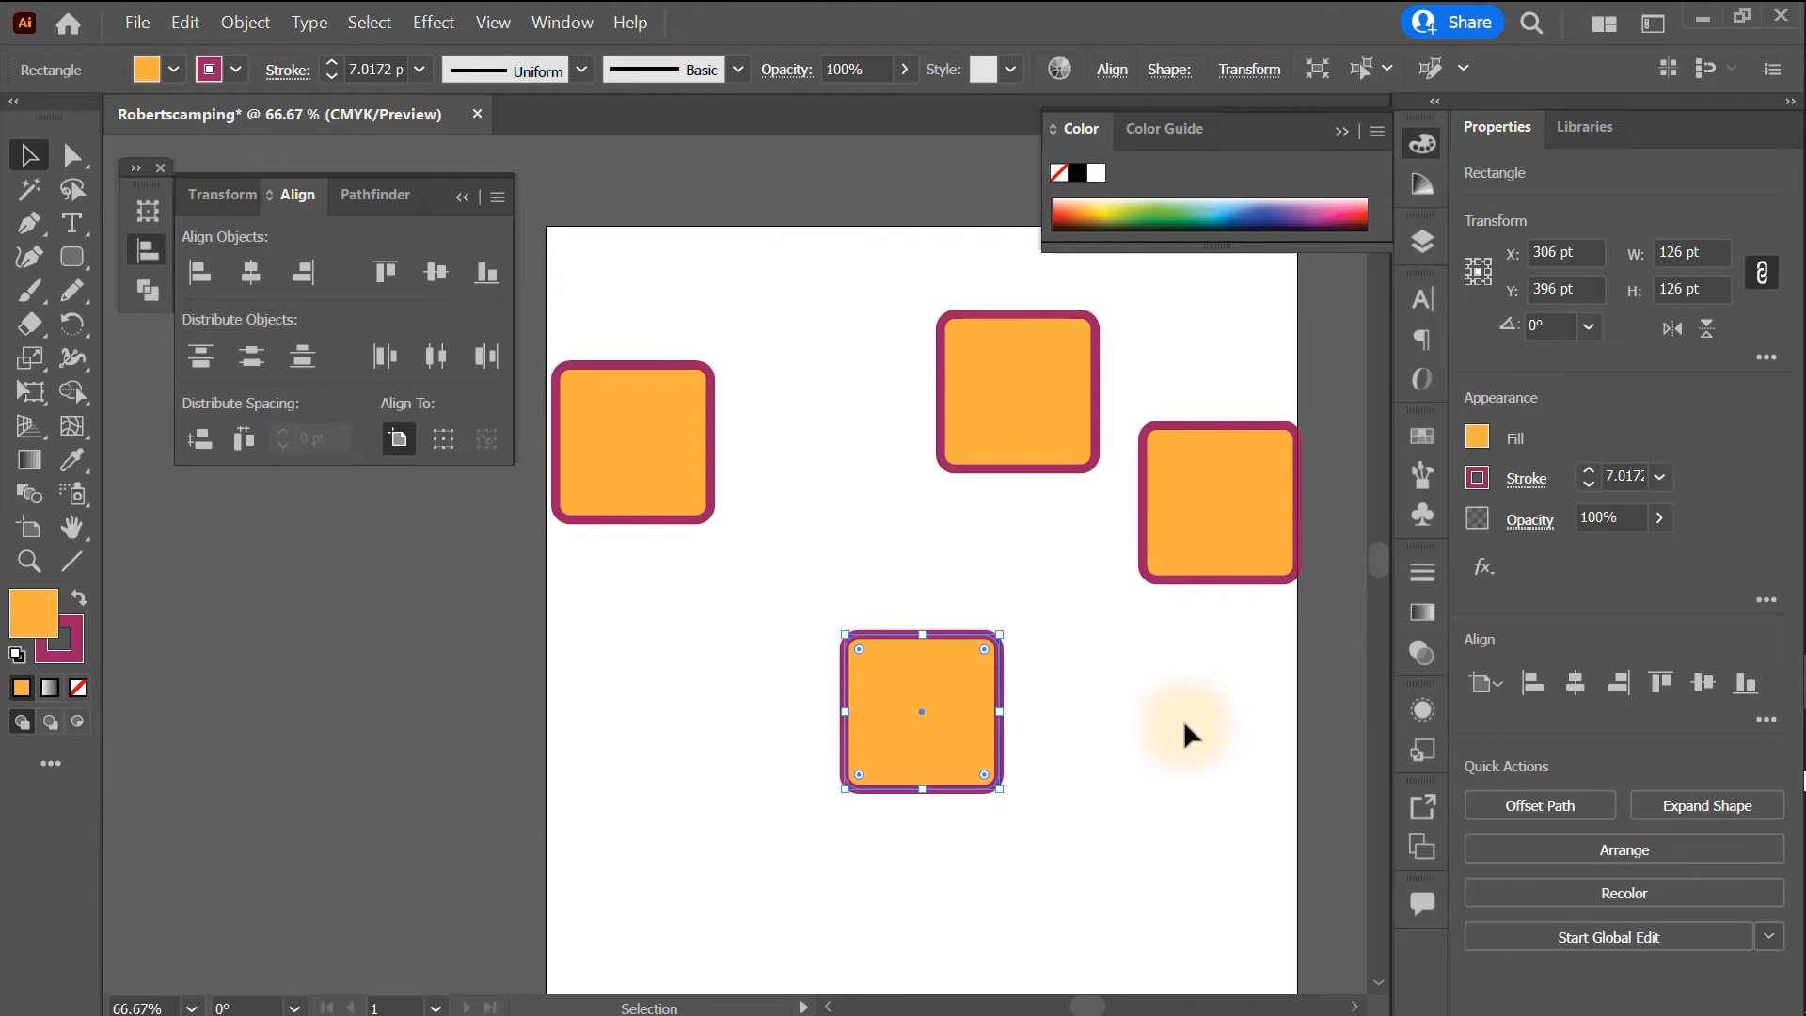
pyautogui.press('ctrl')
pyautogui.hotkey('ctrl', 'z')
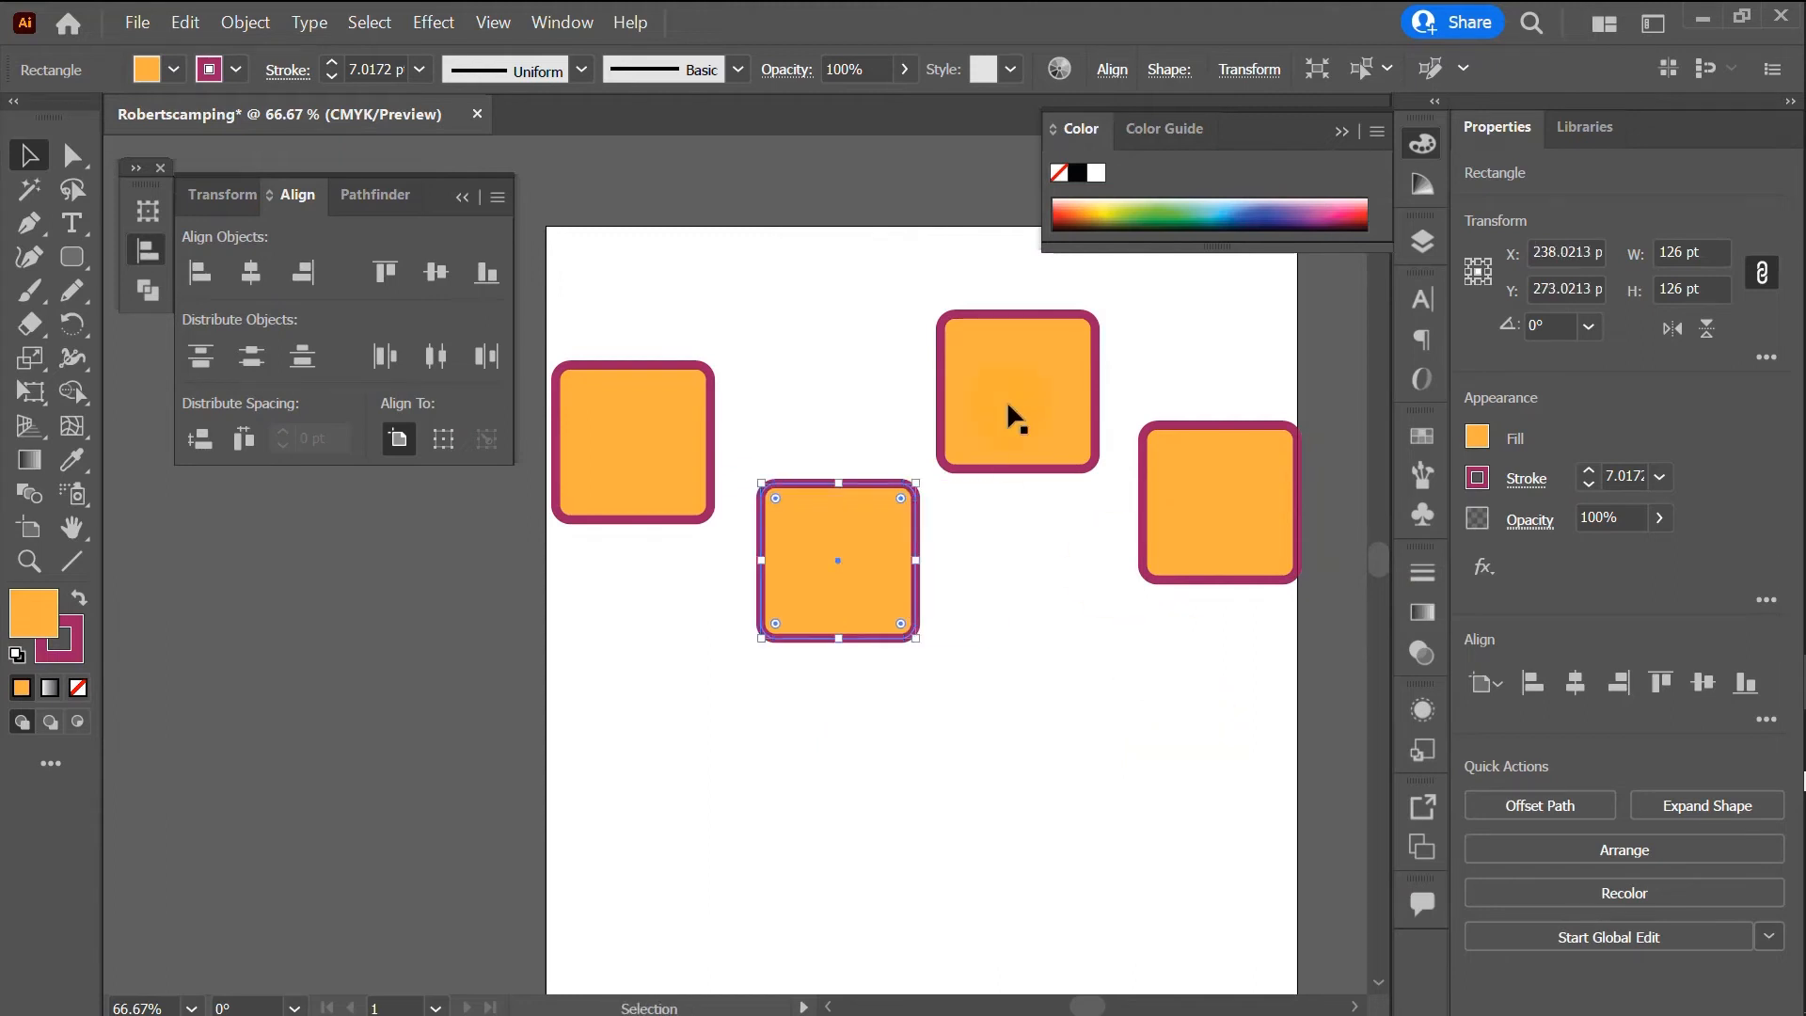
# - Align the second and third squares' vertical centers to each other, using the selection as the reference
pyautogui.moveTo(797, 284); pyautogui.dragTo(1038, 685)
pyautogui.click(444, 438)
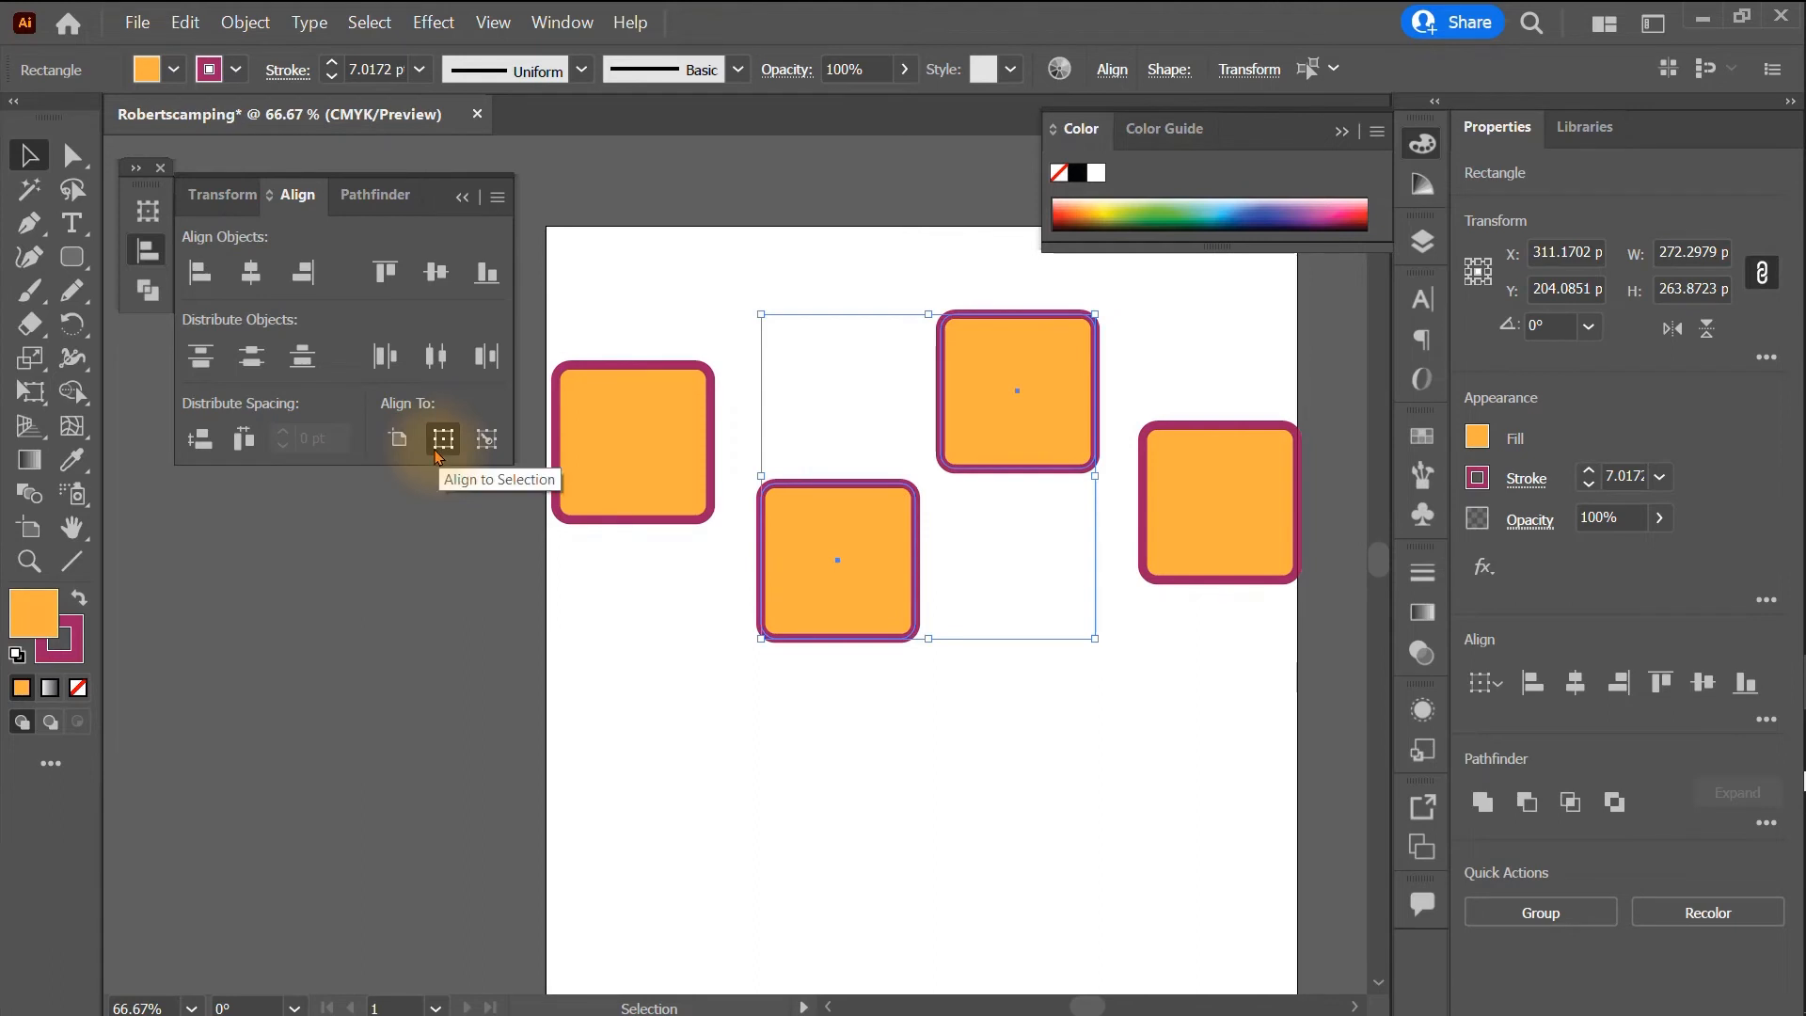
pyautogui.click(444, 274)
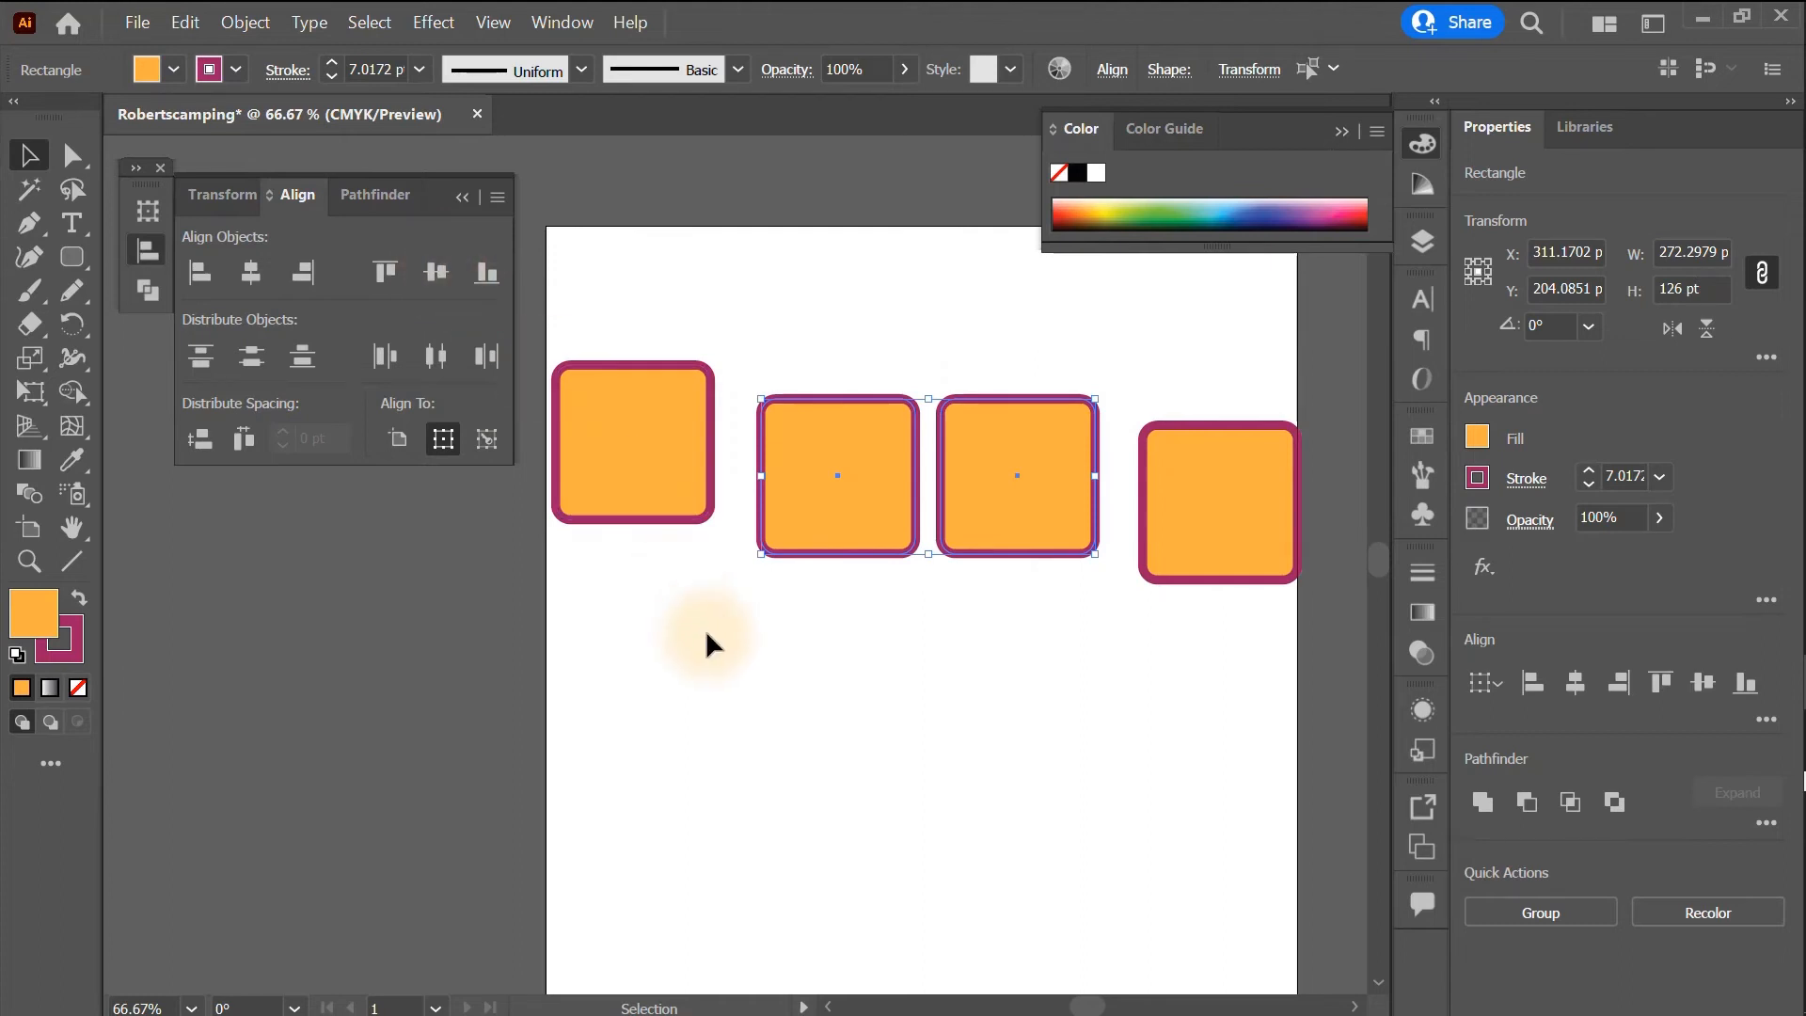
pyautogui.click(474, 476)
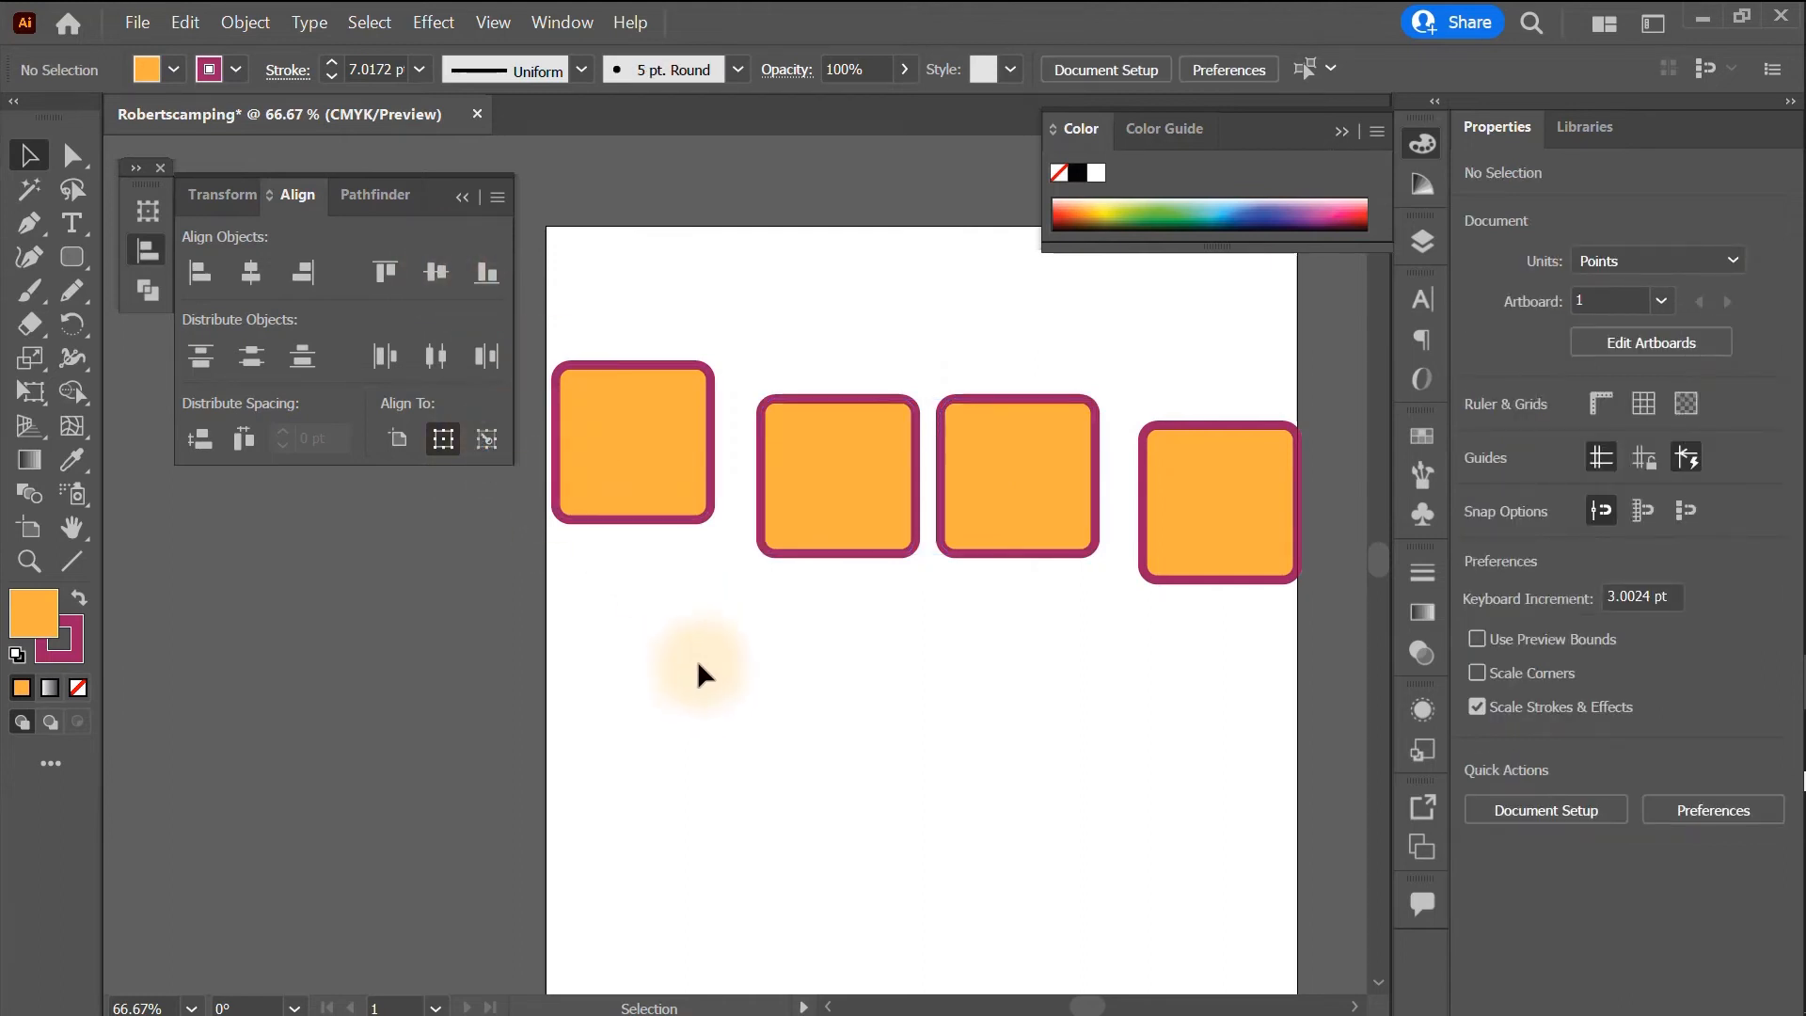
# - Move the first square up to the page's upper-left corner, leaving a small margin around it
pyautogui.click(649, 443)
pyautogui.moveTo(652, 403); pyautogui.dragTo(667, 282)
pyautogui.scroll(-1, 1003, 676)
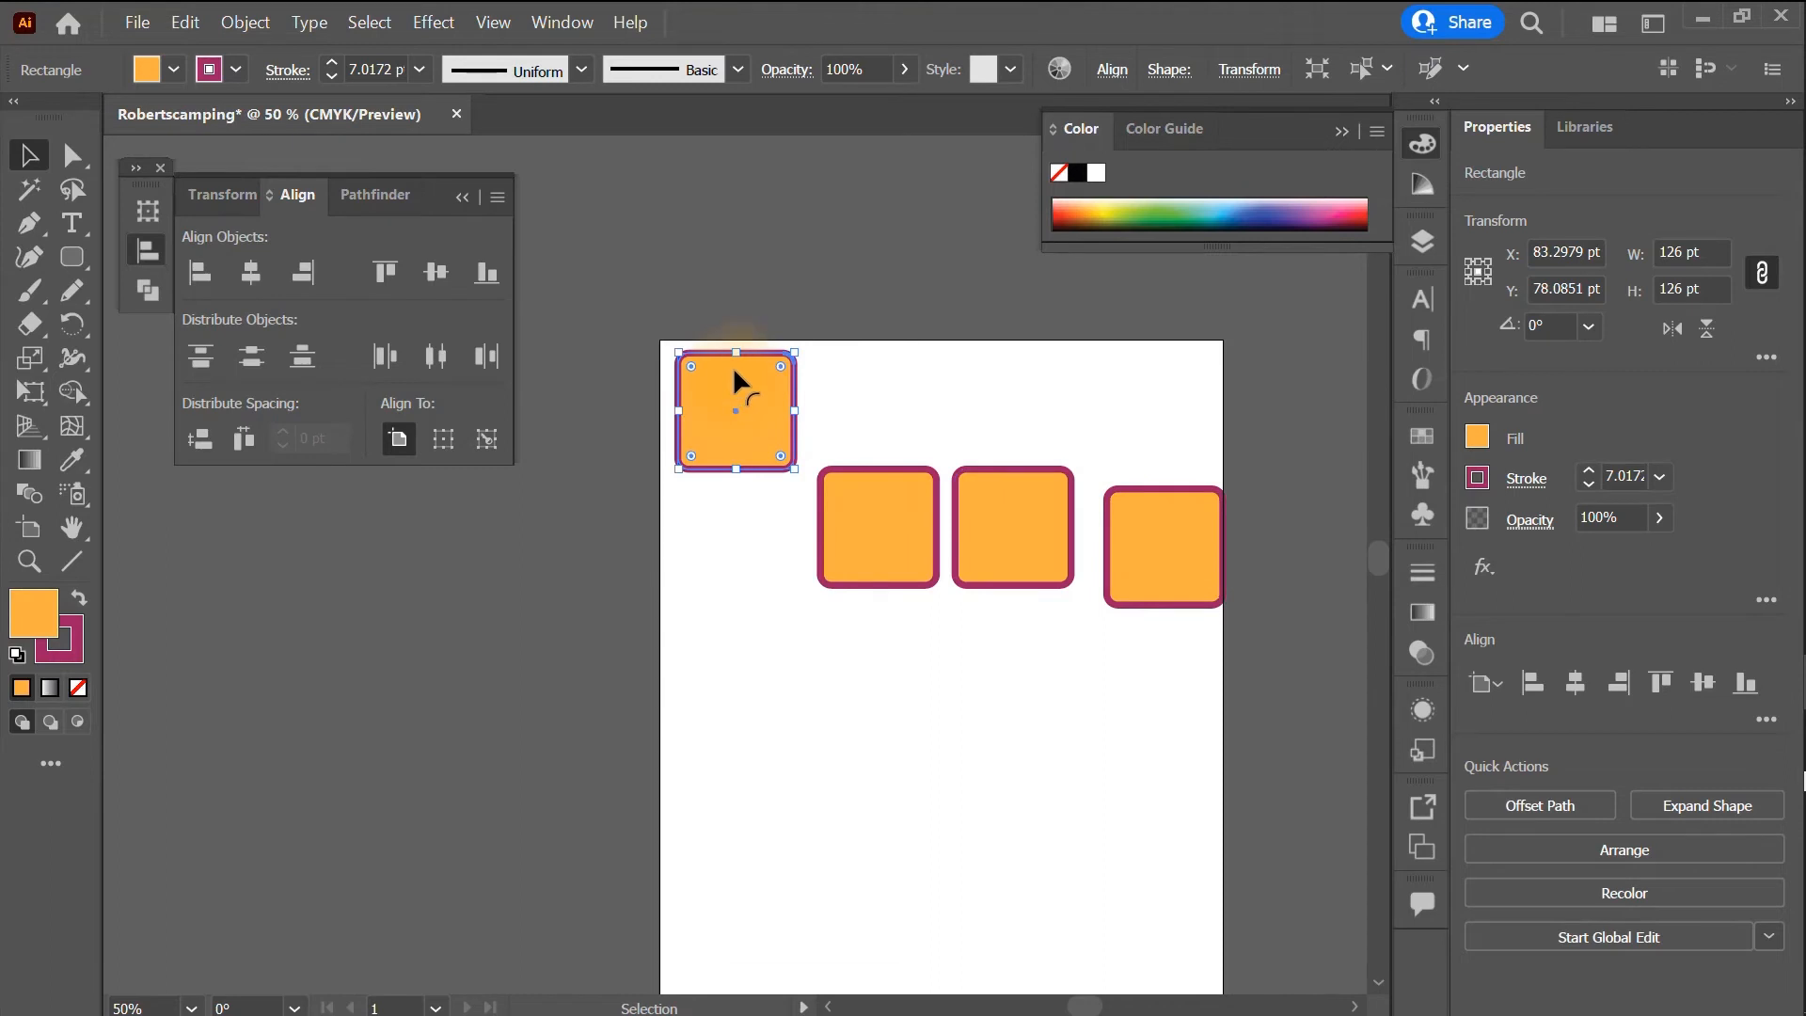
# - Align the vertical centers of all four squares to the first square as the key object
pyautogui.click(630, 325)
pyautogui.moveTo(631, 331); pyautogui.dragTo(1263, 663)
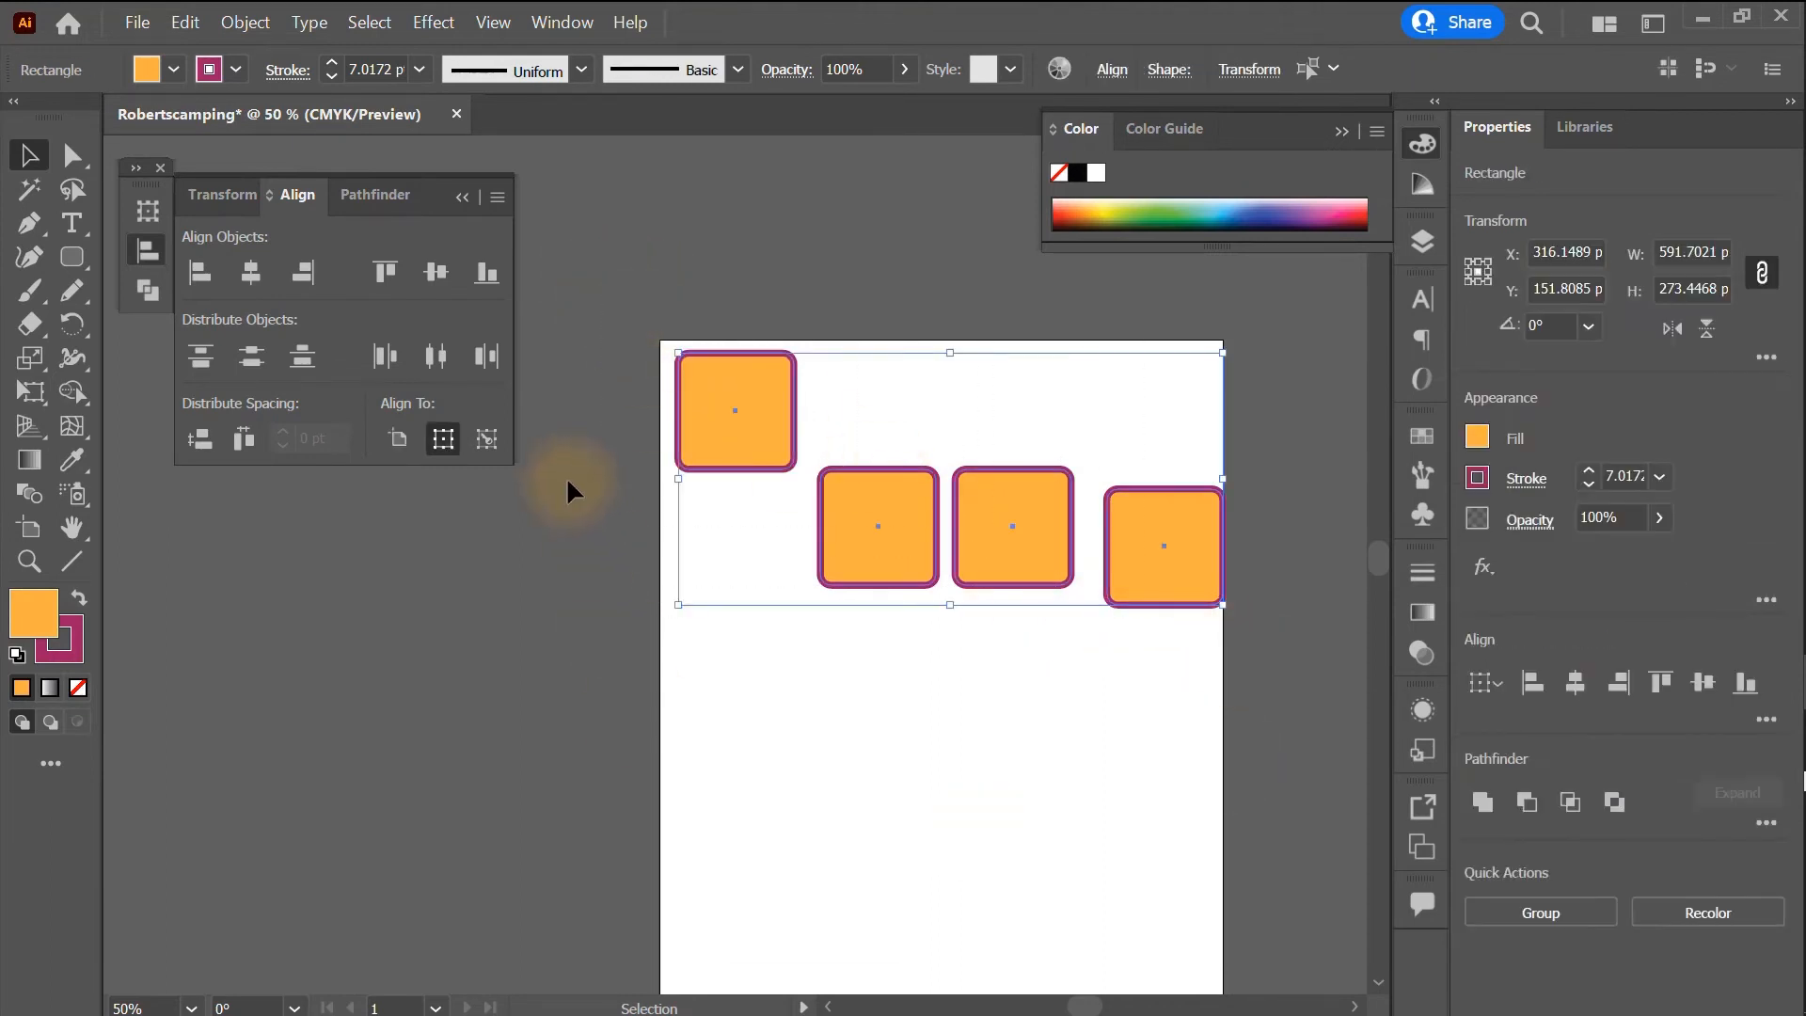
pyautogui.click(487, 439)
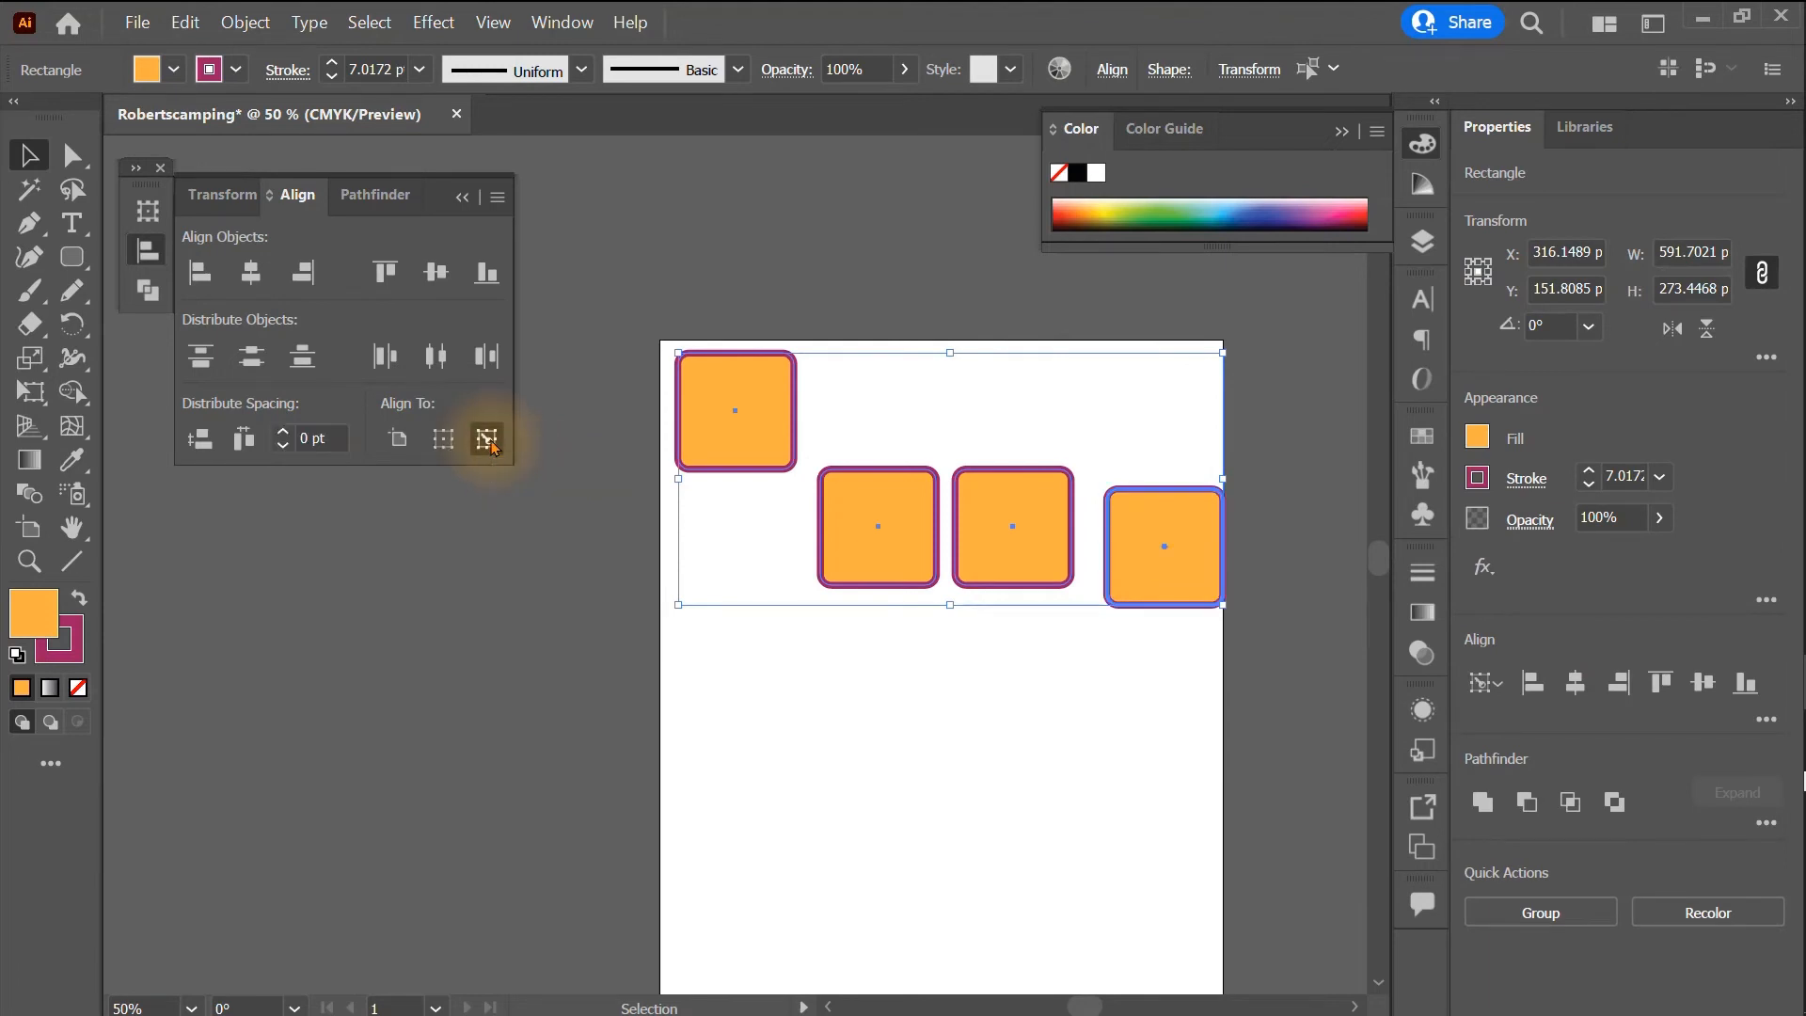
pyautogui.click(764, 355)
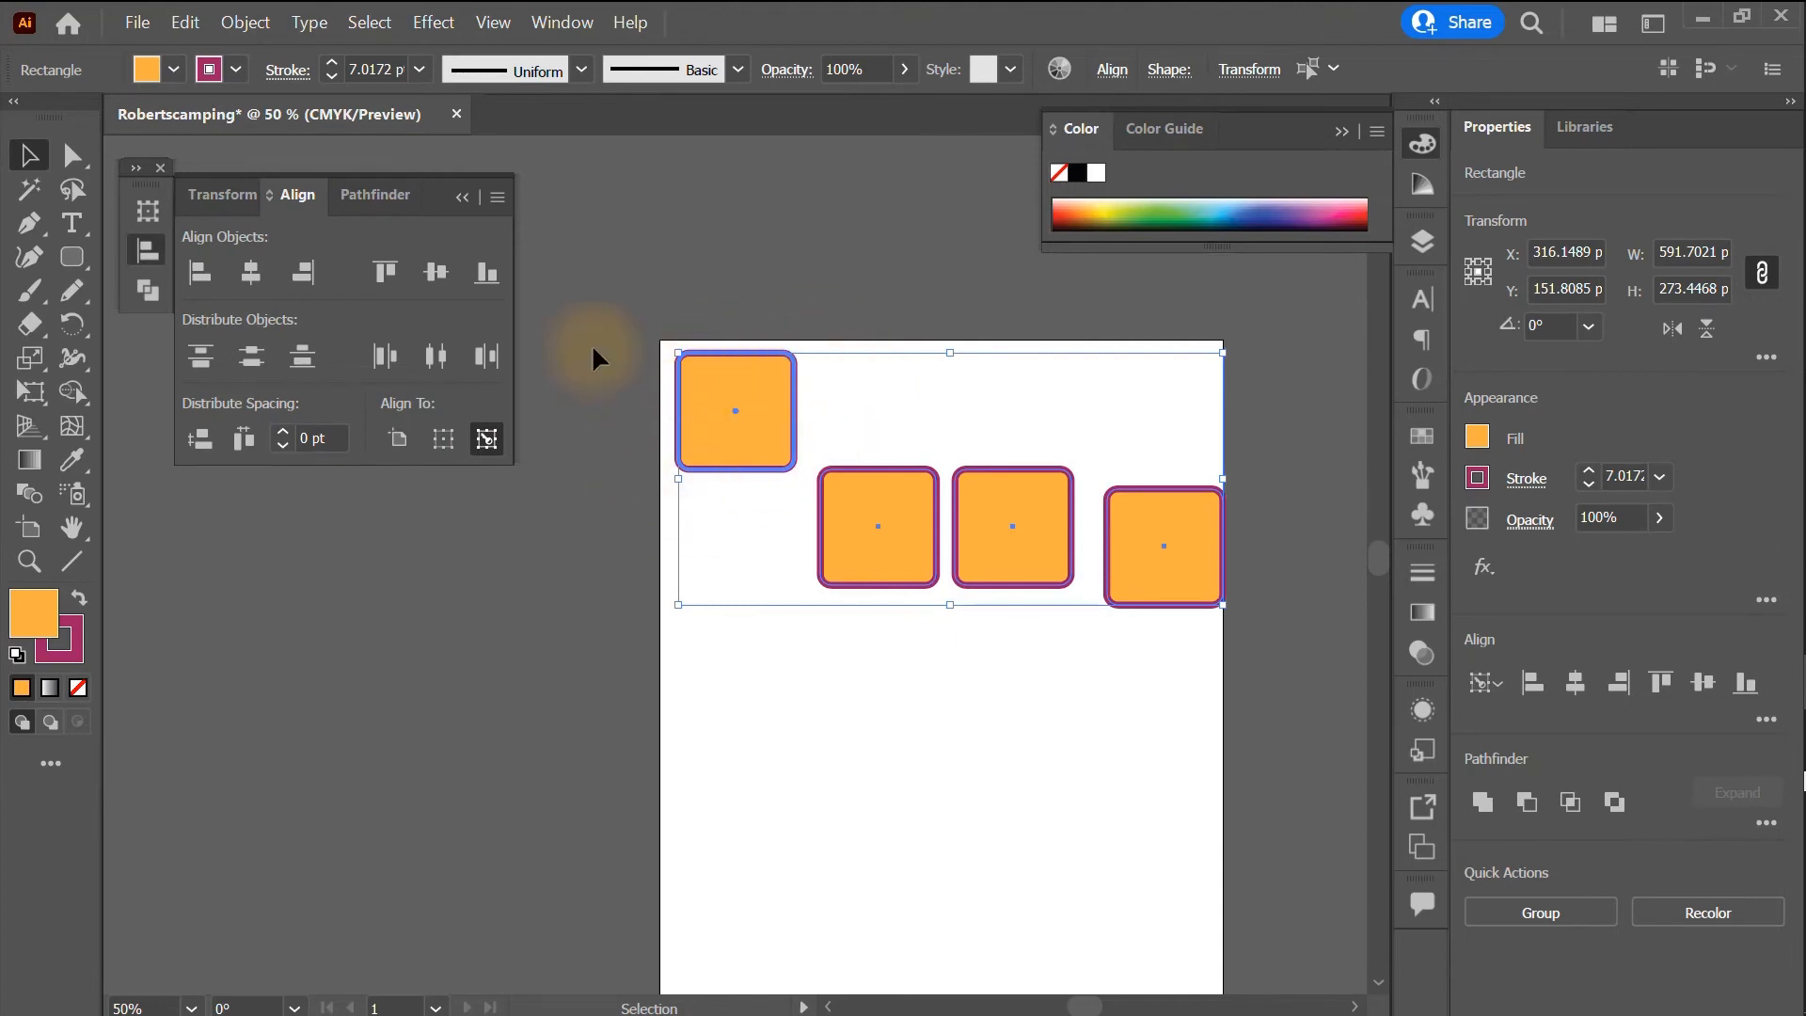
pyautogui.click(434, 272)
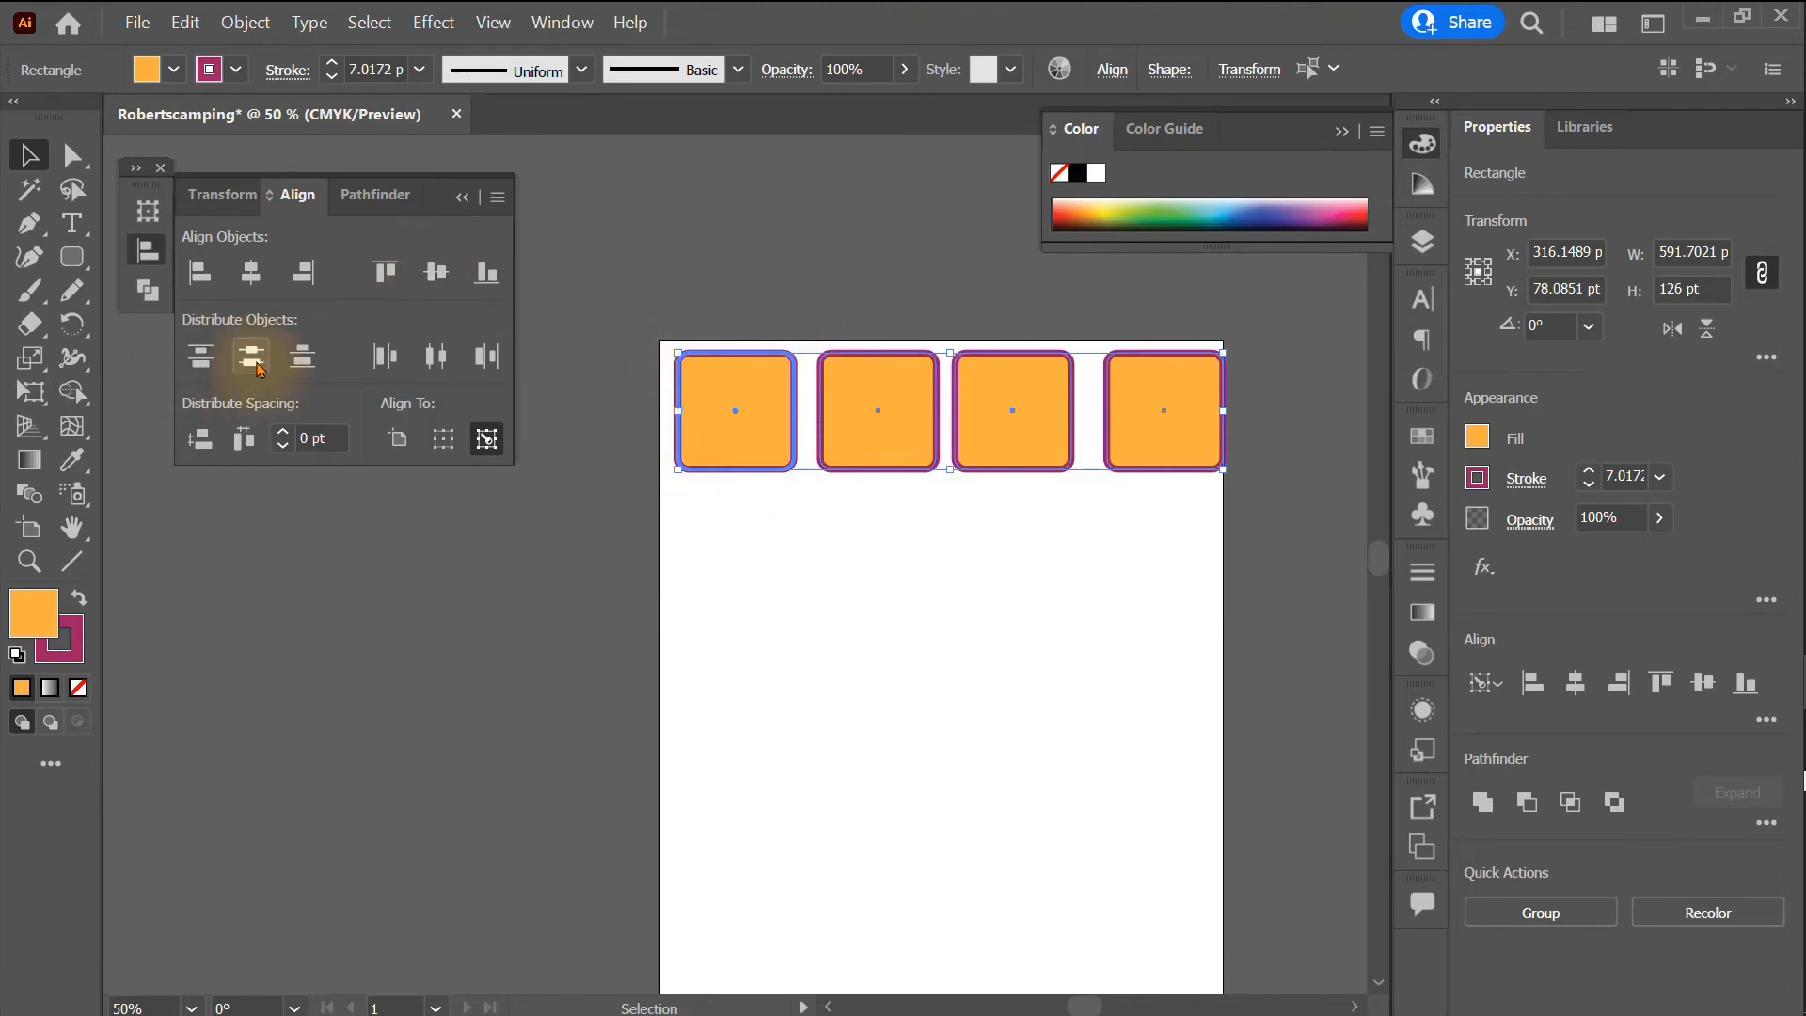
pyautogui.click(587, 603)
# - Shift the fourth square horizontally and distribute all four squares evenly by their horizontal centers within the page width
pyautogui.moveTo(1142, 431); pyautogui.dragTo(1188, 431)
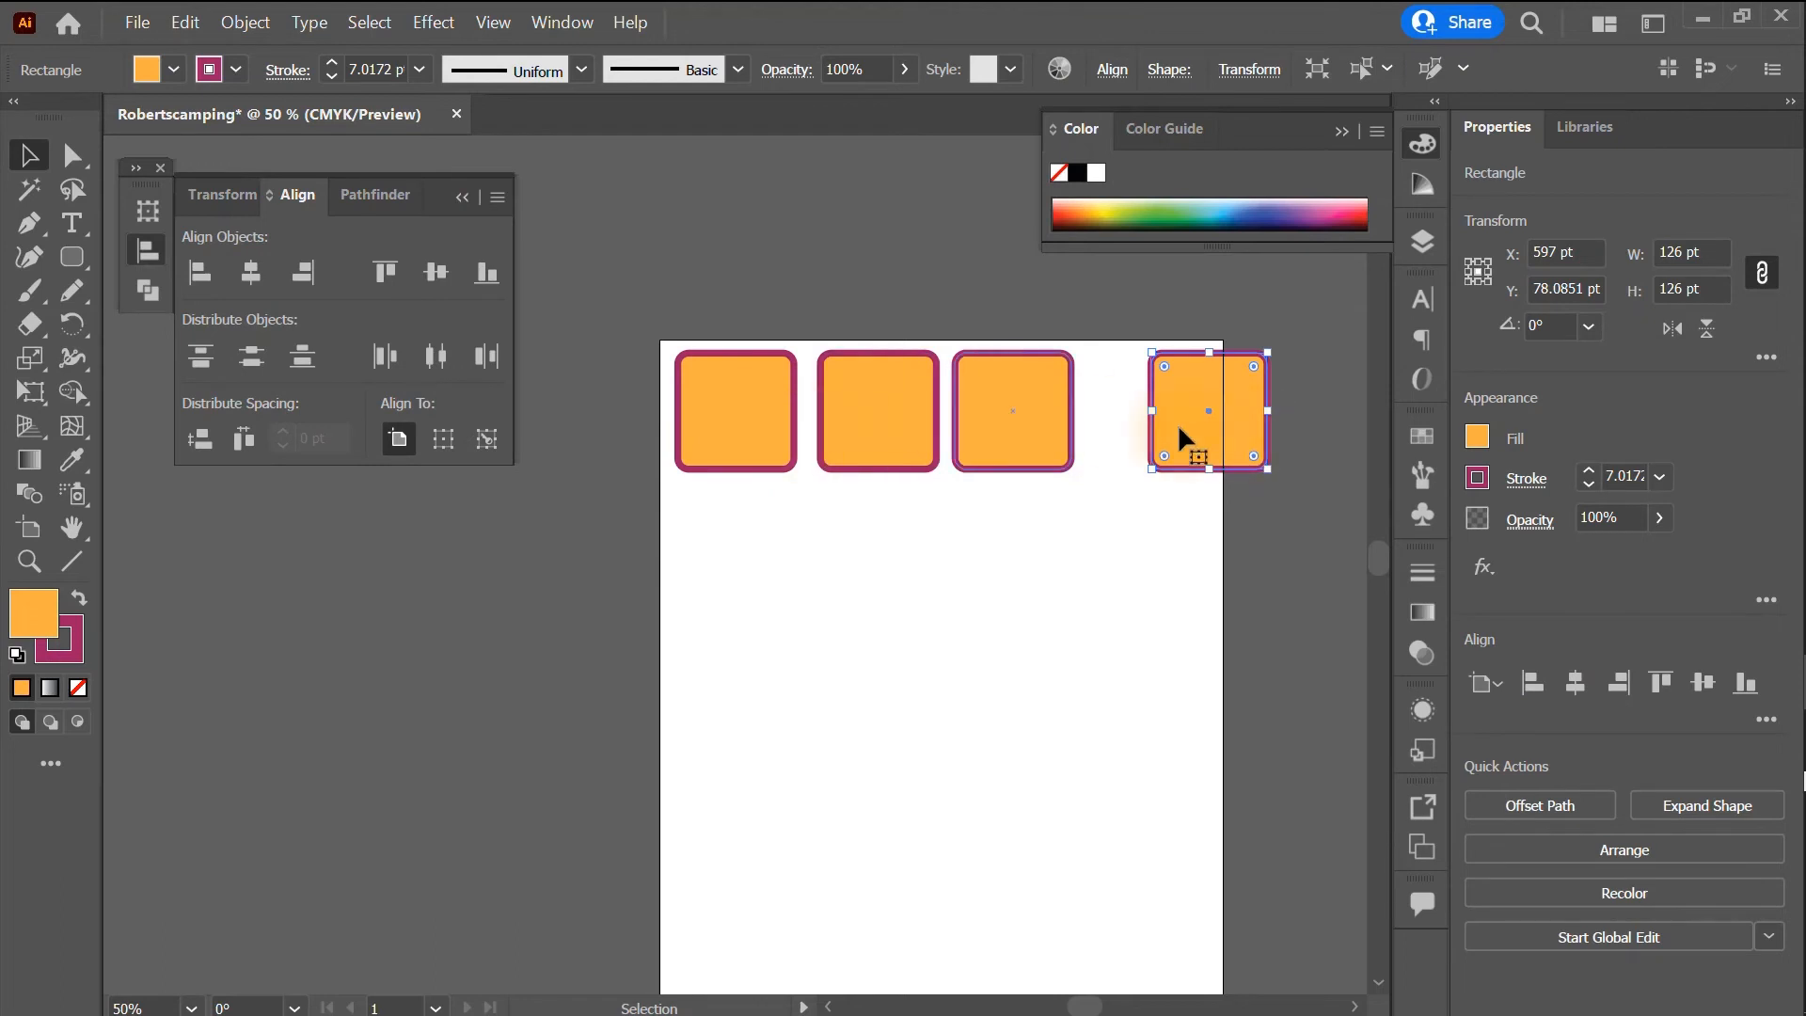
pyautogui.moveTo(613, 314); pyautogui.dragTo(1318, 532)
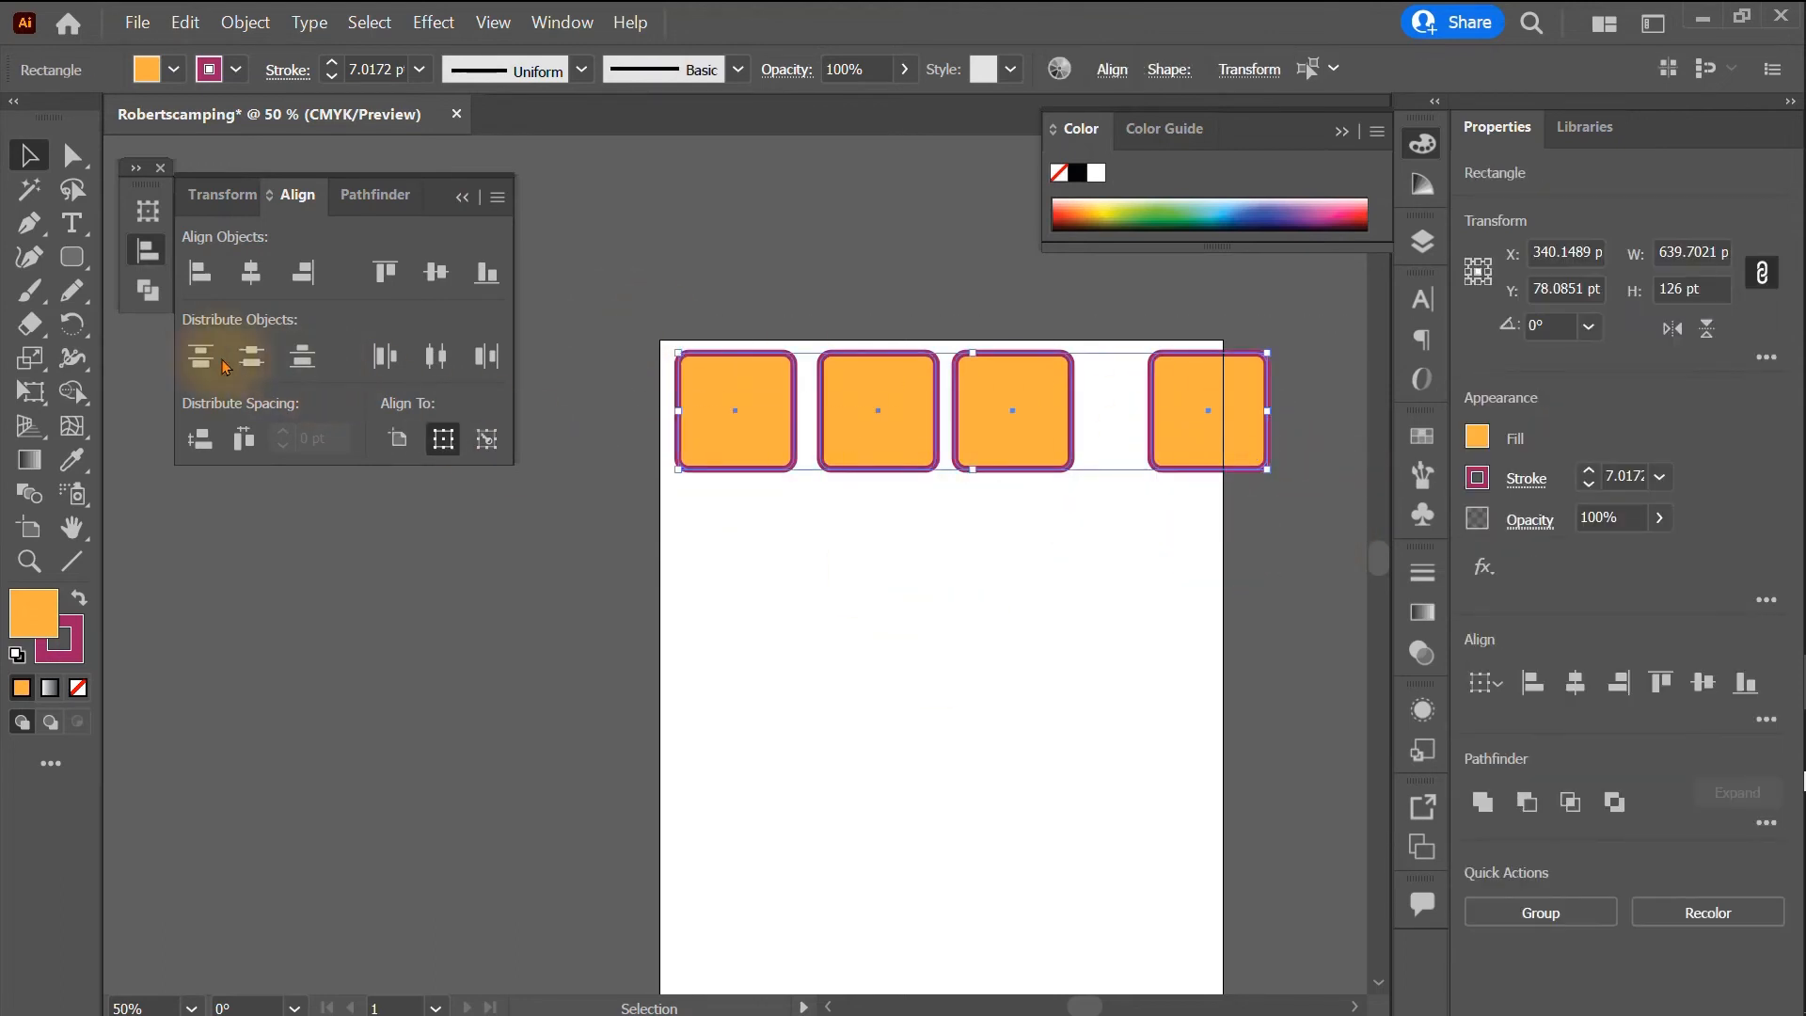
pyautogui.click(437, 356)
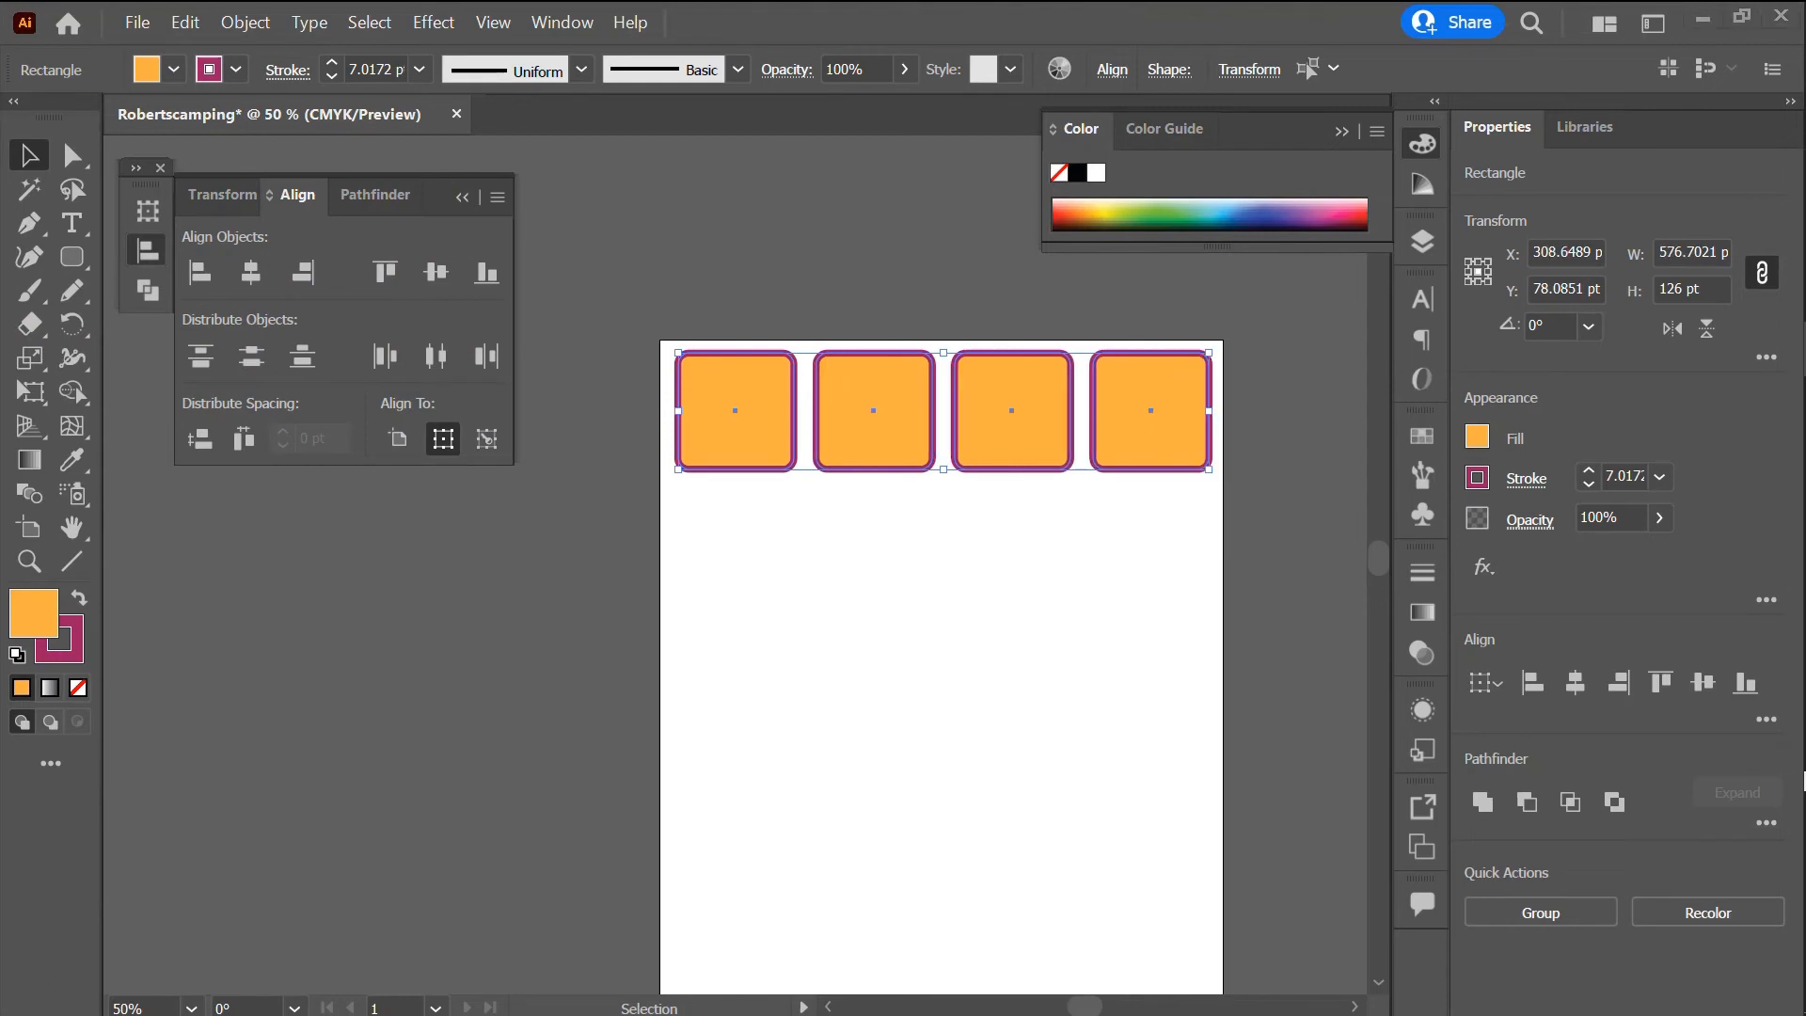
pyautogui.click(989, 689)
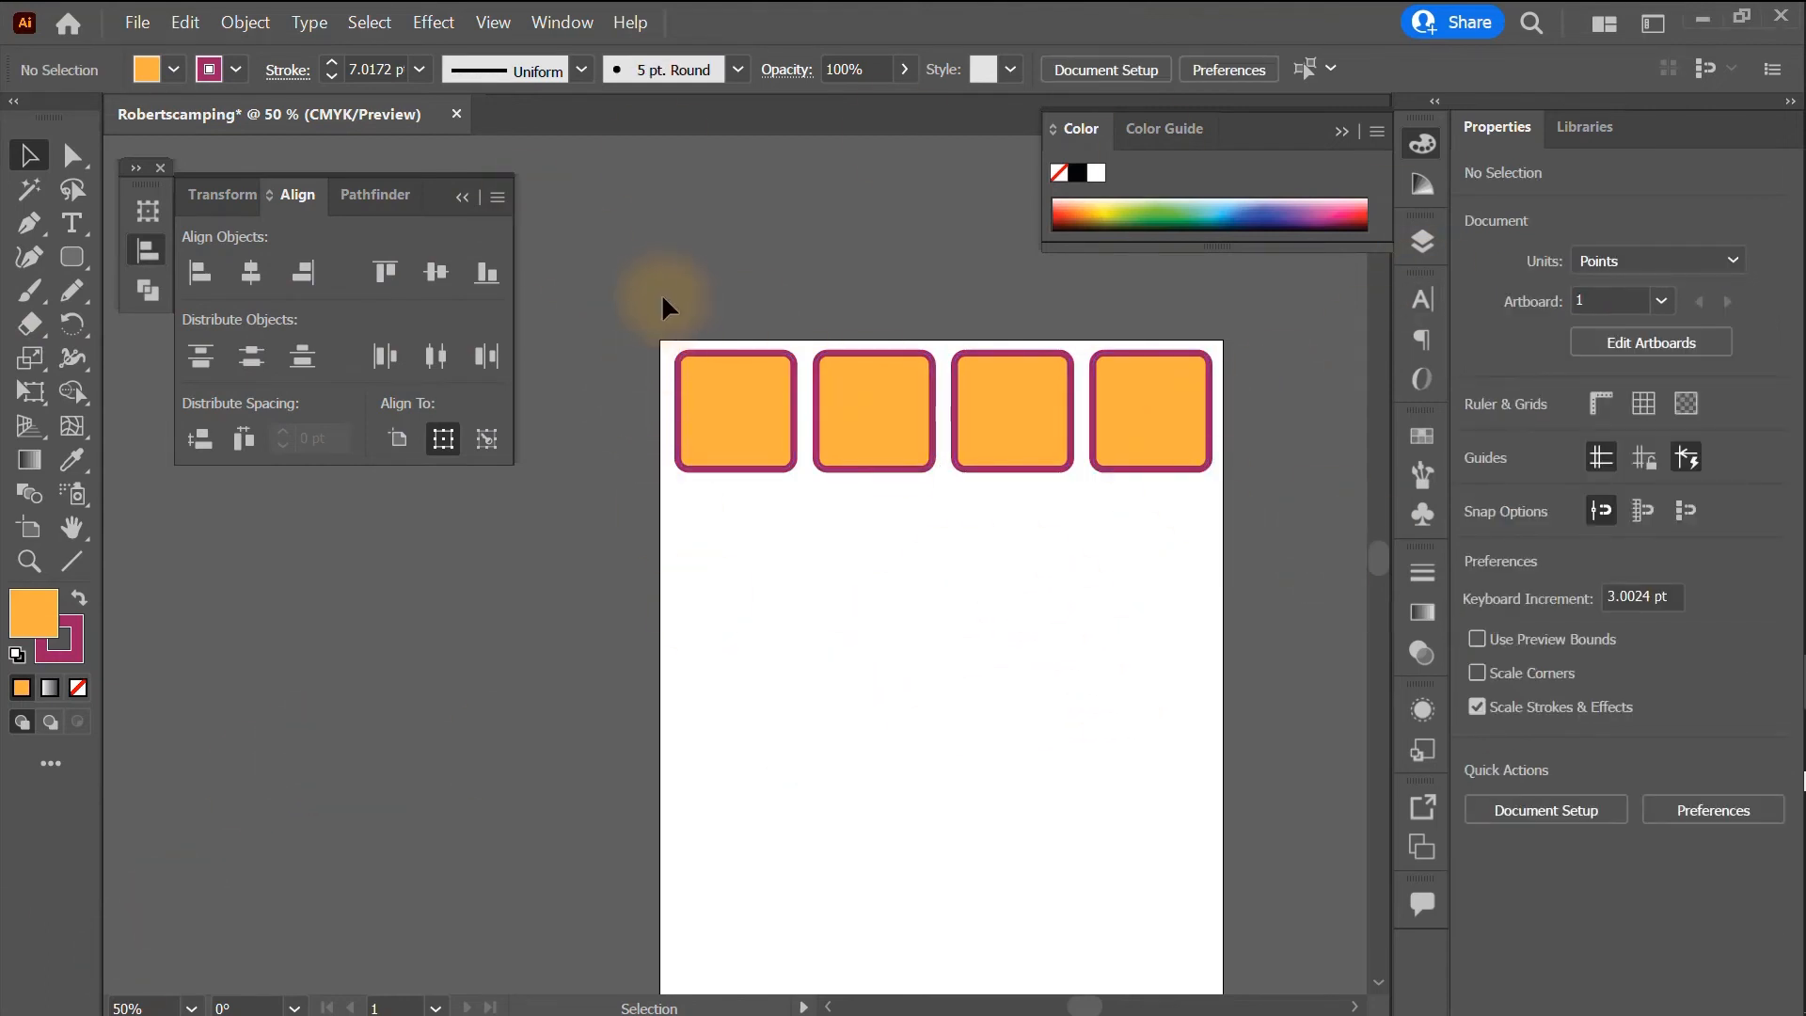
# - Give all four squares the tan C=25 M=25 Y=40 K=0 fill and a black stroke
pyautogui.moveTo(653, 297); pyautogui.dragTo(1237, 572)
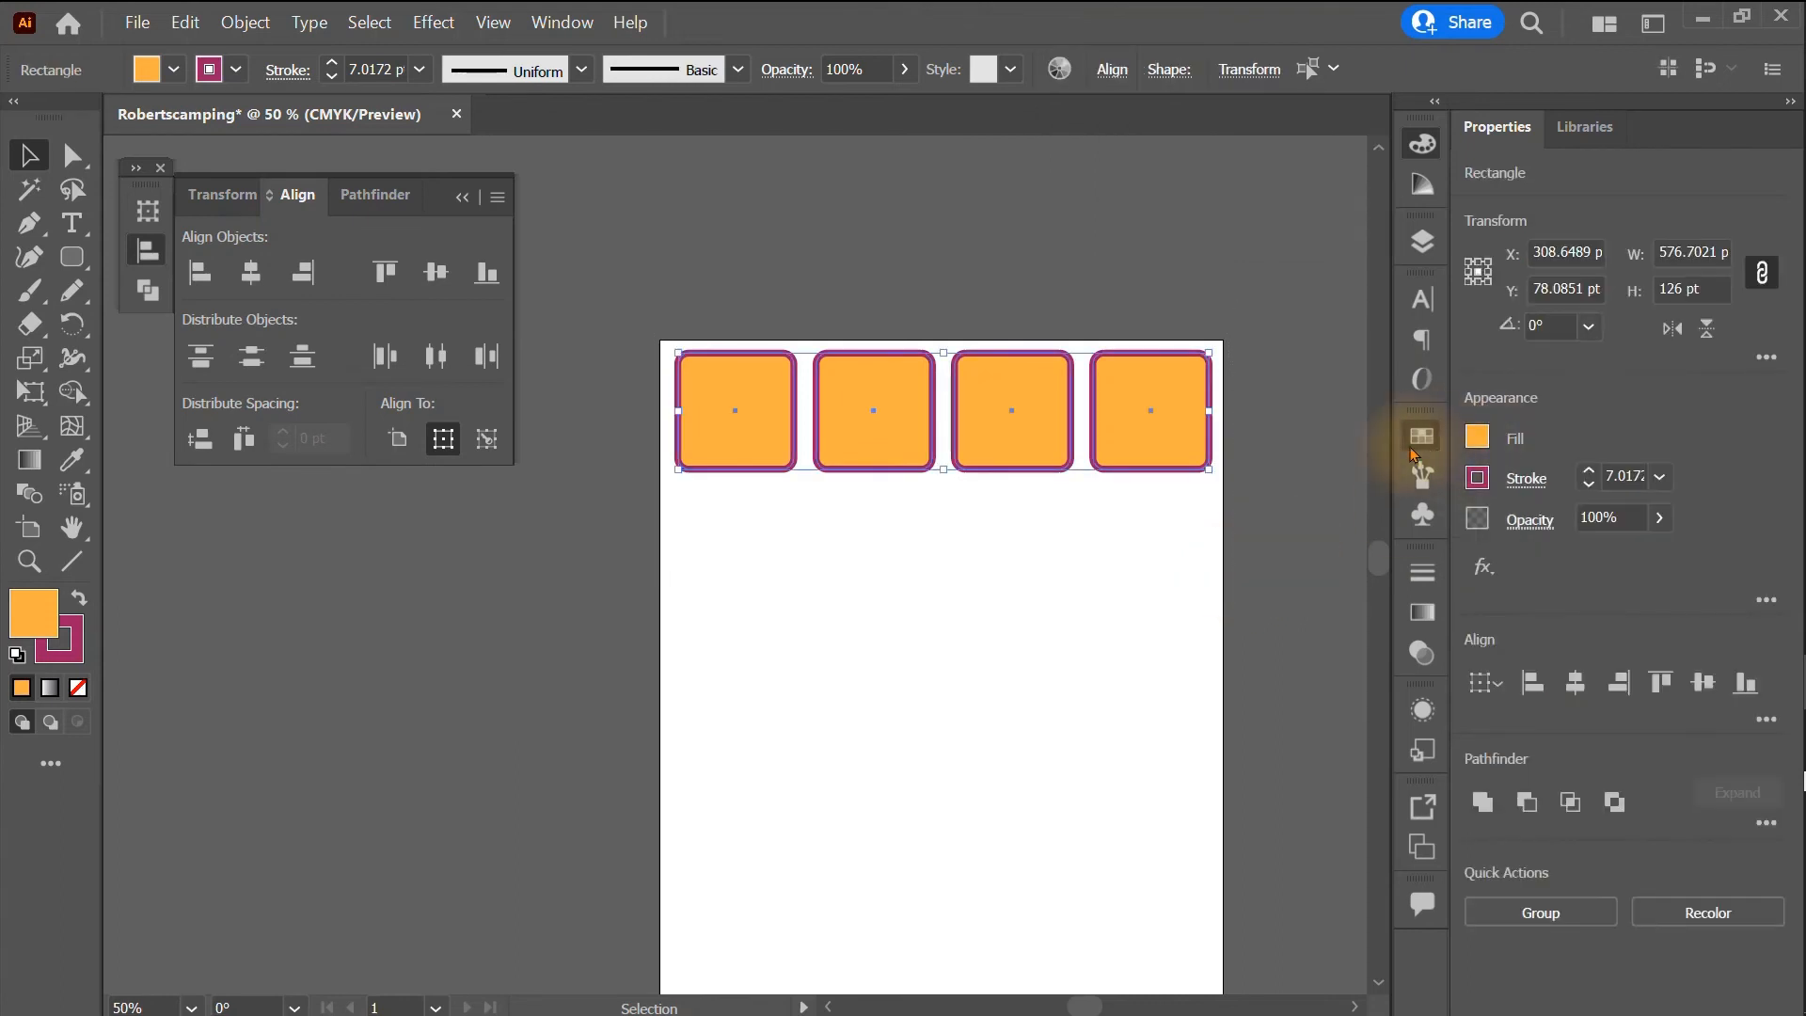
pyautogui.click(1422, 435)
pyautogui.click(1110, 549)
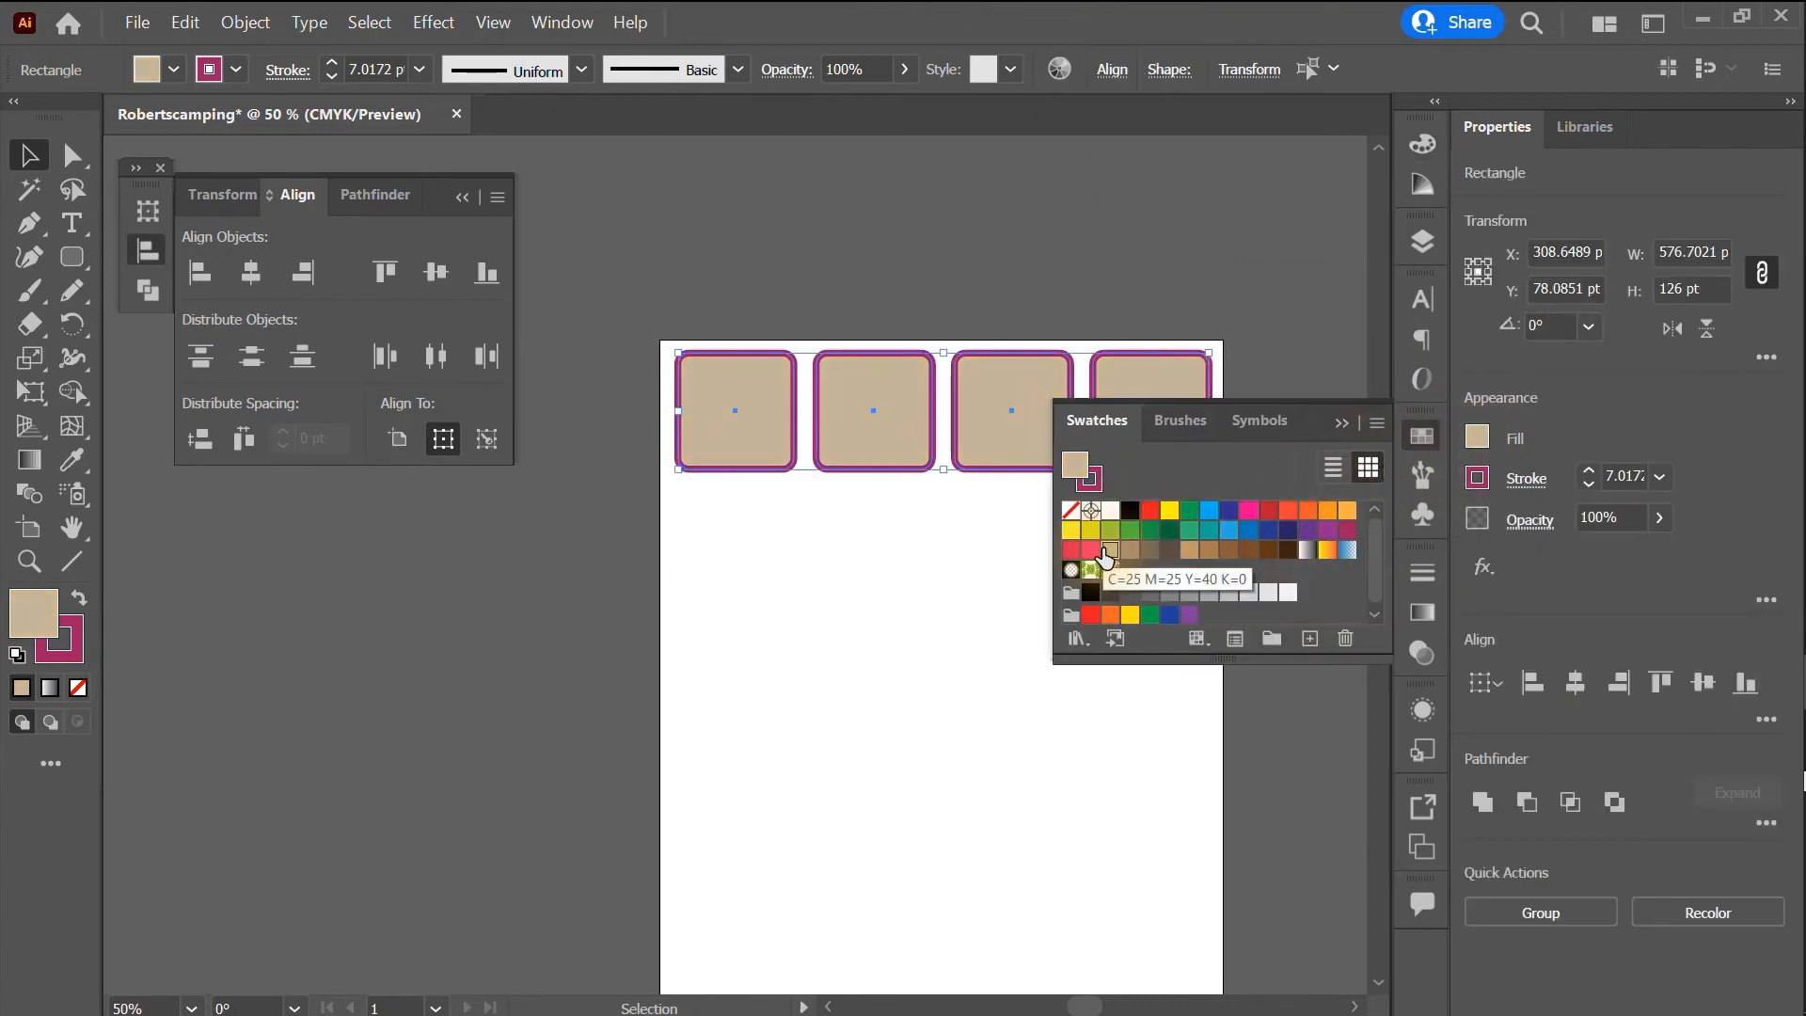
pyautogui.click(236, 69)
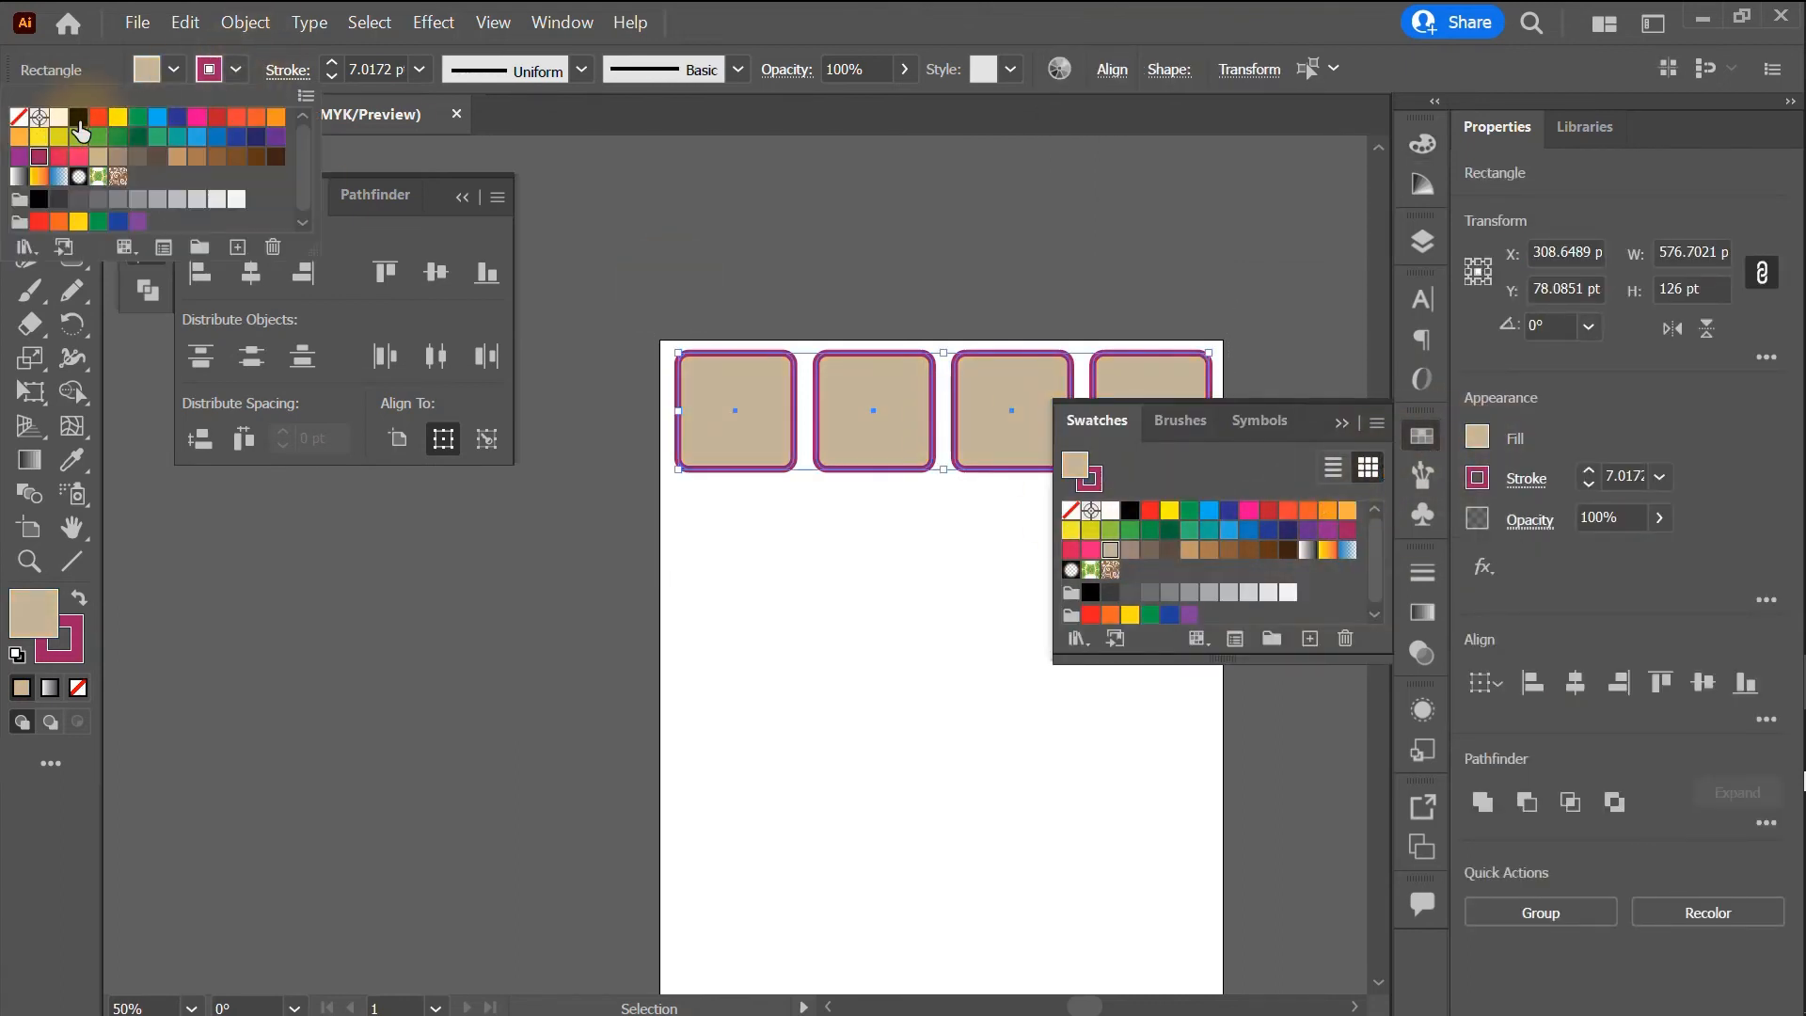
pyautogui.click(79, 118)
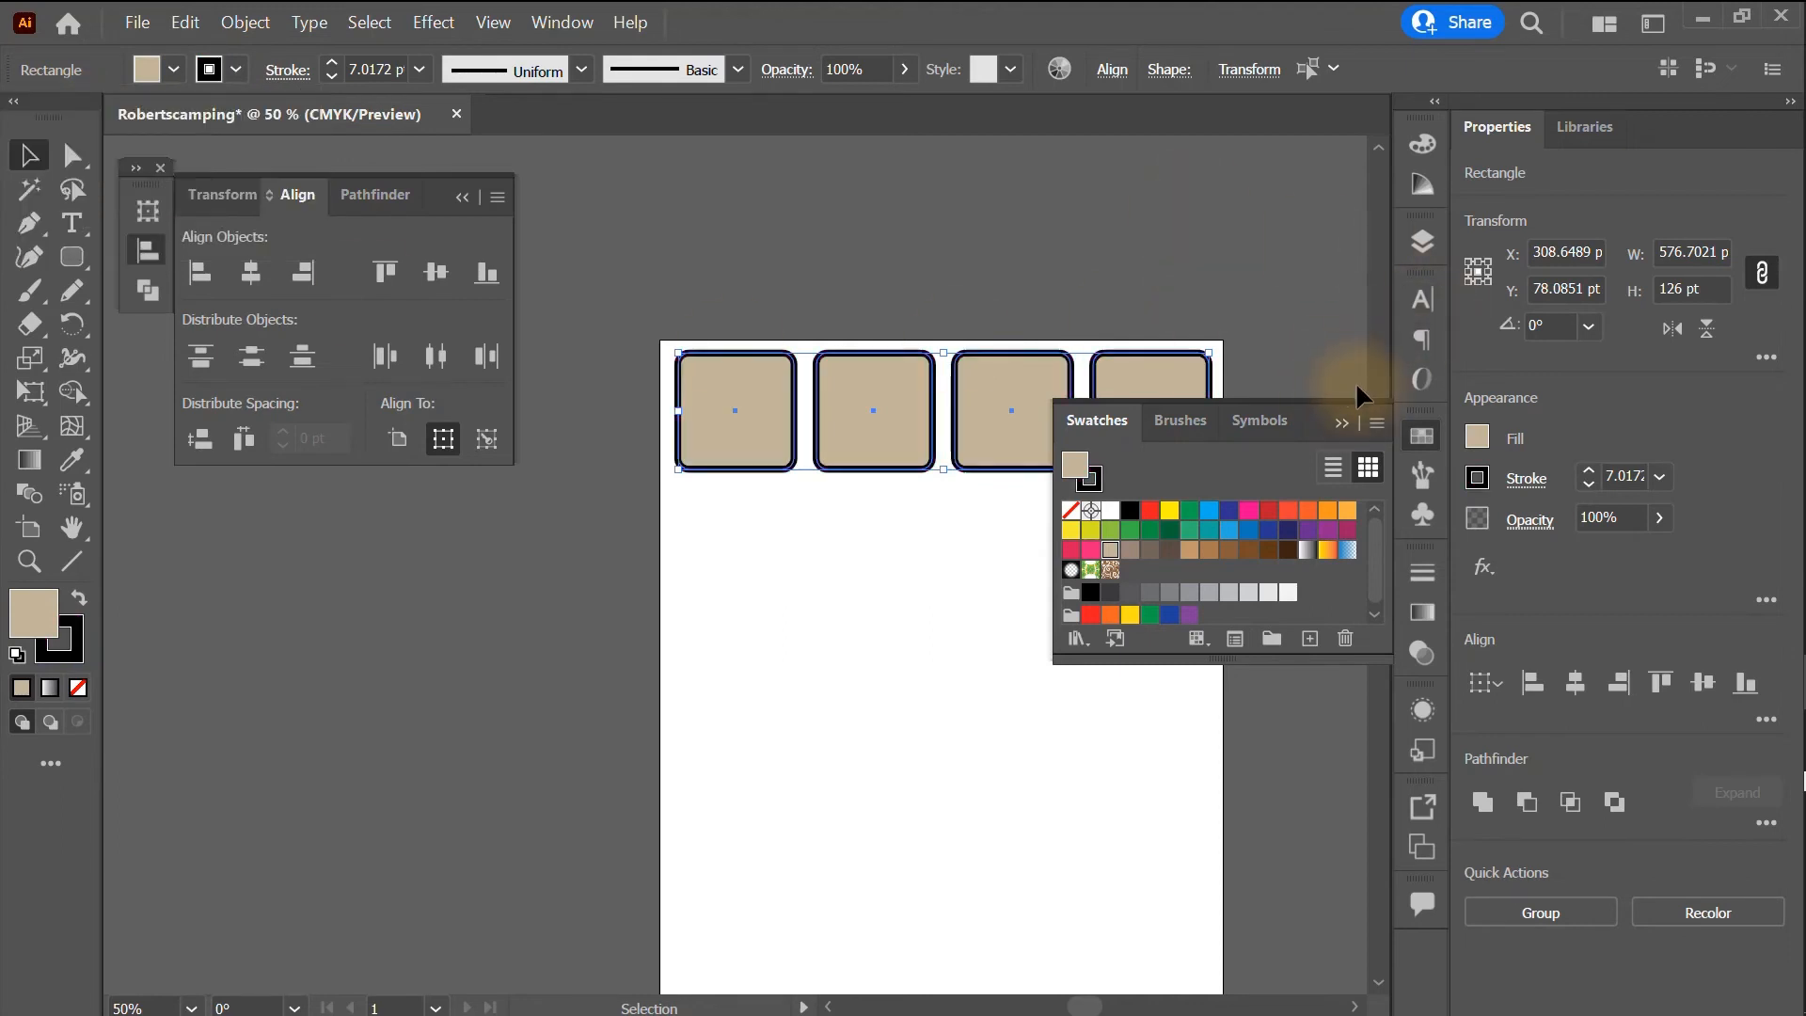
# - Reduce the stroke weight of the four squares to 3 pt, deselect them and put the swatches away
pyautogui.click(332, 78)
pyautogui.click(333, 78)
pyautogui.click(332, 78)
pyautogui.click(332, 78)
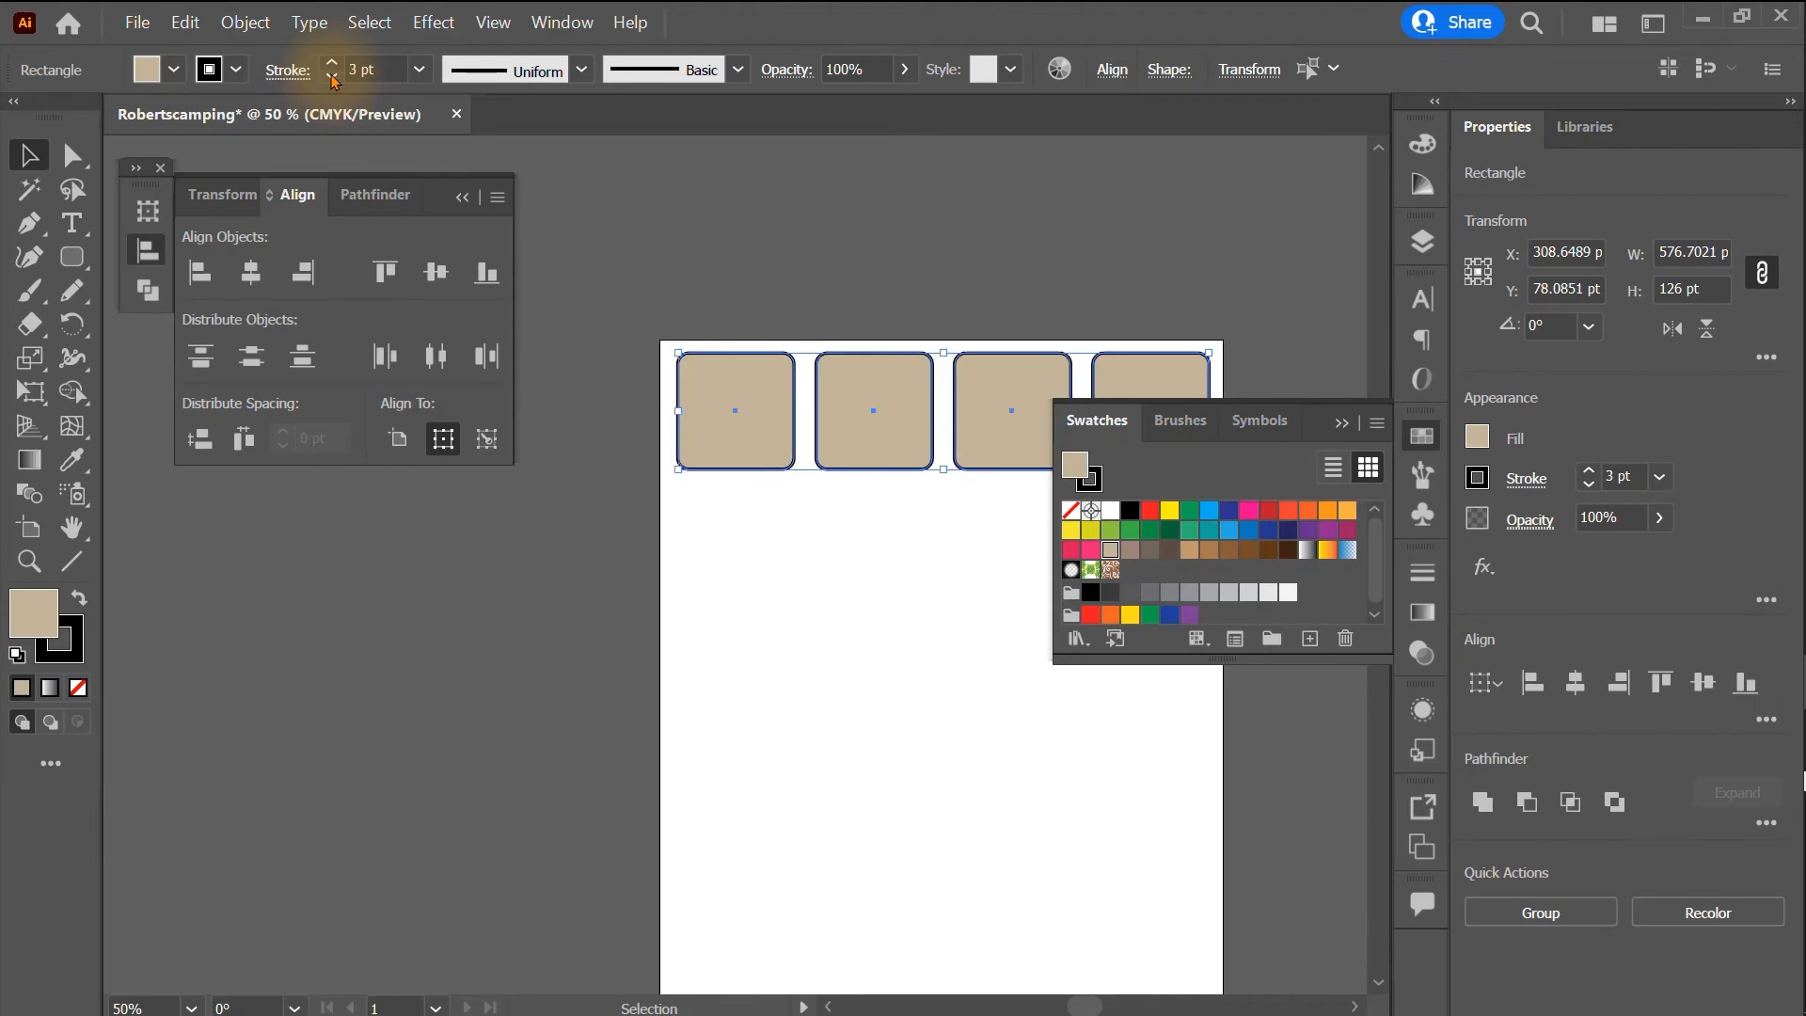
pyautogui.click(797, 202)
pyautogui.click(1342, 424)
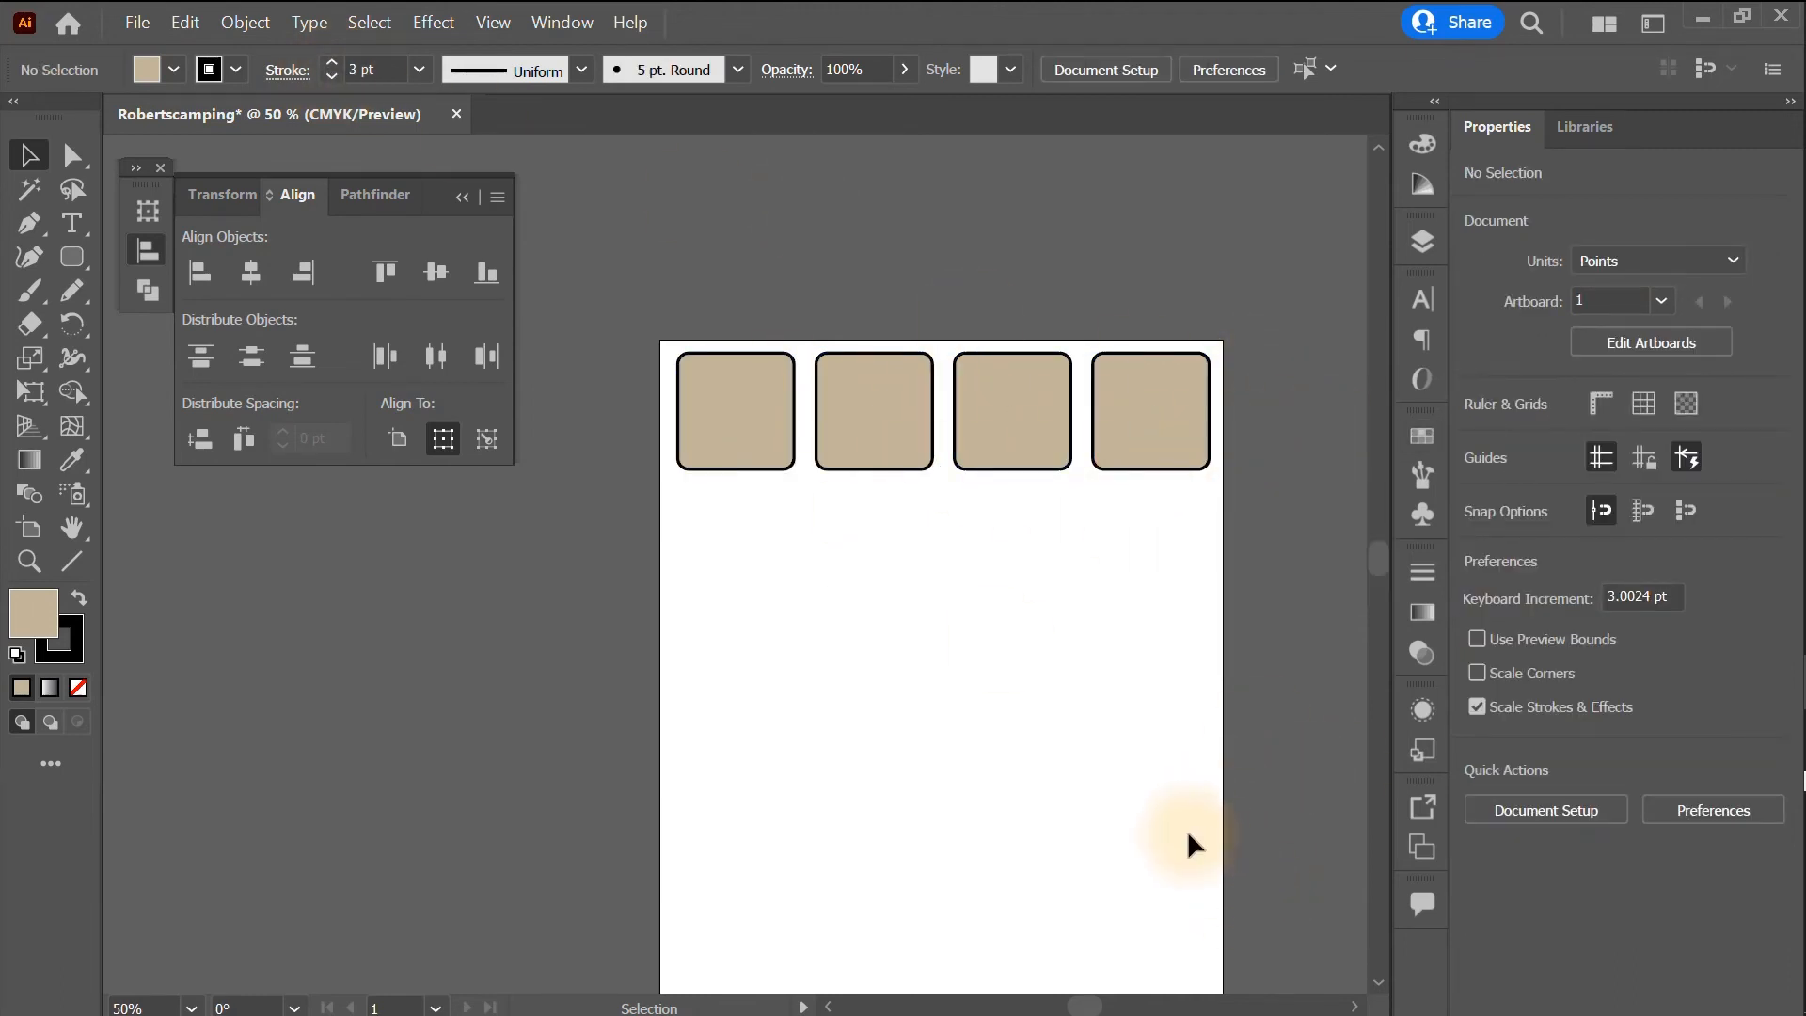
# - Place campfire.jpg from the Camping folder inside Camping_AI22_RF as a linked template image
pyautogui.click(137, 23)
pyautogui.click(201, 392)
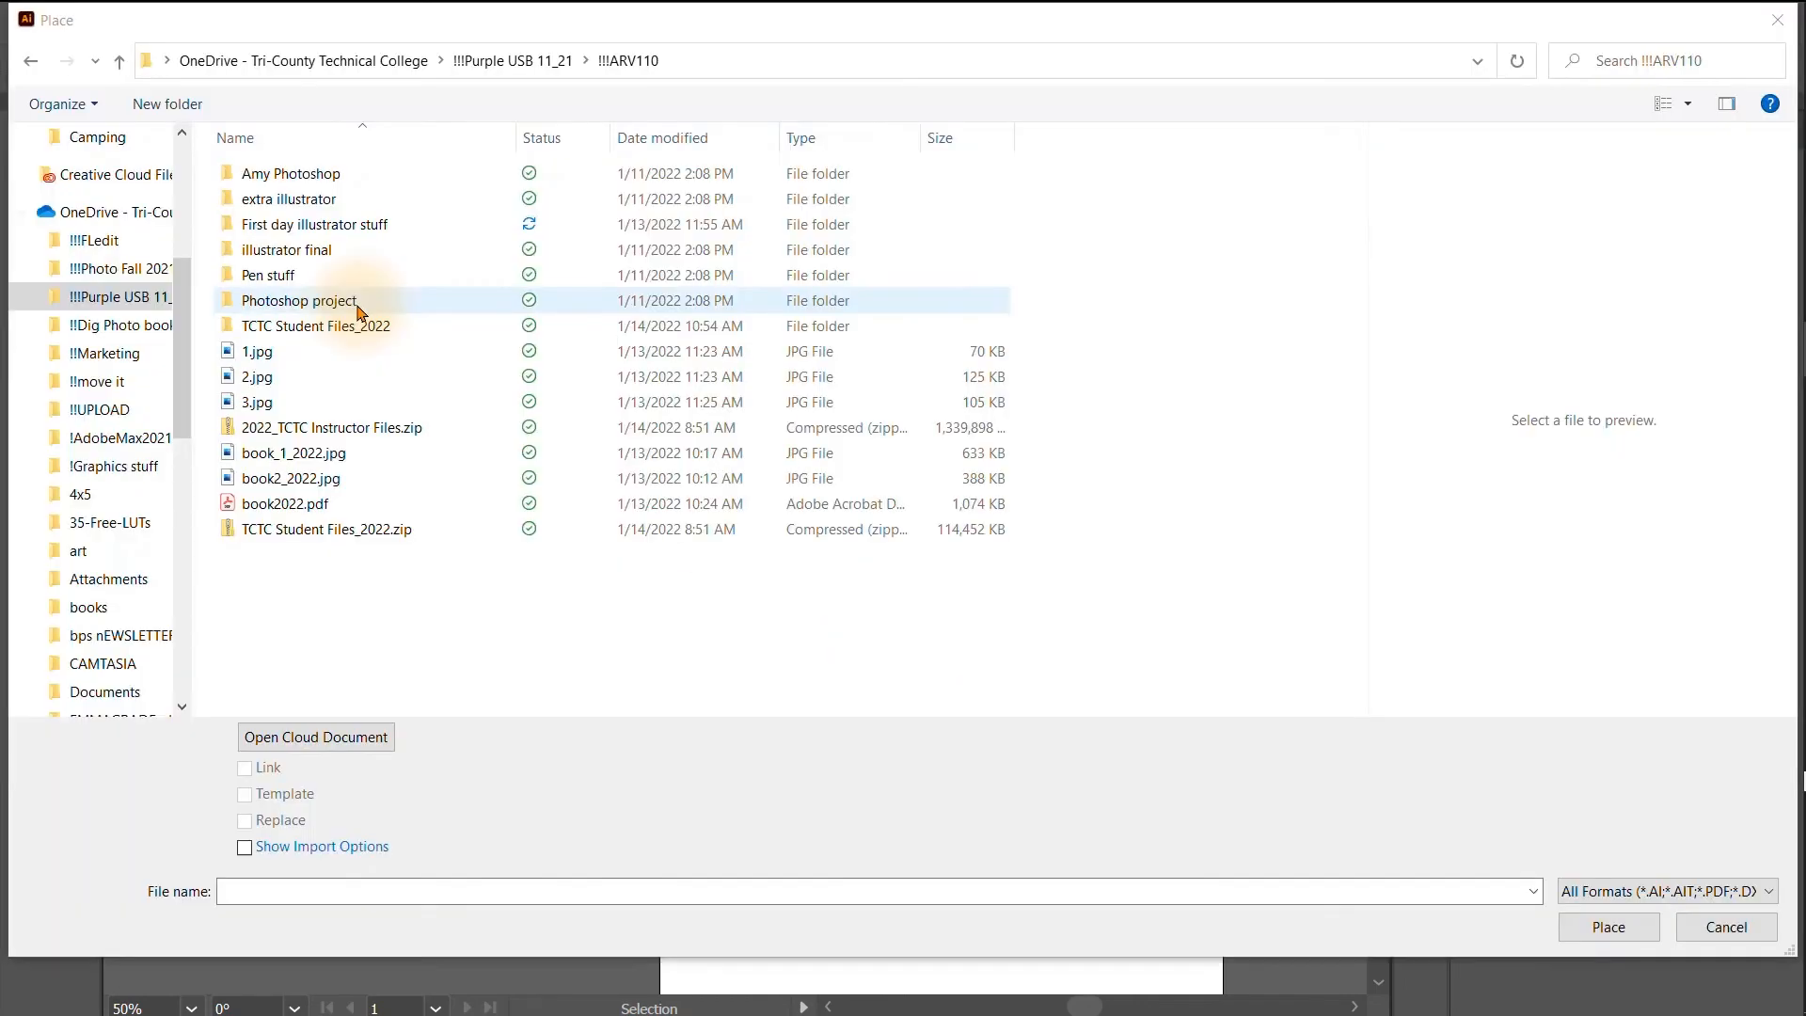
pyautogui.doubleClick(334, 325)
pyautogui.doubleClick(273, 205)
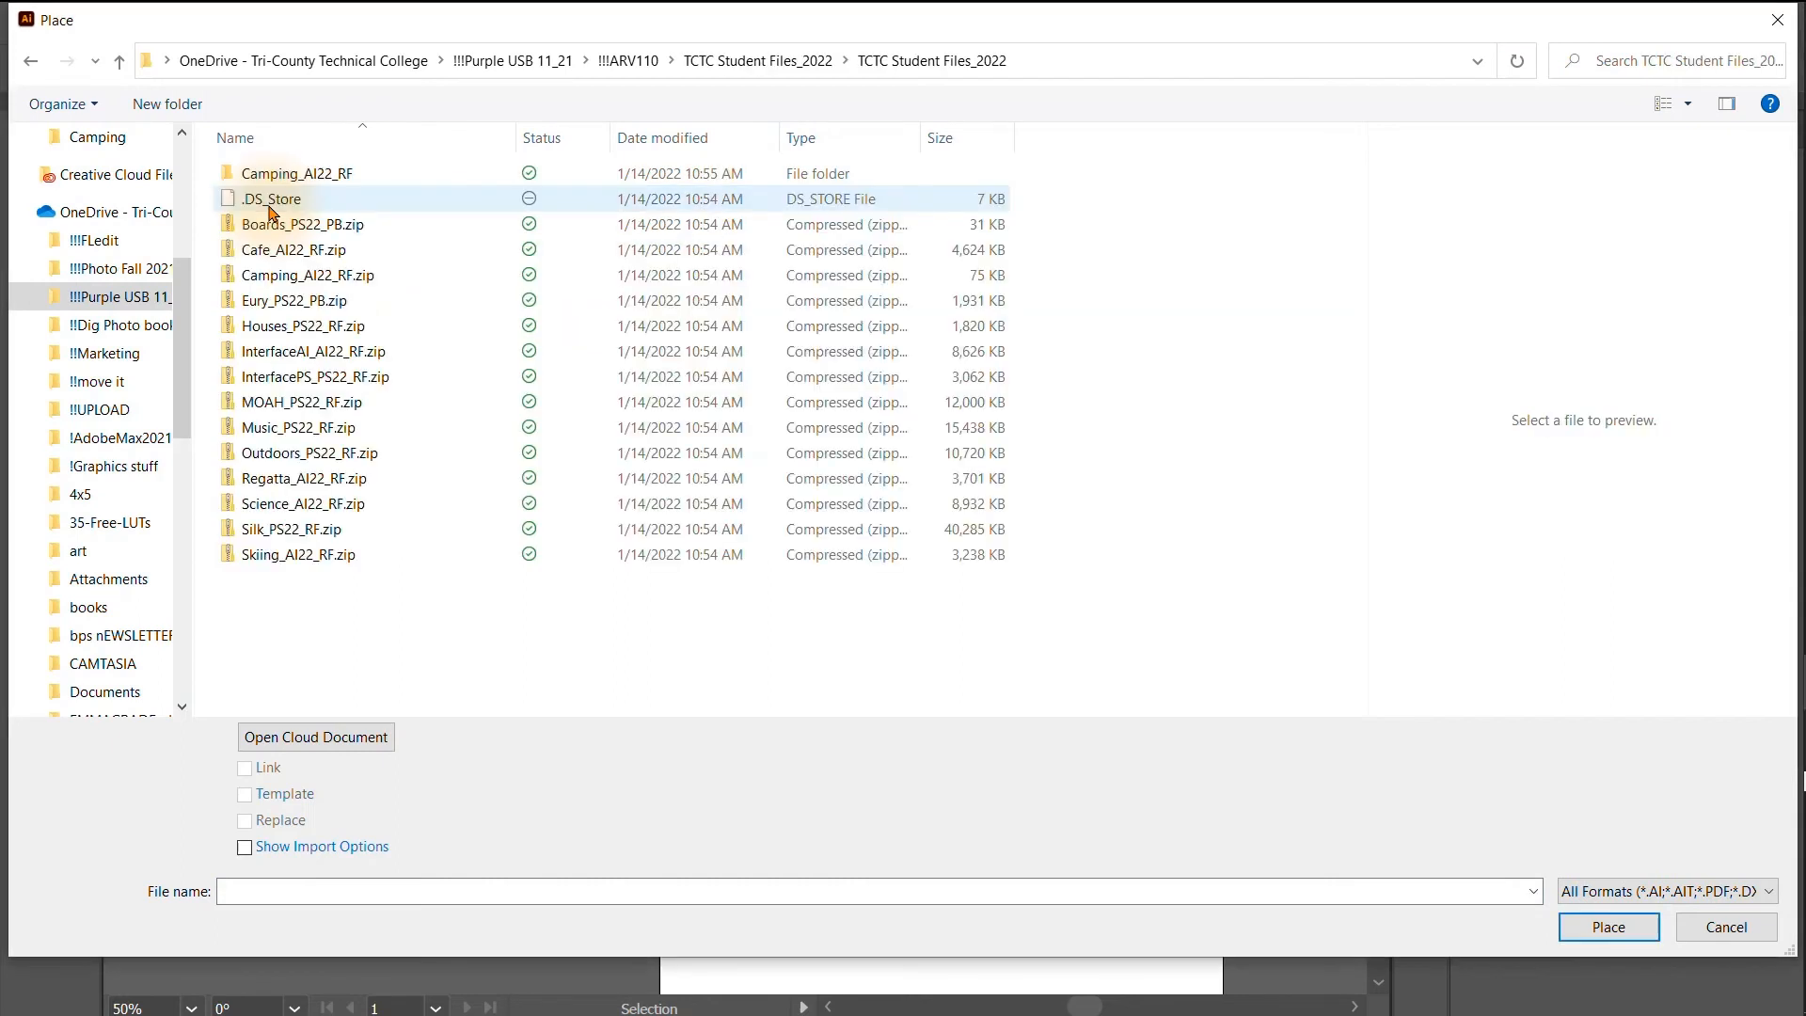
pyautogui.doubleClick(273, 175)
pyautogui.doubleClick(268, 177)
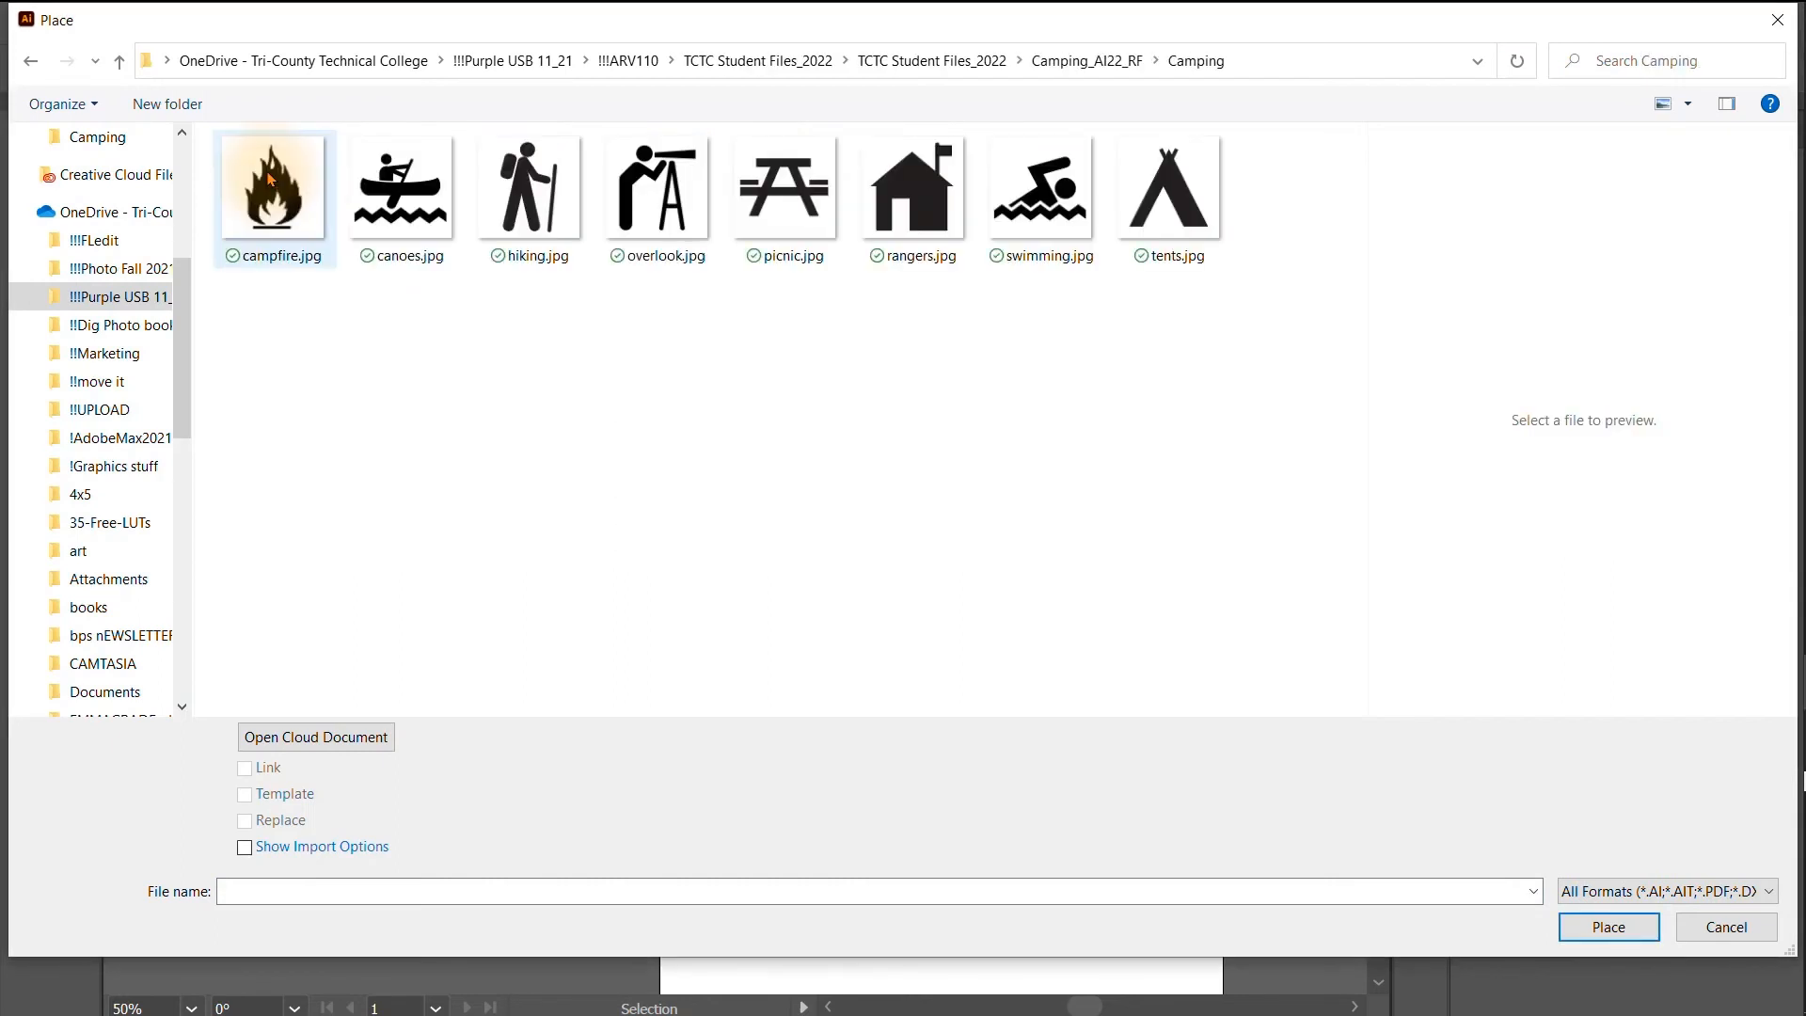
pyautogui.click(271, 181)
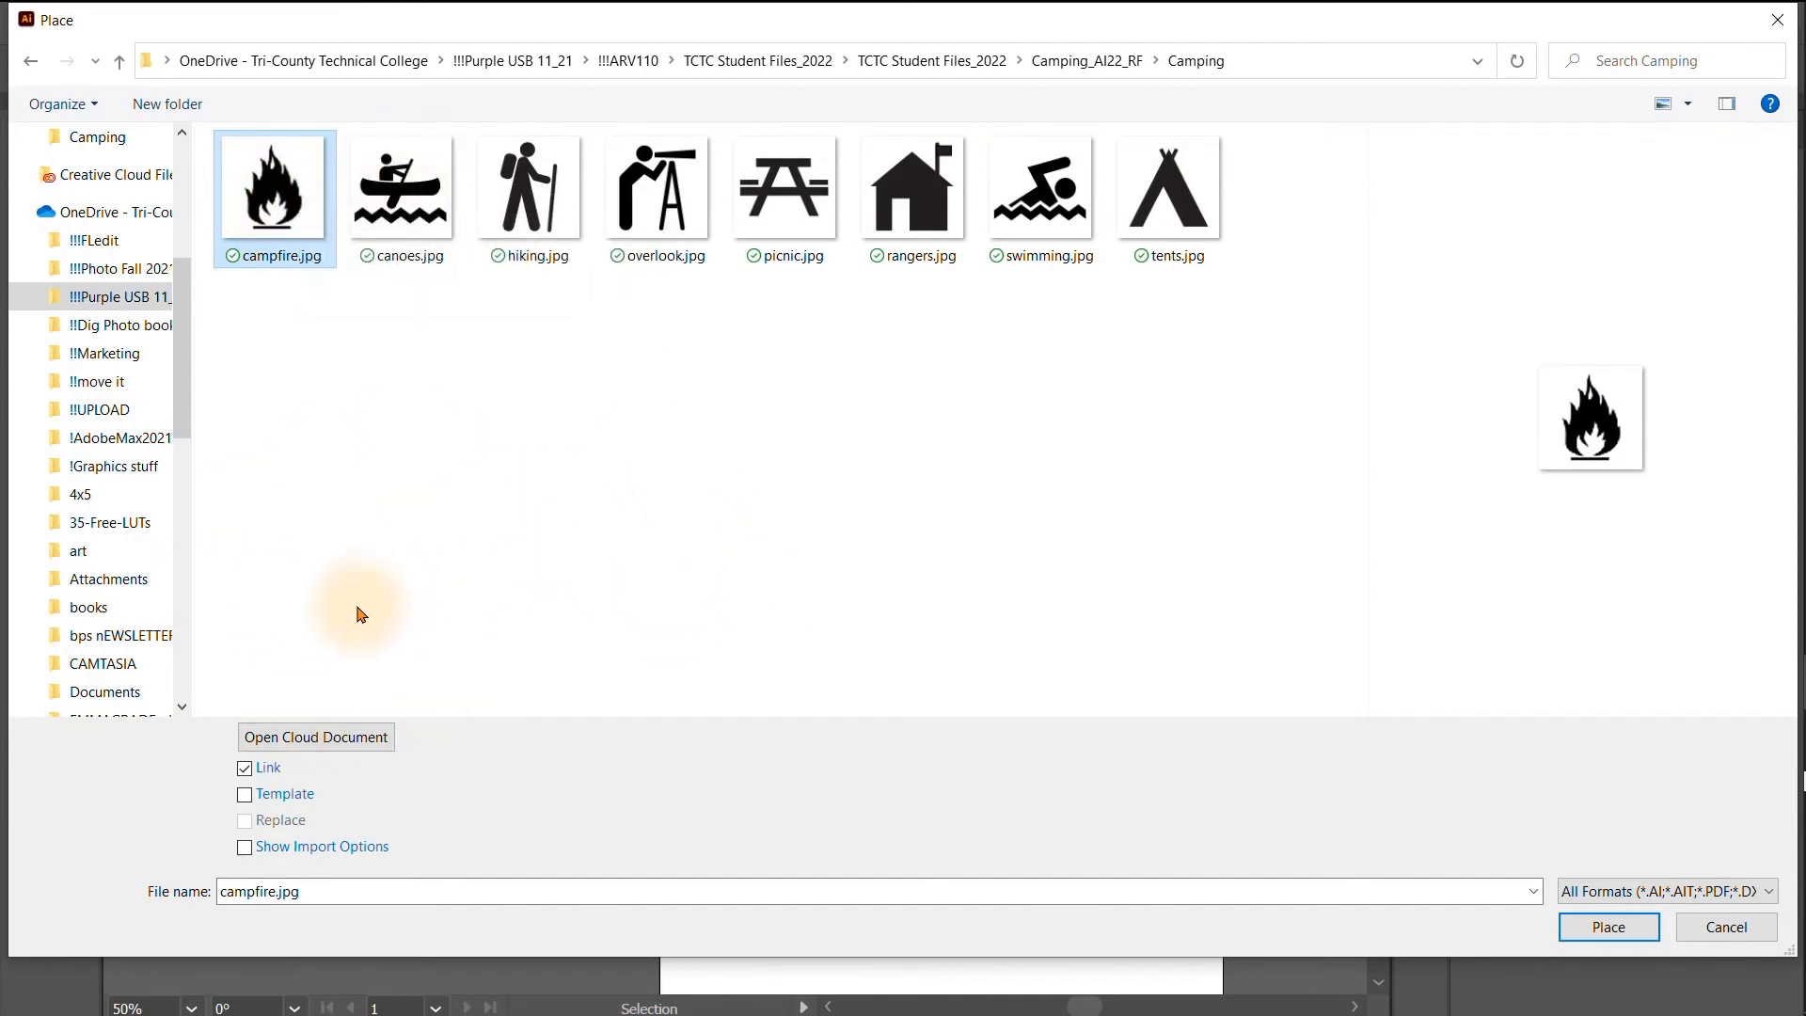
pyautogui.click(245, 796)
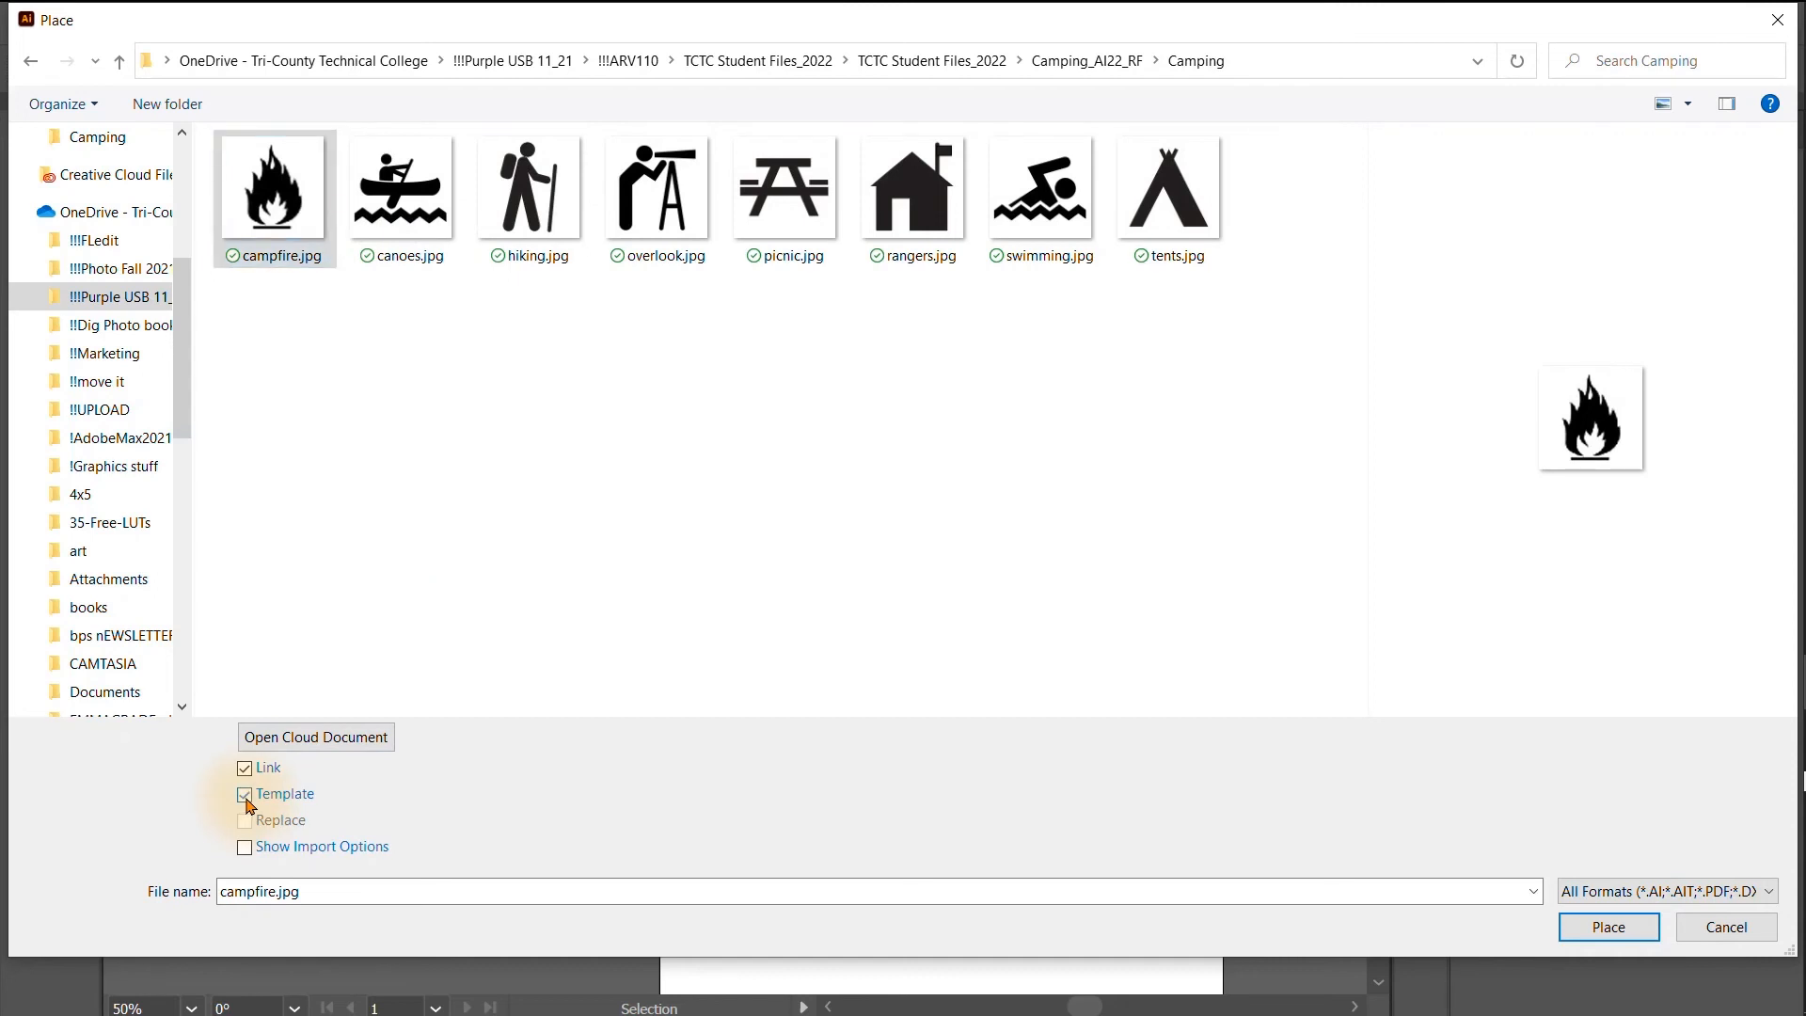
pyautogui.click(1608, 927)
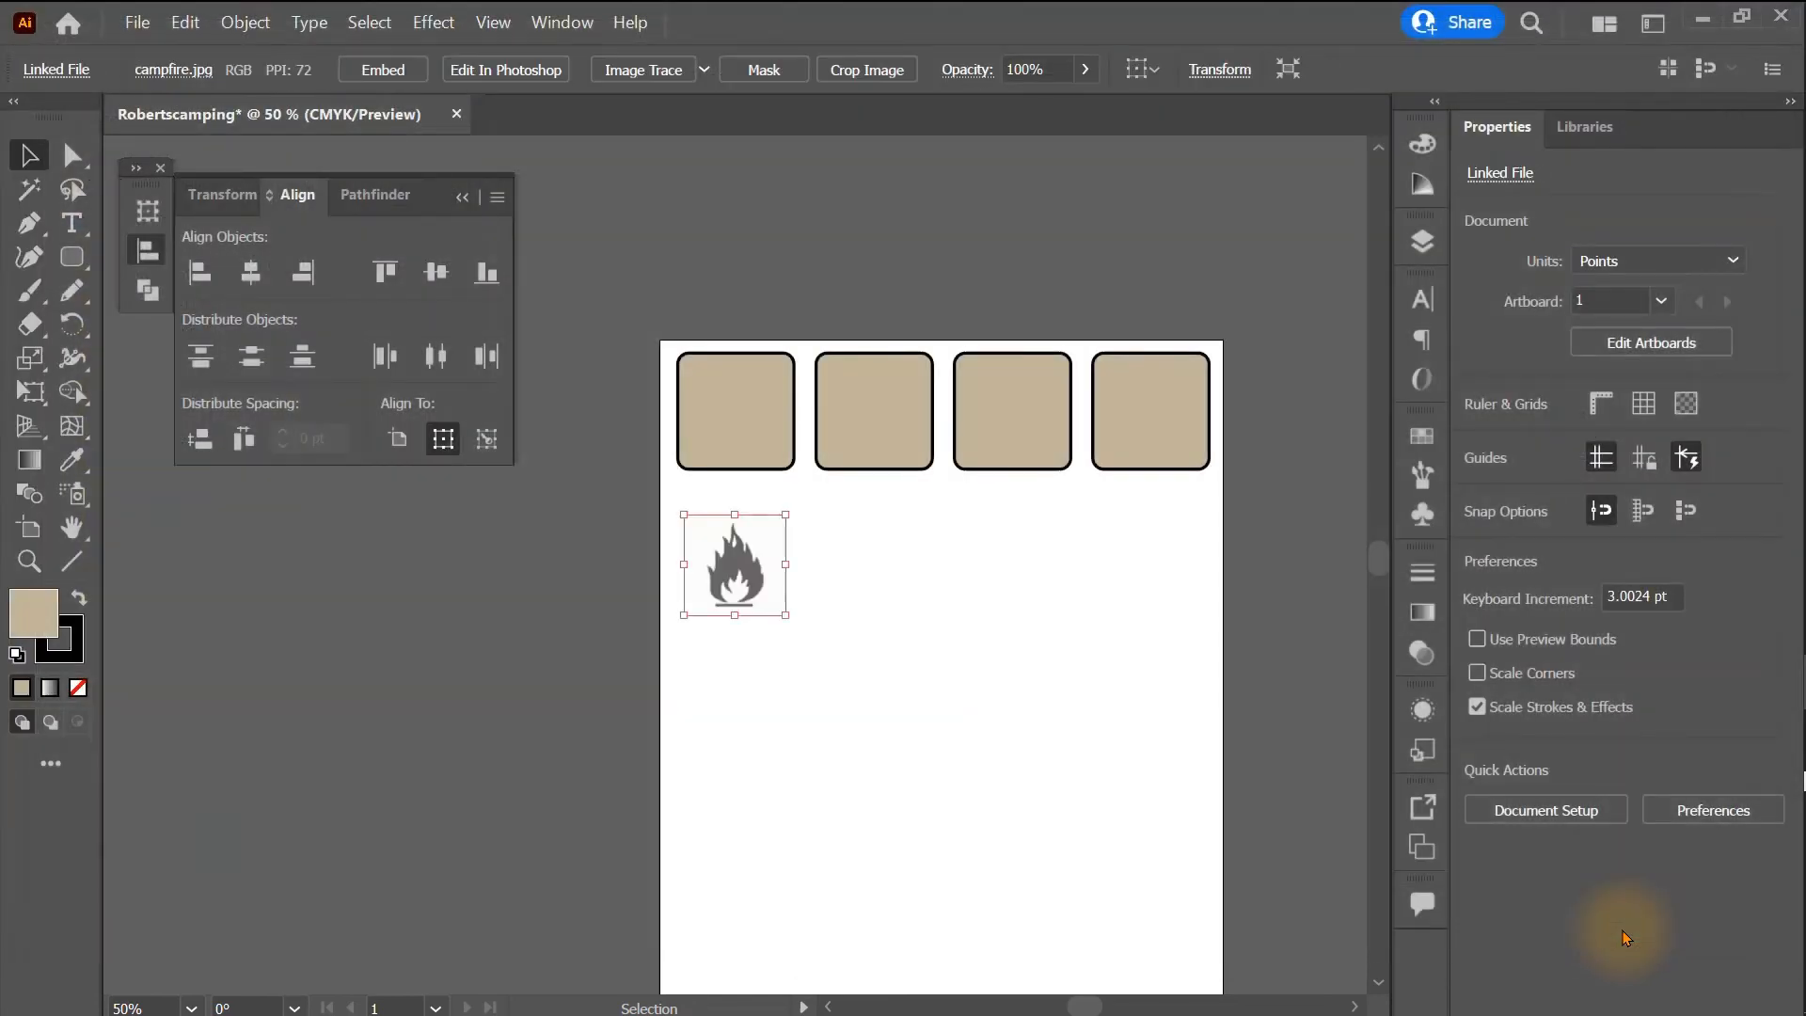
# - Put the alignment options away, show an enlarged layer list and expand Layer 1 to examine its objects
pyautogui.click(463, 202)
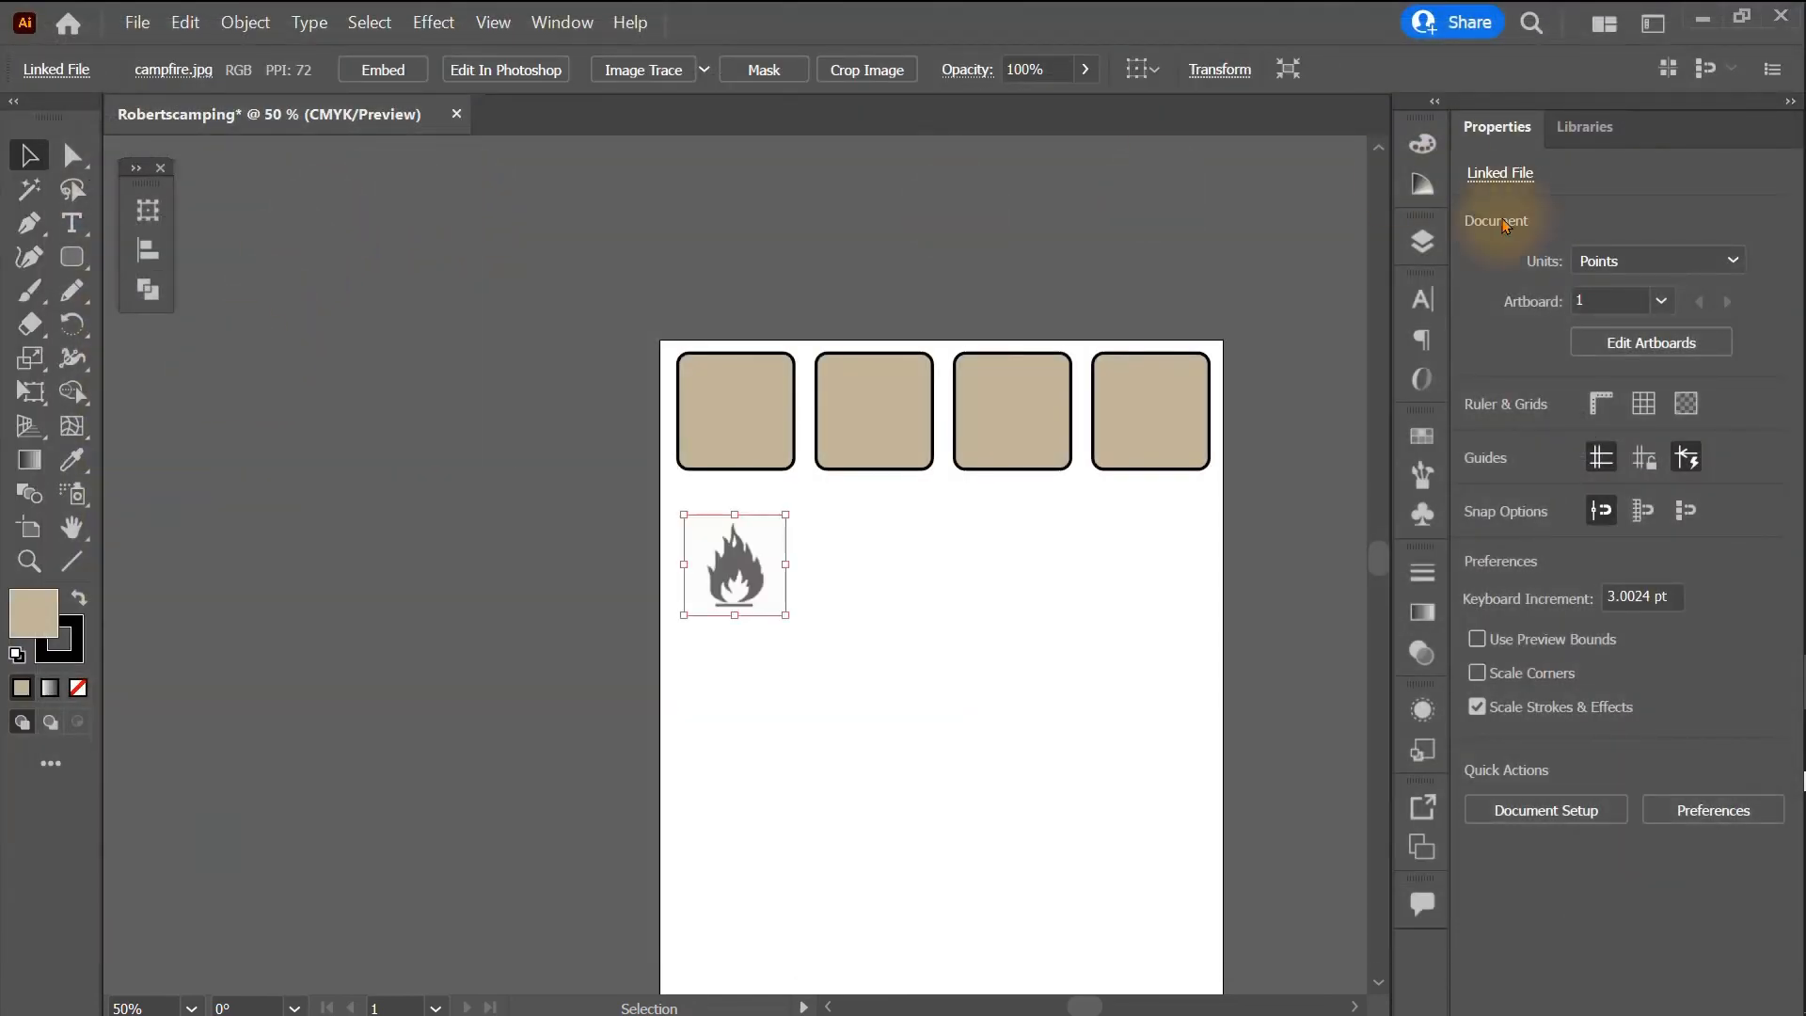
pyautogui.moveTo(988, 686); pyautogui.dragTo(695, 573)
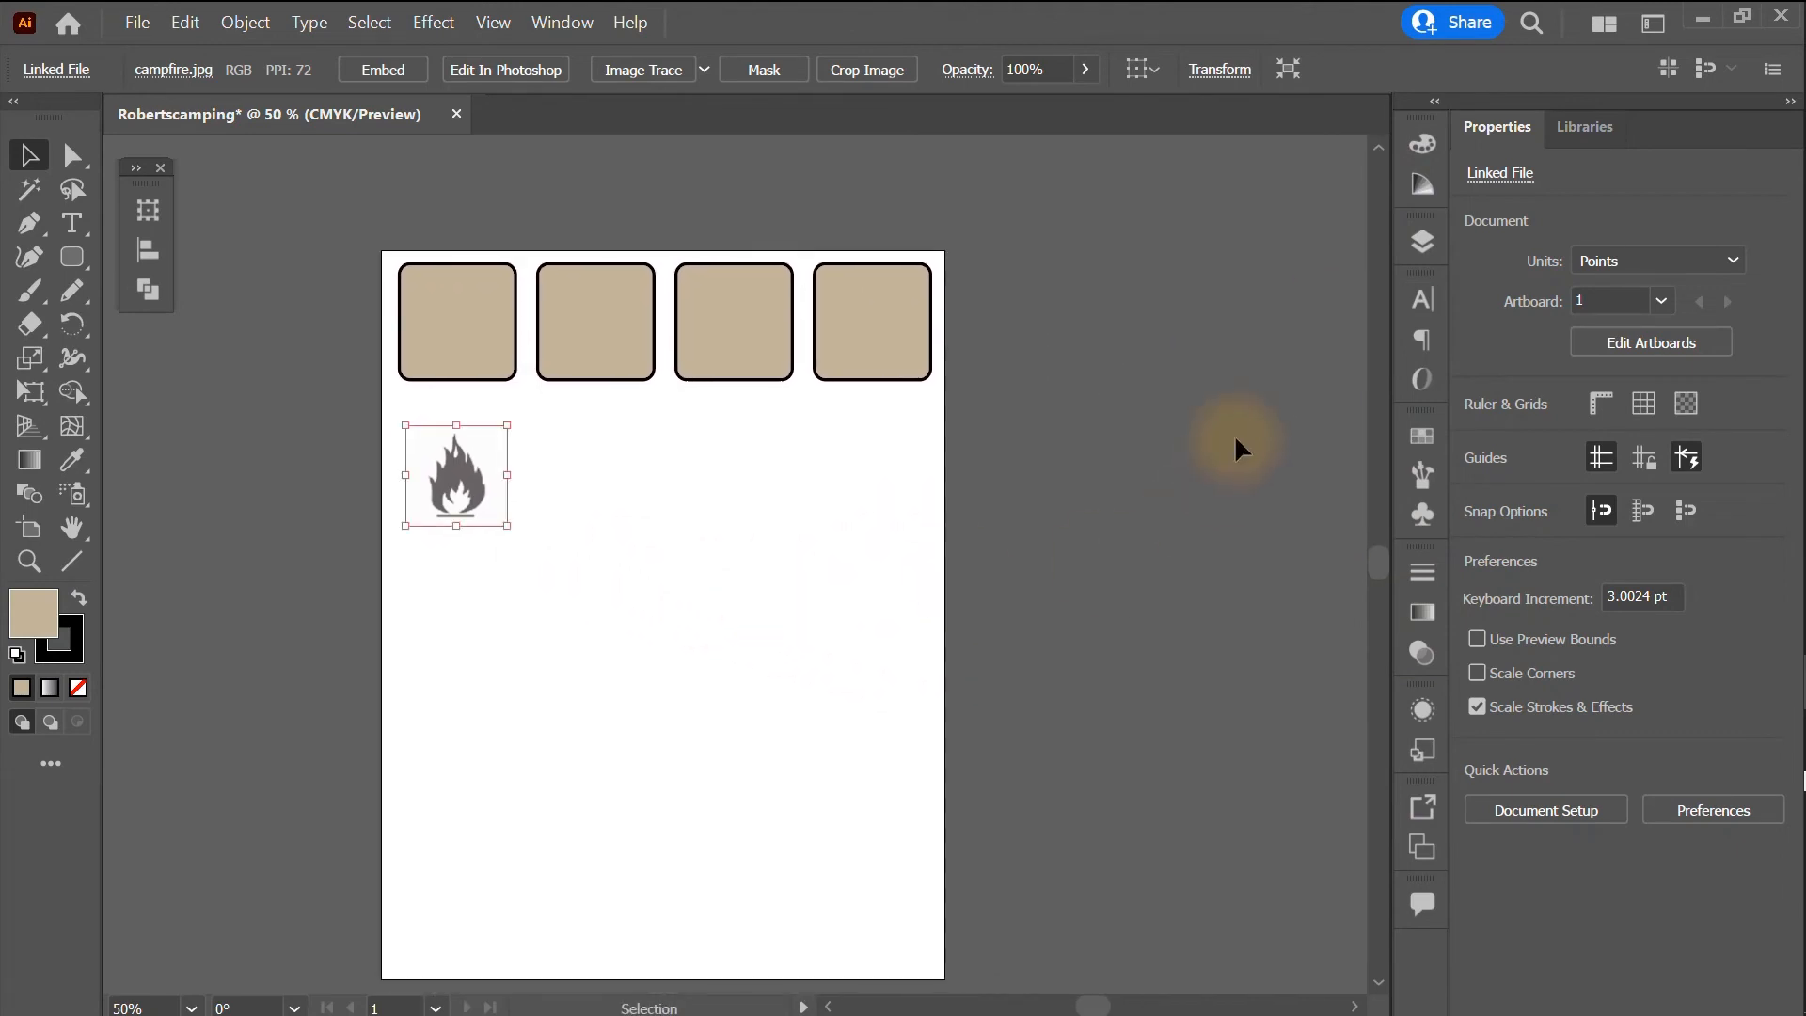
pyautogui.click(1423, 243)
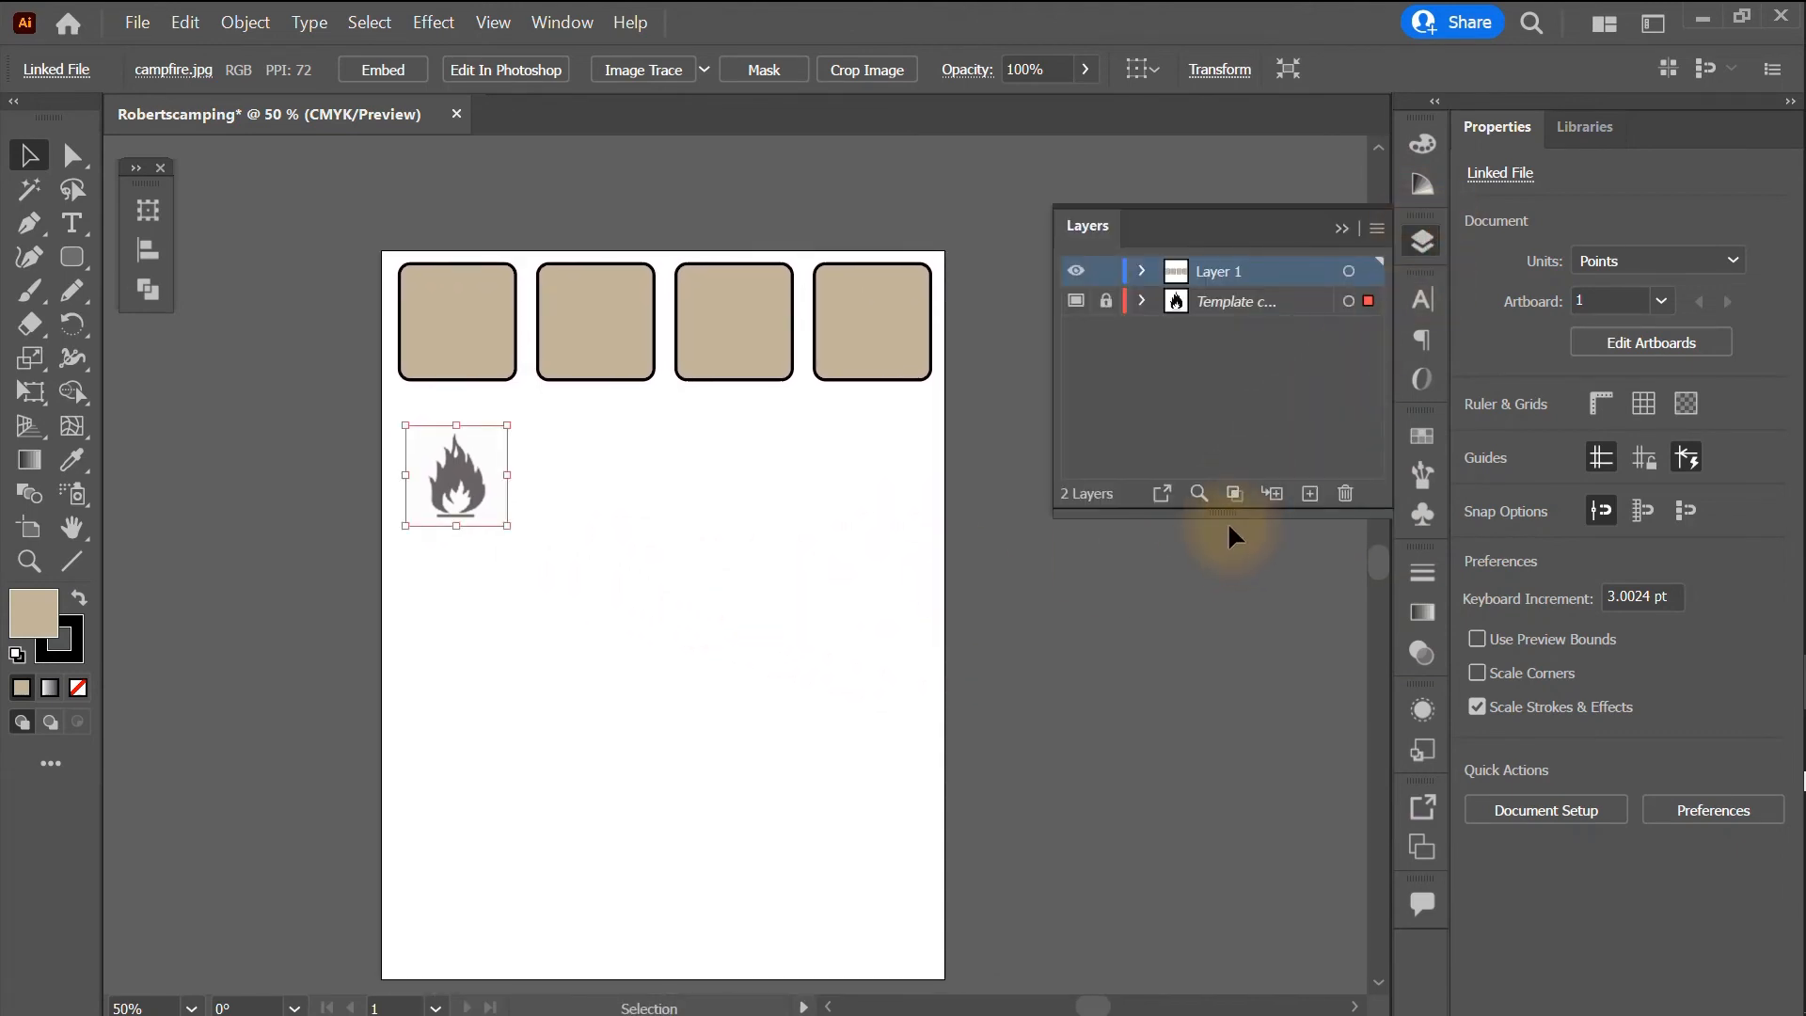
pyautogui.moveTo(1225, 515); pyautogui.dragTo(1221, 762)
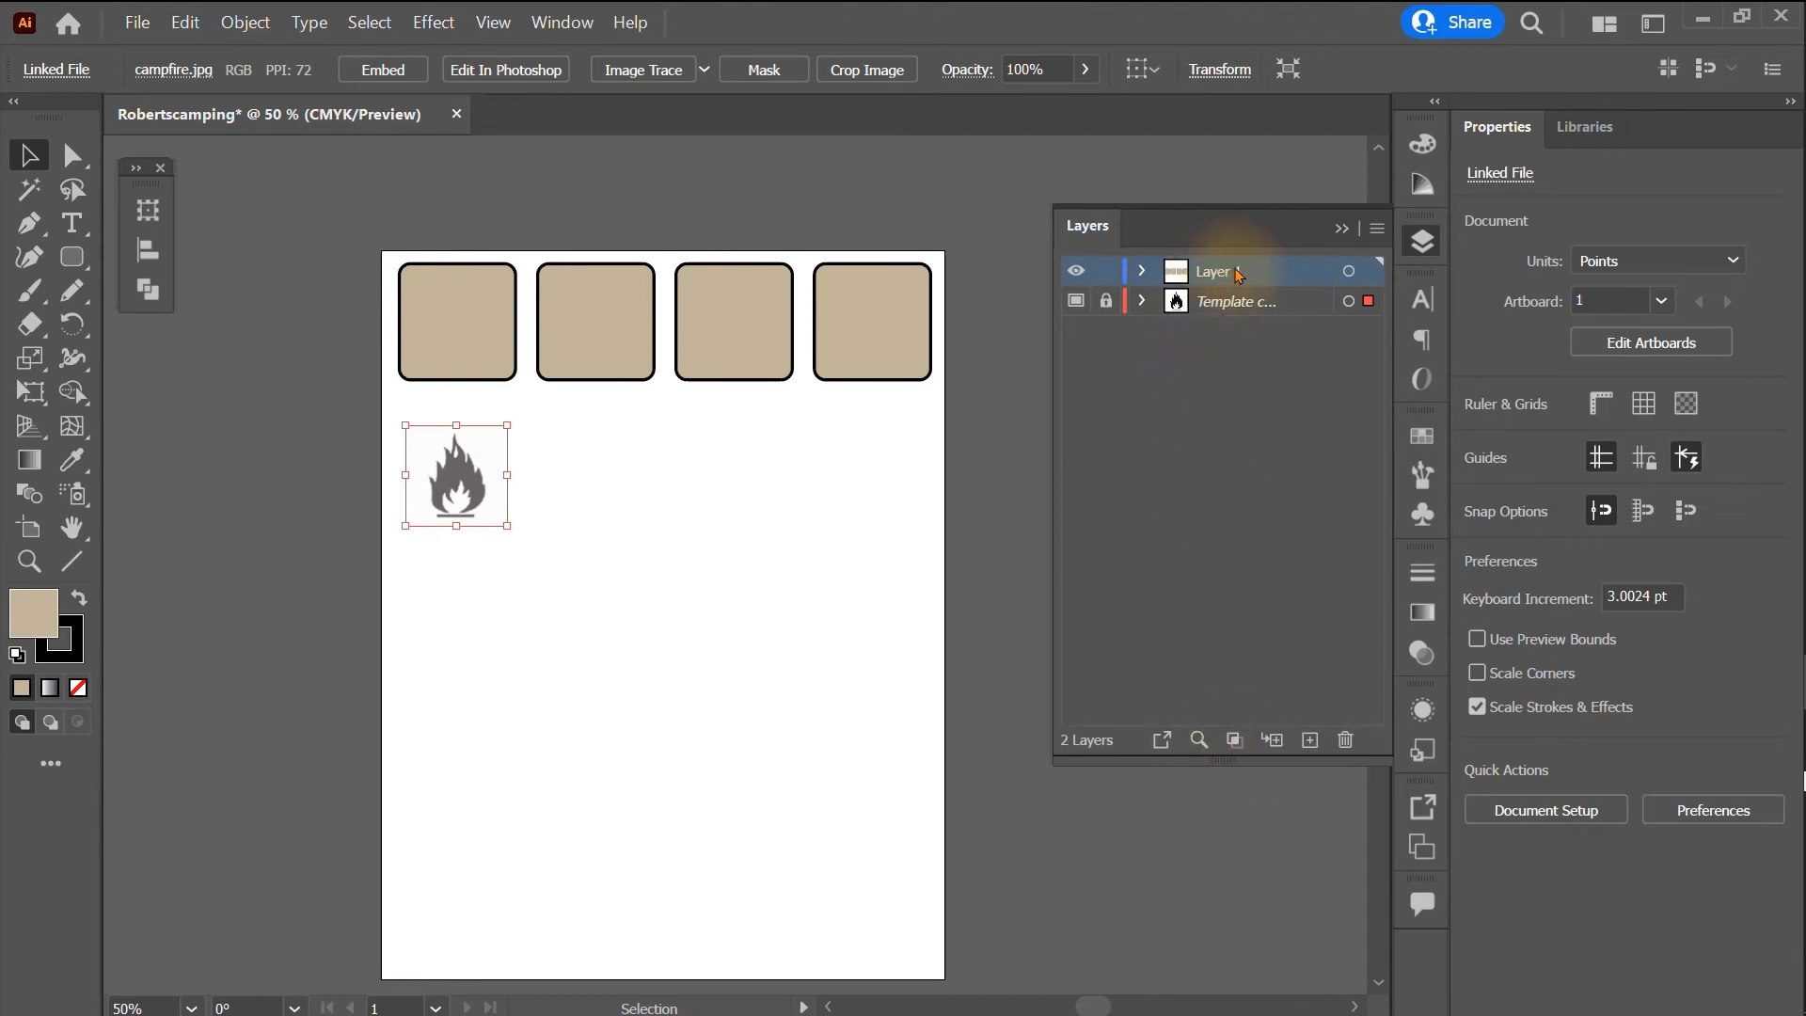
pyautogui.click(1143, 273)
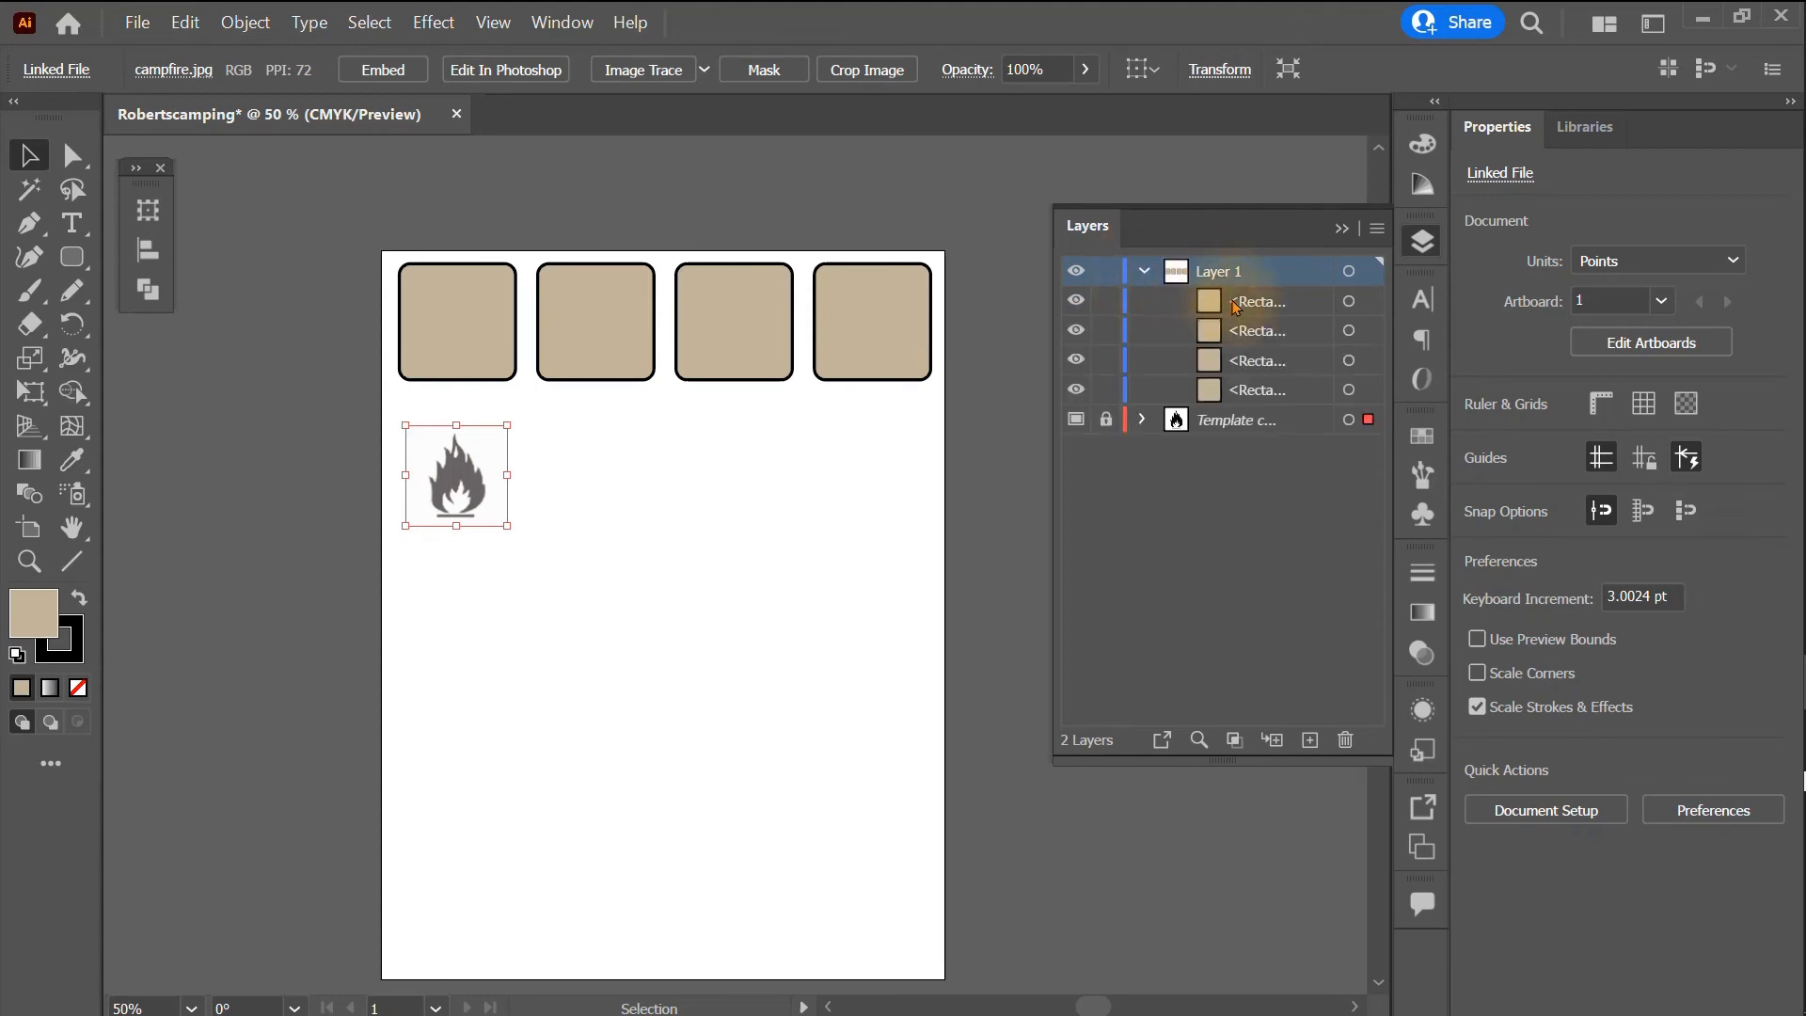
# - Examine Layer 1's rectangles by selecting the fourth square through its layer entry and toggling its visibility, and collapse the layer
pyautogui.click(1257, 303)
pyautogui.click(1260, 332)
pyautogui.click(1264, 363)
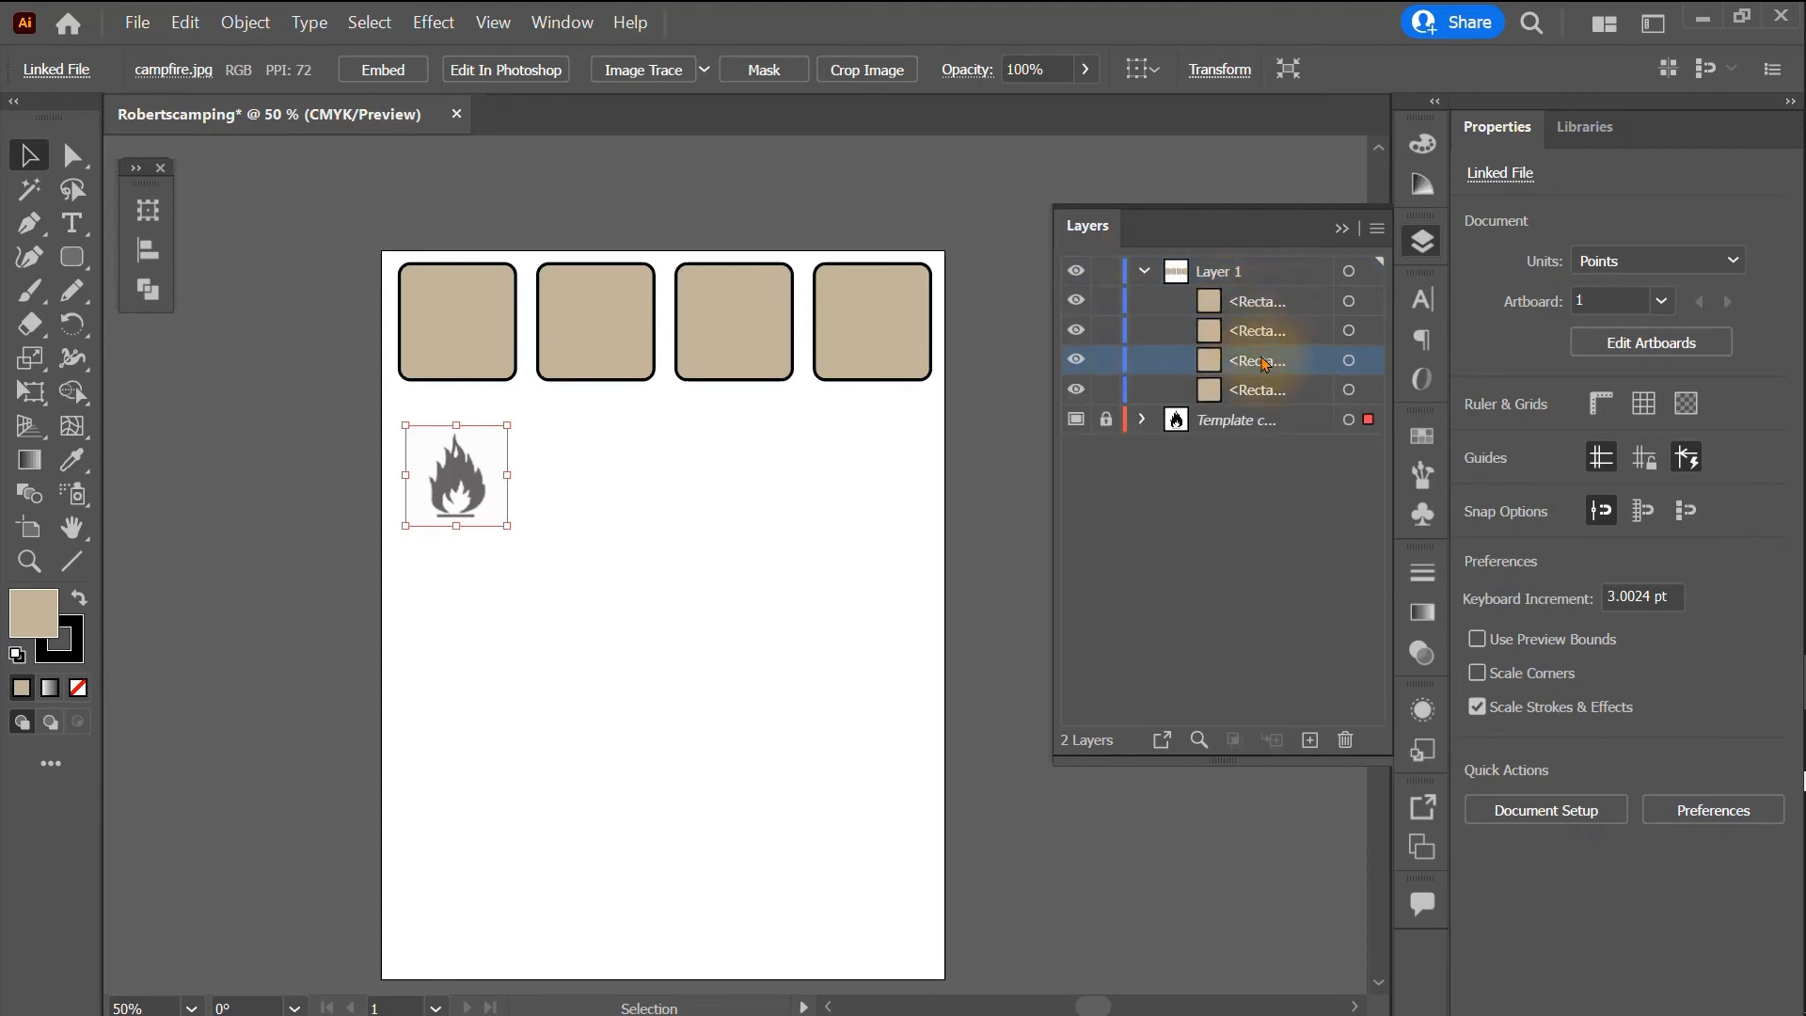
pyautogui.click(1275, 301)
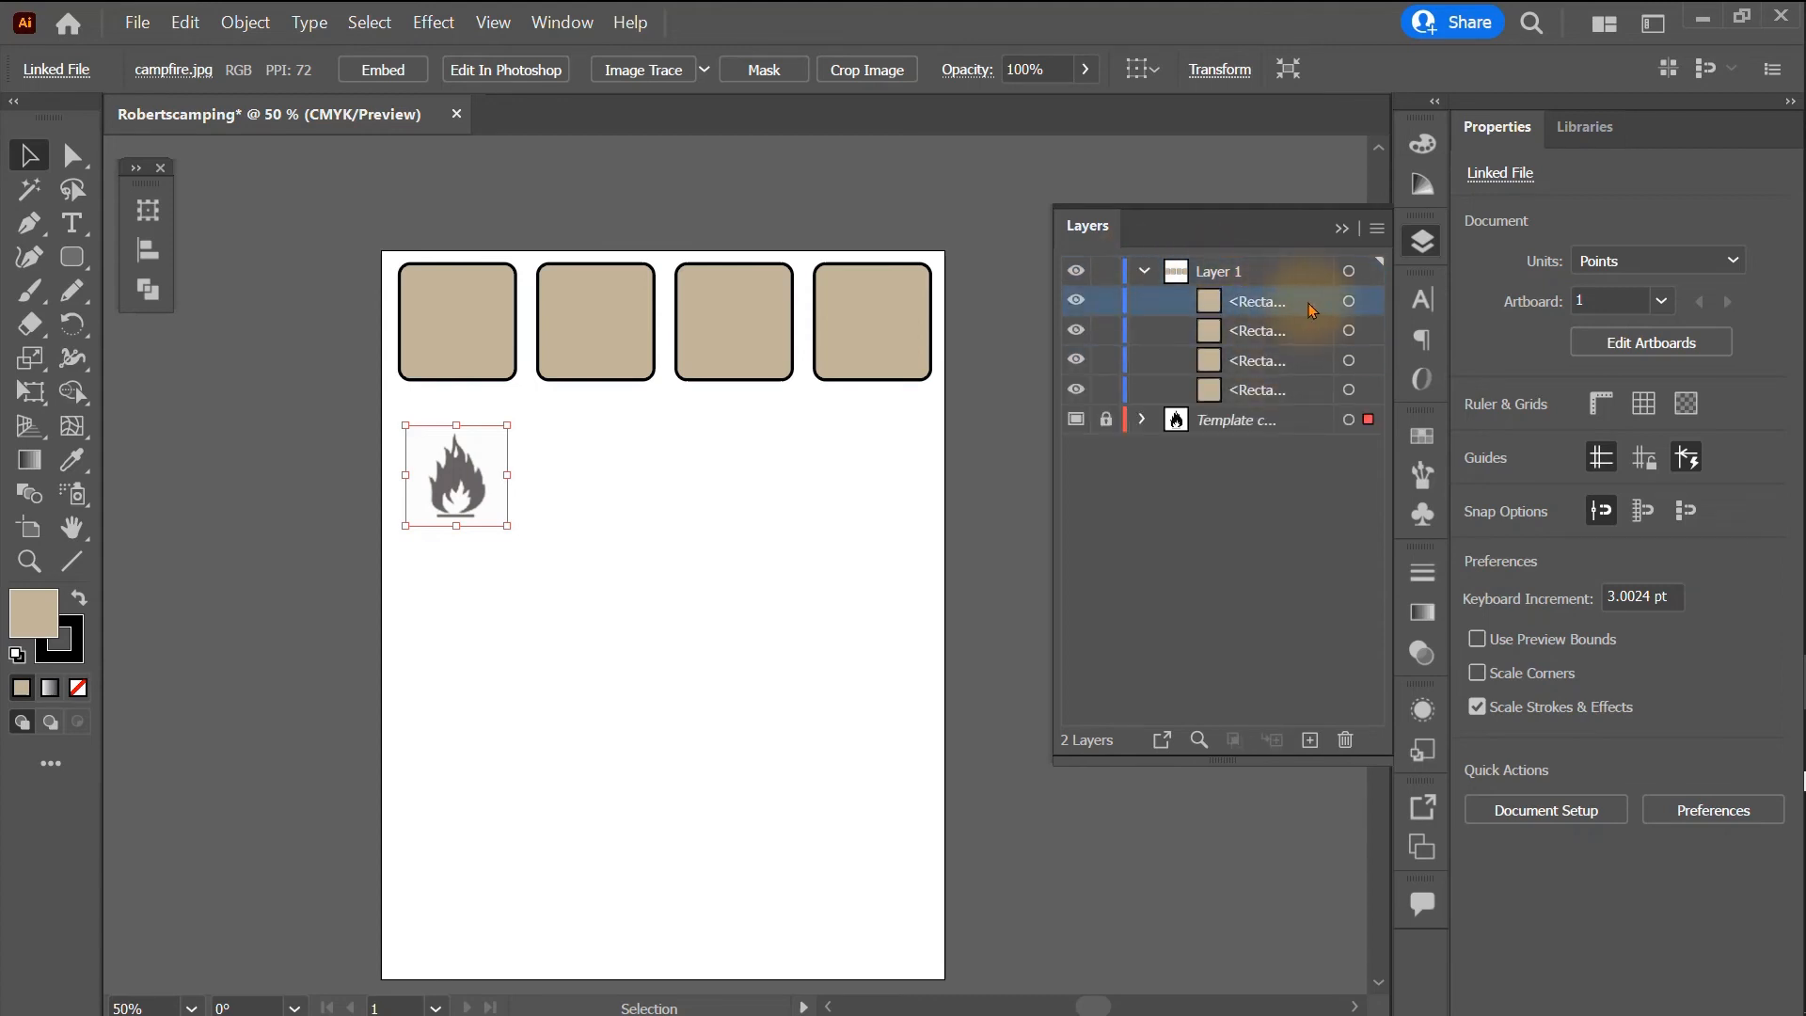
pyautogui.click(1368, 311)
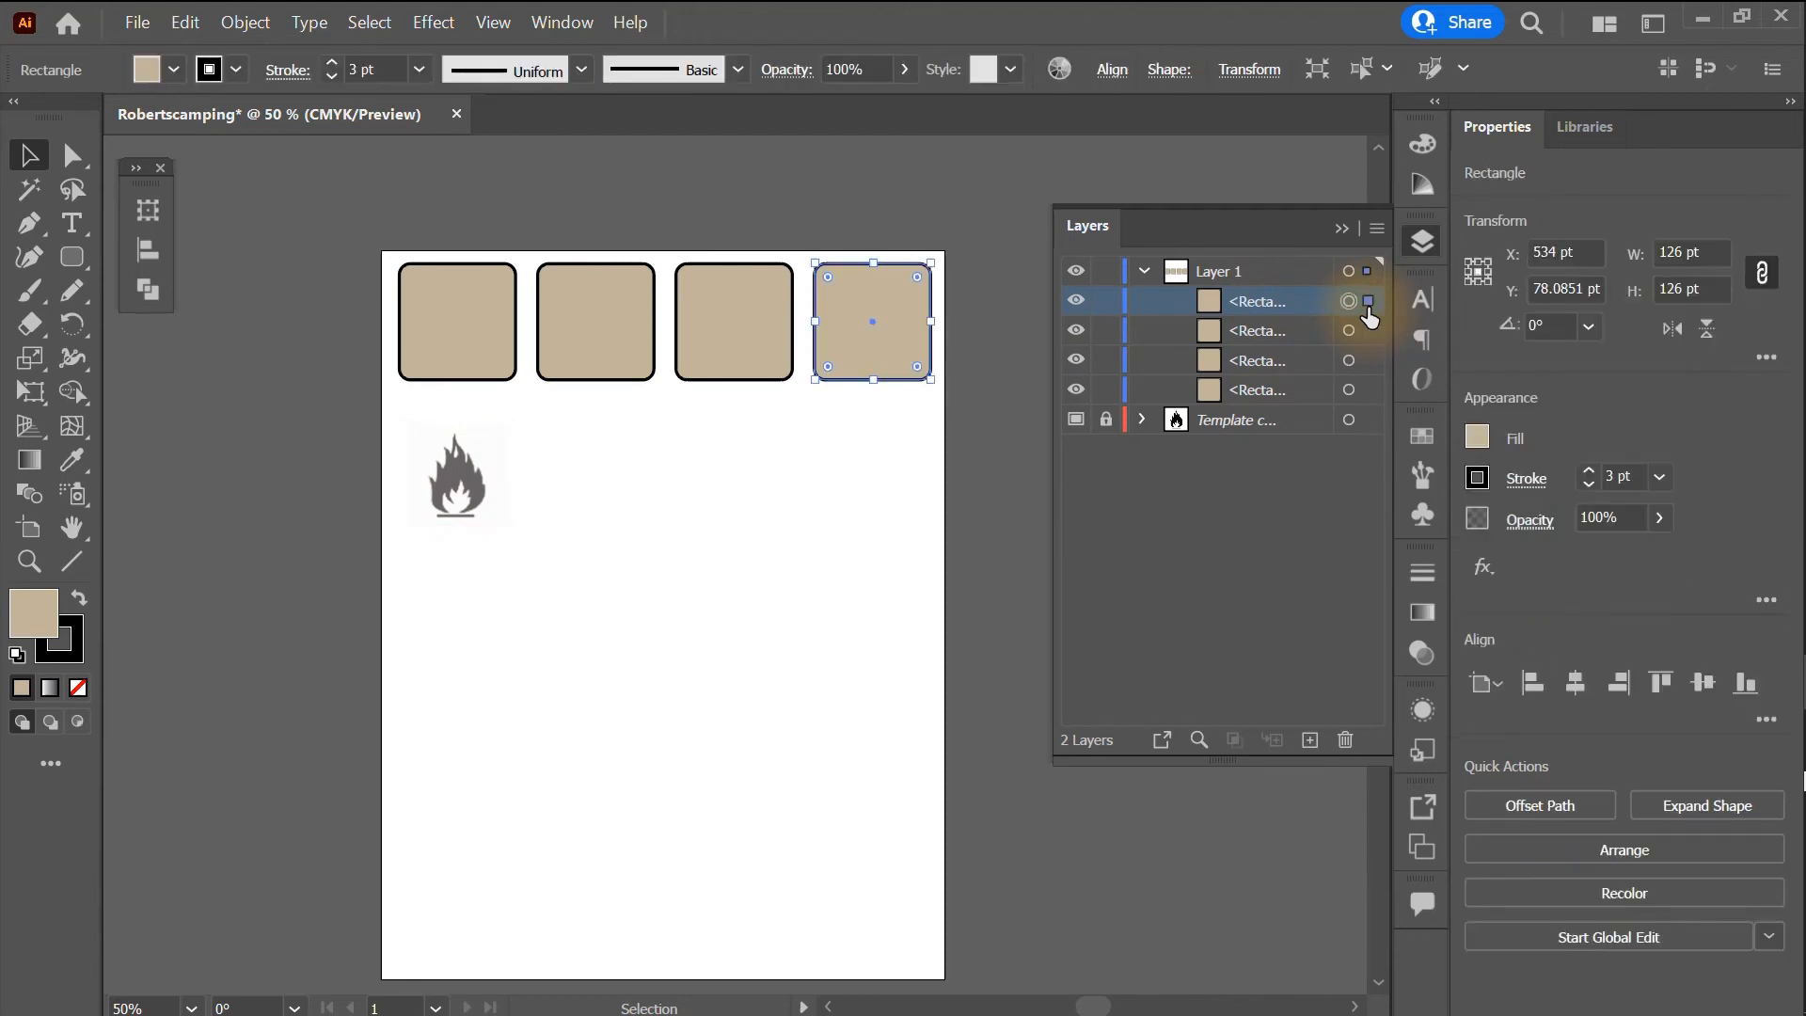
pyautogui.click(1078, 306)
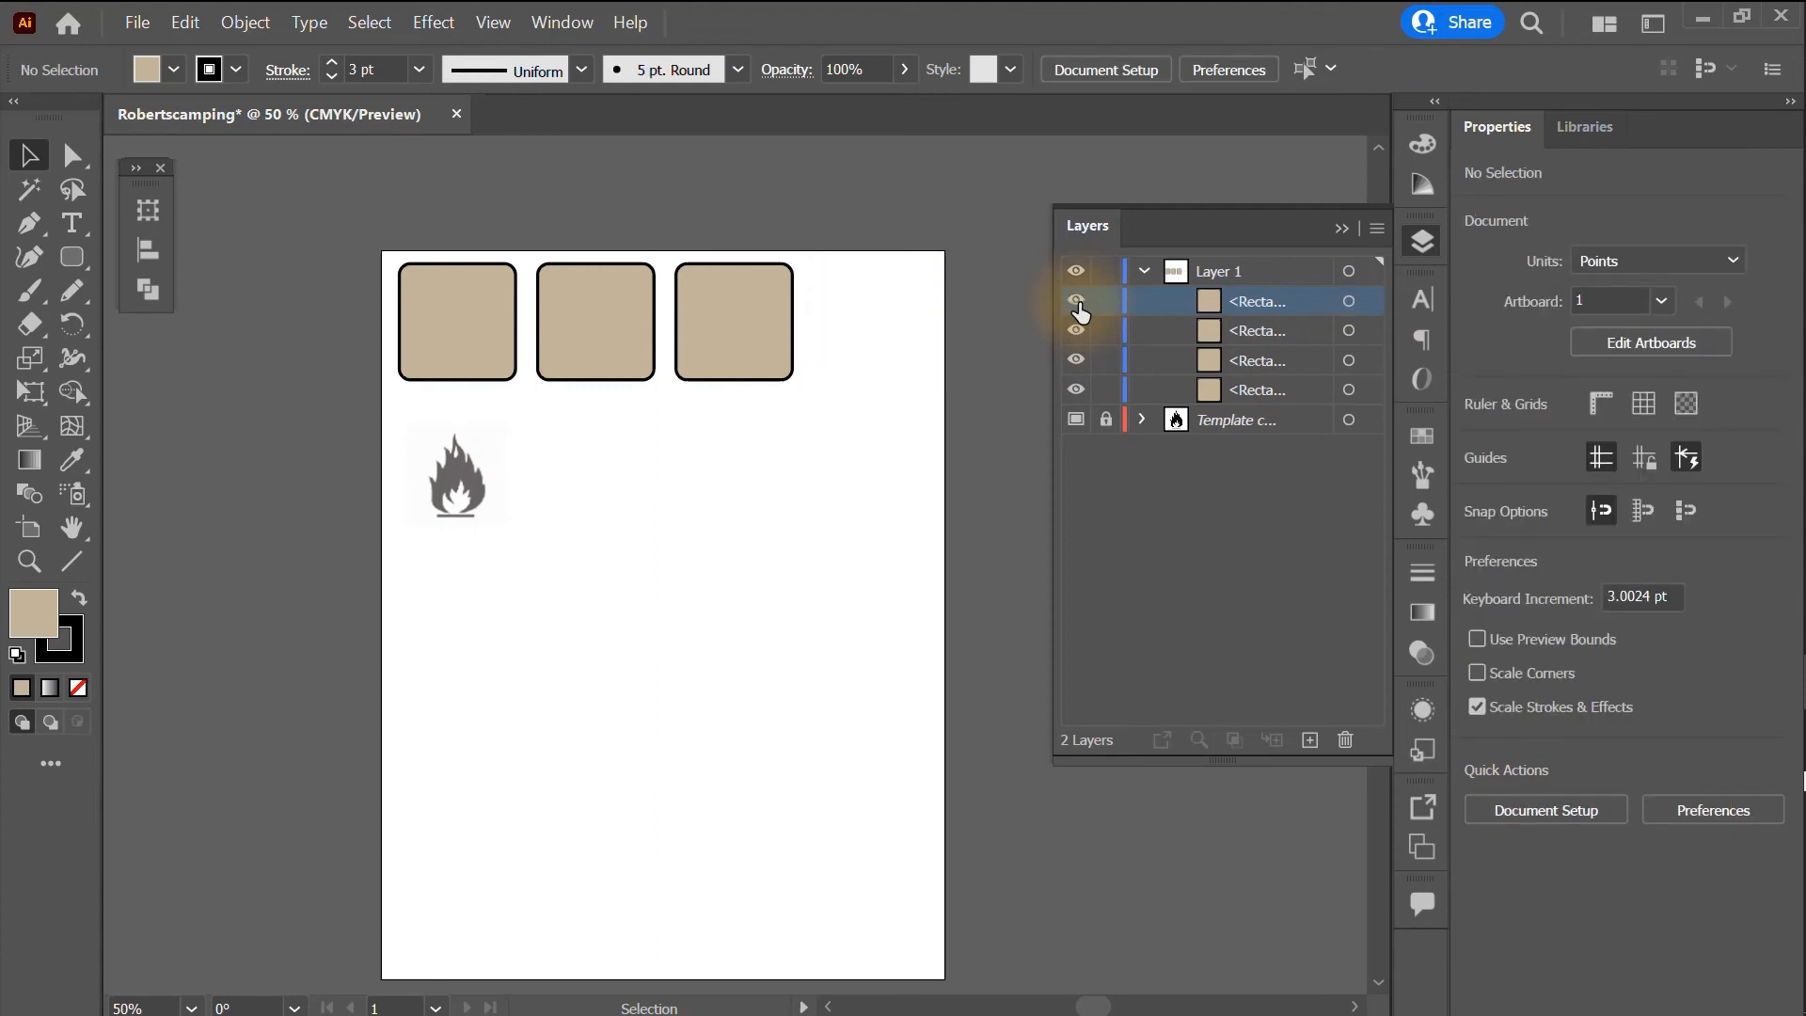
pyautogui.click(1078, 305)
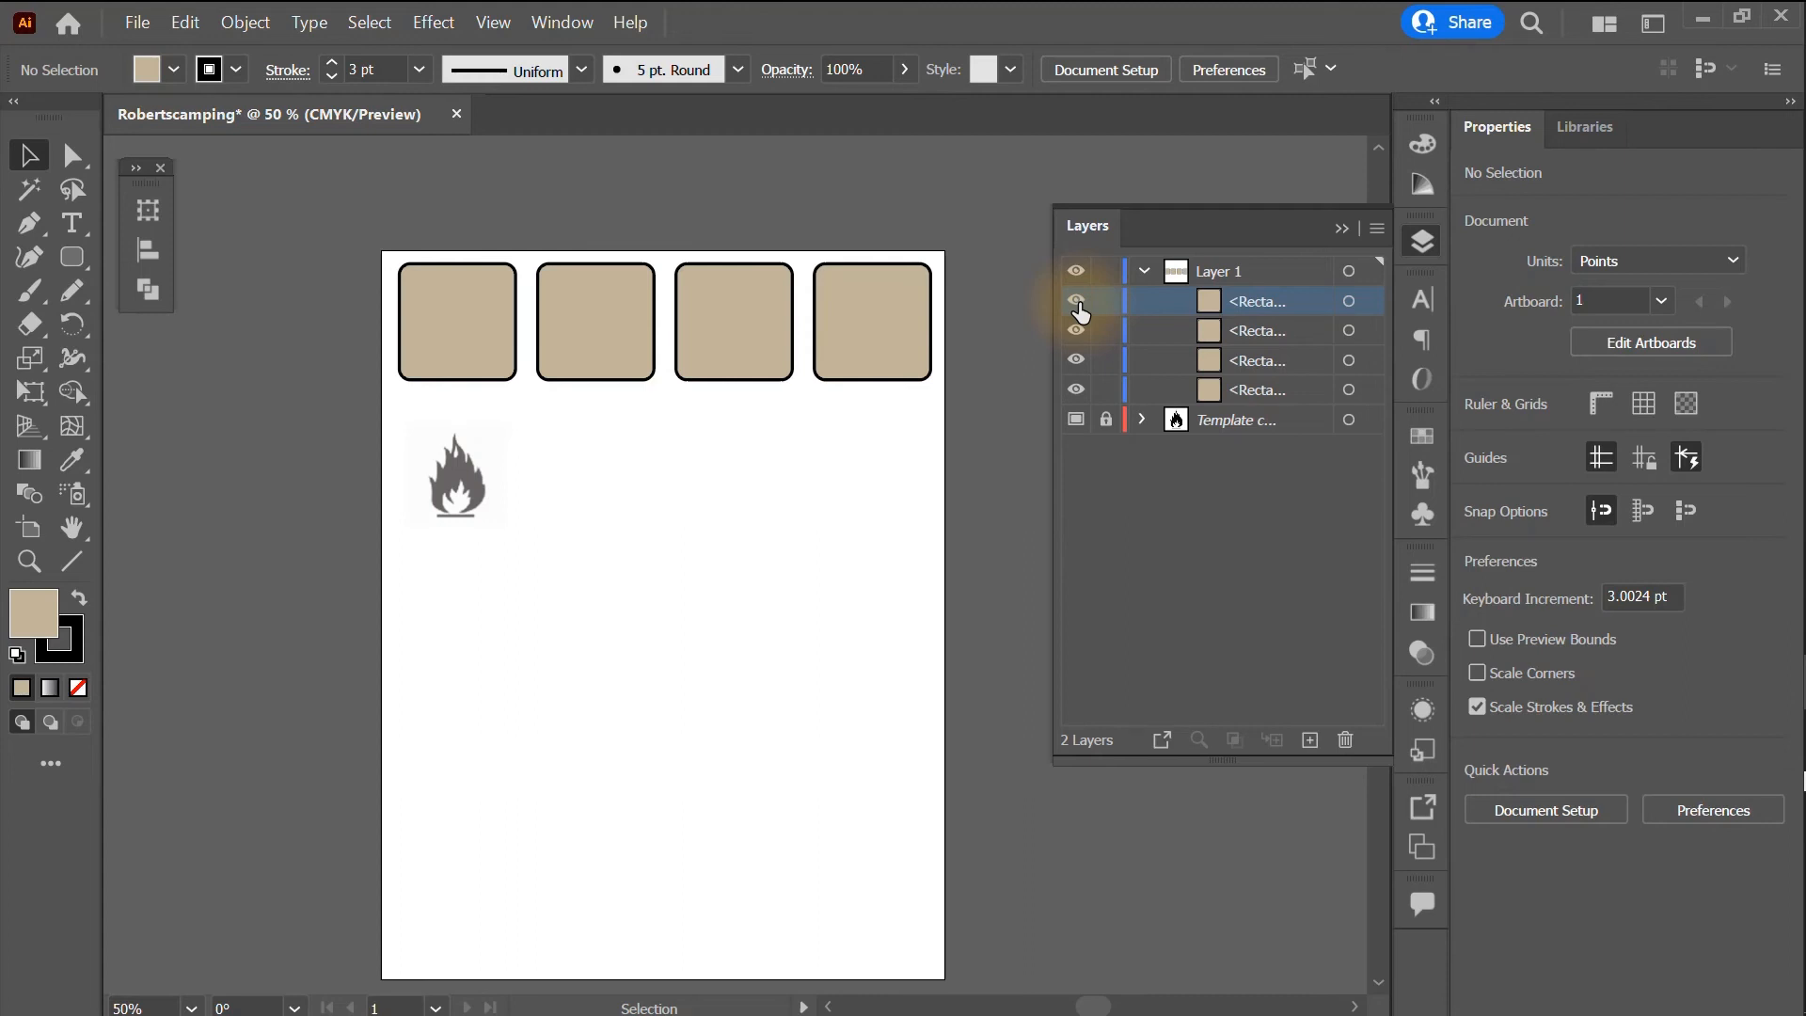
pyautogui.click(1362, 302)
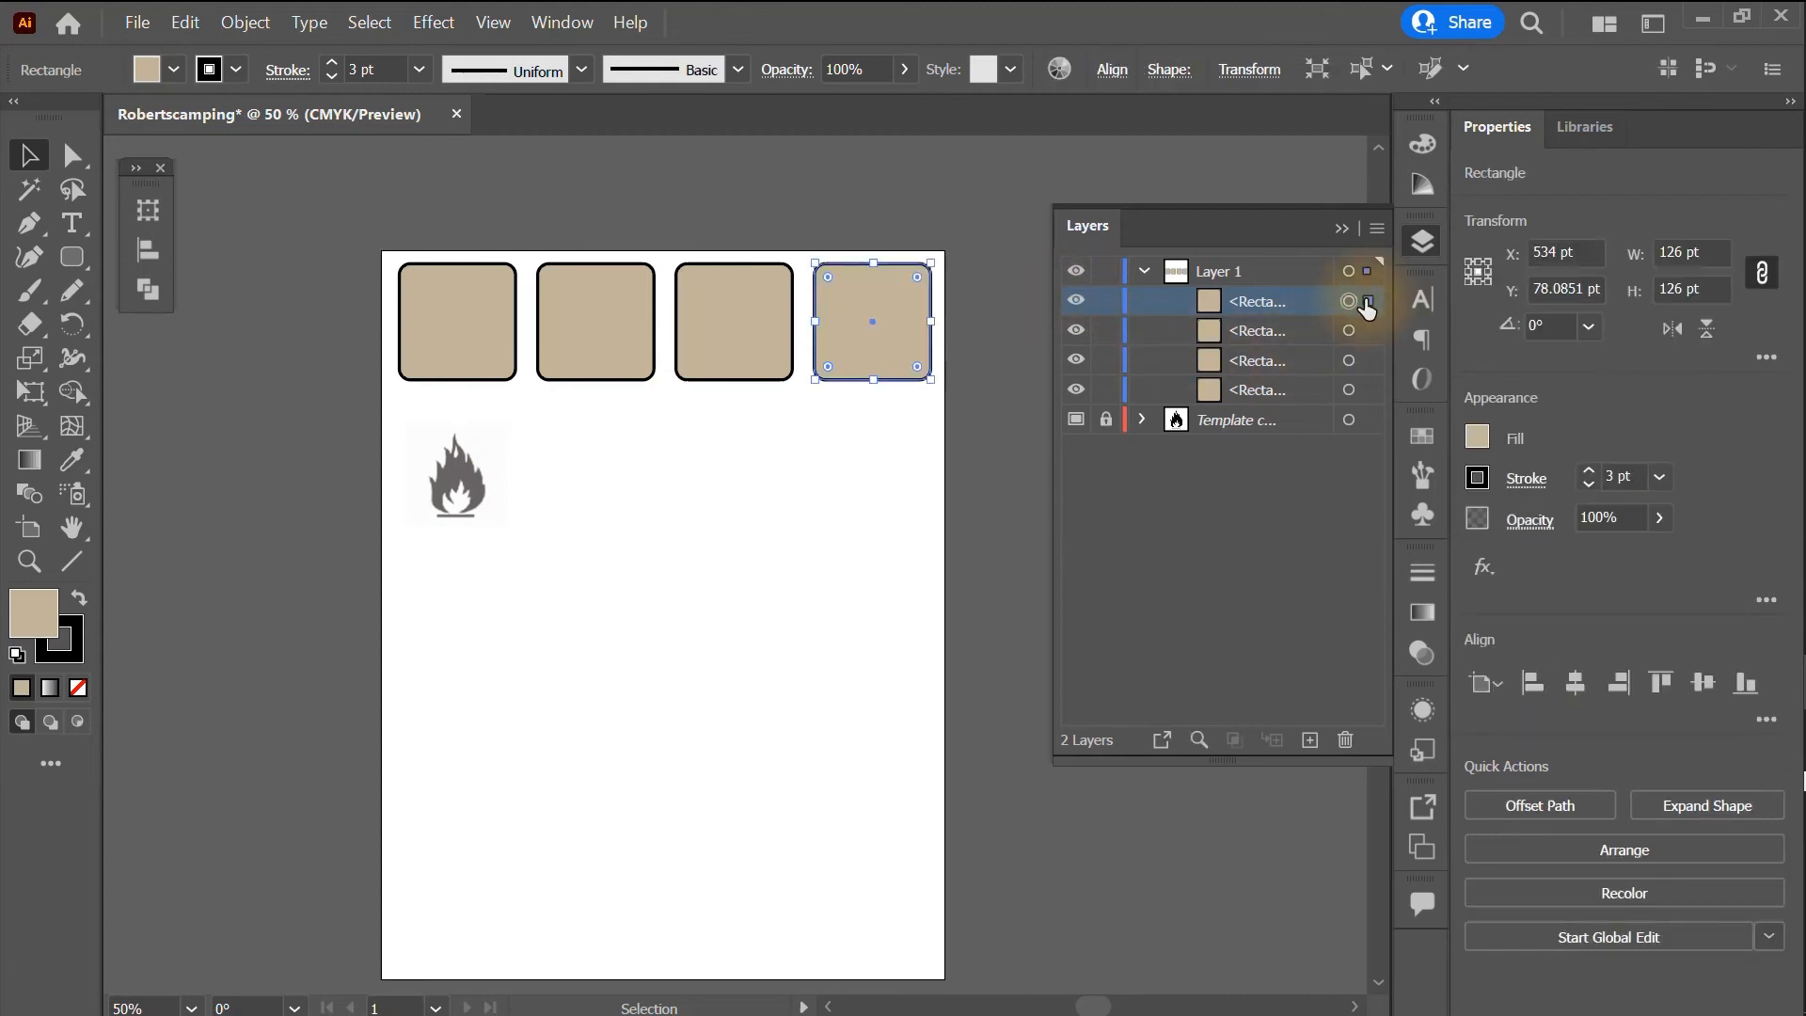
pyautogui.click(1218, 272)
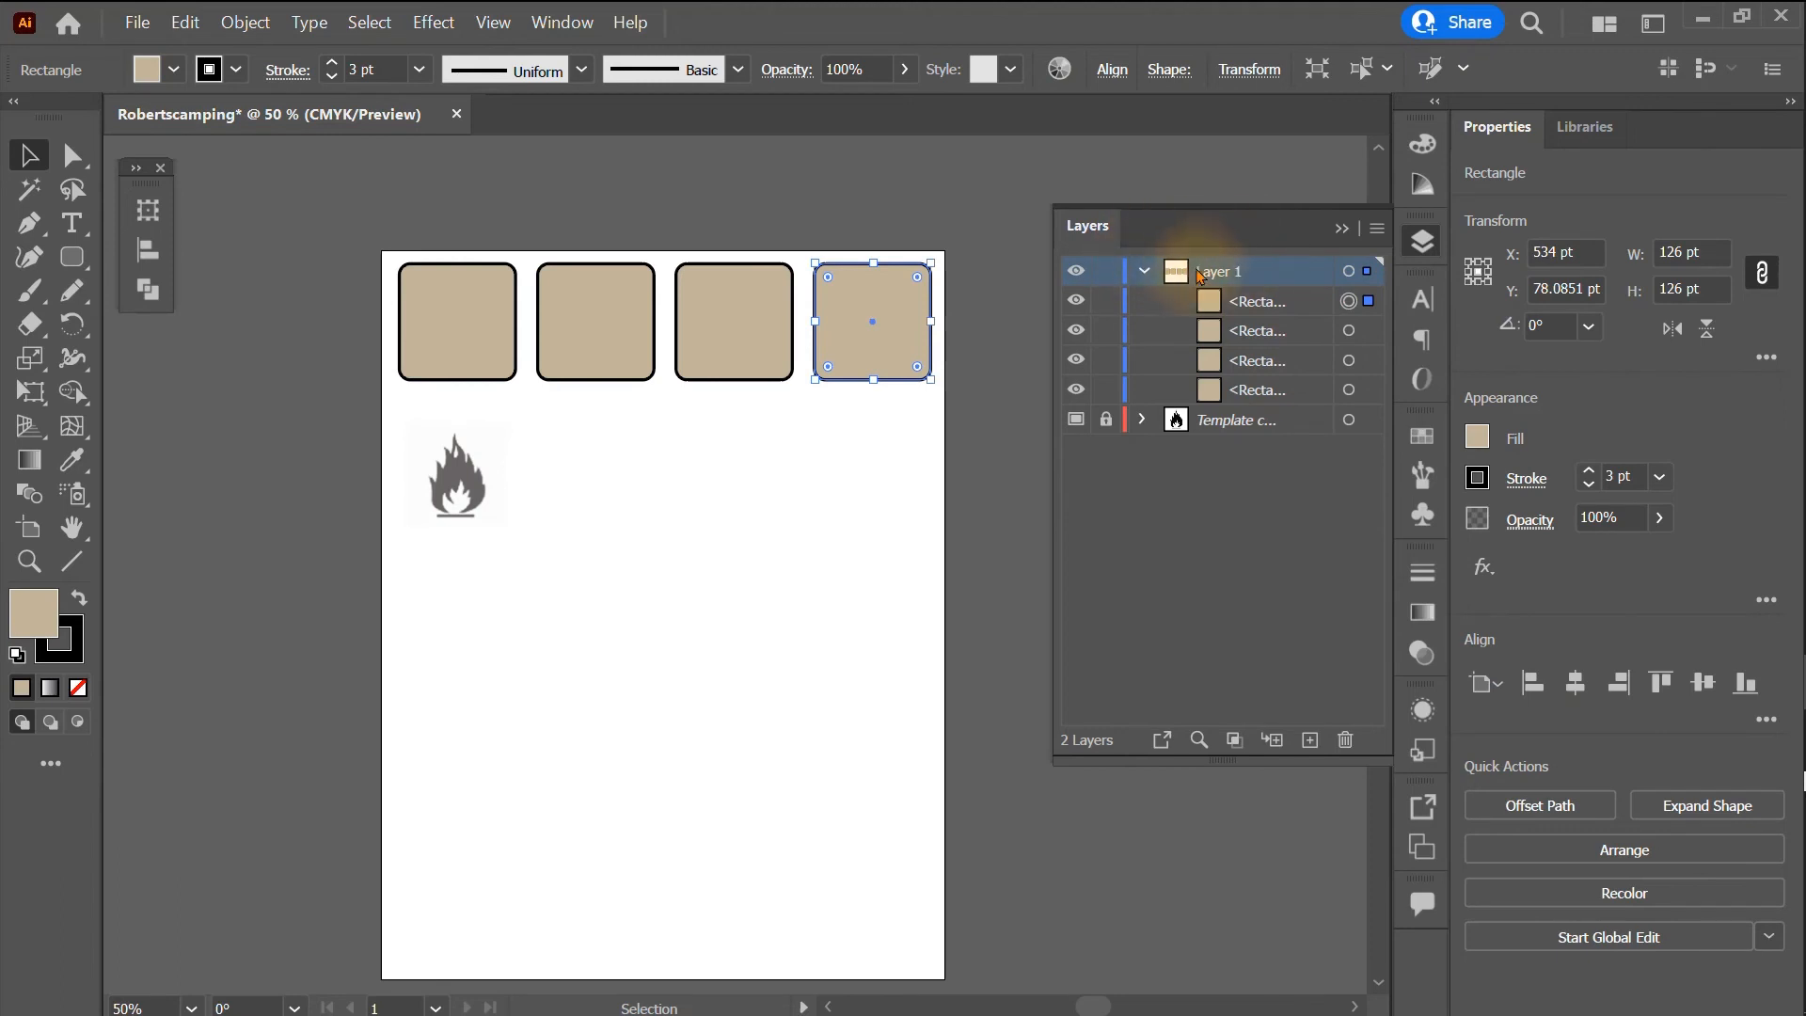
pyautogui.click(1145, 273)
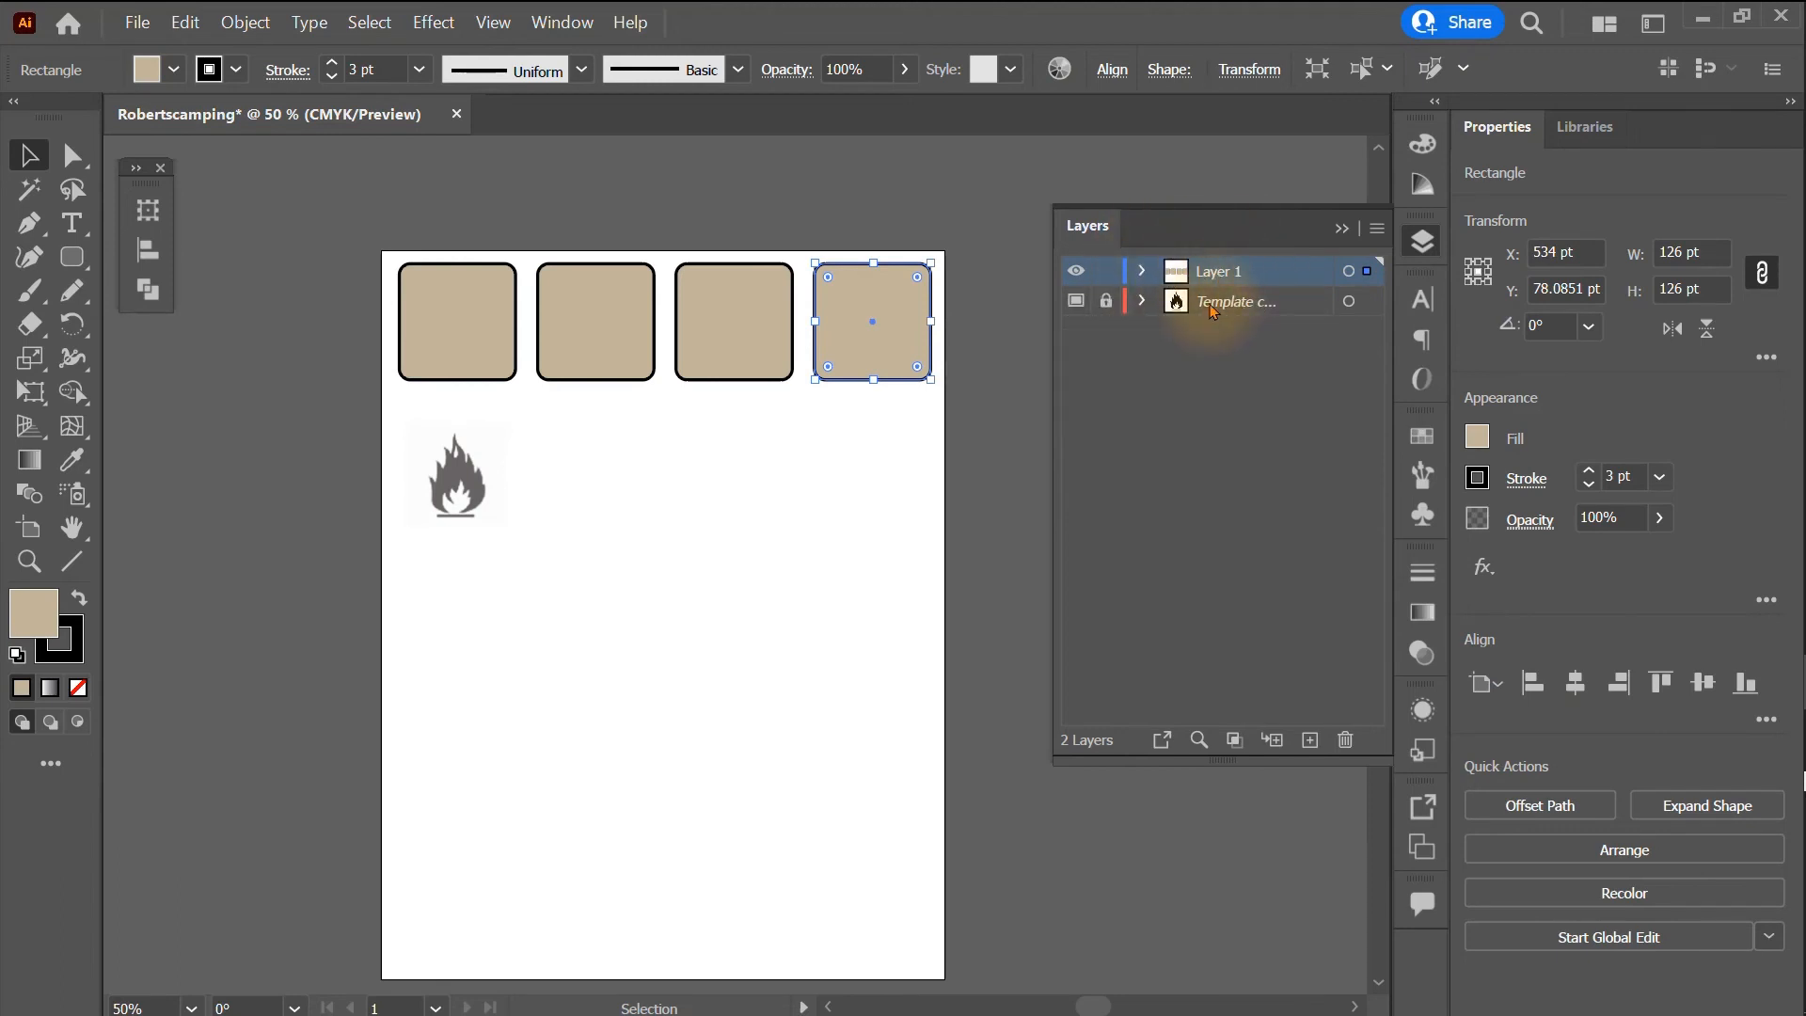
# - Unlock the campfire template layer and try to move the template image onto the first square
pyautogui.click(1107, 305)
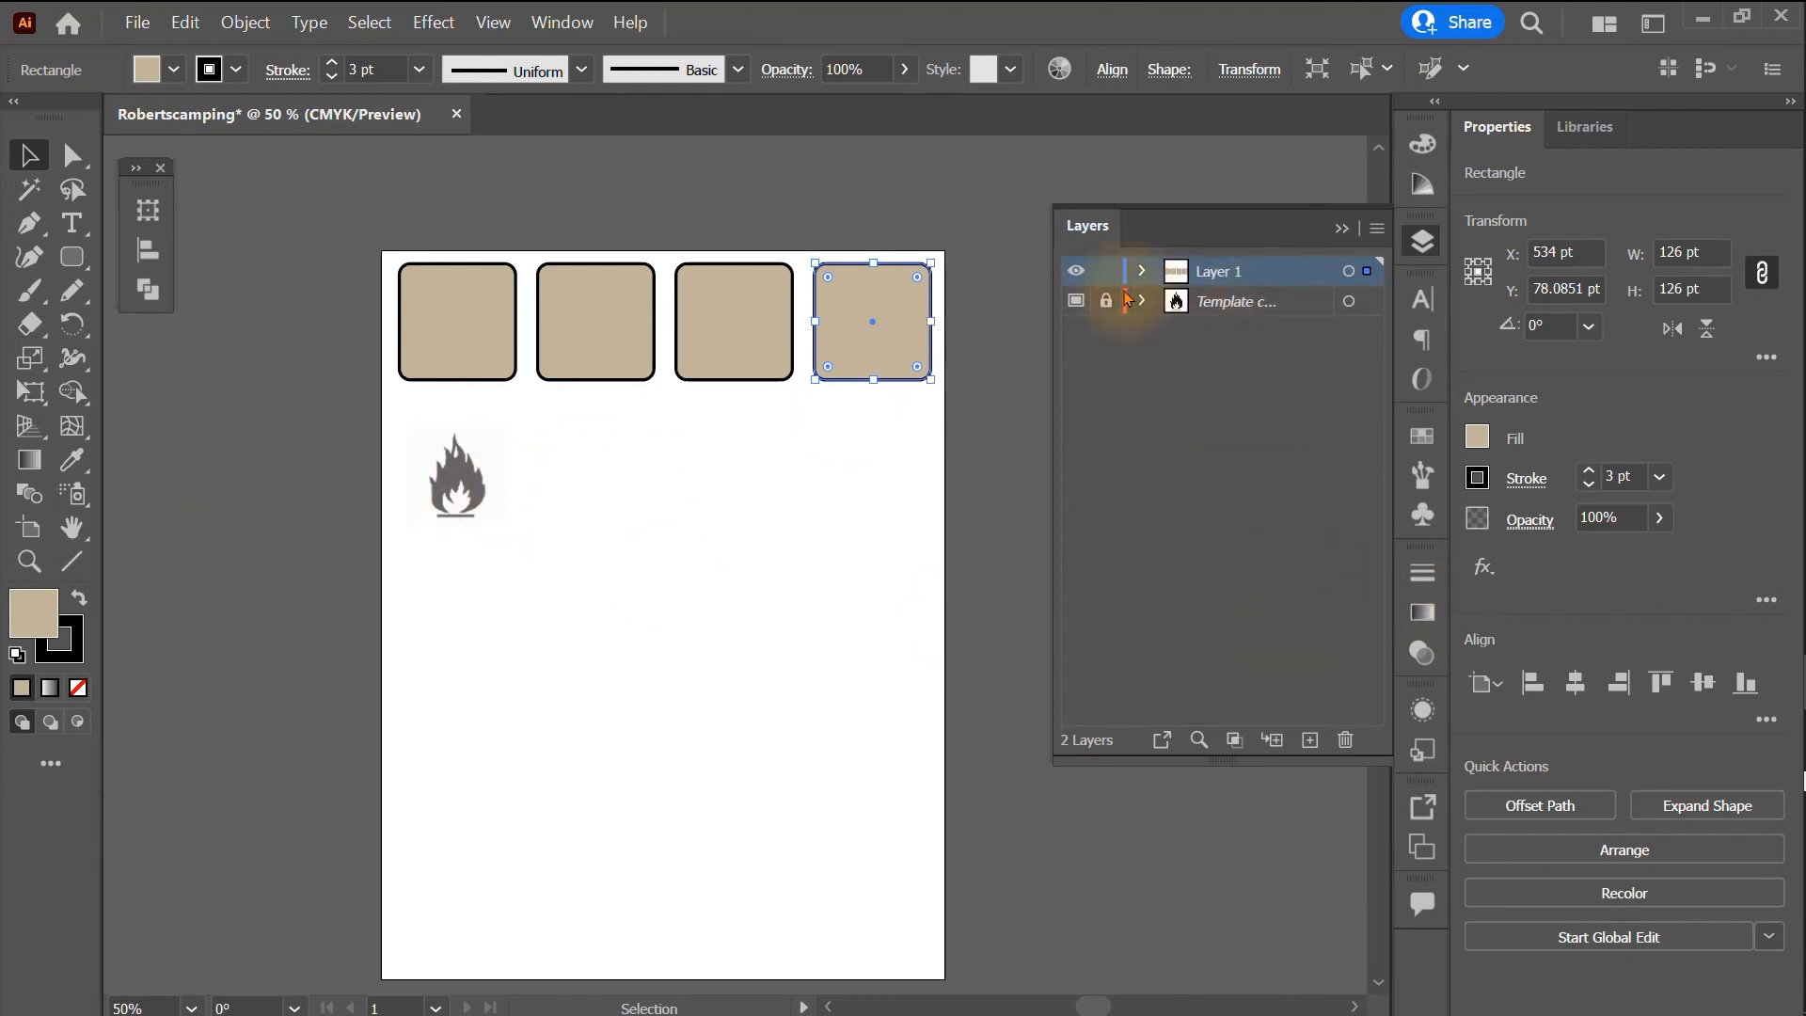
pyautogui.click(1107, 318)
pyautogui.moveTo(452, 491); pyautogui.dragTo(458, 309)
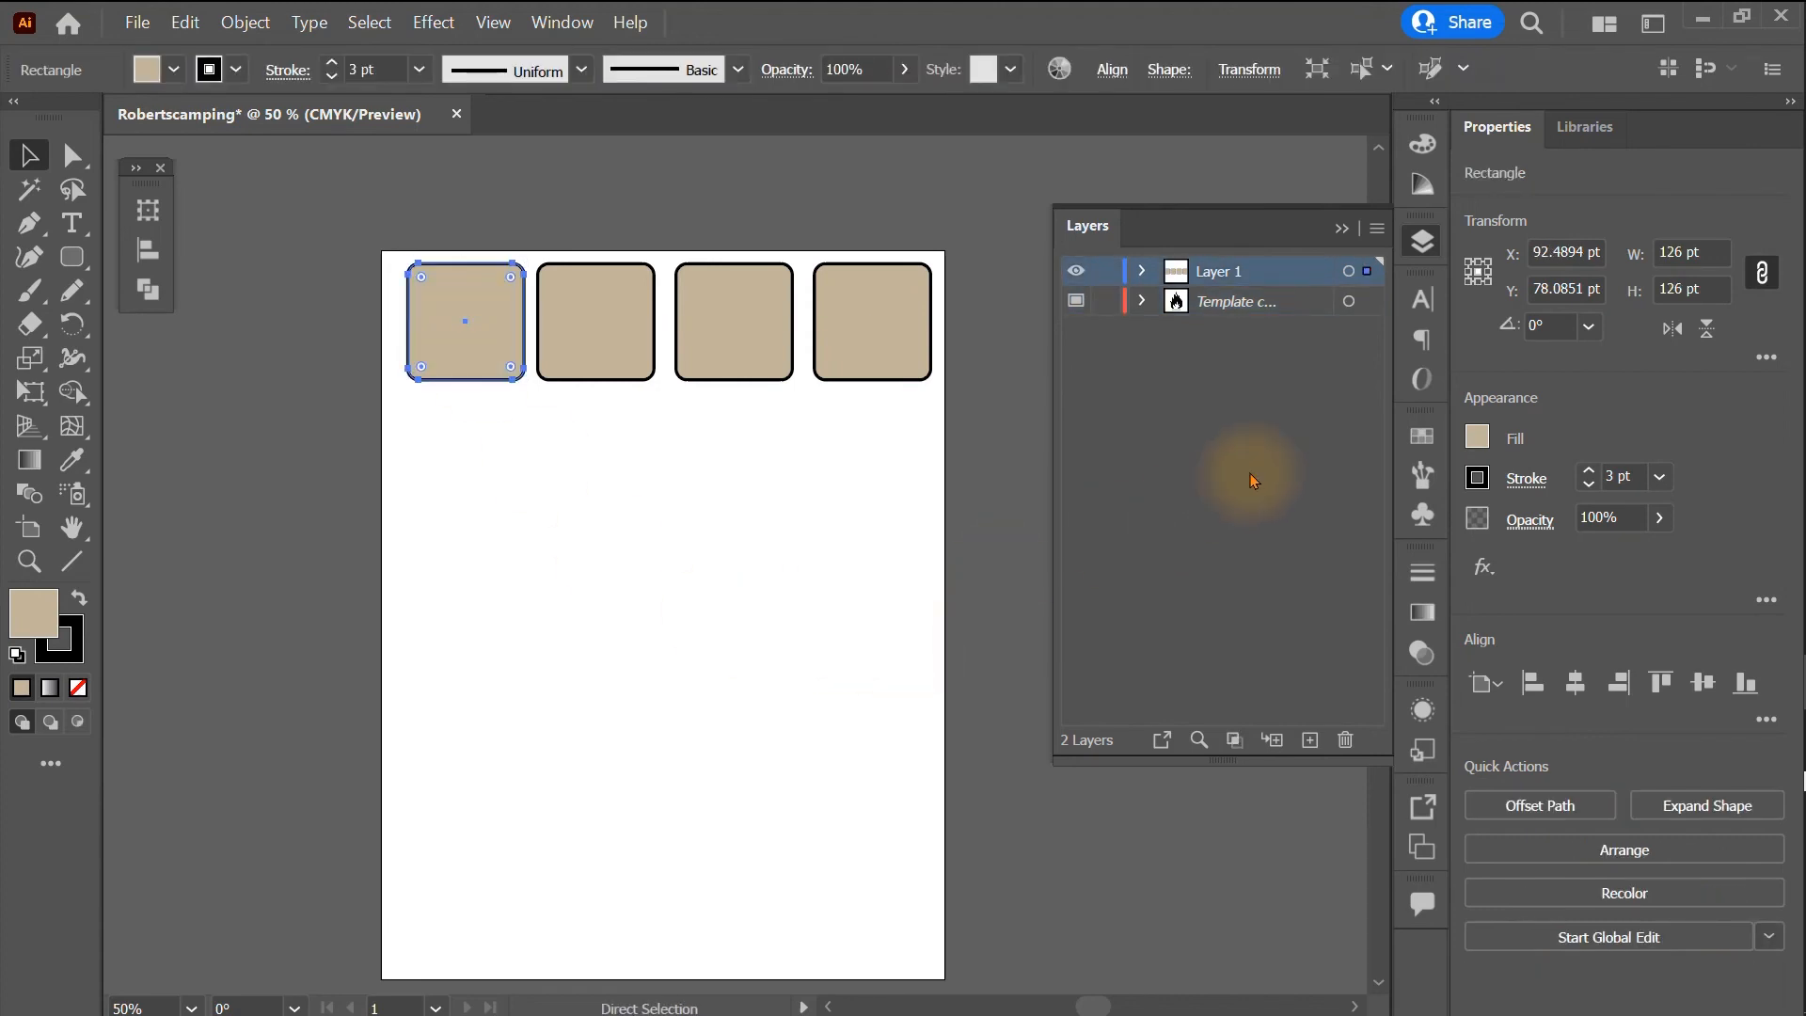
# - Stack the campfire template layer above Layer 1, center the image on the first square, and lock the template layer again
pyautogui.click(1250, 312)
pyautogui.moveTo(1249, 307); pyautogui.dragTo(1241, 264)
pyautogui.moveTo(469, 321); pyautogui.dragTo(470, 312)
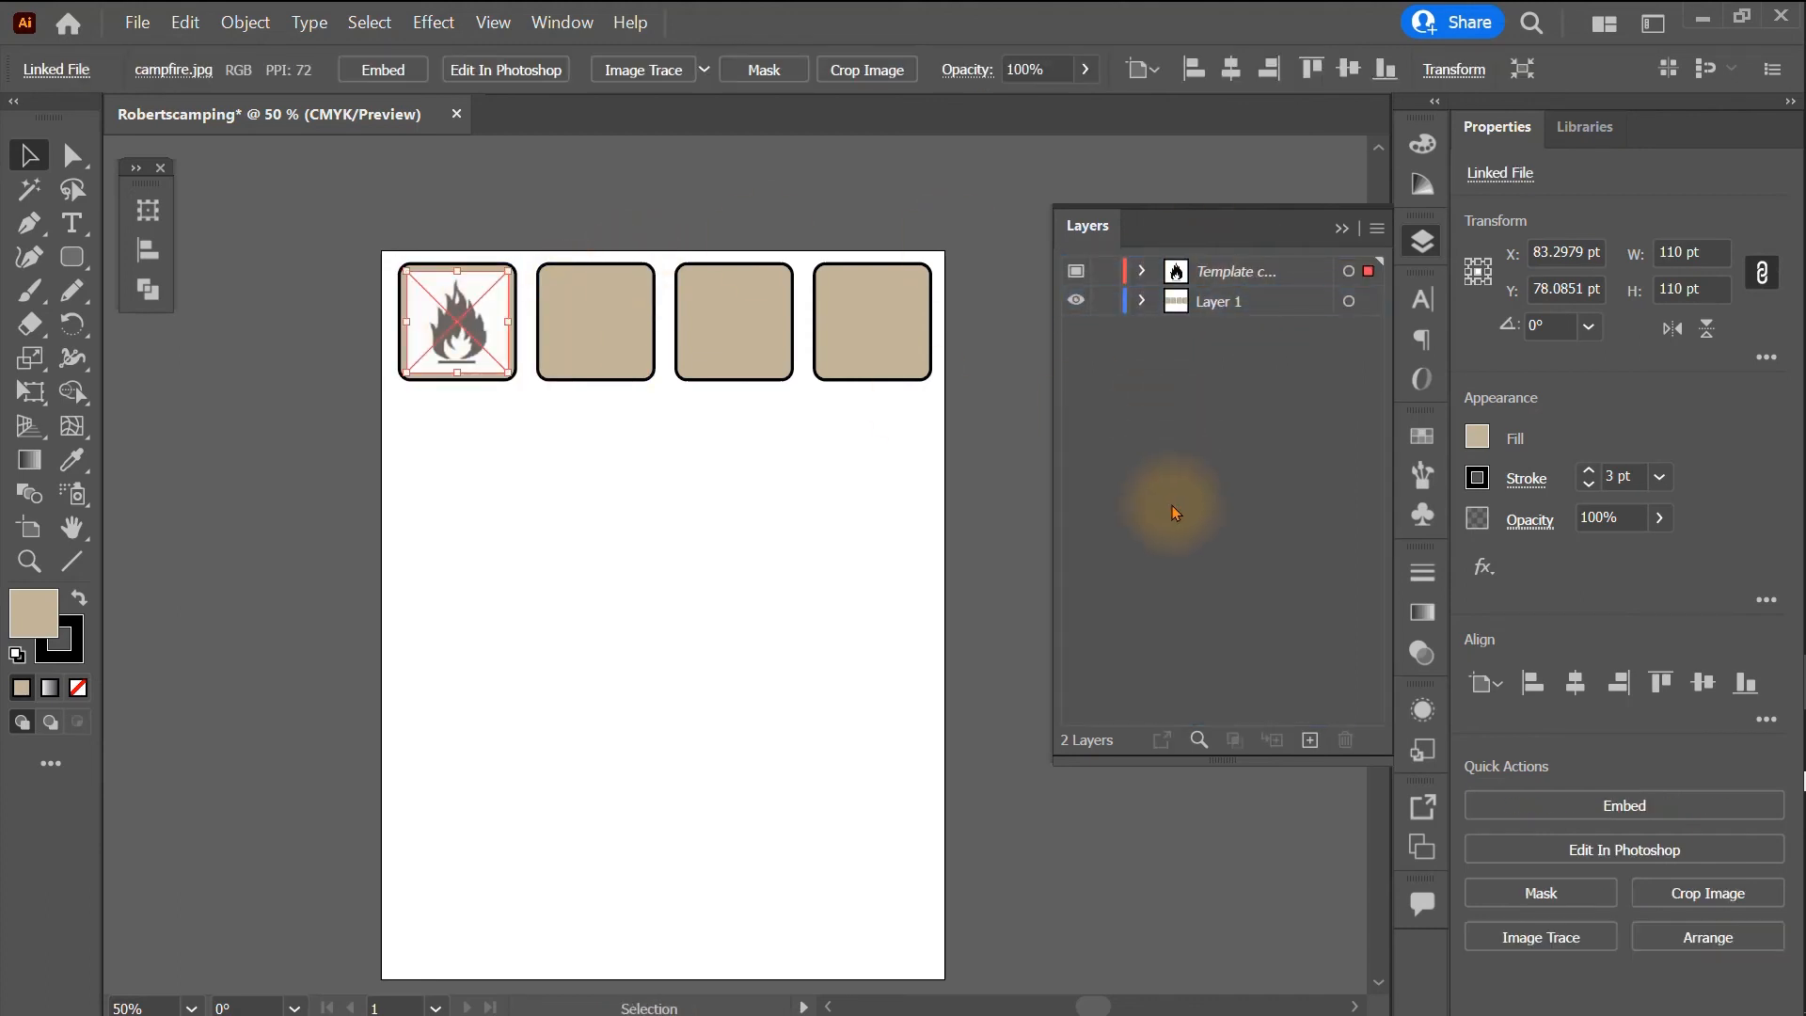
pyautogui.click(1105, 272)
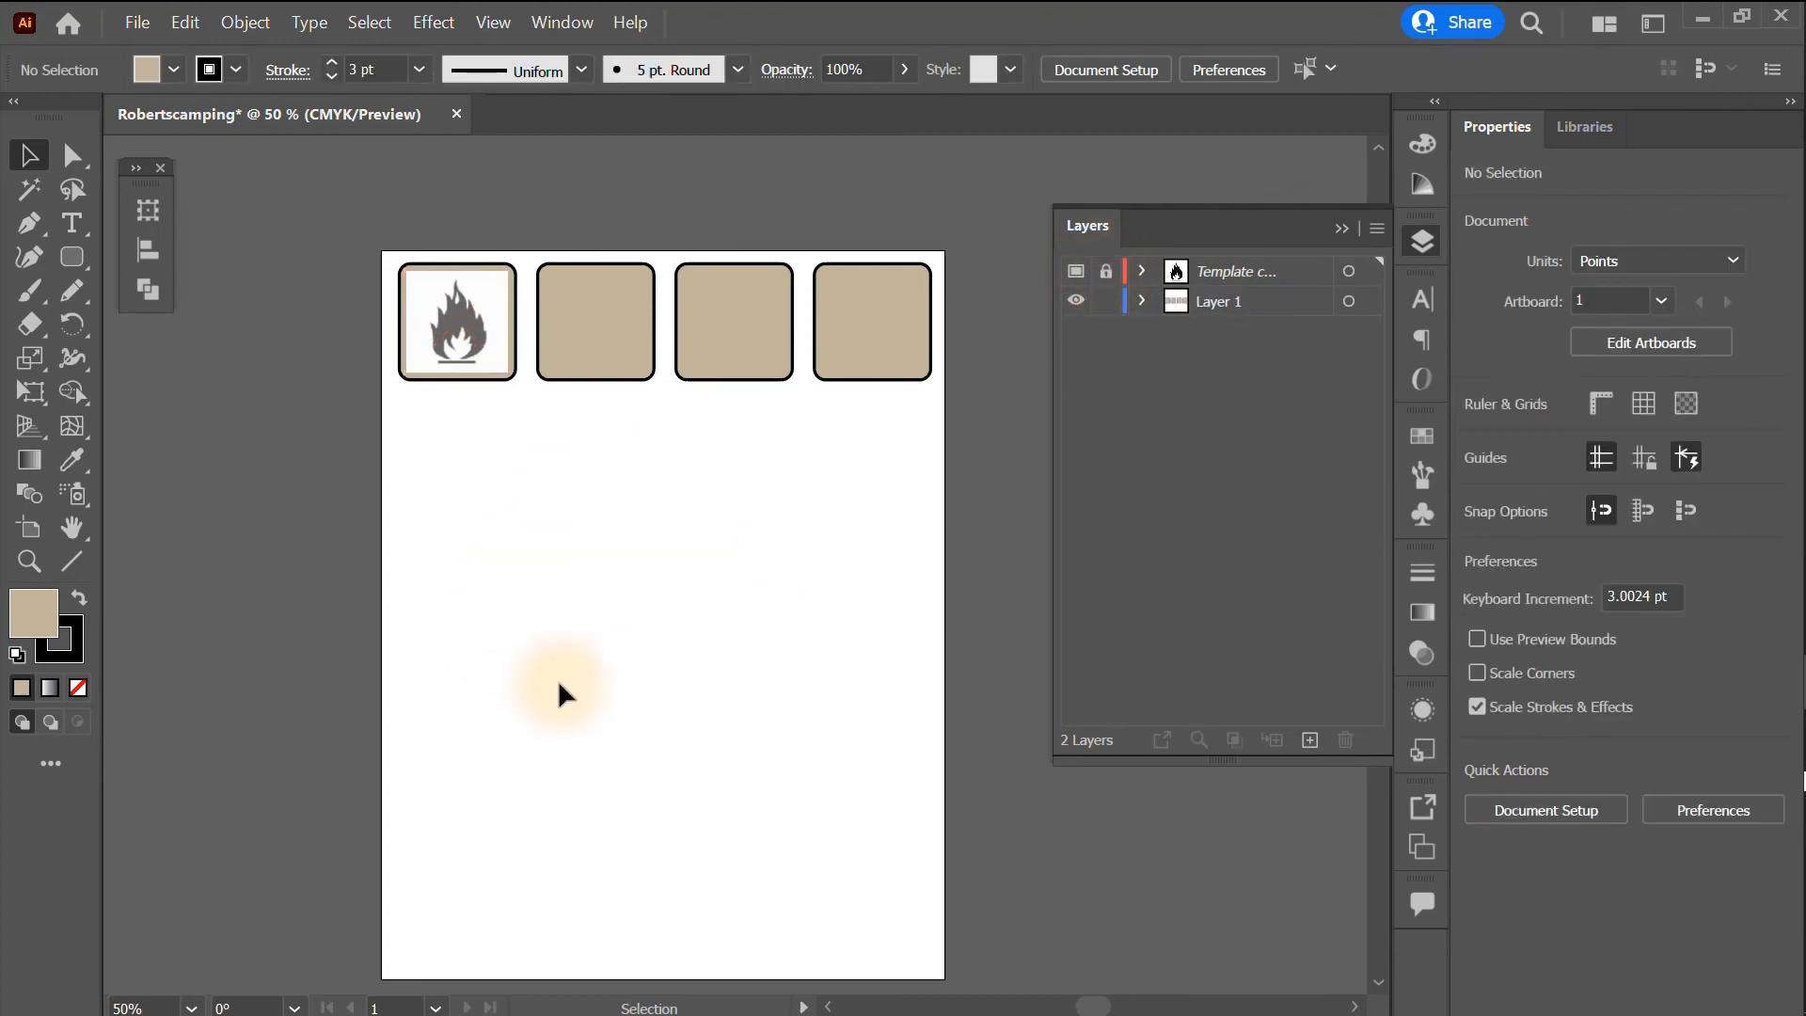
# - Add a new layer named draw above the template layer and lock Layer 1
pyautogui.click(1309, 741)
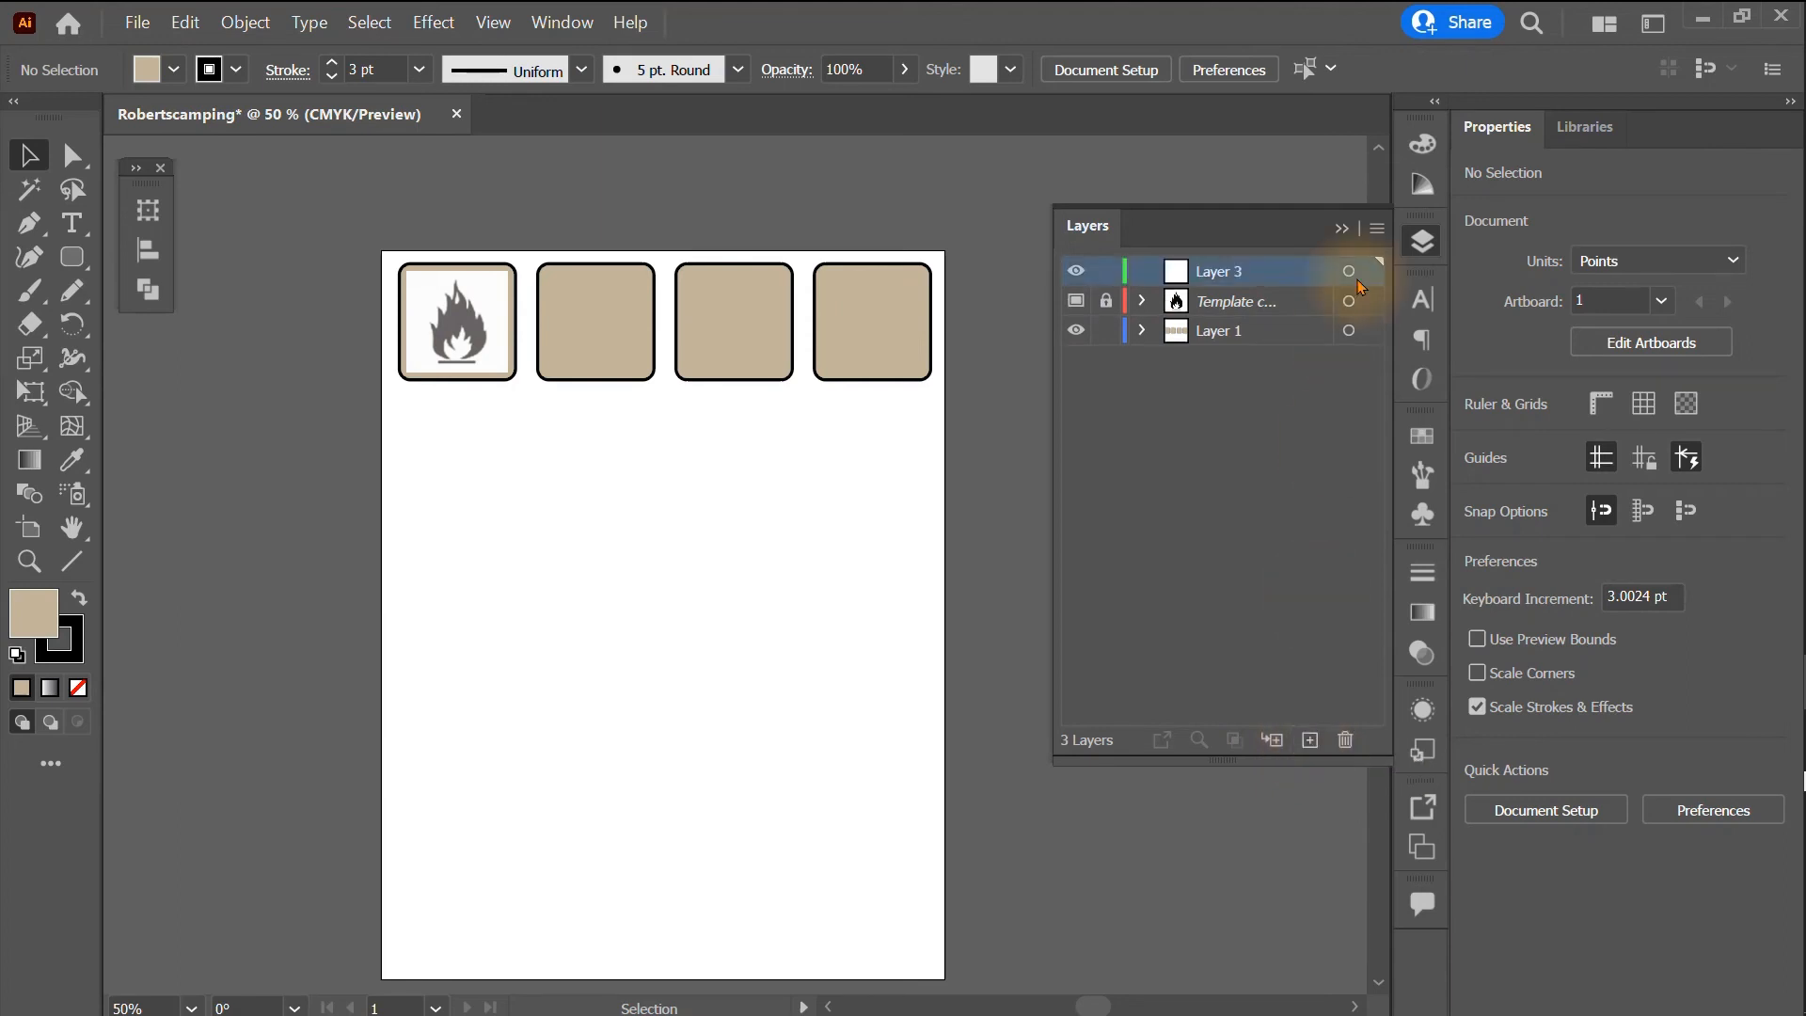
pyautogui.doubleClick(1224, 273)
pyautogui.write('d')
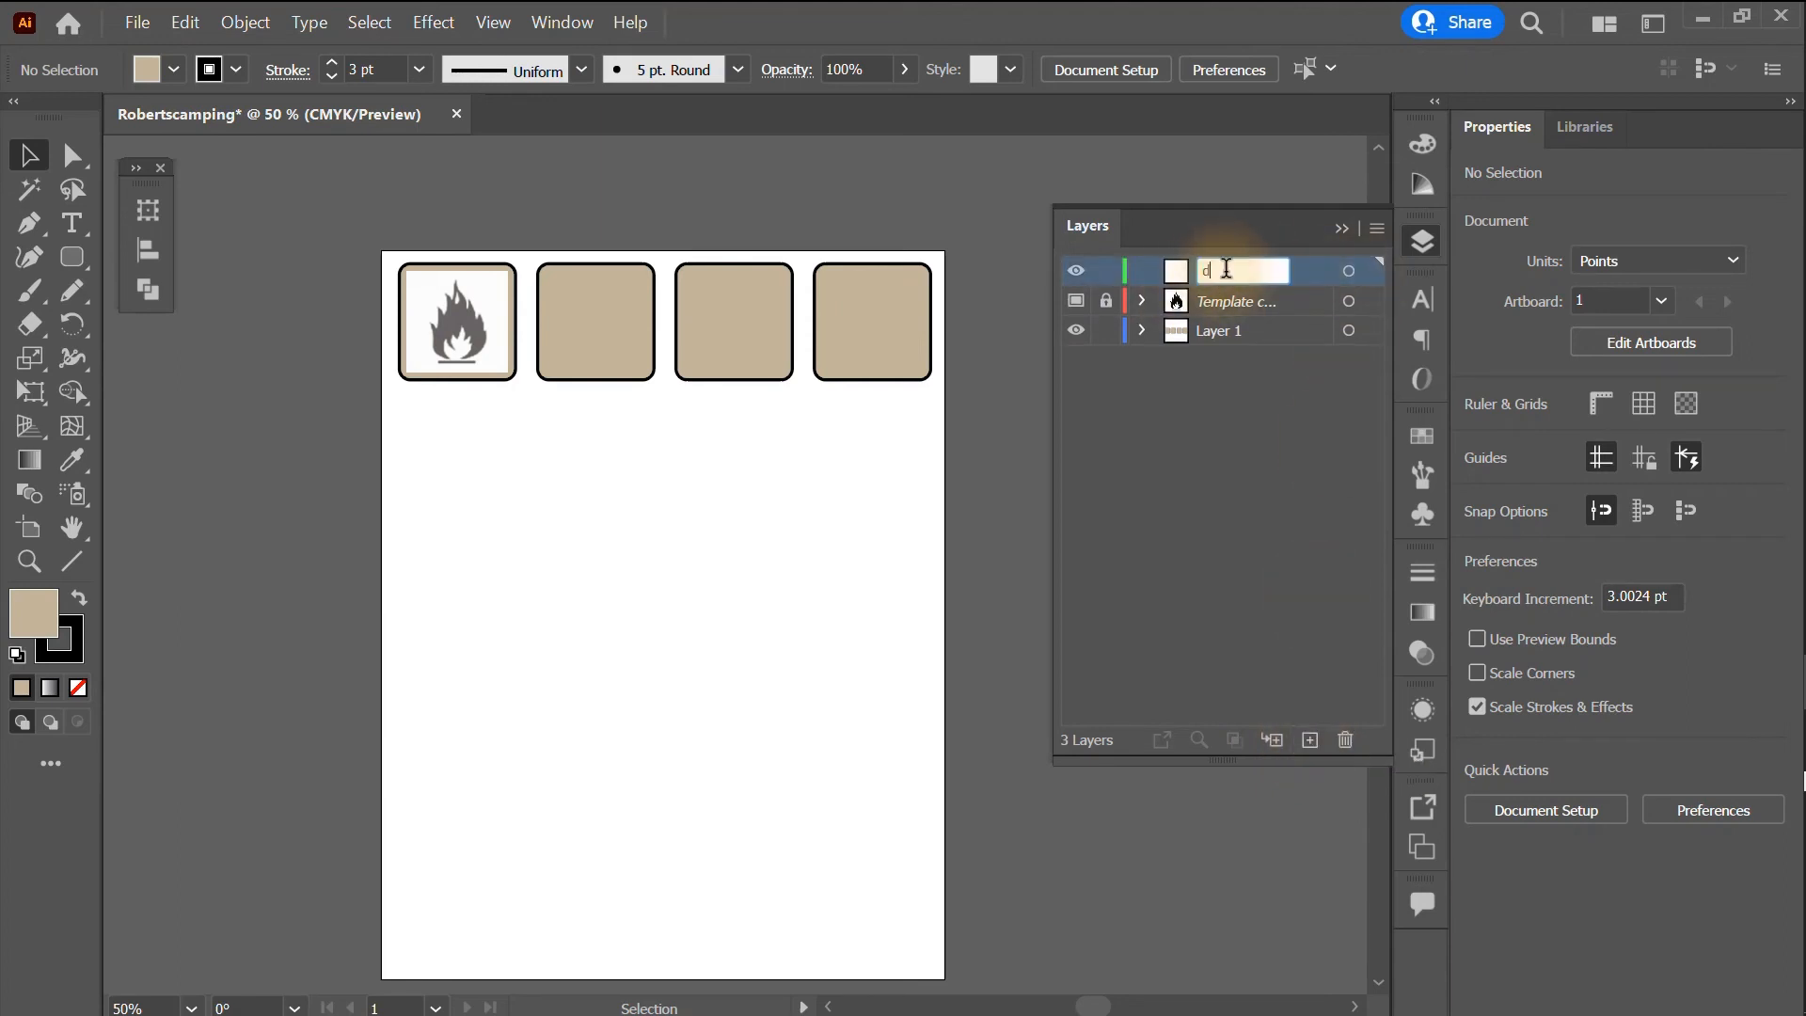
pyautogui.write('raw')
pyautogui.press('Return')
pyautogui.click(1106, 331)
# - Trace the campfire's outer flame on the draw layer with the Pencil tool, using no fill and a 1 pt black stroke, about 65 × 89 pt
pyautogui.hotkey('ctrl', '=')
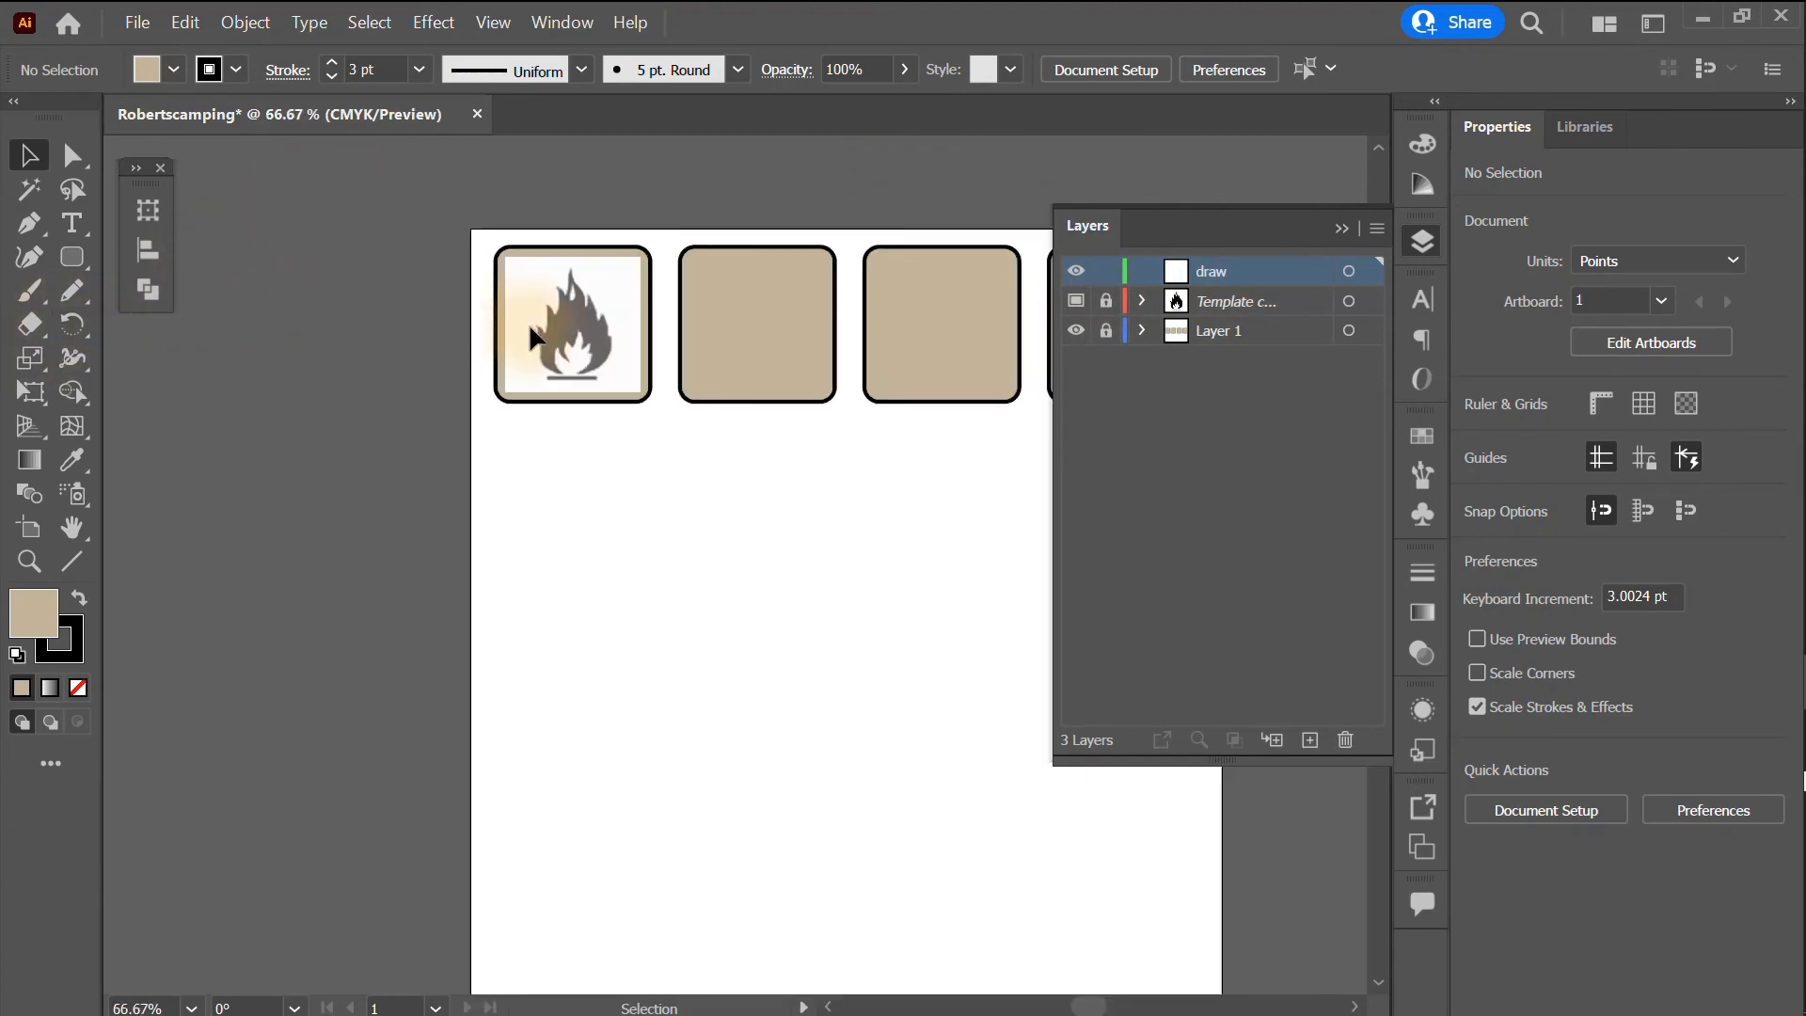
pyautogui.scroll(4, 529, 323)
pyautogui.click(73, 291)
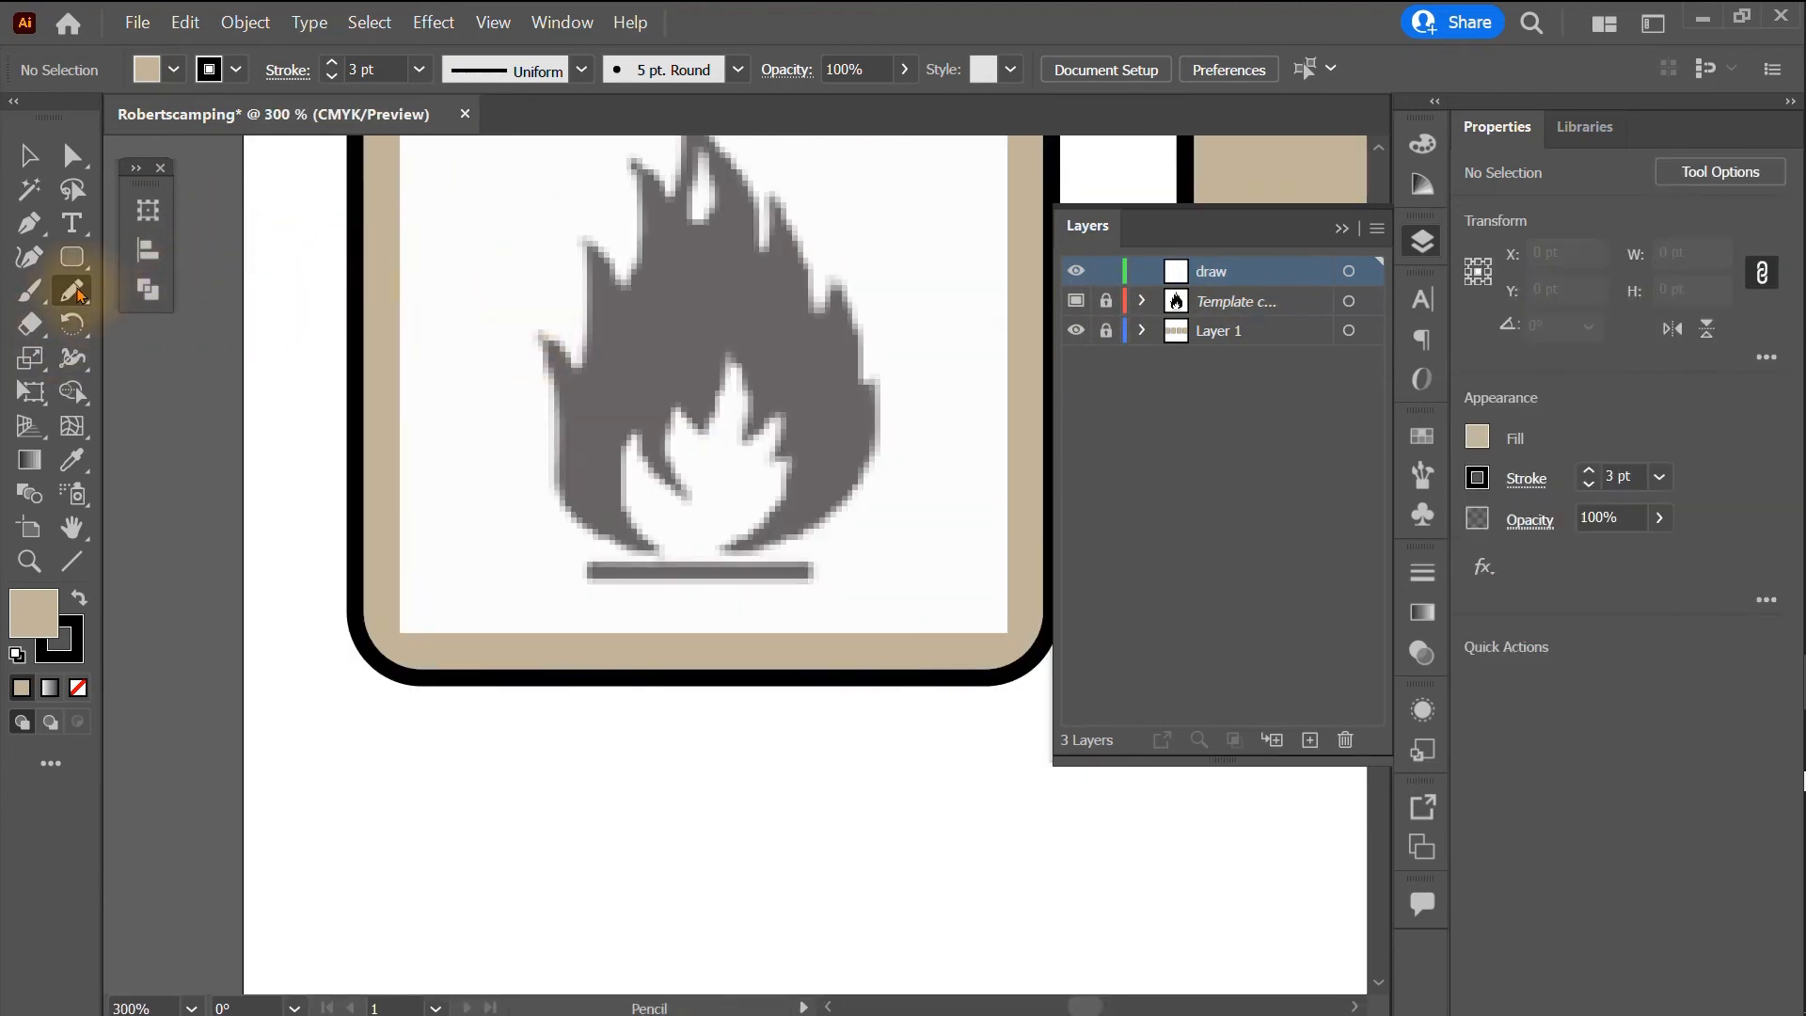
pyautogui.click(17, 658)
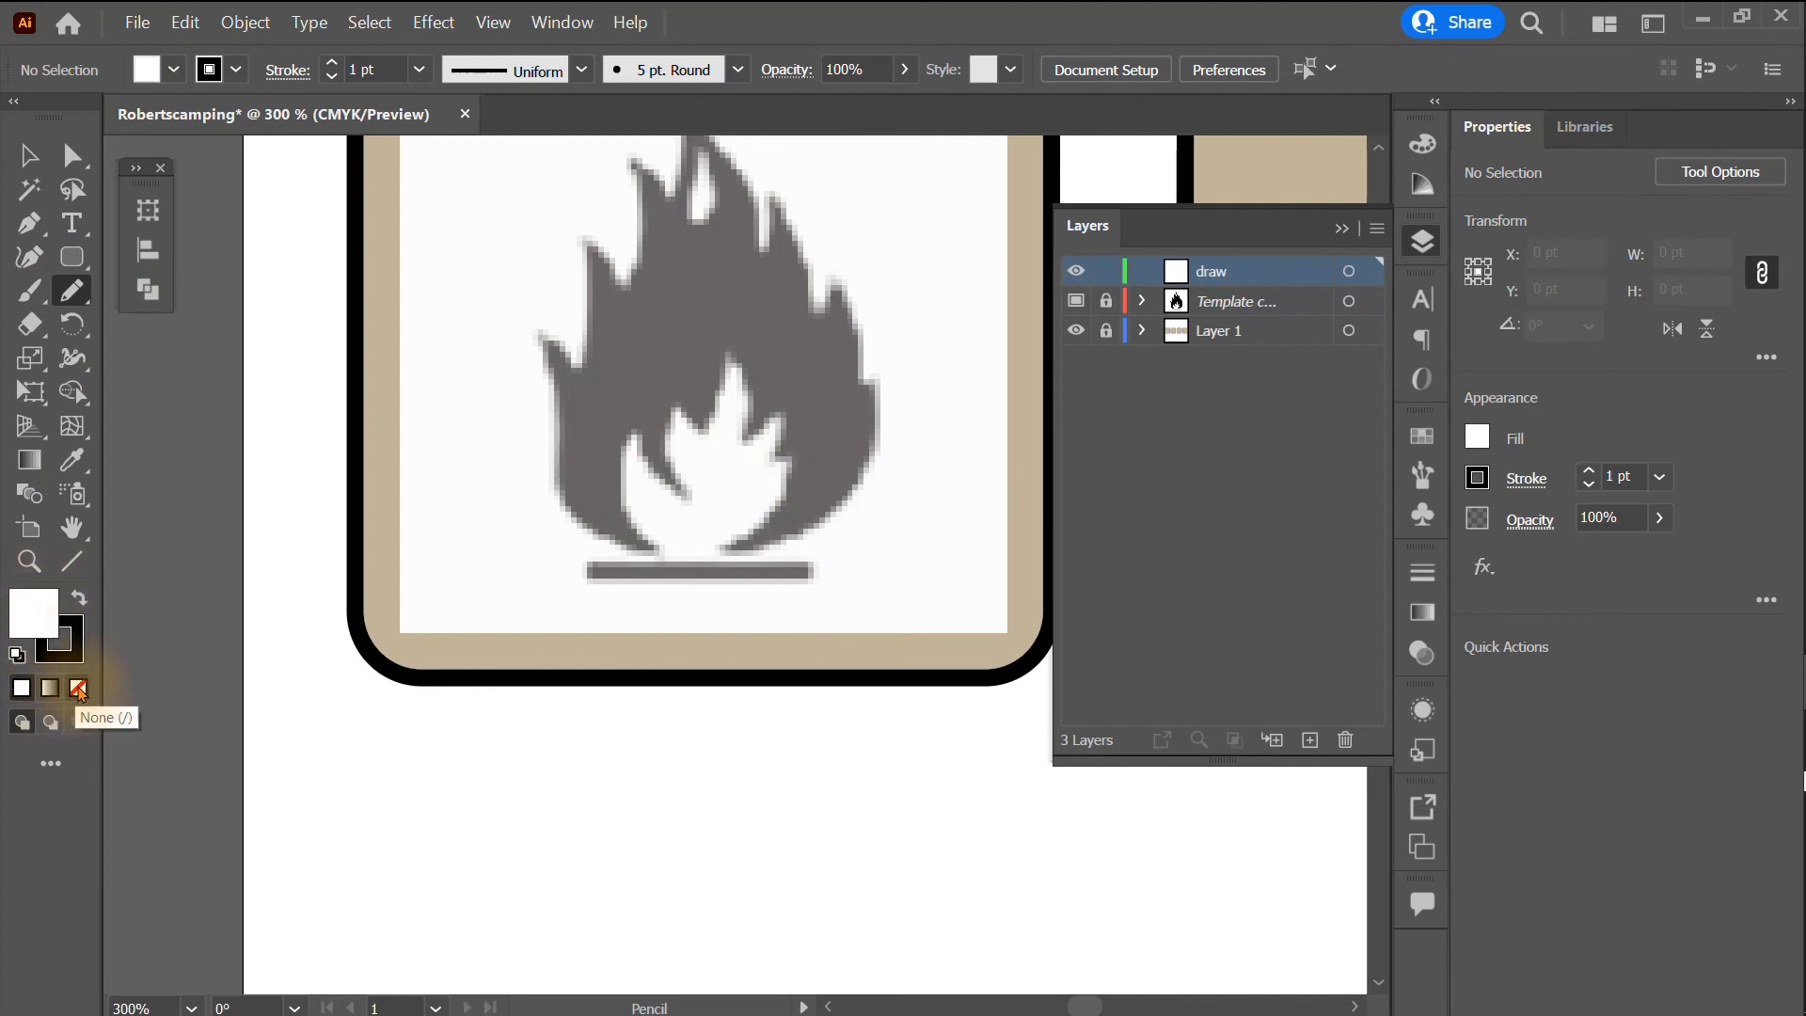
pyautogui.click(78, 688)
pyautogui.scroll(1, 583, 216)
pyautogui.scroll(-2, 659, 452)
pyautogui.moveTo(662, 512)
pyautogui.mouseDown()
pyautogui.moveTo(576, 490)
pyautogui.moveTo(569, 395)
pyautogui.moveTo(592, 419)
pyautogui.moveTo(602, 329)
pyautogui.moveTo(625, 356)
pyautogui.moveTo(632, 273)
pyautogui.moveTo(659, 285)
pyautogui.moveTo(672, 209)
pyautogui.moveTo(720, 319)
pyautogui.mouseUp()
pyautogui.moveTo(751, 329)
pyautogui.mouseDown()
pyautogui.moveTo(756, 369)
pyautogui.moveTo(777, 349)
pyautogui.moveTo(806, 421)
pyautogui.moveTo(801, 492)
pyautogui.moveTo(641, 533)
pyautogui.mouseUp()
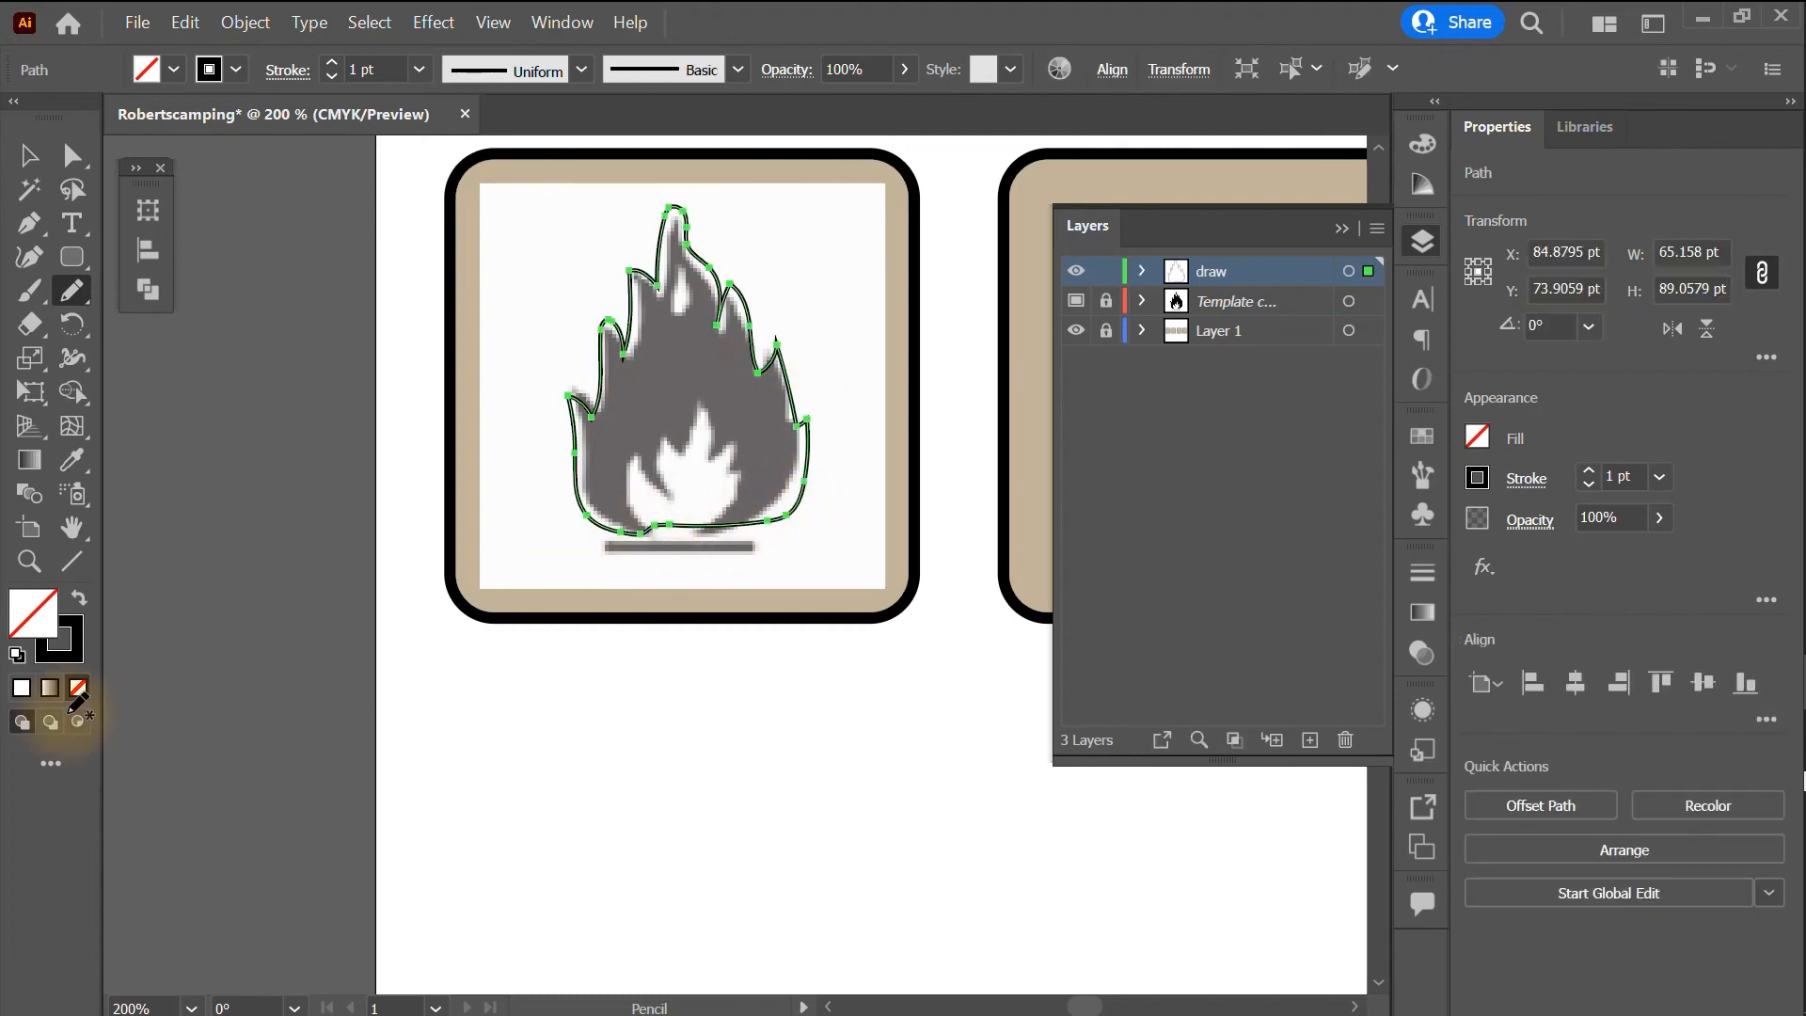
# - Swap the traced flame's fill and stroke to make it solid black, hide the campfire template layer, and return to the Selection tool
pyautogui.click(79, 602)
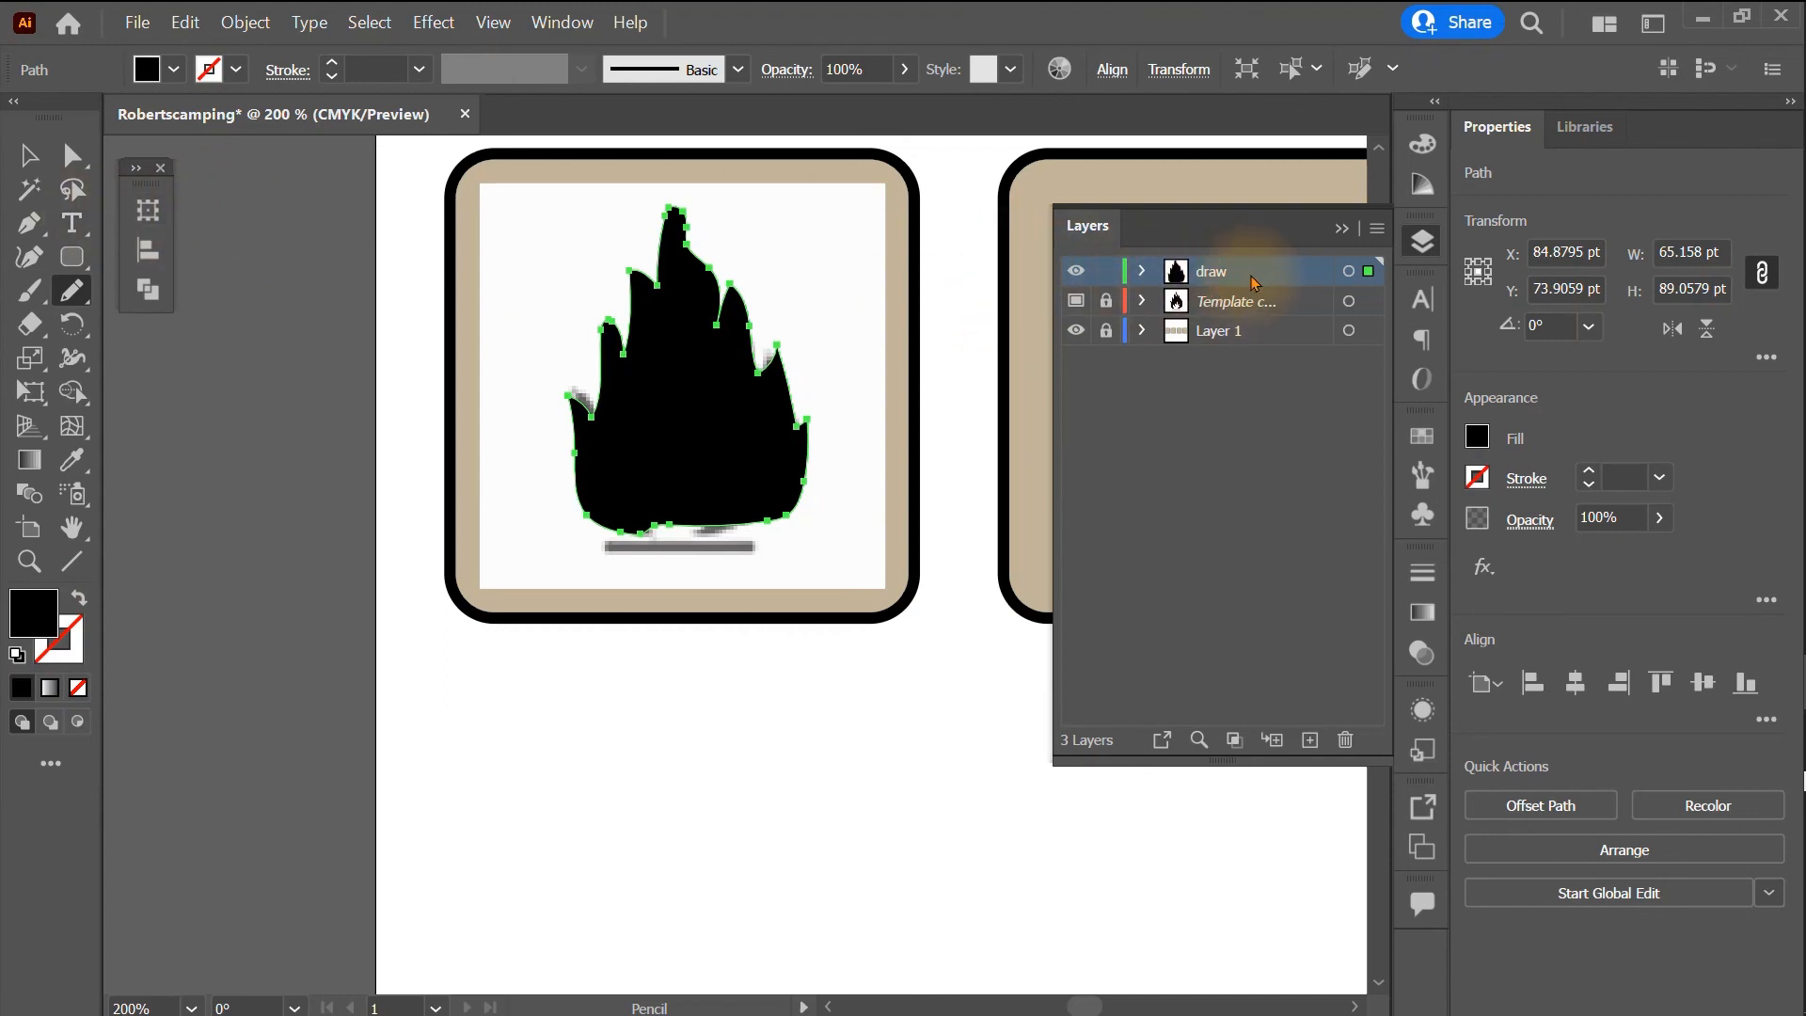
pyautogui.click(1077, 302)
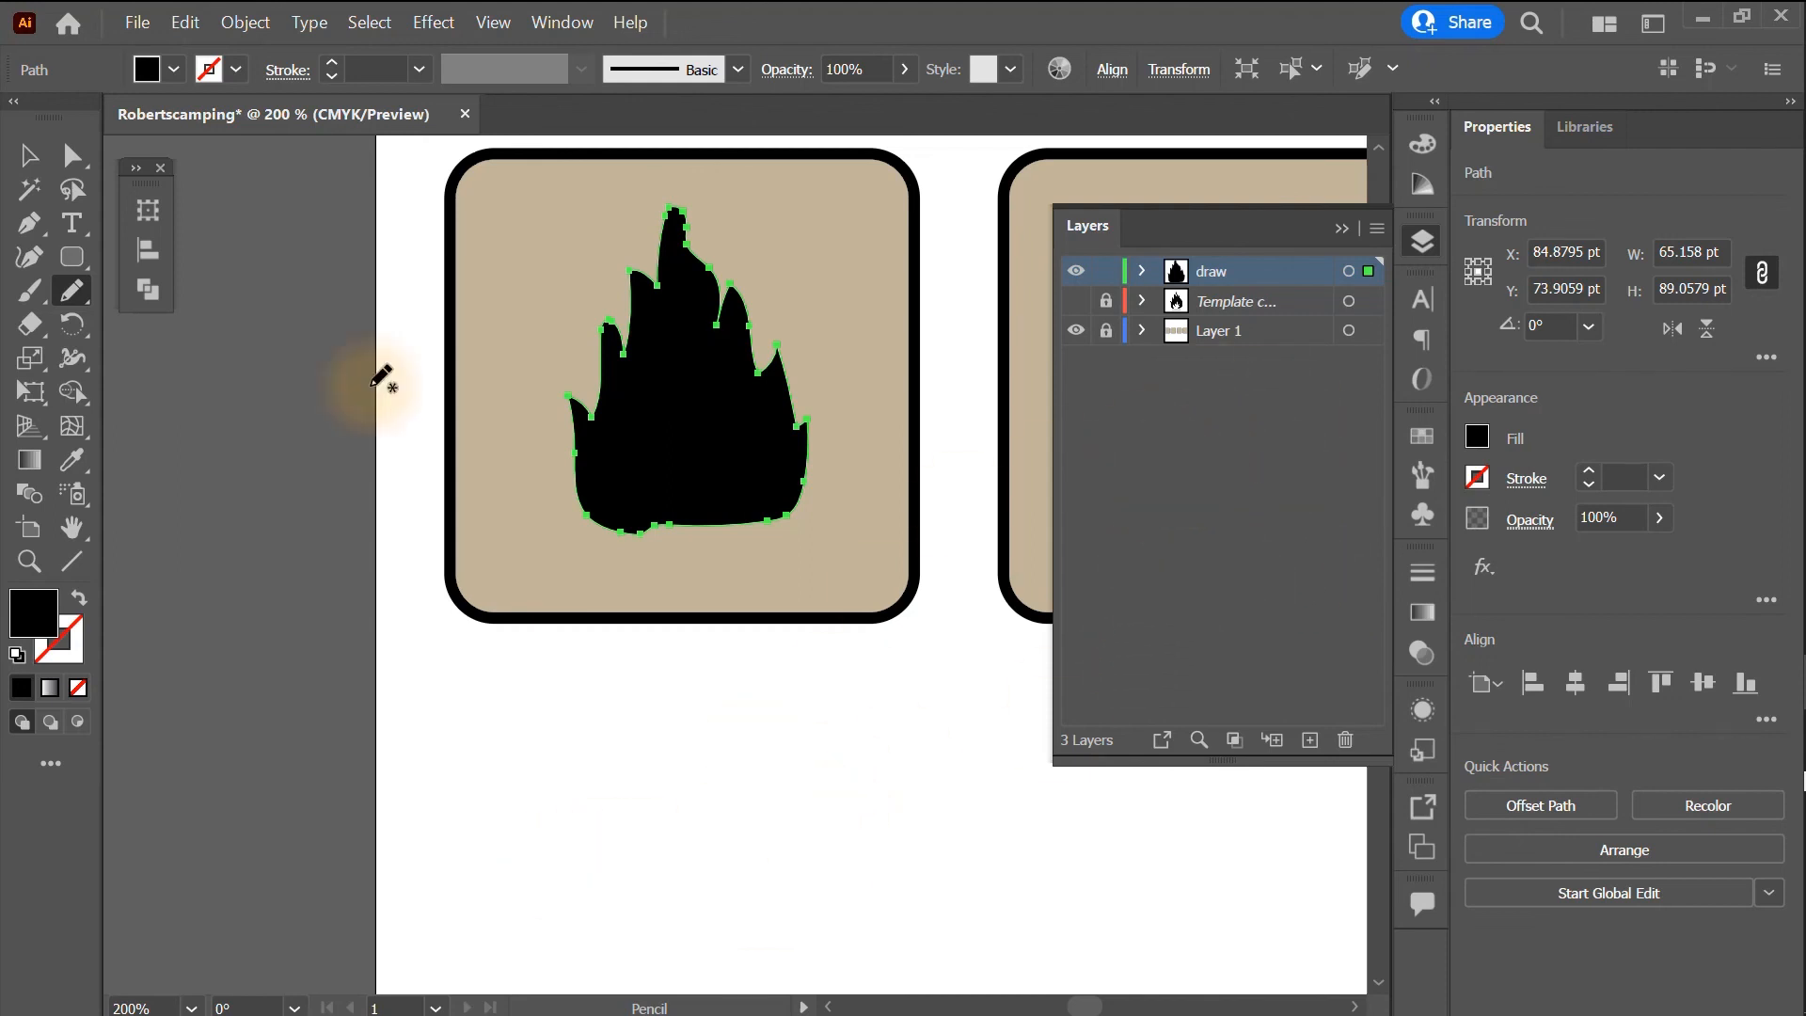
pyautogui.click(25, 162)
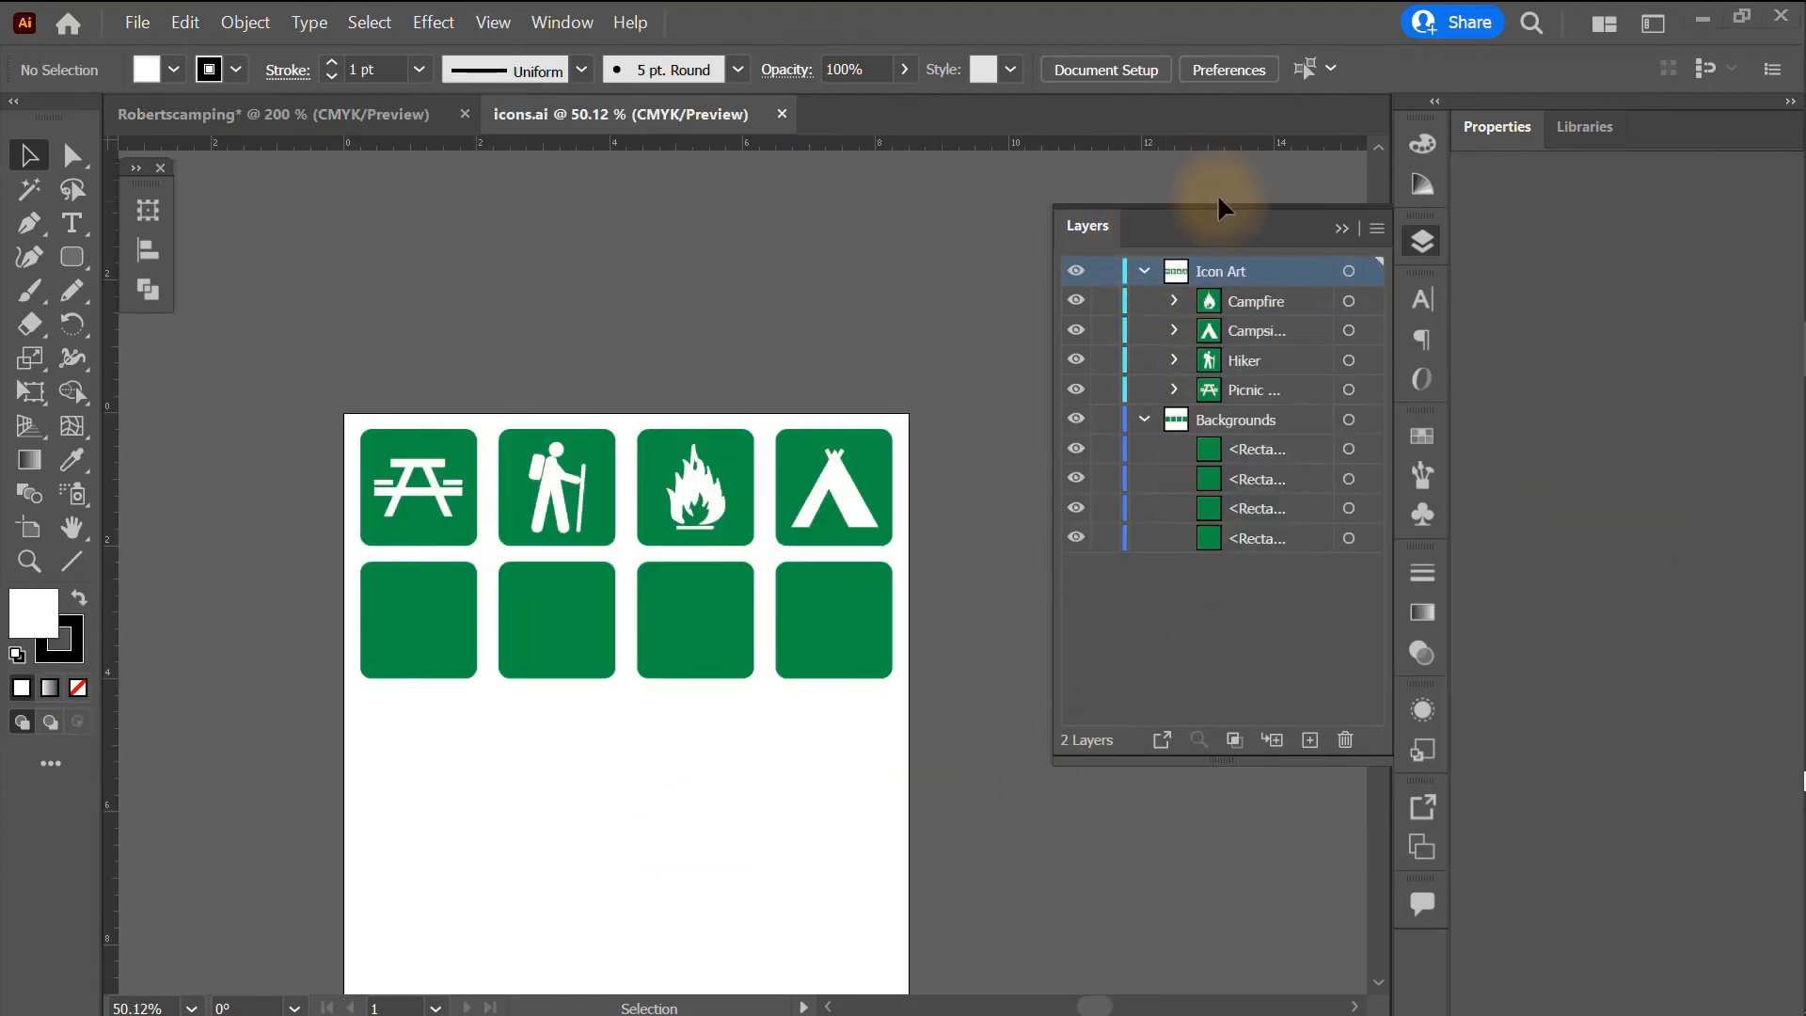
# - Examine the Campfire and tent groups in the Icon Art layer of icons.ai by expanding their contents and toggling their visibility
pyautogui.click(1174, 301)
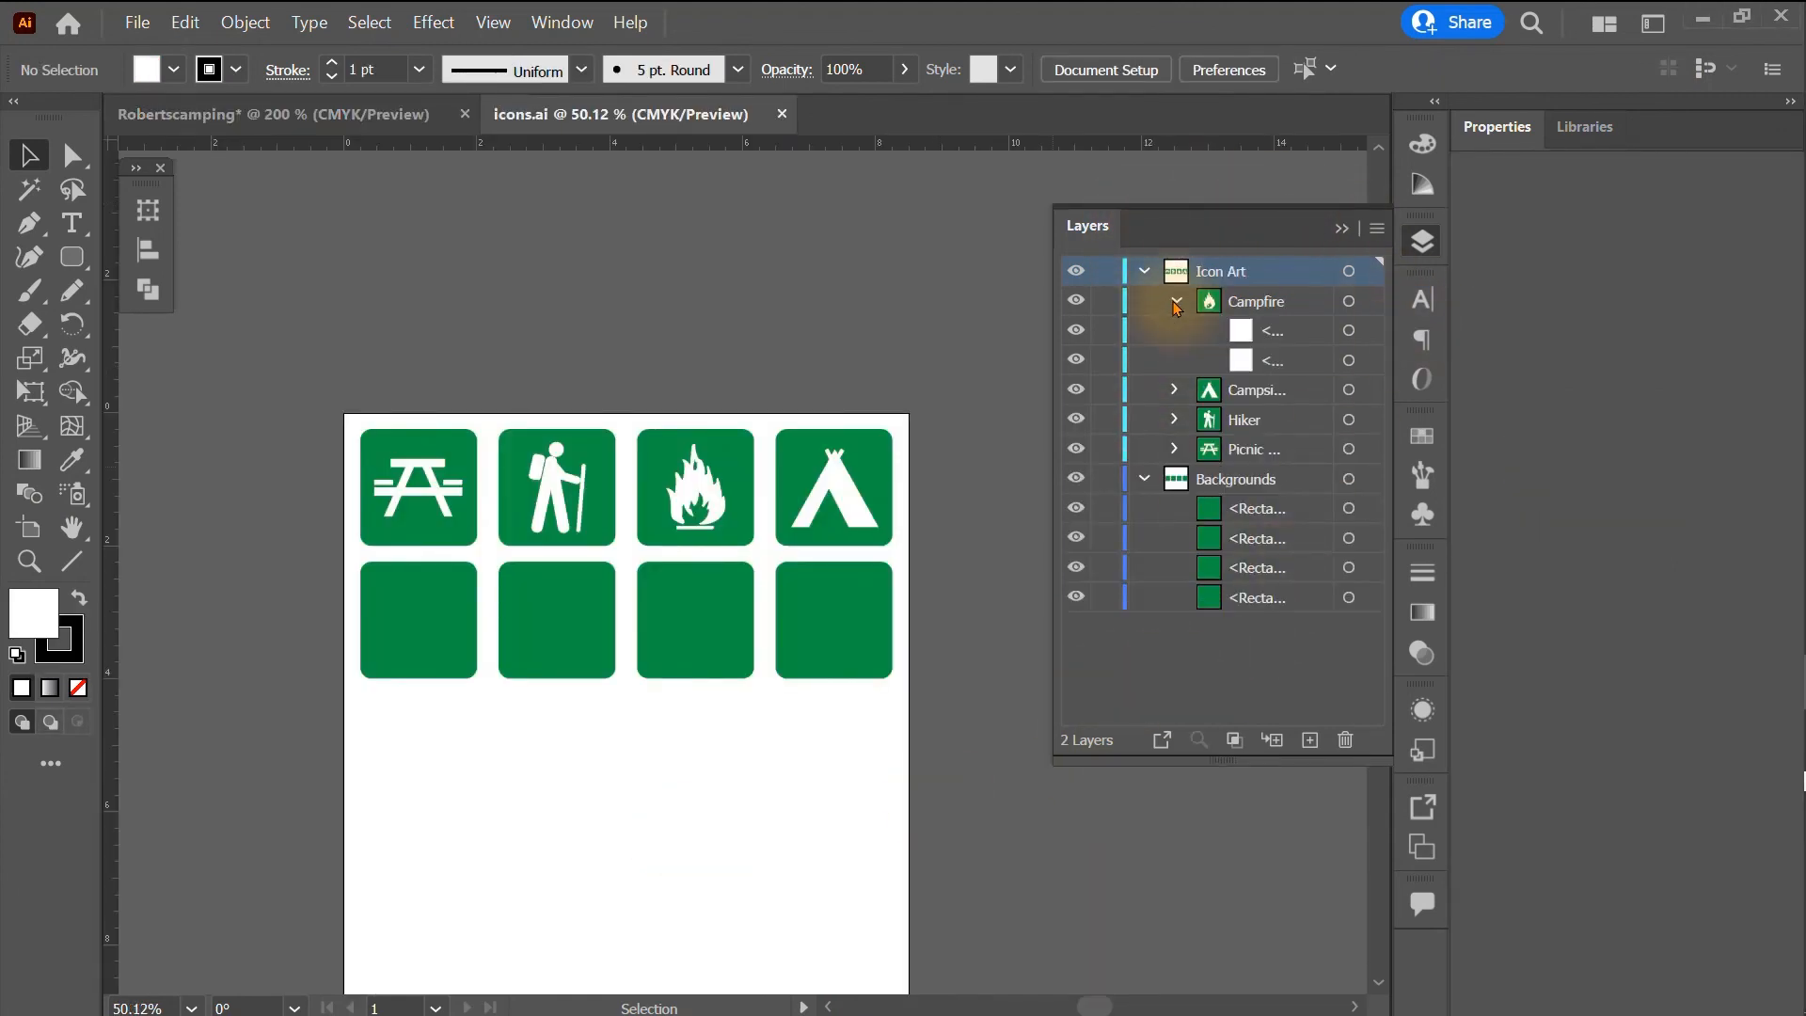
pyautogui.click(1174, 301)
pyautogui.click(1175, 331)
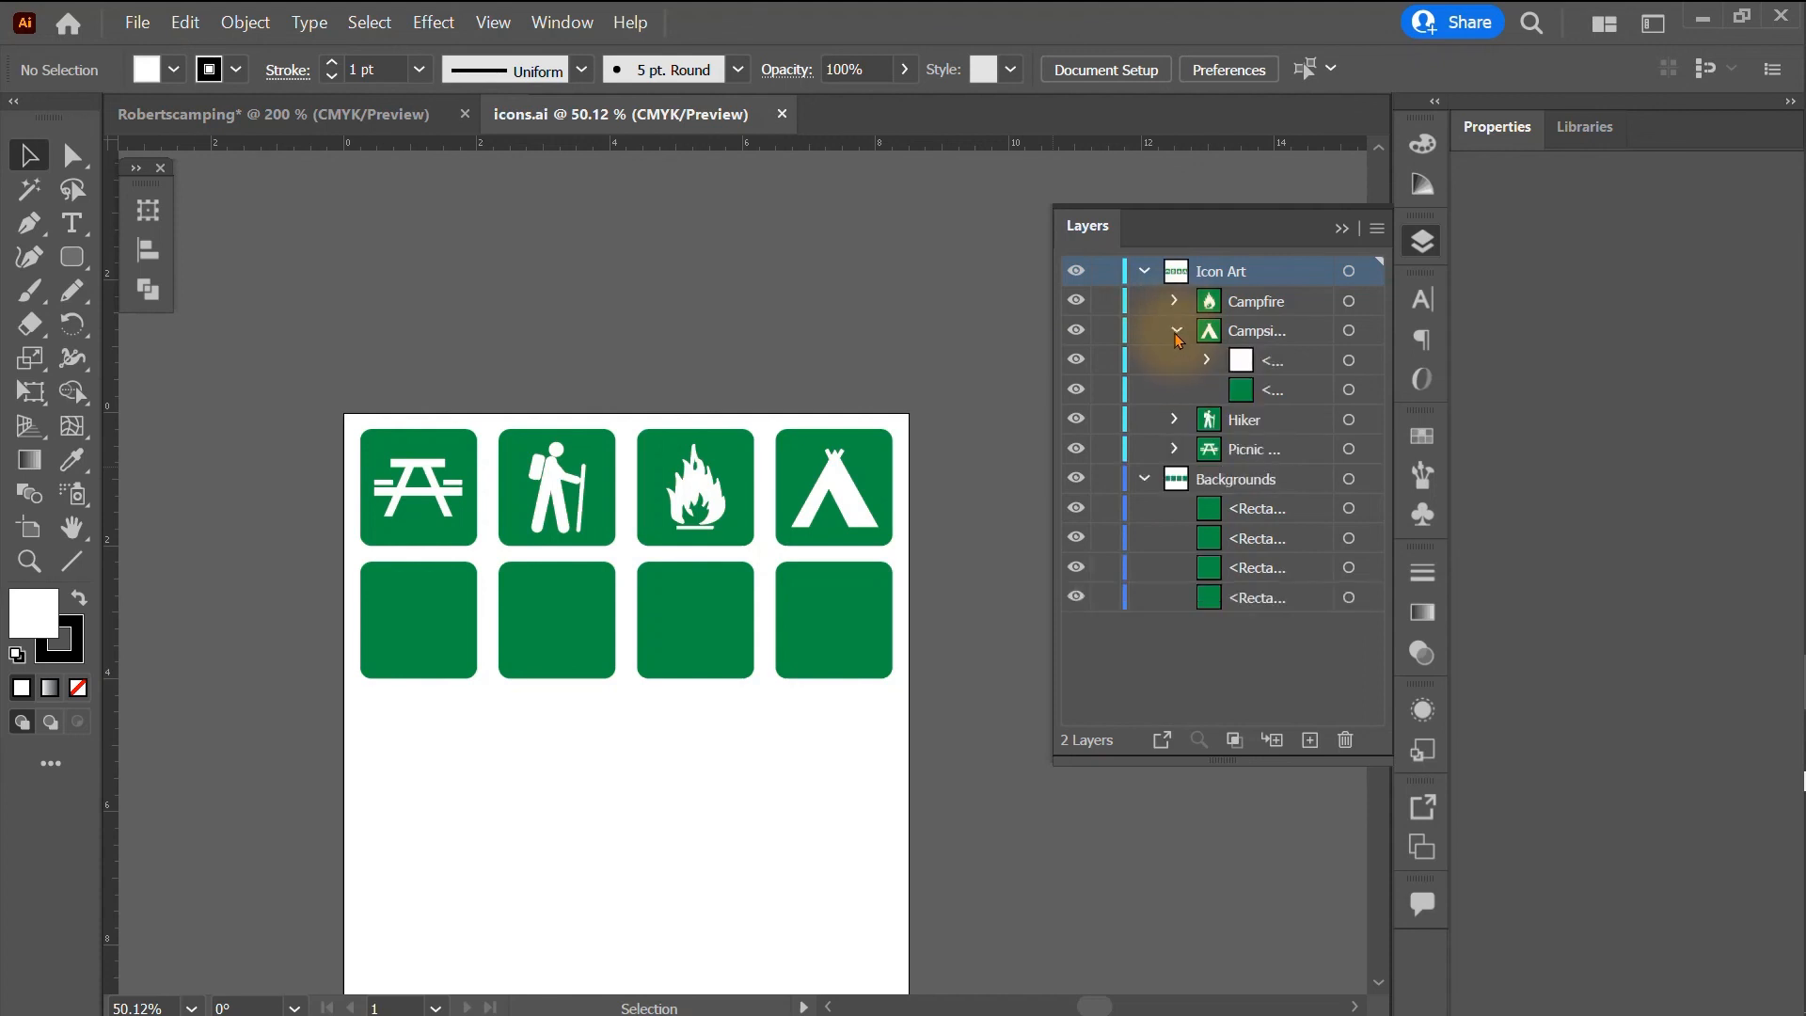
pyautogui.click(1176, 332)
pyautogui.click(1075, 334)
pyautogui.click(1076, 331)
pyautogui.click(1075, 301)
pyautogui.click(1076, 301)
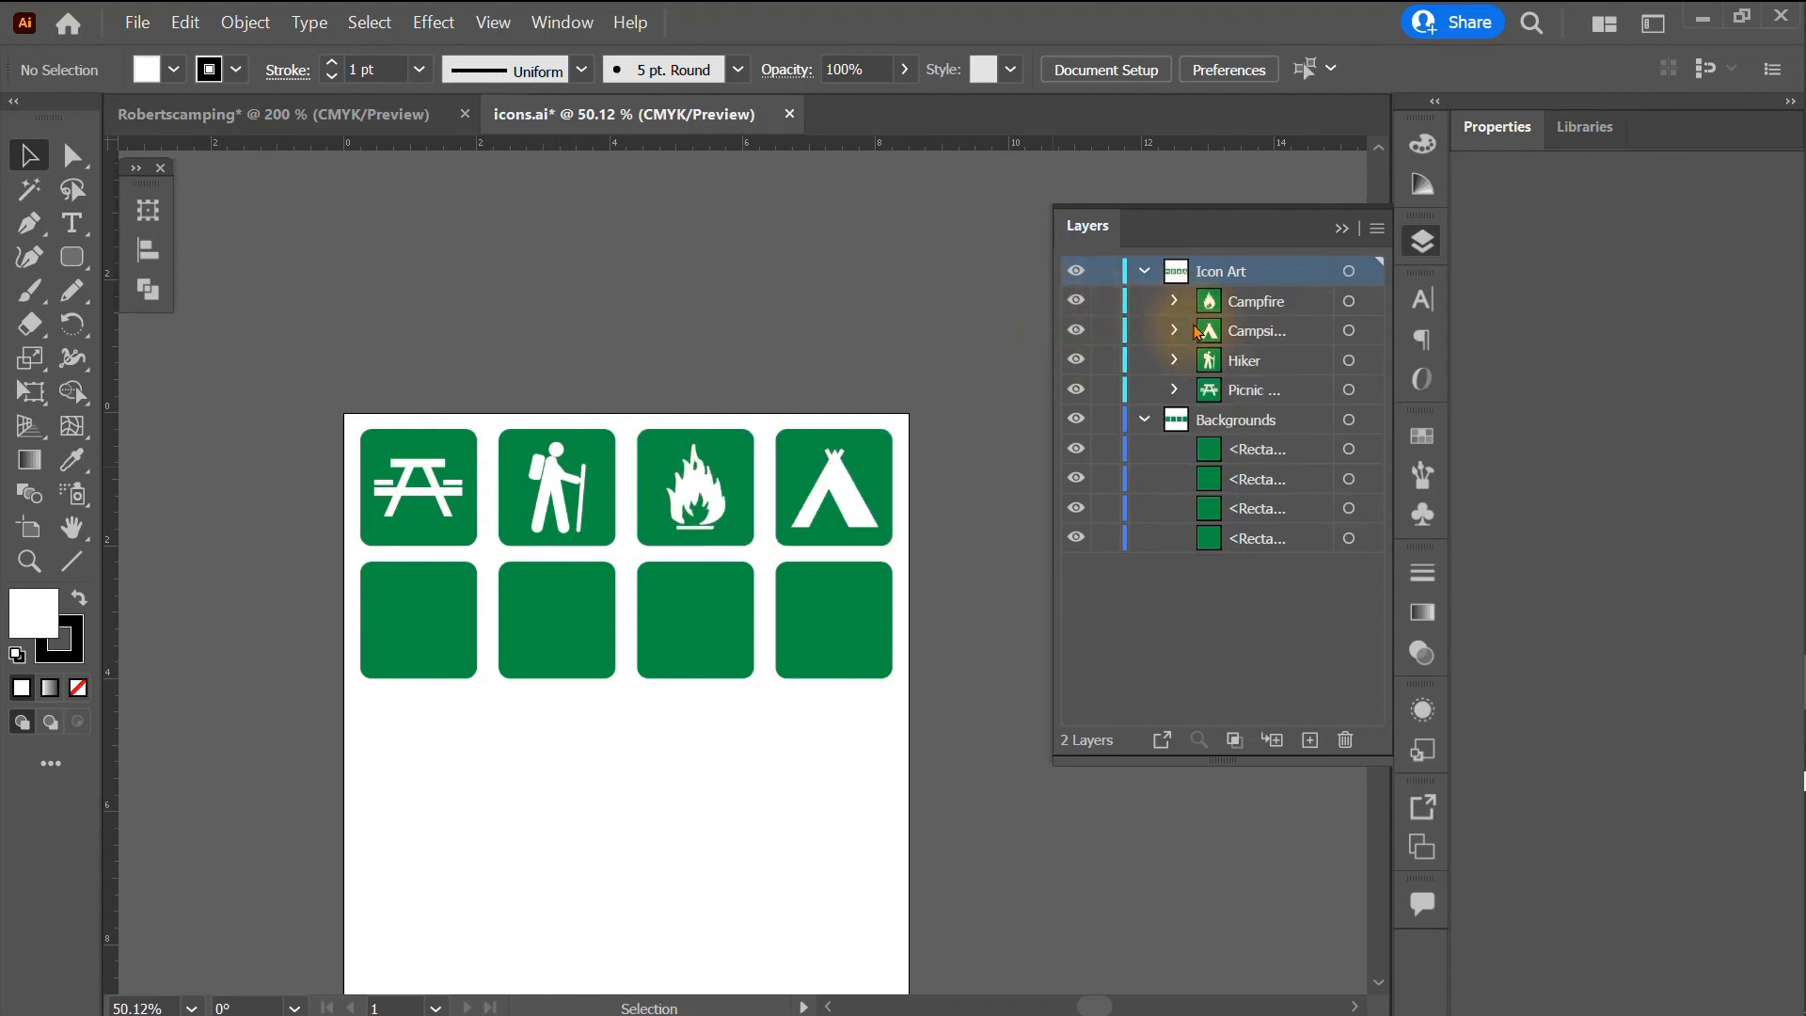
# - Select the Campfire icon group and move it up slightly, and check the Backgrounds layer by hiding and showing it
pyautogui.click(1278, 305)
pyautogui.click(1349, 301)
pyautogui.moveTo(716, 487)
pyautogui.mouseDown()
pyautogui.moveTo(755, 362)
pyautogui.moveTo(711, 489)
pyautogui.moveTo(715, 475)
pyautogui.mouseUp()
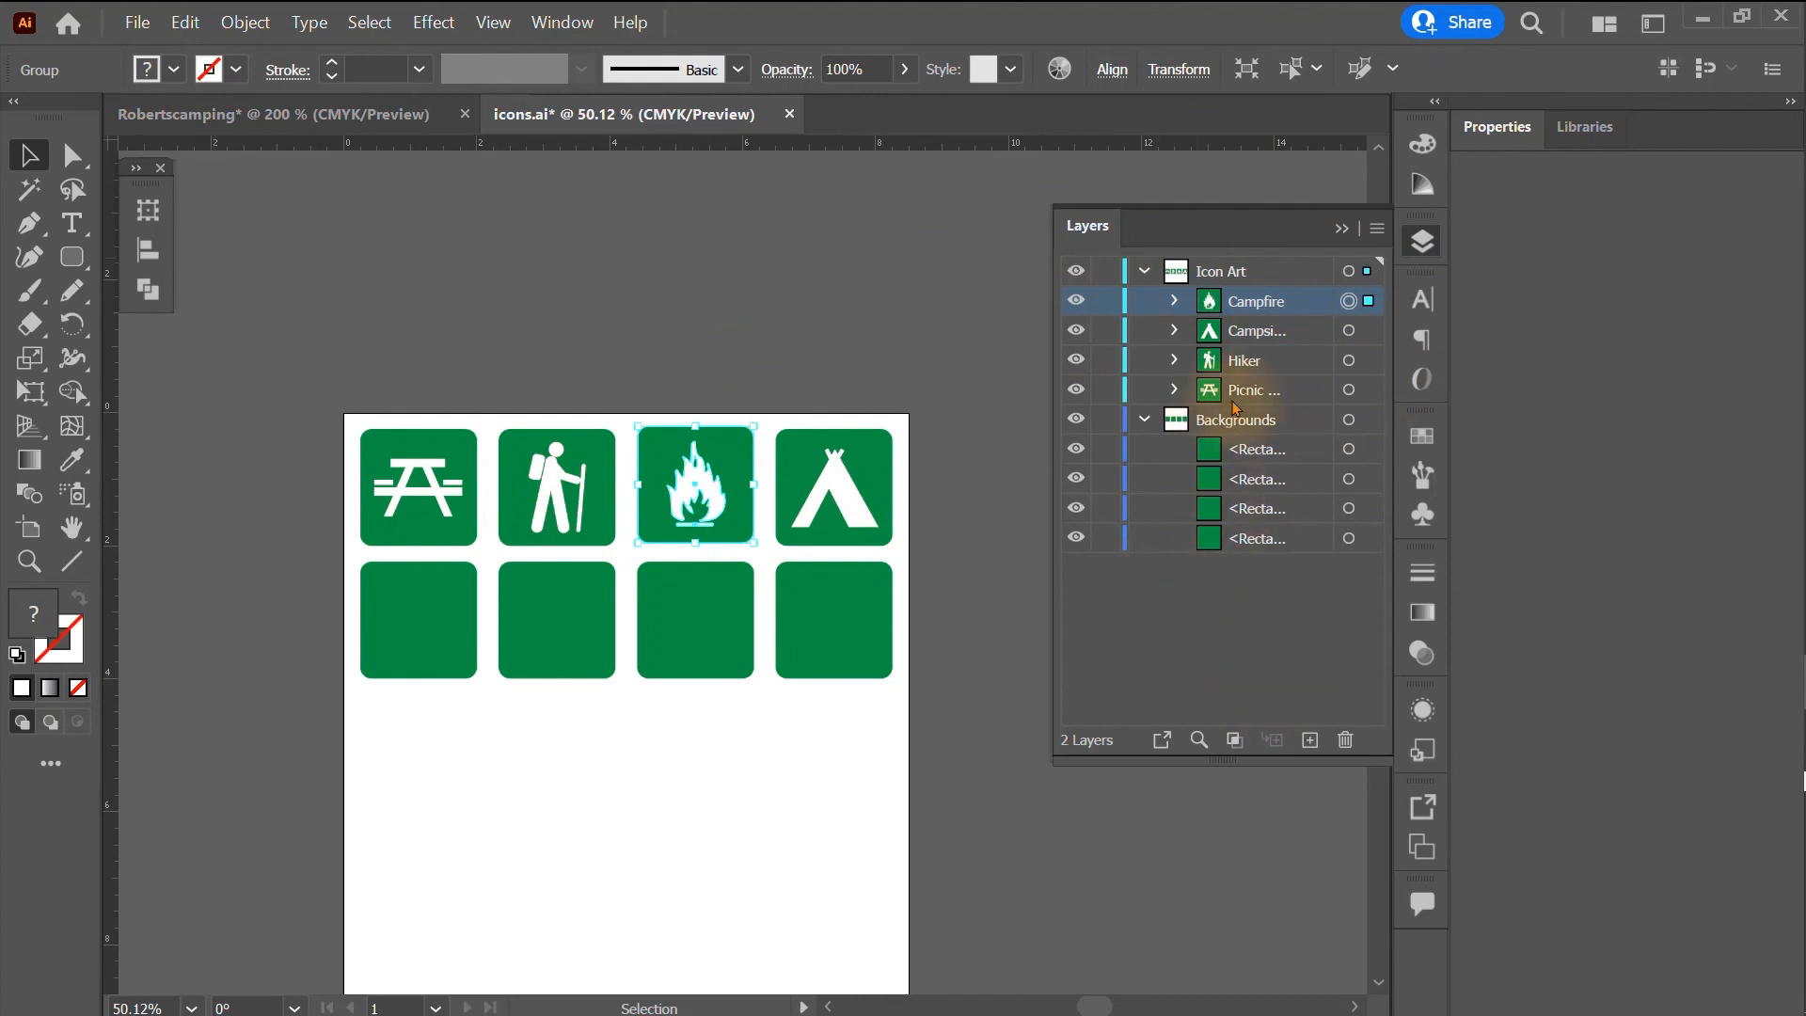
pyautogui.click(1076, 425)
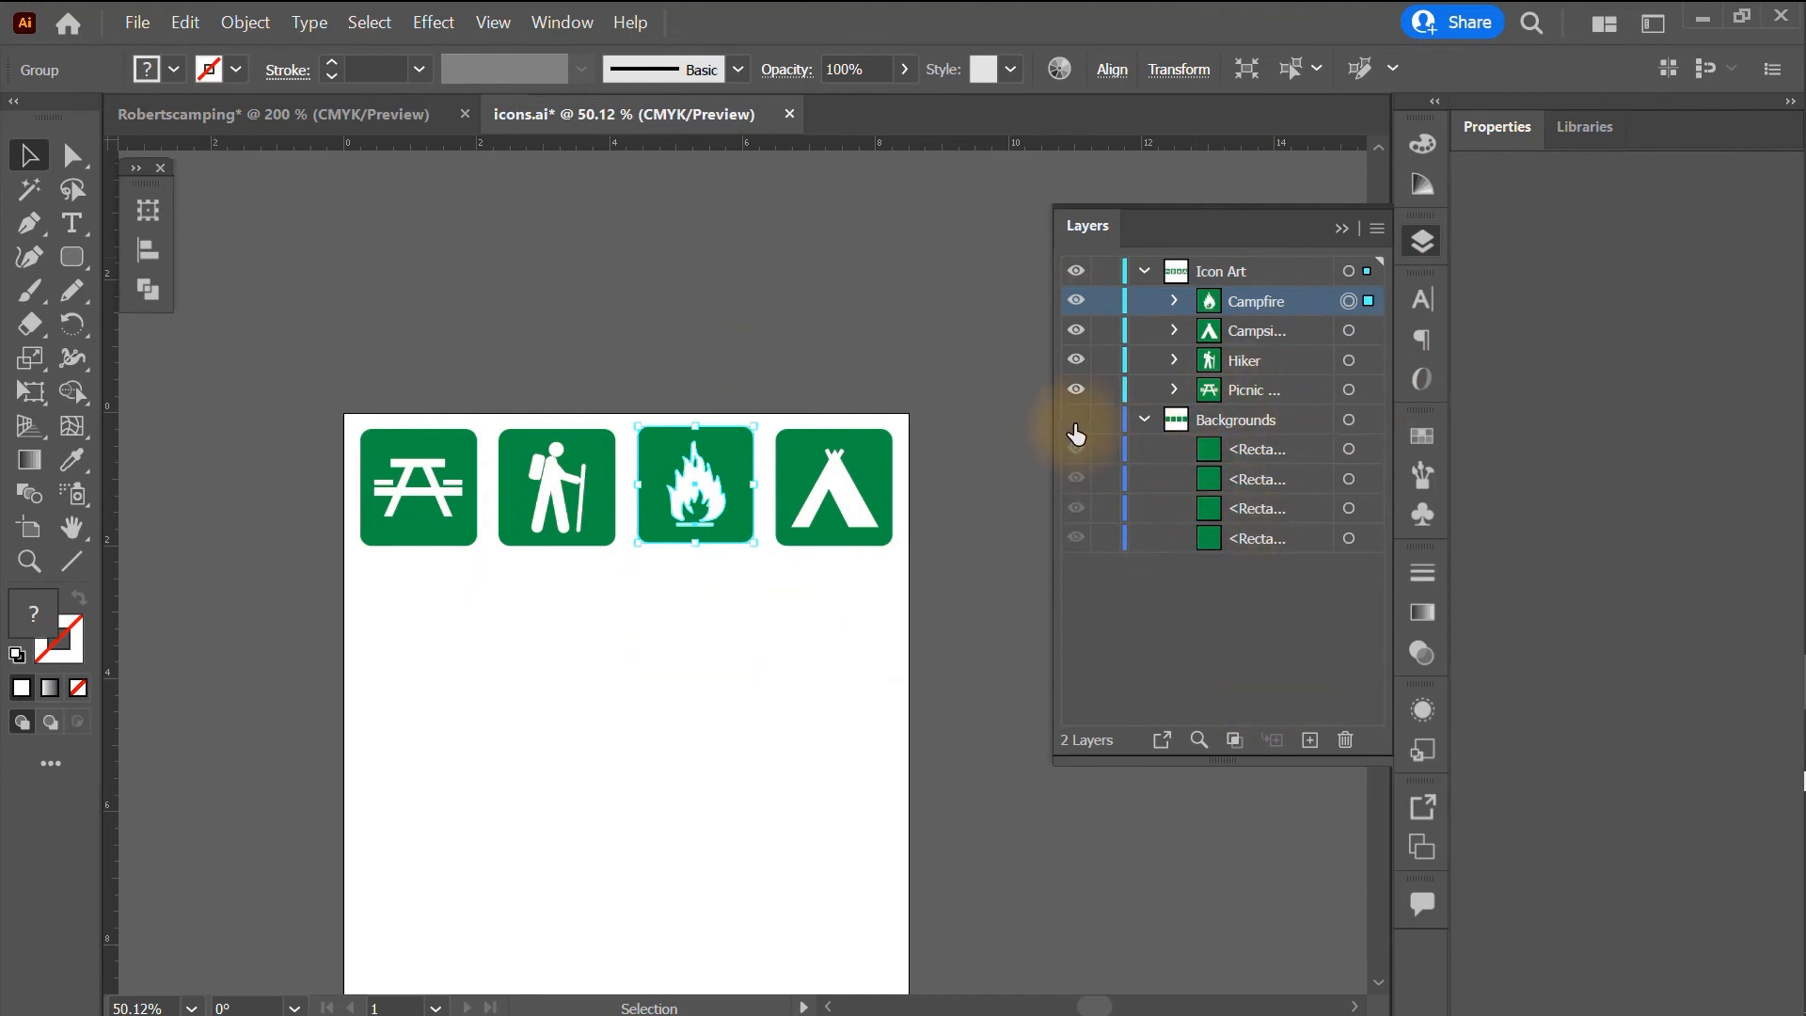
pyautogui.click(1076, 422)
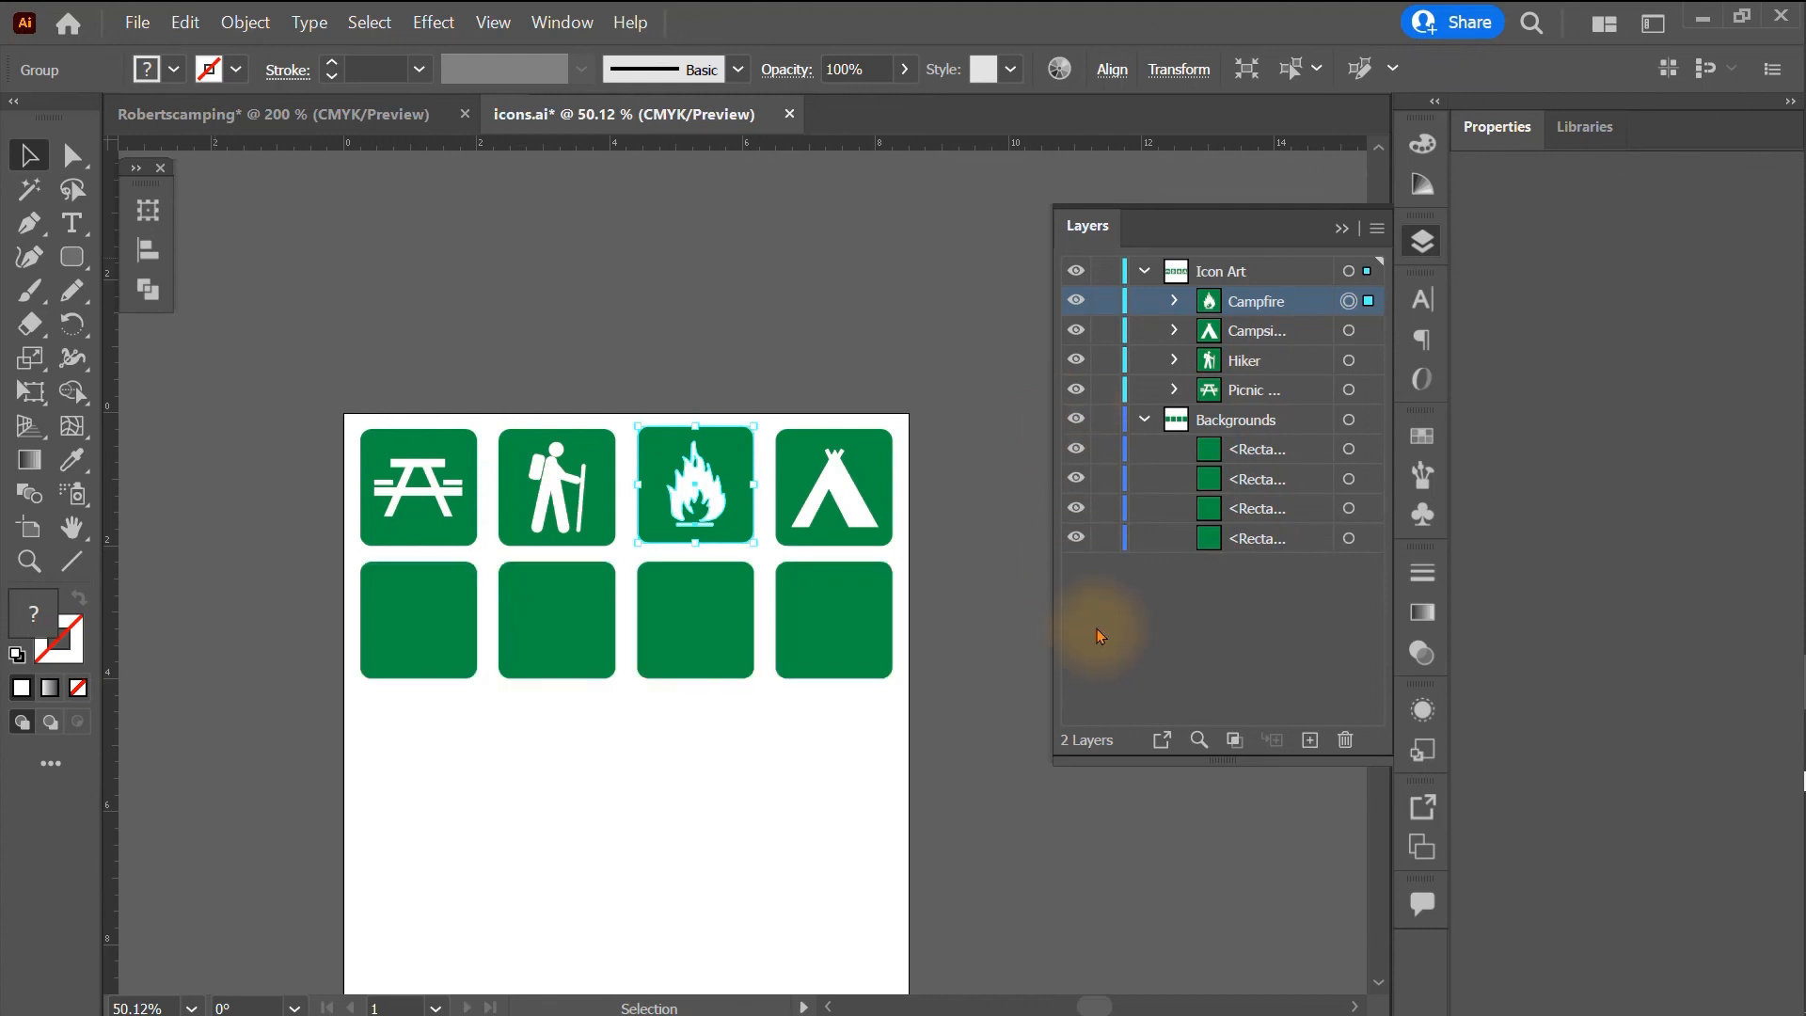